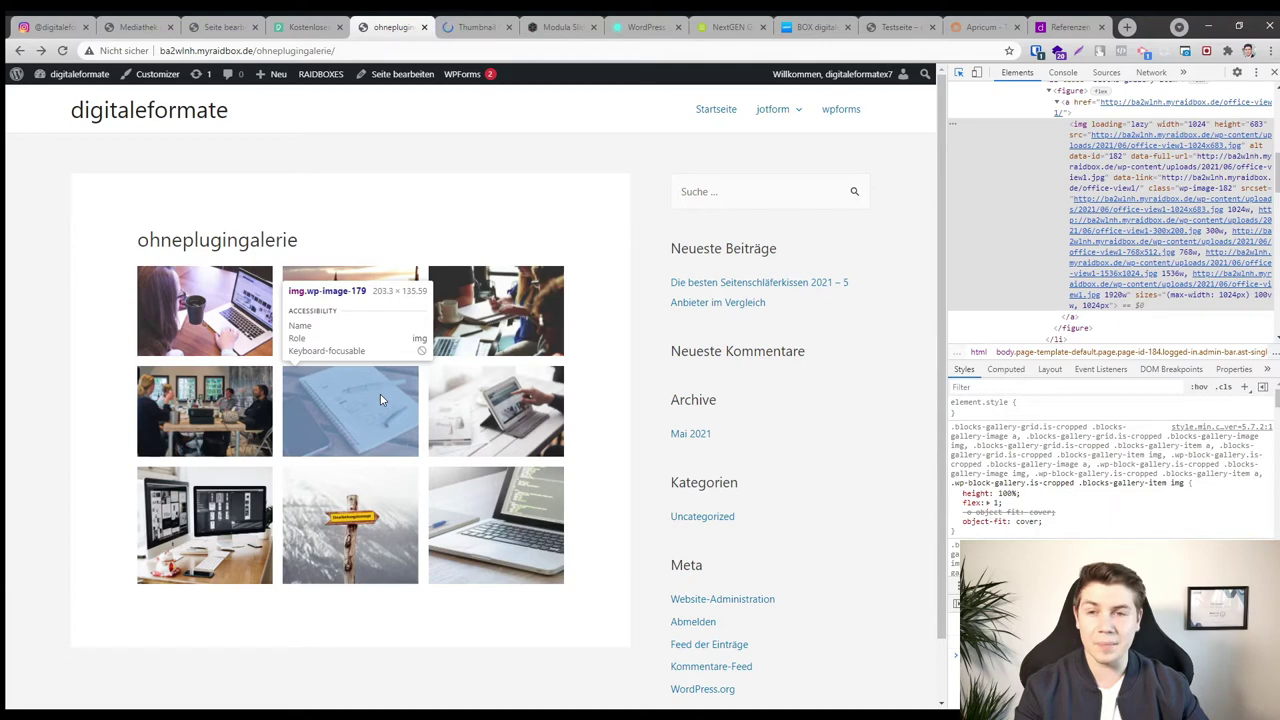
Visit the iLoveIMG resize-image page in a new tab to see where images are selected, and close it again
{"action": "left_click", "coordinate": [476, 27]}
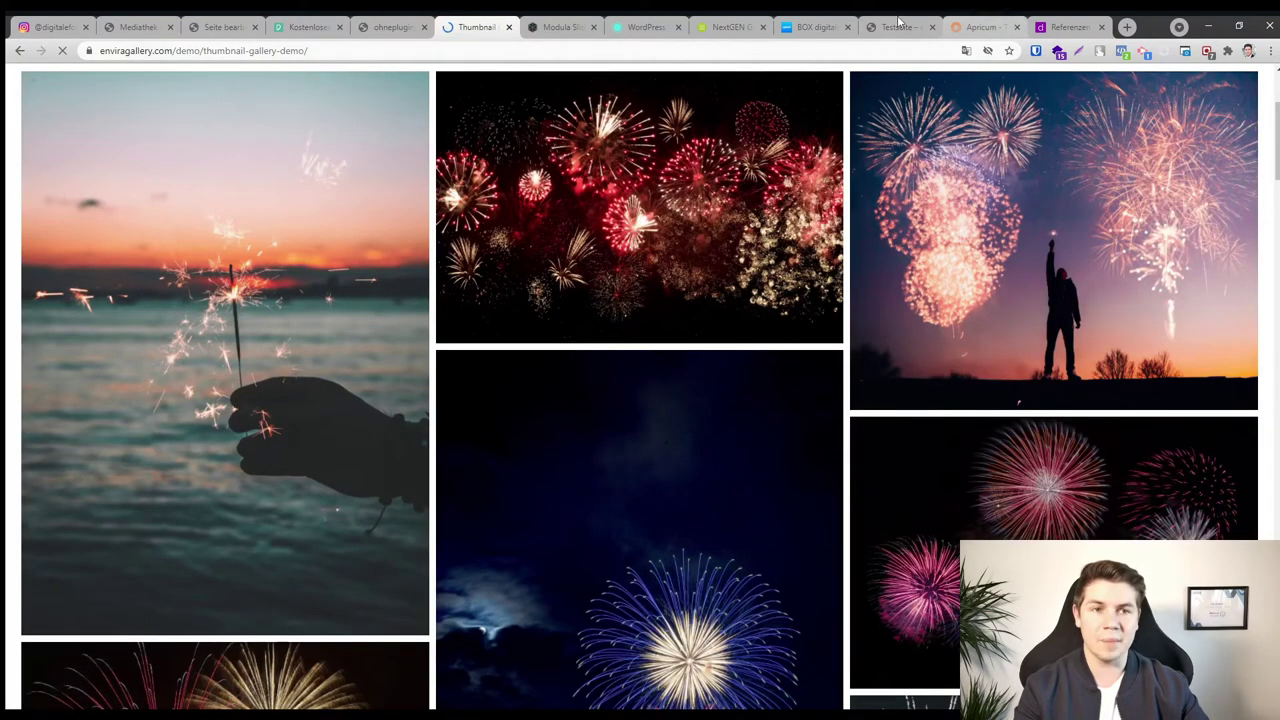
{"action": "left_click", "coordinate": [308, 27]}
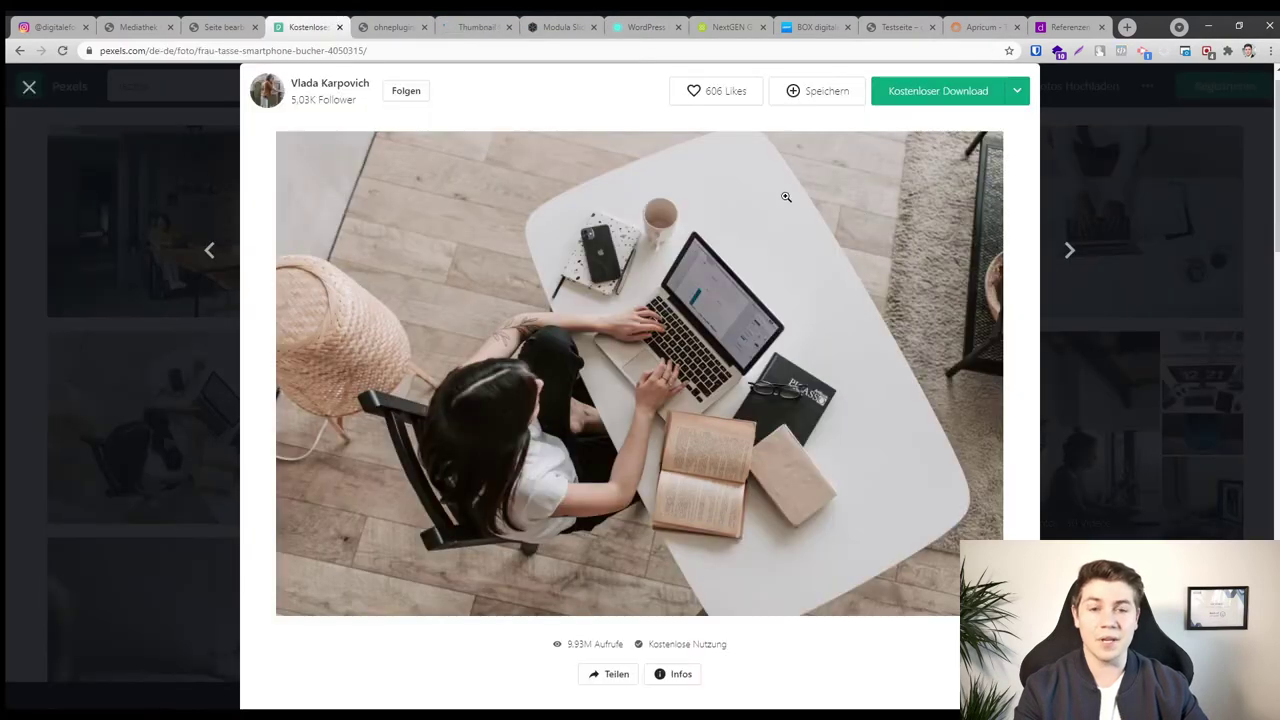
{"action": "left_click", "coordinate": [1127, 27]}
{"action": "type", "text": "ilove"}
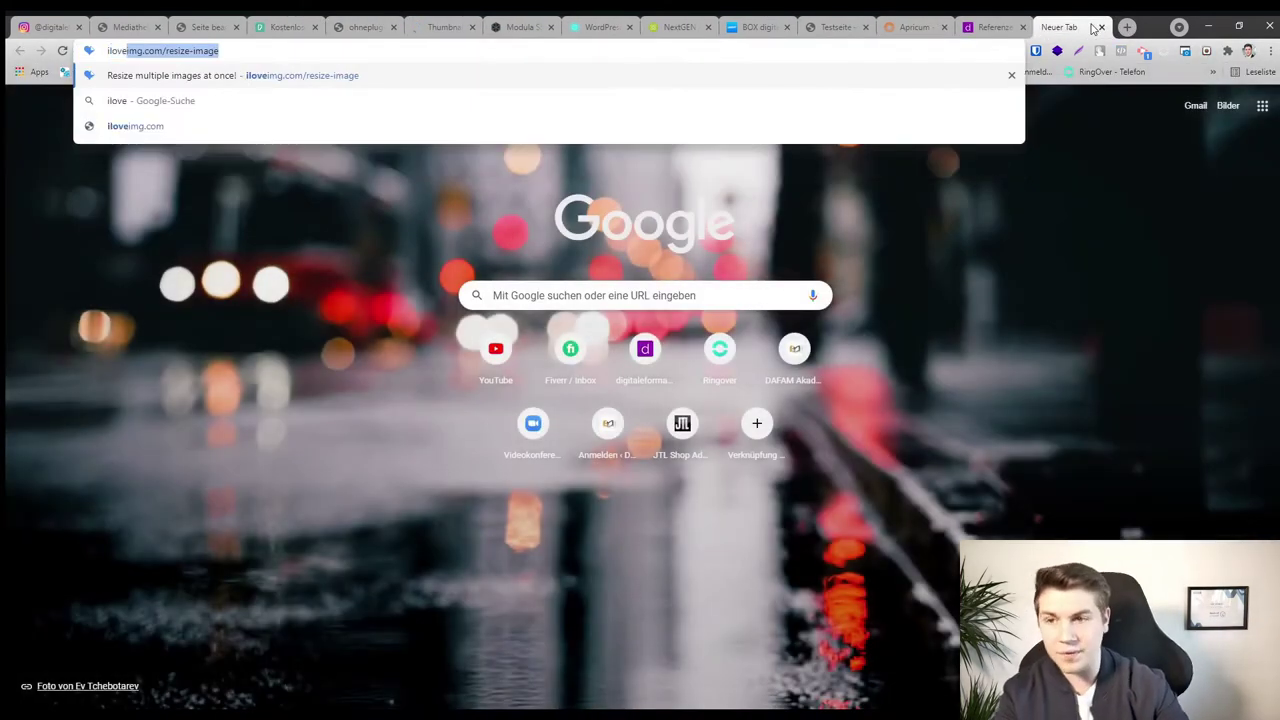
{"action": "key", "text": "Right"}
{"action": "key", "text": "Return"}
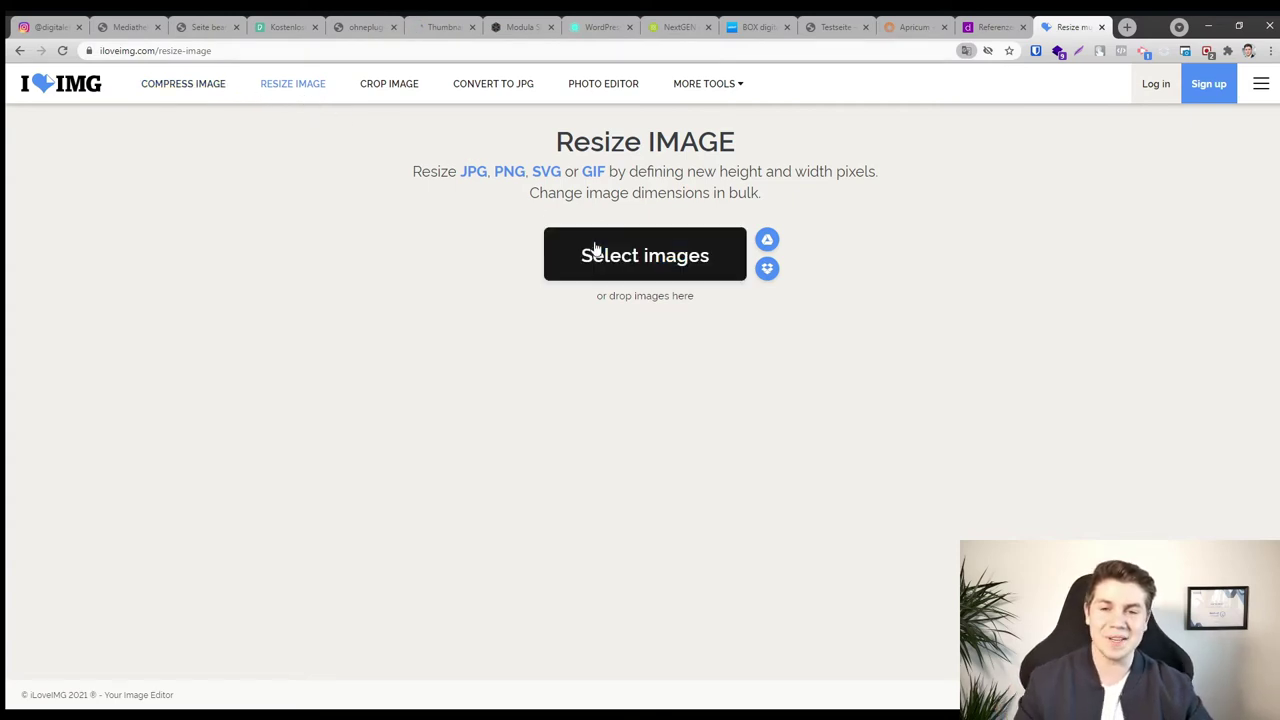
{"action": "left_click", "coordinate": [643, 270]}
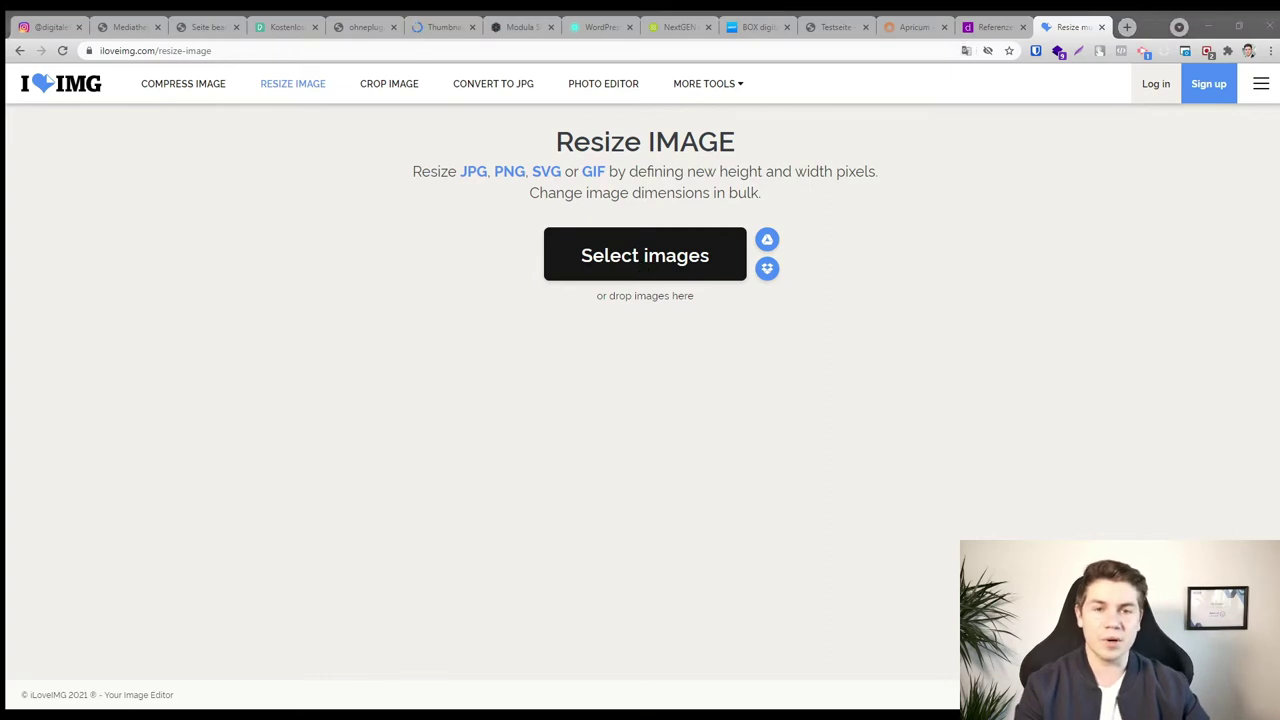
{"action": "key", "text": "Escape"}
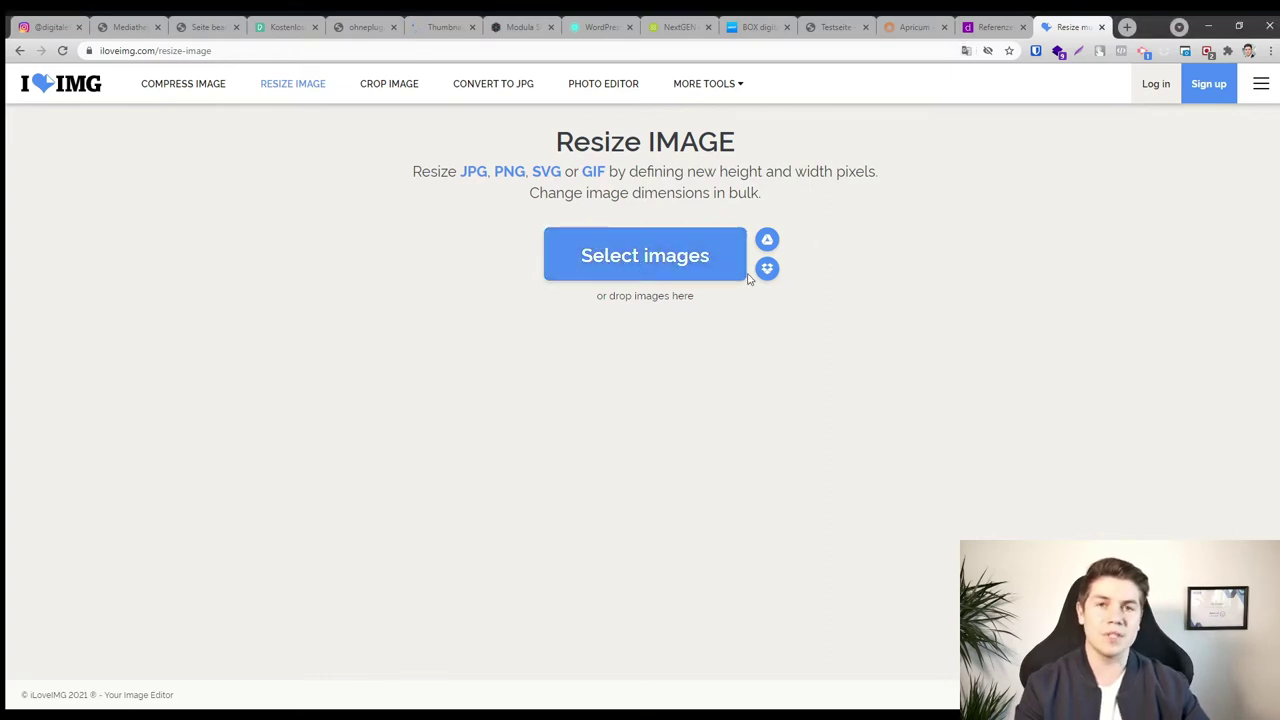
{"action": "left_click", "coordinate": [1102, 27]}
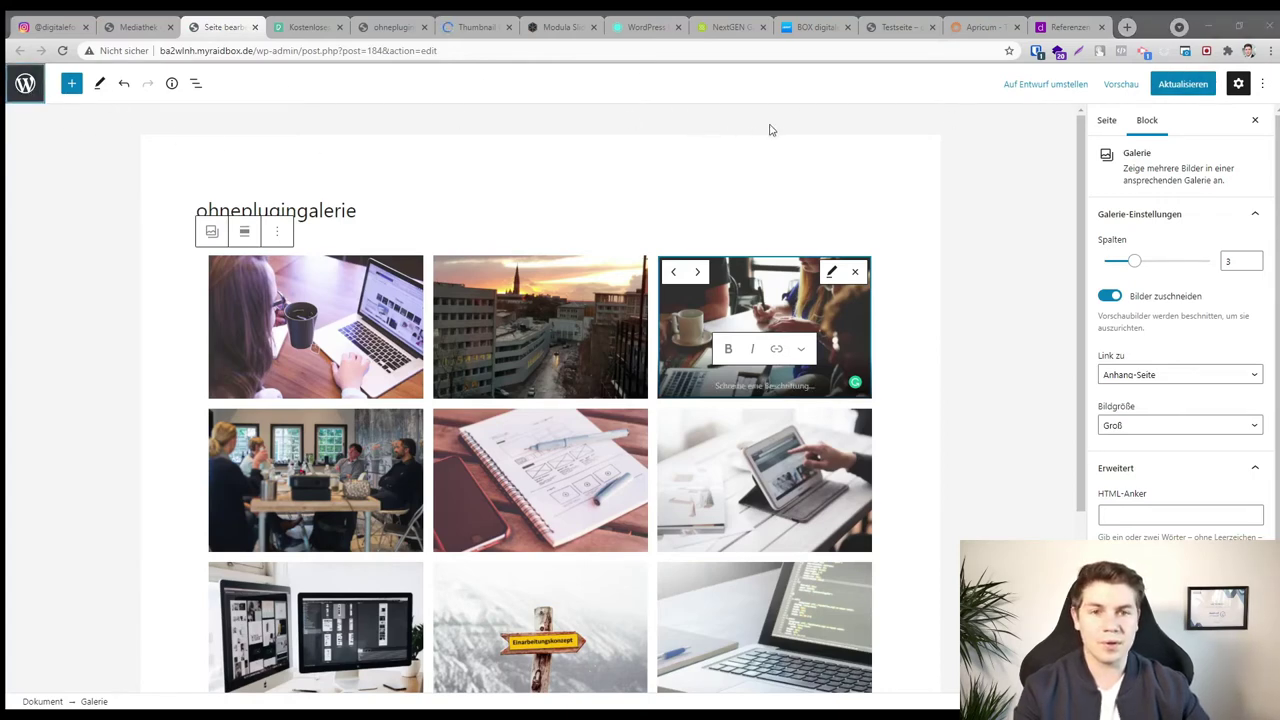
Update the ohneplugingalerie page and return to the overview of all pages
{"action": "left_click", "coordinate": [1178, 86]}
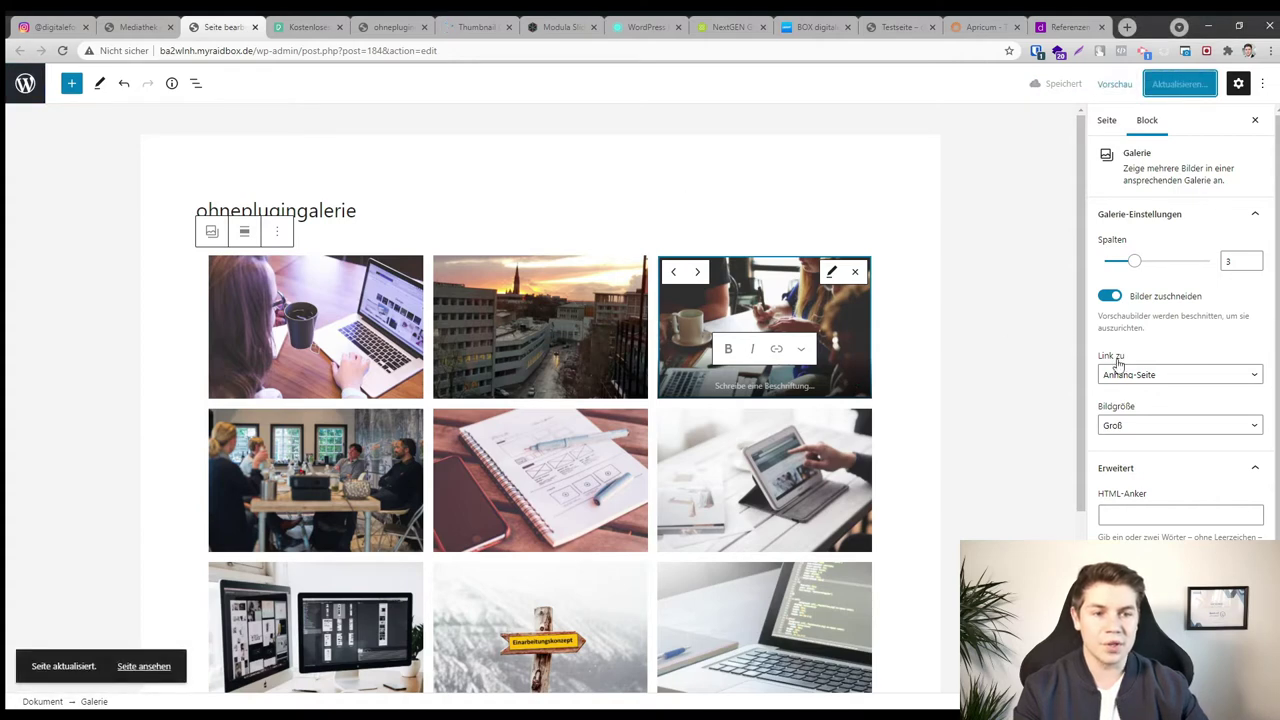
{"action": "left_click", "coordinate": [1149, 410]}
{"action": "left_click", "coordinate": [1183, 84]}
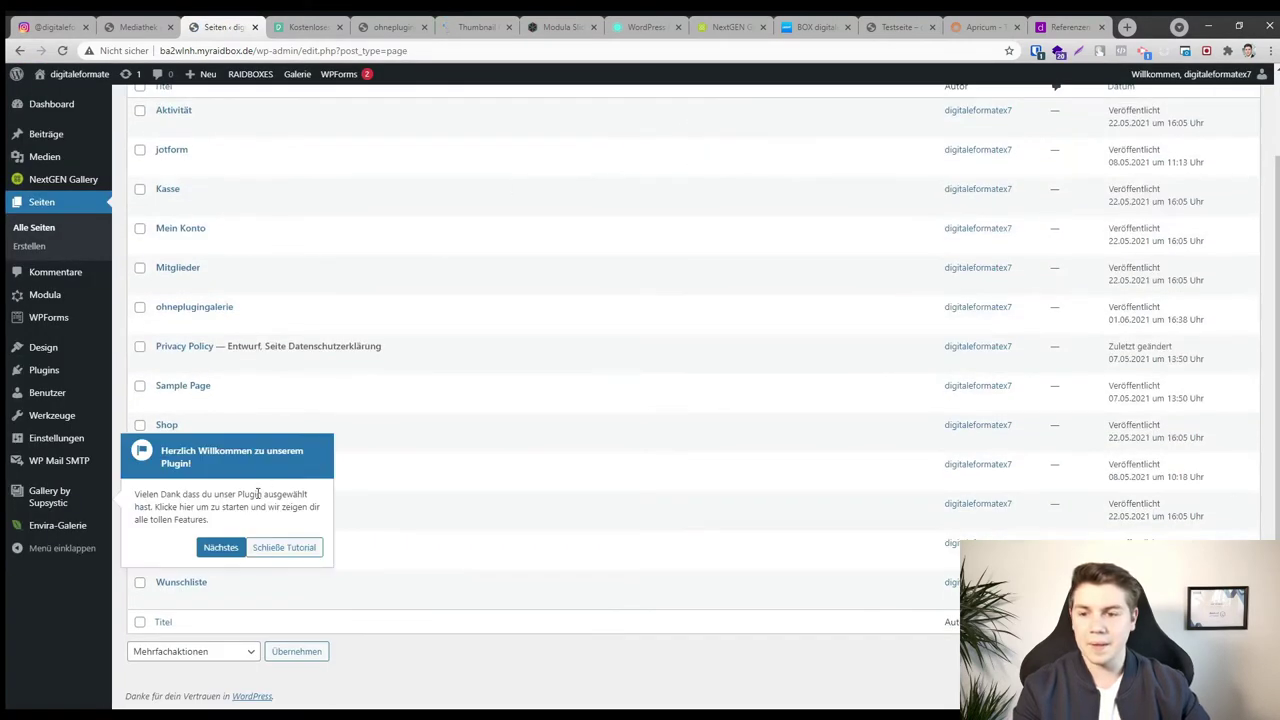
{"action": "scroll", "coordinate": [240, 290], "scroll_direction": "up", "scroll_amount": 1}
{"action": "scroll", "coordinate": [239, 292], "scroll_direction": "up", "scroll_amount": 1}
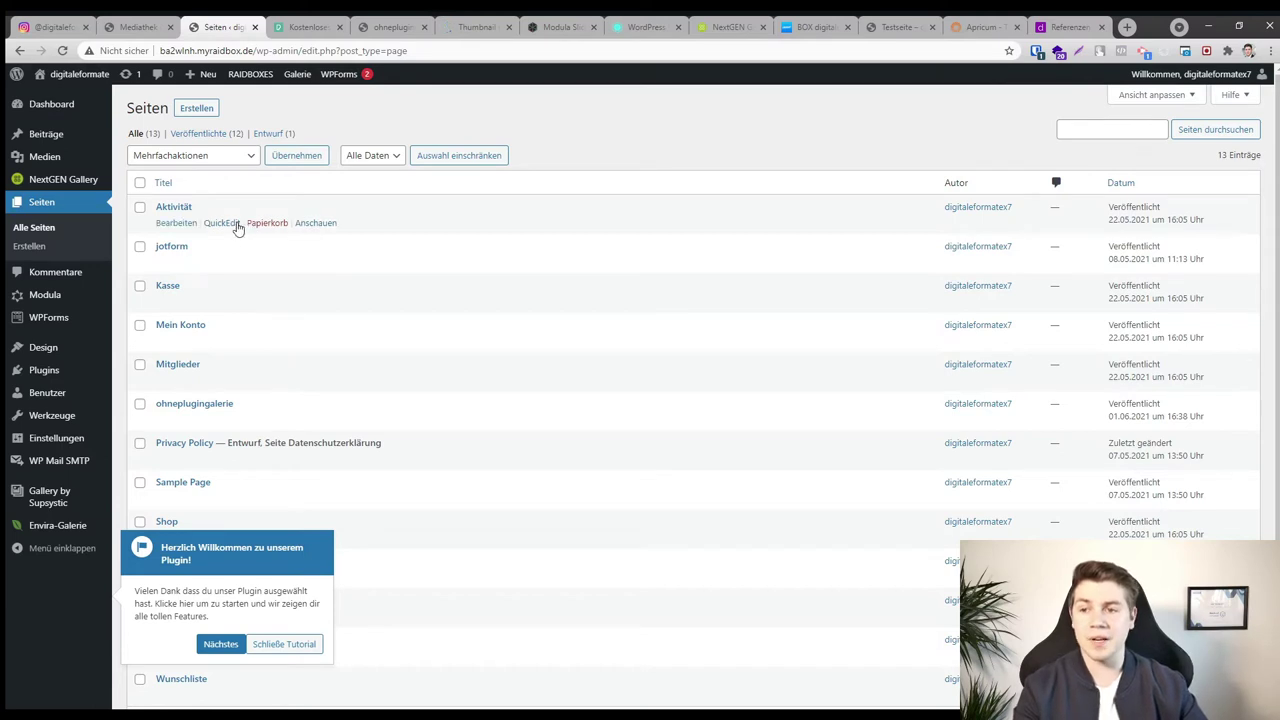
Search the installable plugins for "modula" and view the details of the Modula Image Gallery plugin
{"action": "mouse_move", "coordinate": [50, 304]}
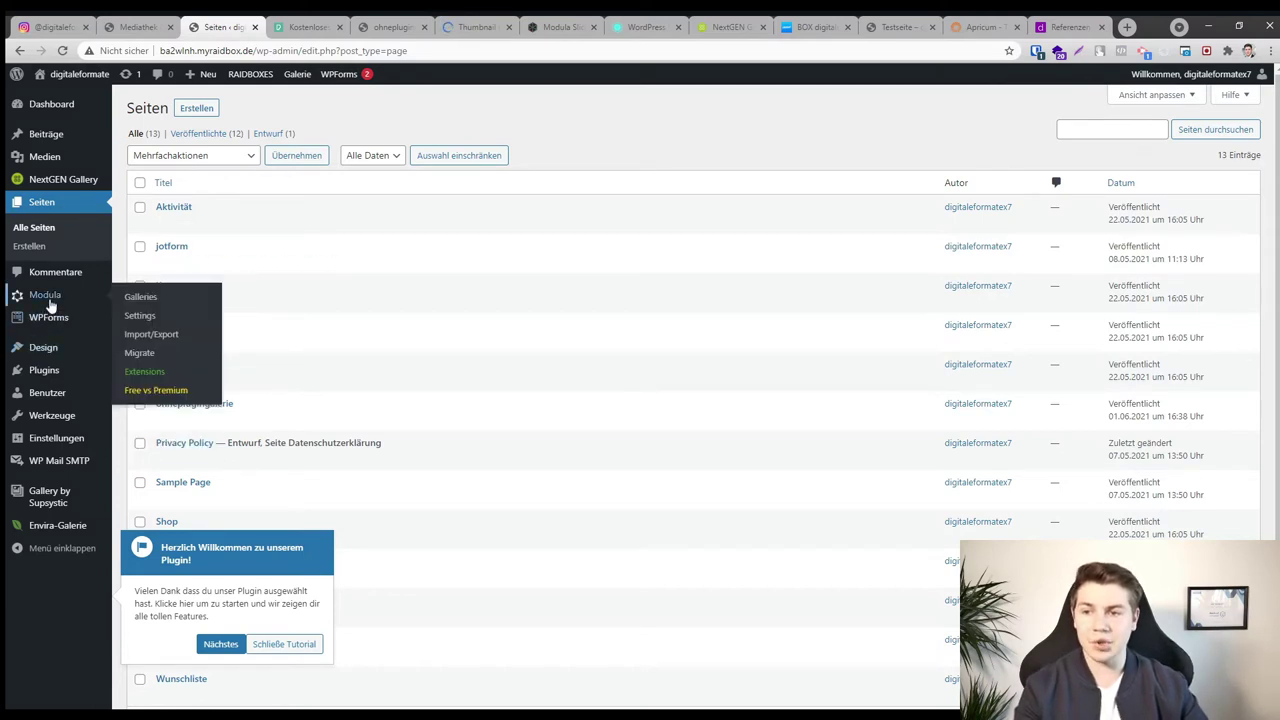
{"action": "mouse_move", "coordinate": [50, 370]}
{"action": "left_click", "coordinate": [158, 394]}
{"action": "scroll", "coordinate": [1095, 244], "scroll_direction": "down", "scroll_amount": 3}
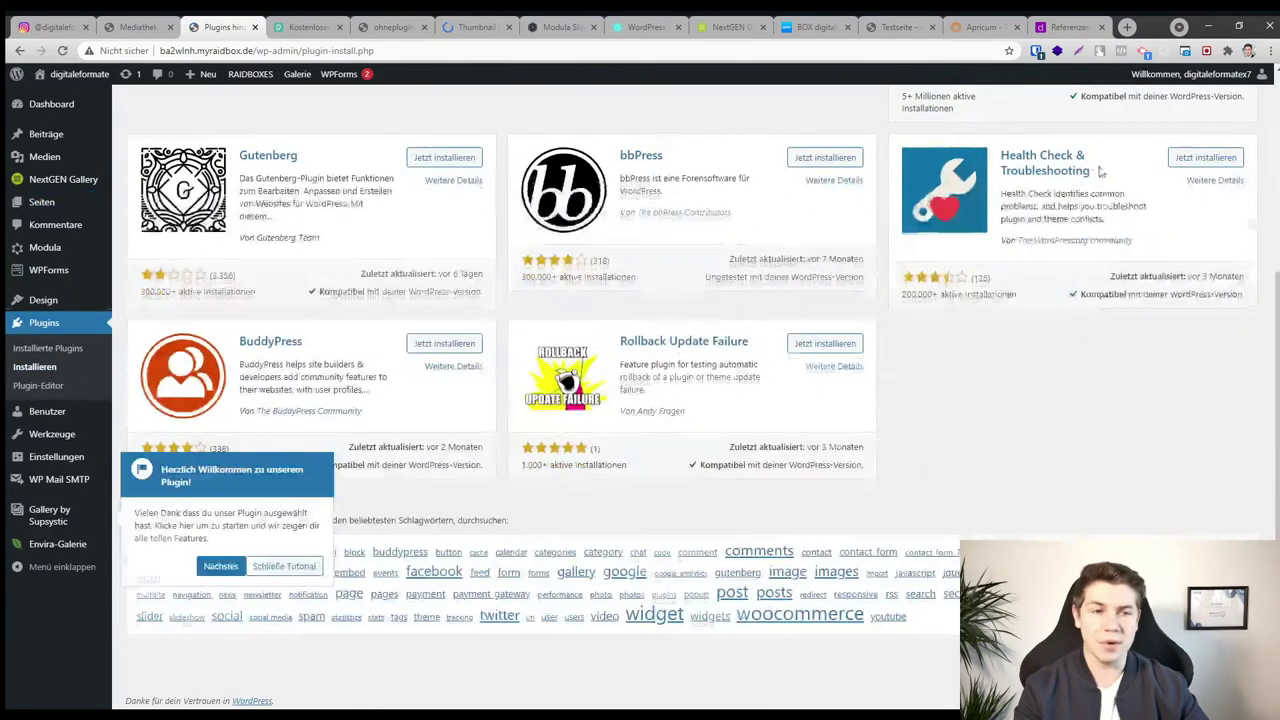
{"action": "scroll", "coordinate": [1095, 244], "scroll_direction": "up", "scroll_amount": 3}
{"action": "left_click", "coordinate": [1150, 148]}
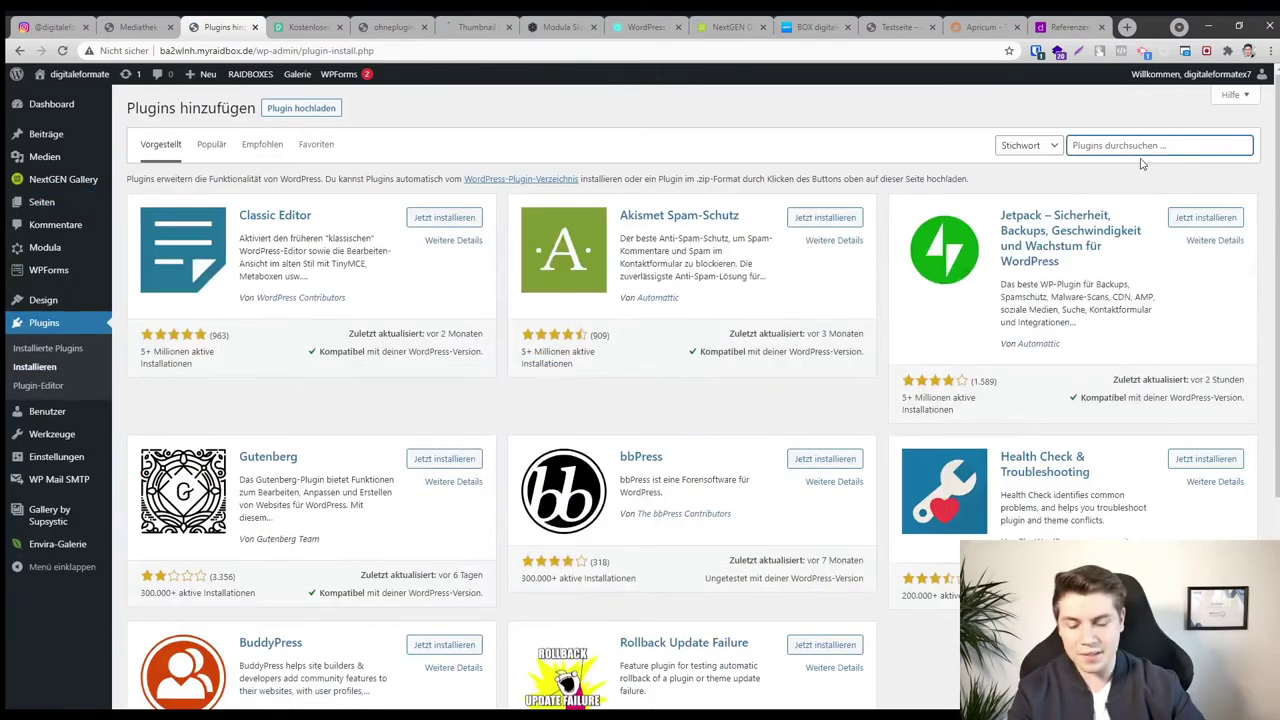
{"action": "type", "text": "module"}
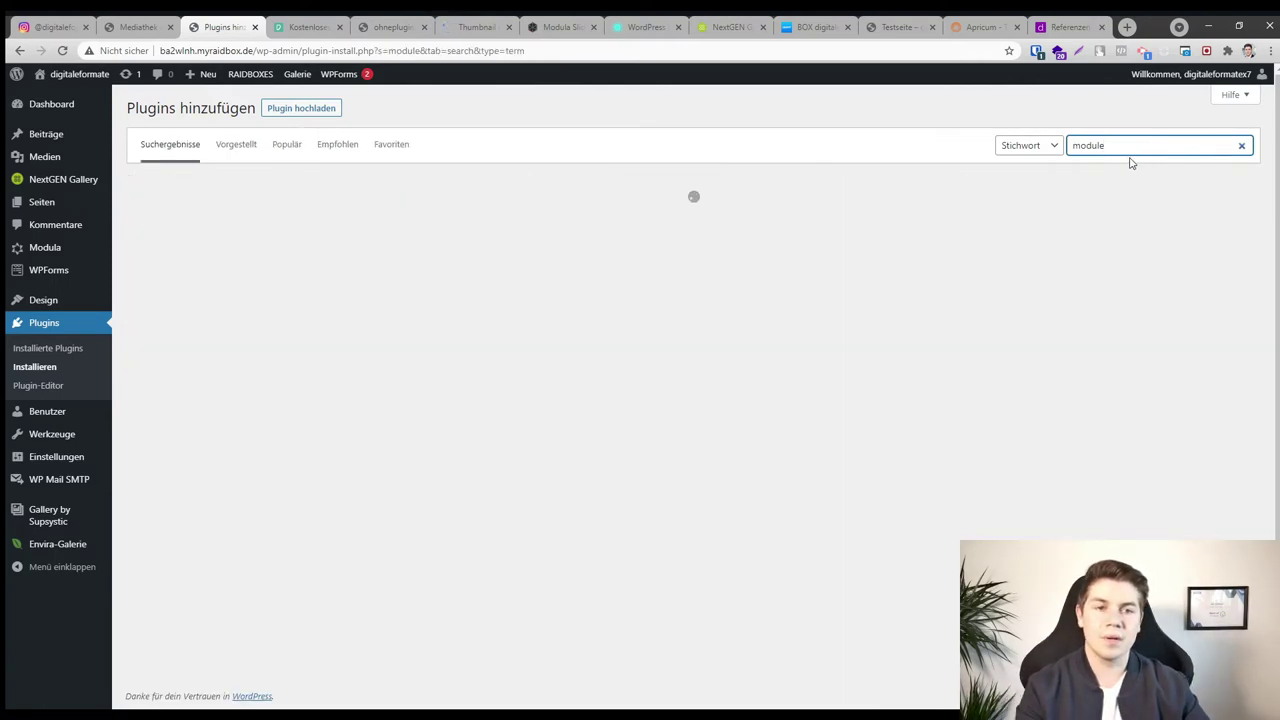
{"action": "key", "text": "BackSpace"}
{"action": "type", "text": "a"}
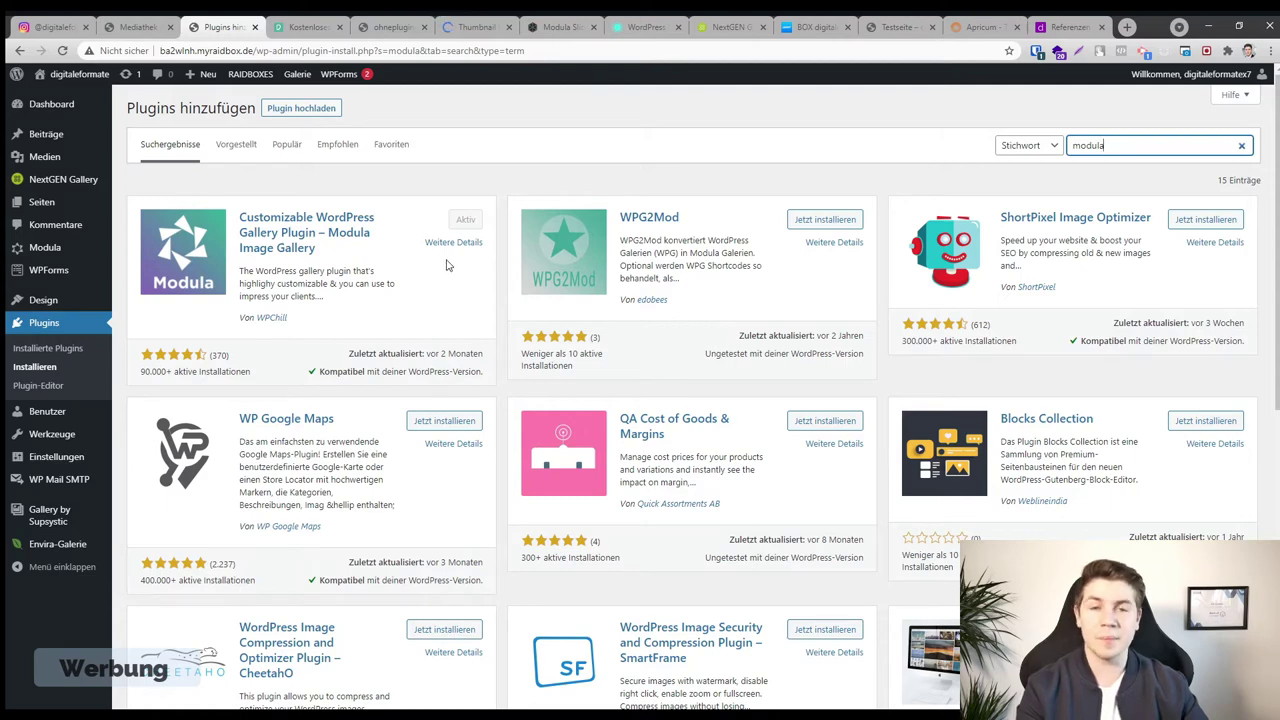
{"action": "left_click", "coordinate": [296, 252]}
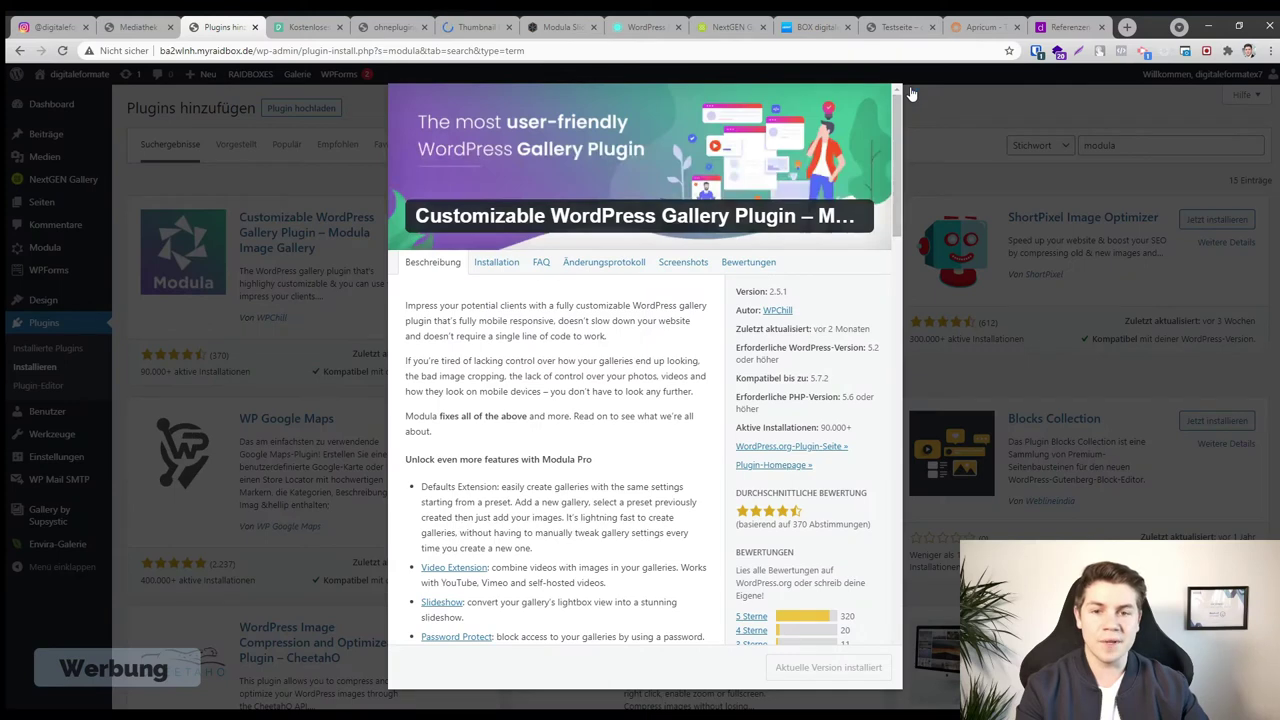
{"action": "left_click", "coordinate": [910, 93]}
Start a new gallery in Modula, dismissing the plugin welcome tutorial
{"action": "left_click", "coordinate": [48, 254]}
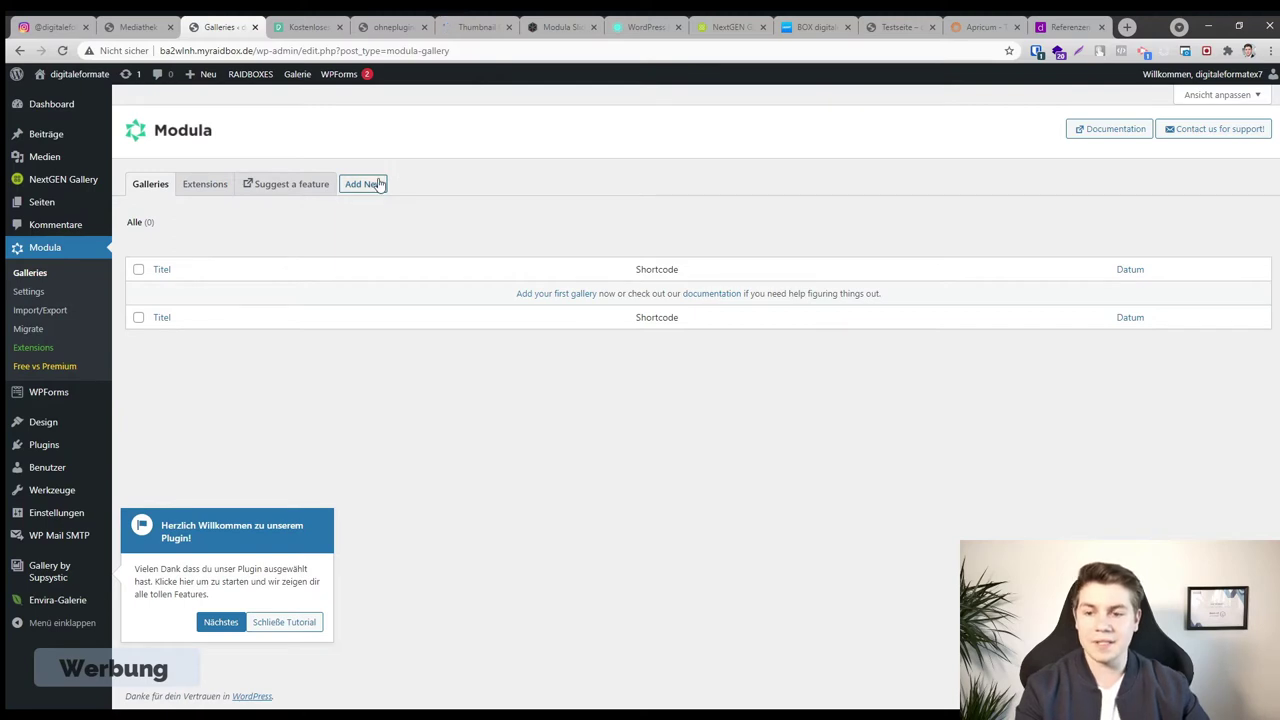
{"action": "left_click", "coordinate": [298, 628]}
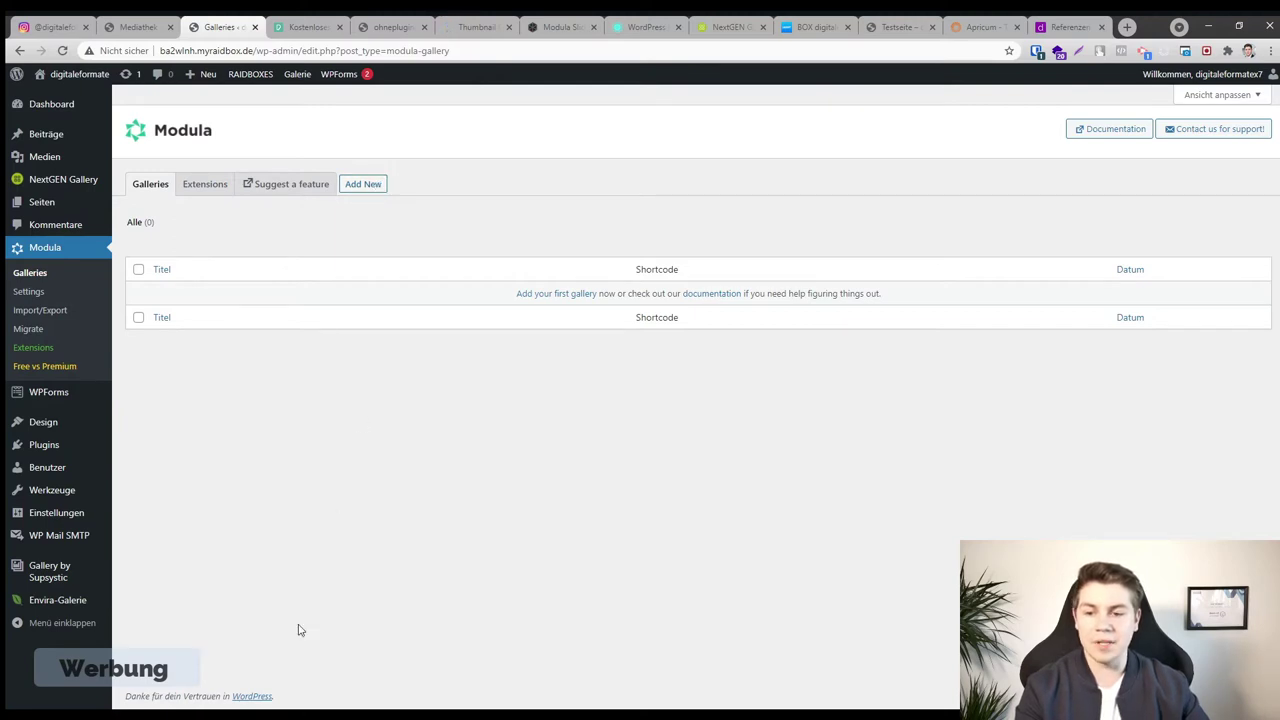
{"action": "left_click", "coordinate": [362, 186]}
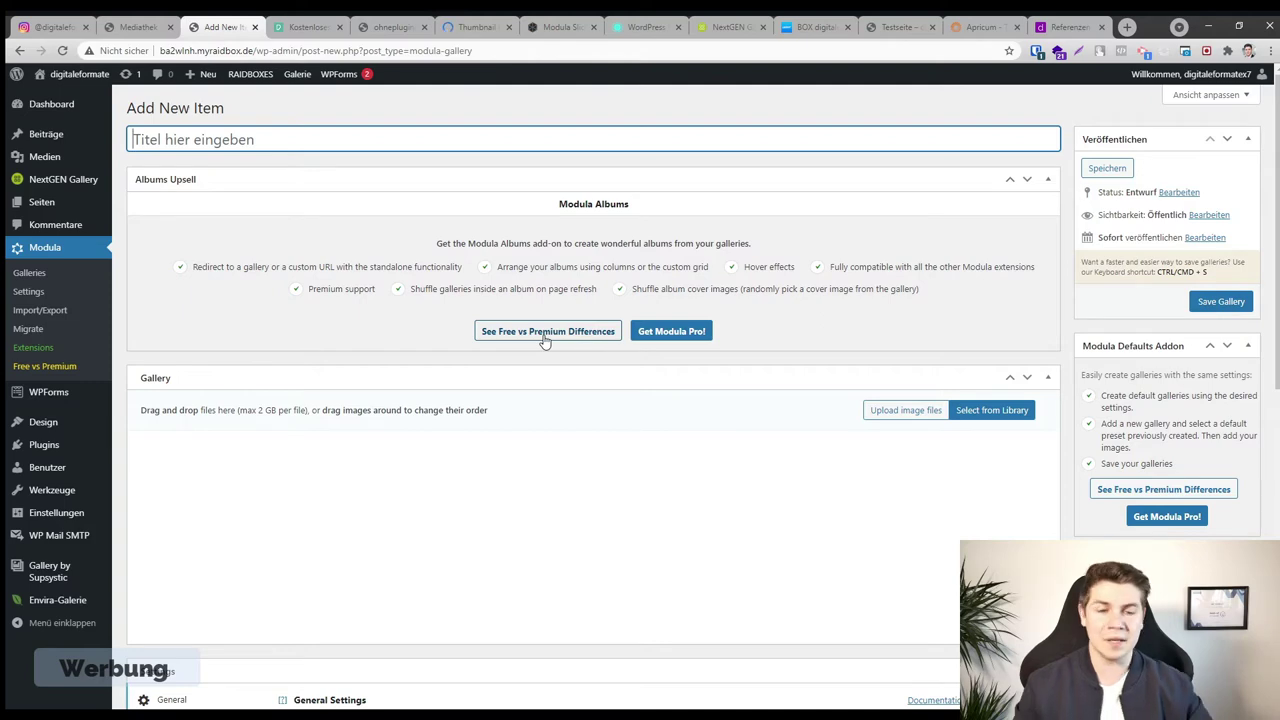
Add the first six media library images, from the coffee-and-laptop photo to the tablet photo, to the gallery
{"action": "scroll", "coordinate": [603, 320], "scroll_direction": "down", "scroll_amount": 2}
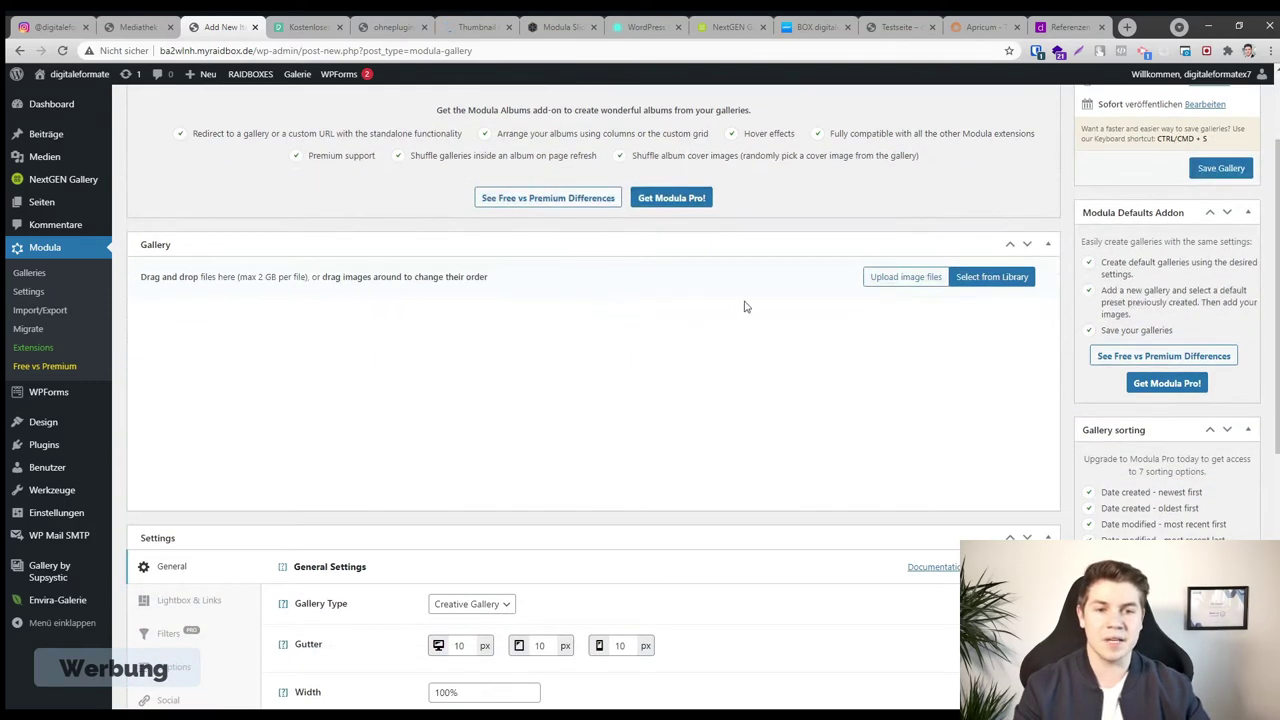
{"action": "left_click", "coordinate": [990, 277]}
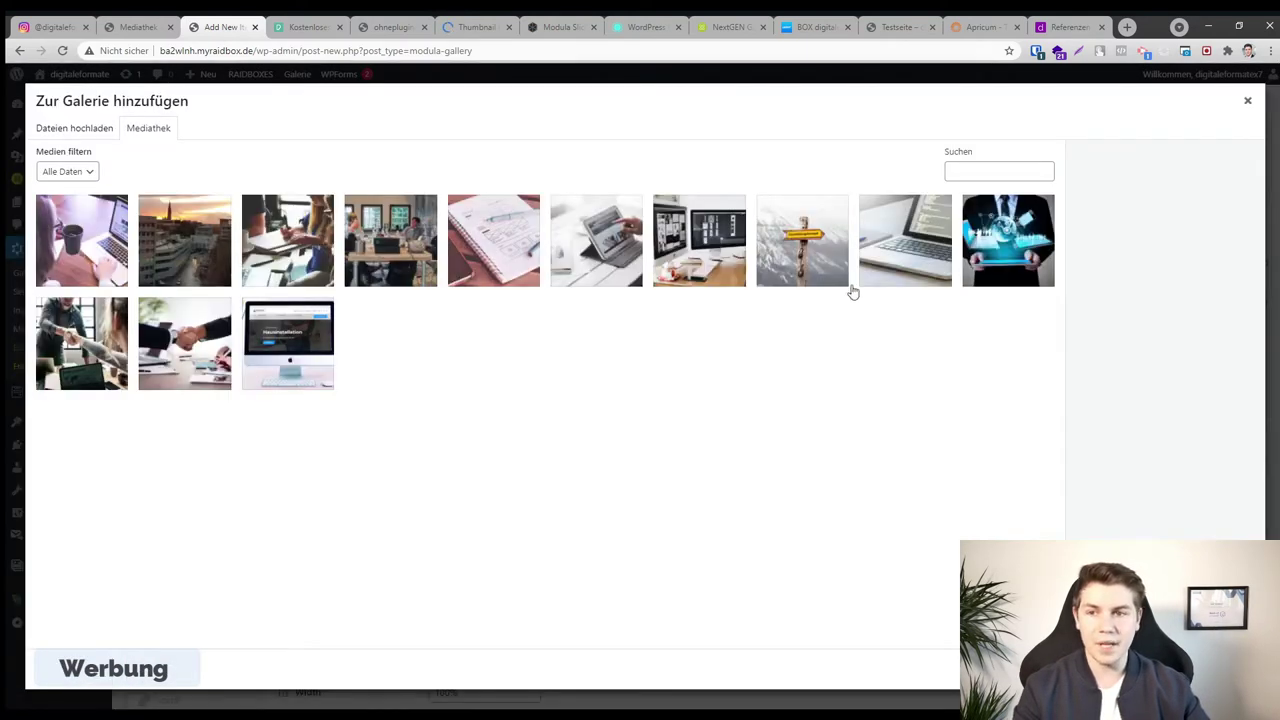
{"action": "left_click", "coordinate": [122, 250]}
{"action": "left_click", "coordinate": [192, 250]}
{"action": "left_click", "coordinate": [296, 248]}
{"action": "left_click", "coordinate": [403, 245]}
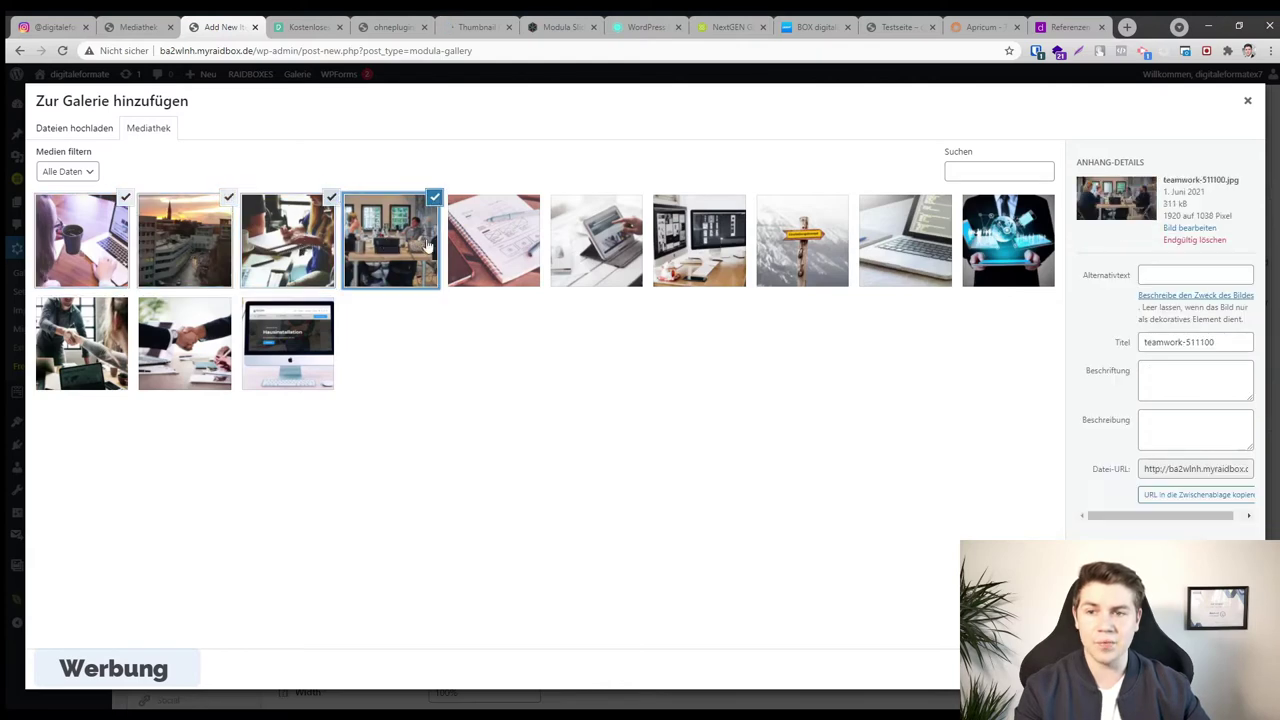
{"action": "left_click", "coordinate": [485, 245]}
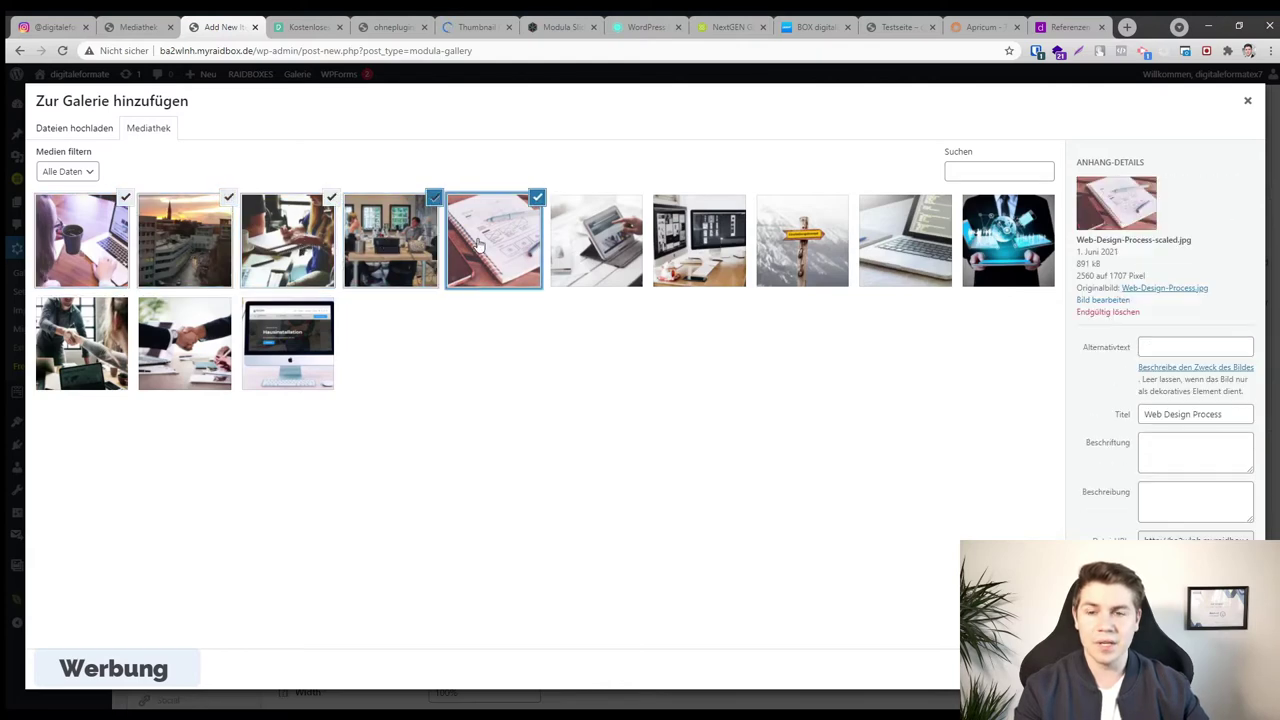
{"action": "left_click", "coordinate": [567, 241]}
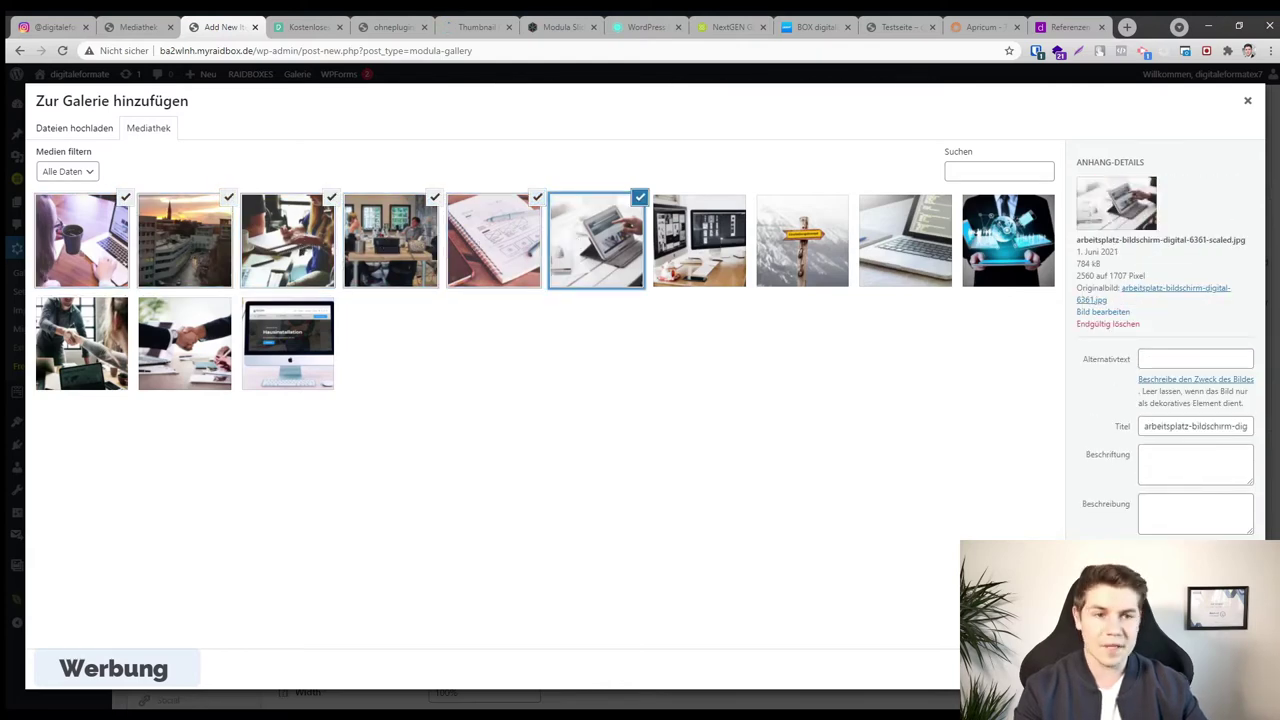
{"action": "left_click", "coordinate": [1190, 668]}
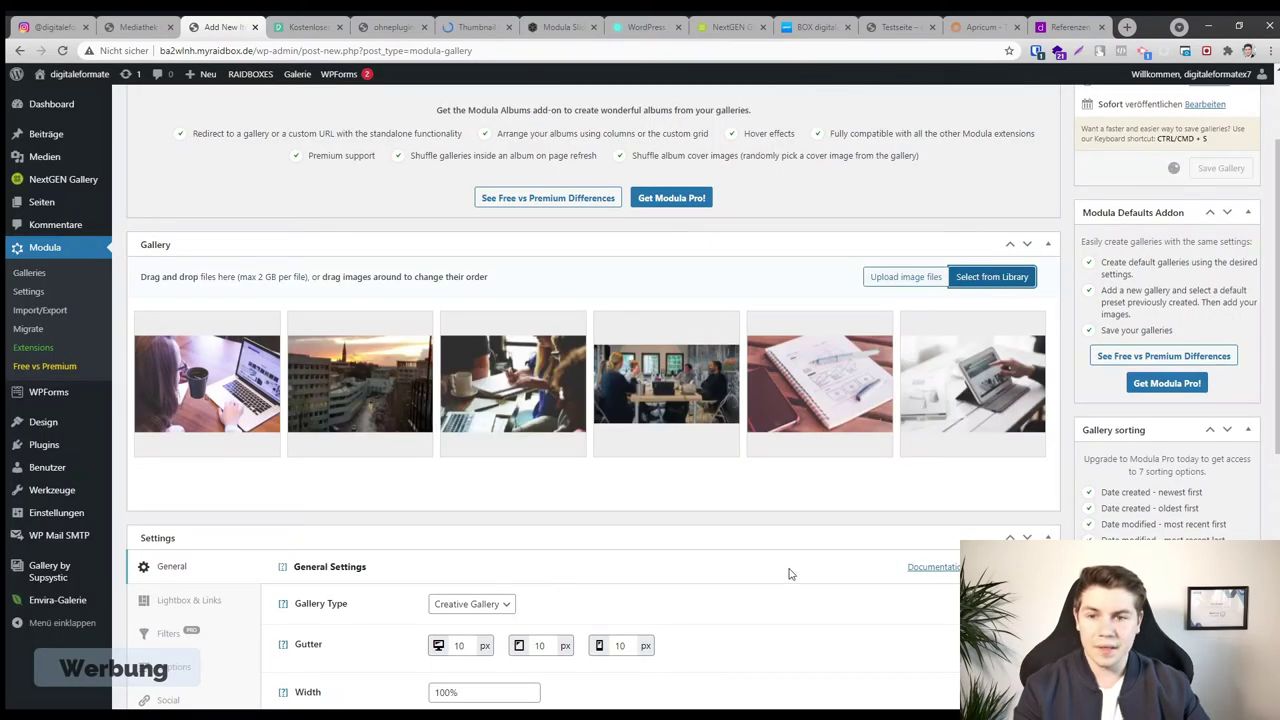
Review the gallery's general settings, including width and image size, and turn on Shuffle images
{"action": "scroll", "coordinate": [550, 460], "scroll_direction": "down", "scroll_amount": 3}
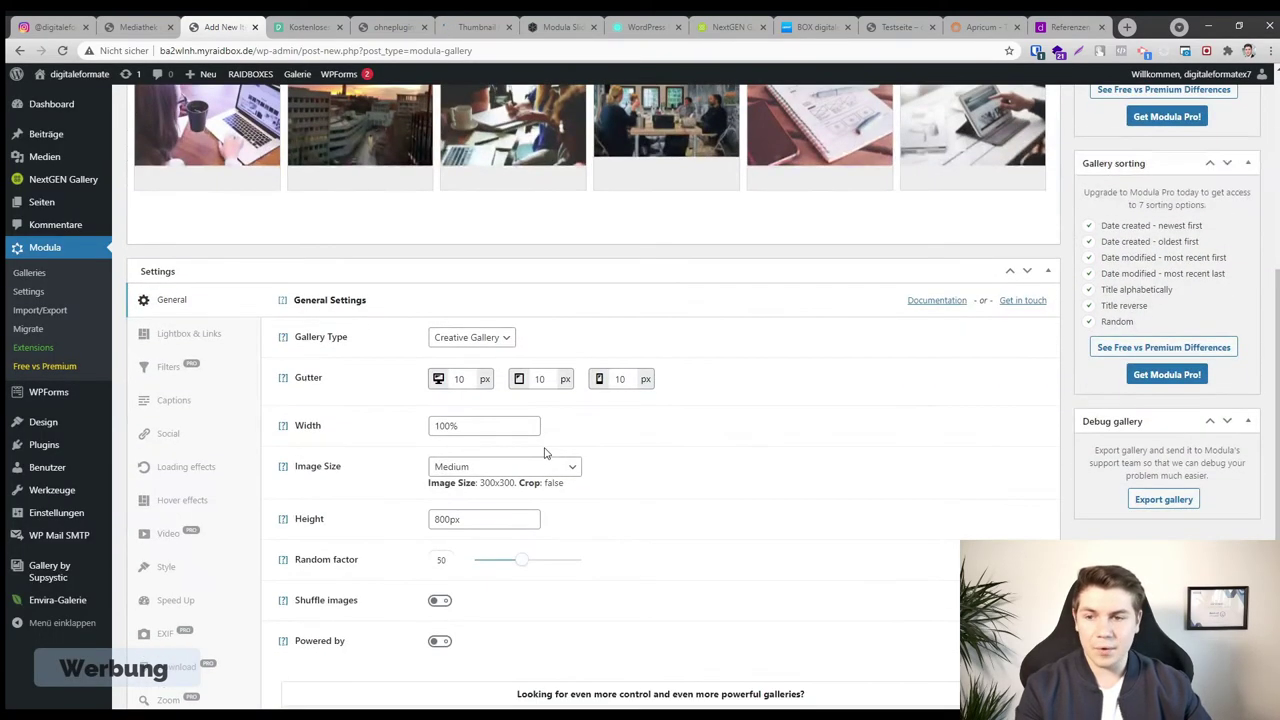
{"action": "scroll", "coordinate": [545, 453], "scroll_direction": "down", "scroll_amount": 2}
{"action": "scroll", "coordinate": [548, 452], "scroll_direction": "up", "scroll_amount": 1}
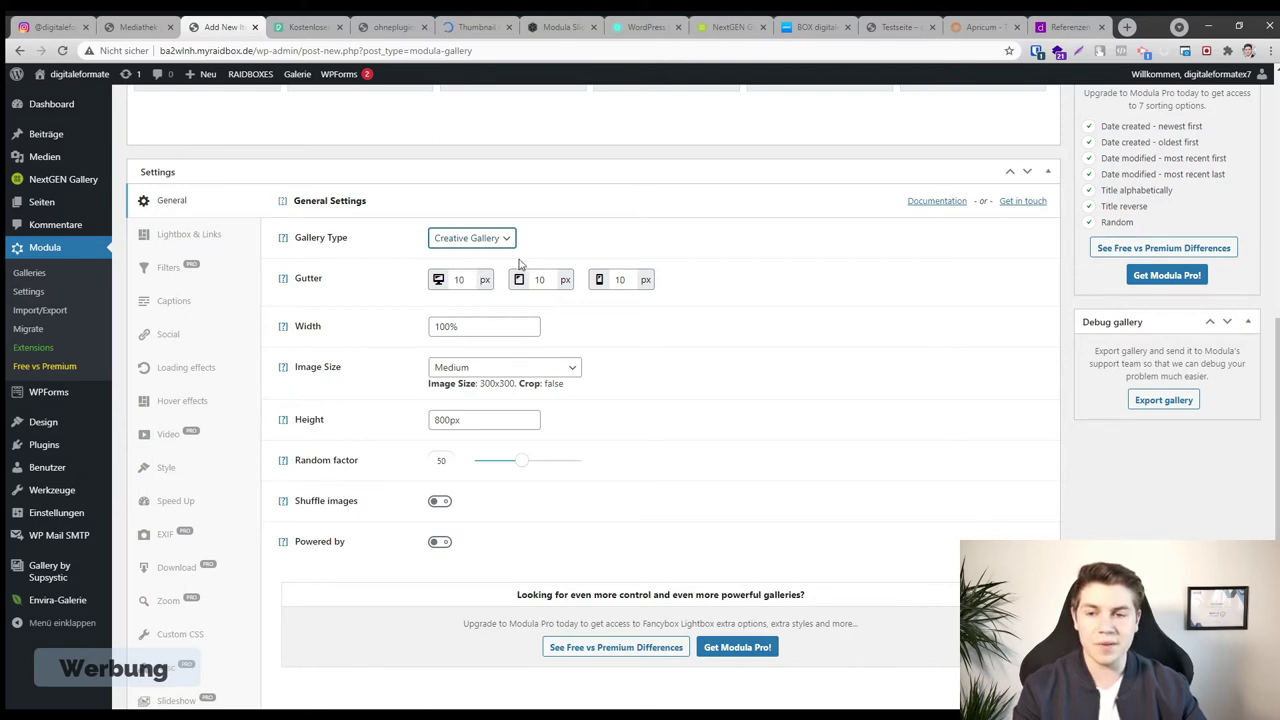
{"action": "triple_click", "coordinate": [480, 325]}
{"action": "left_click", "coordinate": [517, 372]}
{"action": "left_click", "coordinate": [729, 430]}
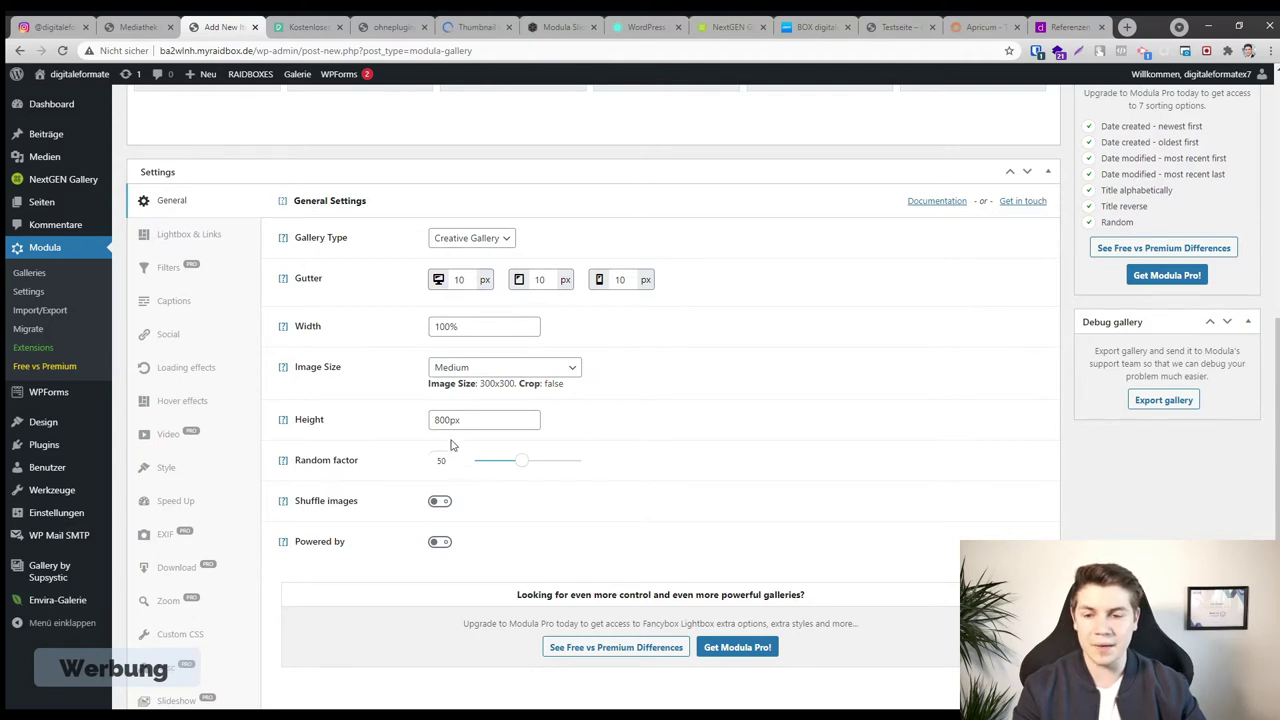
{"action": "scroll", "coordinate": [452, 498], "scroll_direction": "down", "scroll_amount": 2}
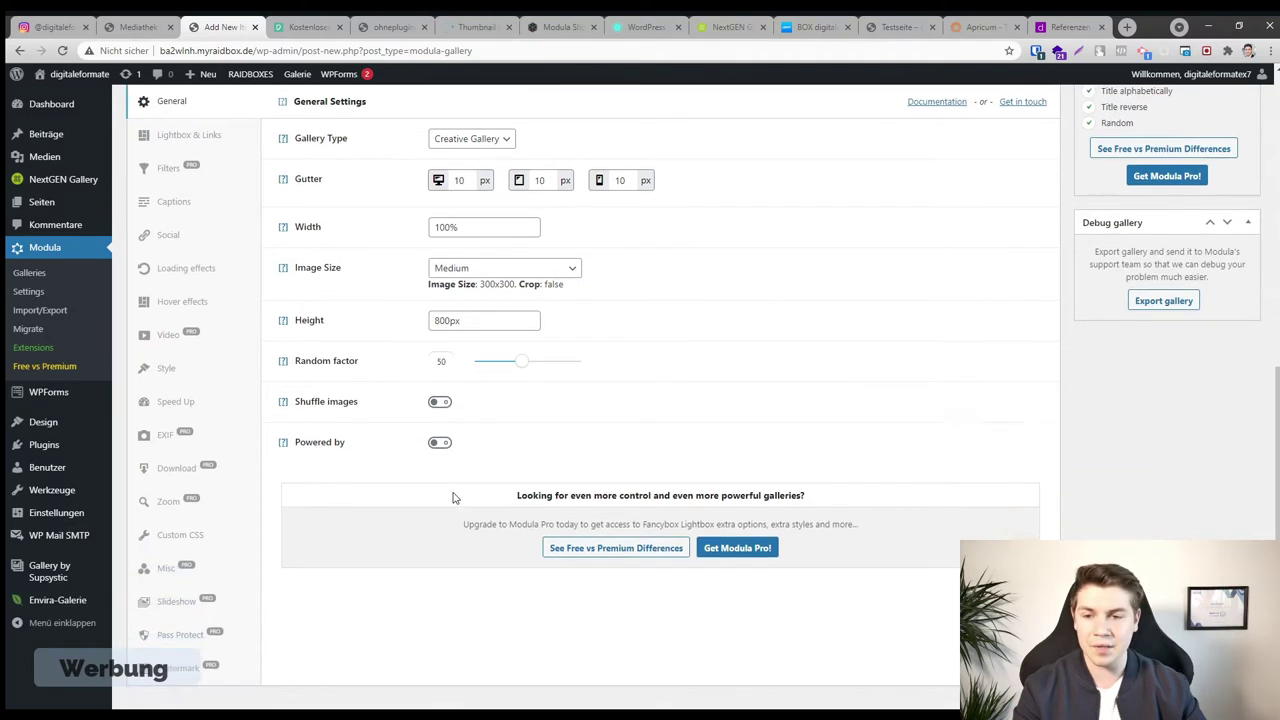
{"action": "left_click", "coordinate": [440, 369]}
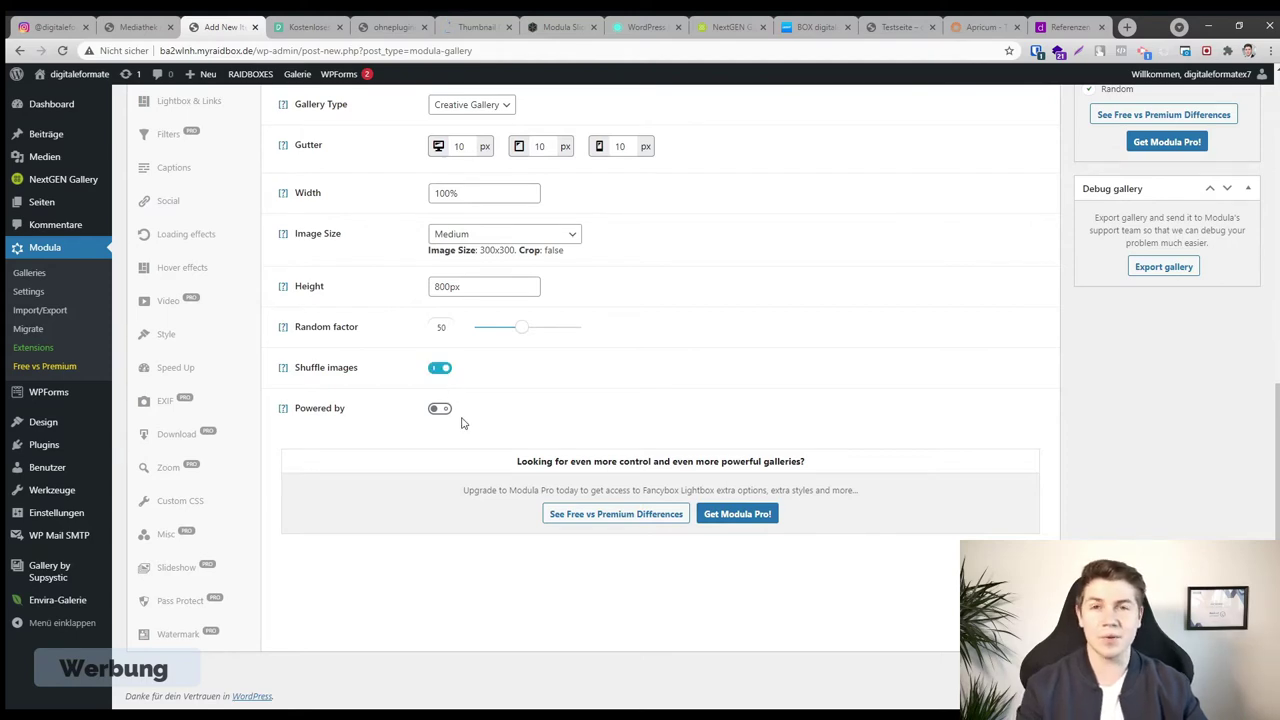
Save the gallery as a draft and copy its shortcode [modula id="190"]
{"action": "scroll", "coordinate": [937, 457], "scroll_direction": "up", "scroll_amount": 3}
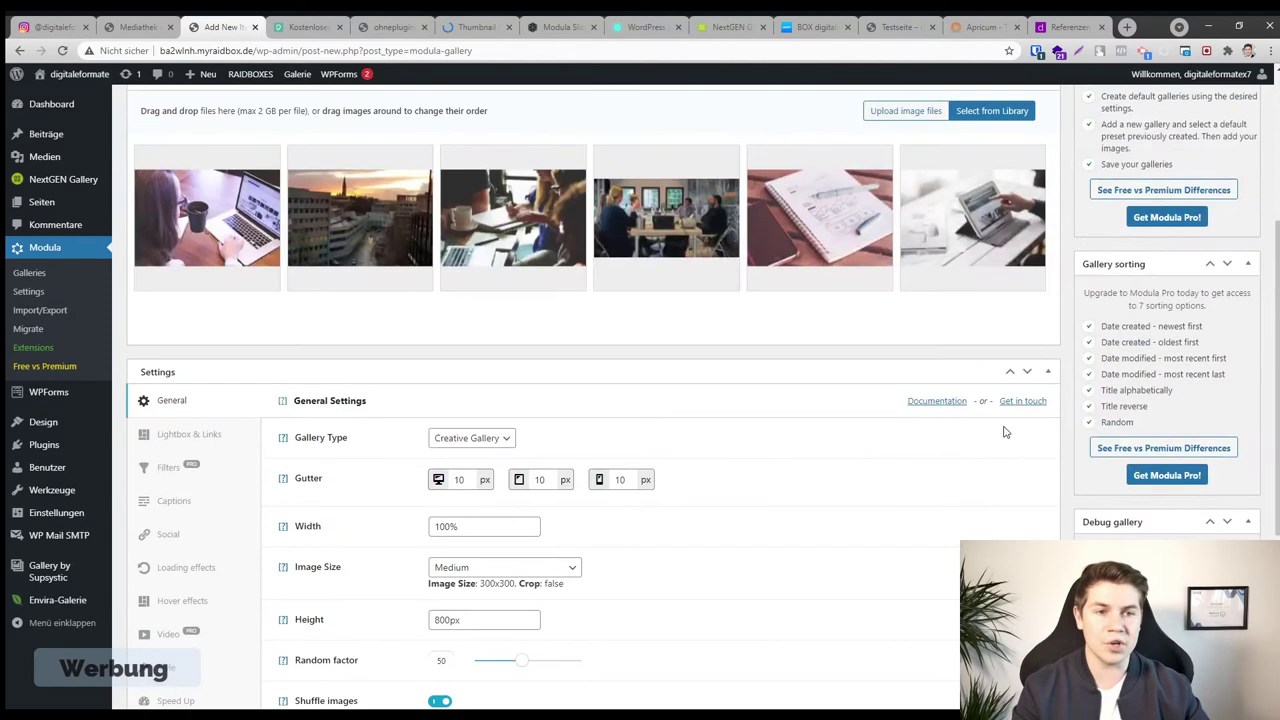
{"action": "scroll", "coordinate": [1108, 460], "scroll_direction": "down", "scroll_amount": 3}
{"action": "left_click", "coordinate": [1106, 168]}
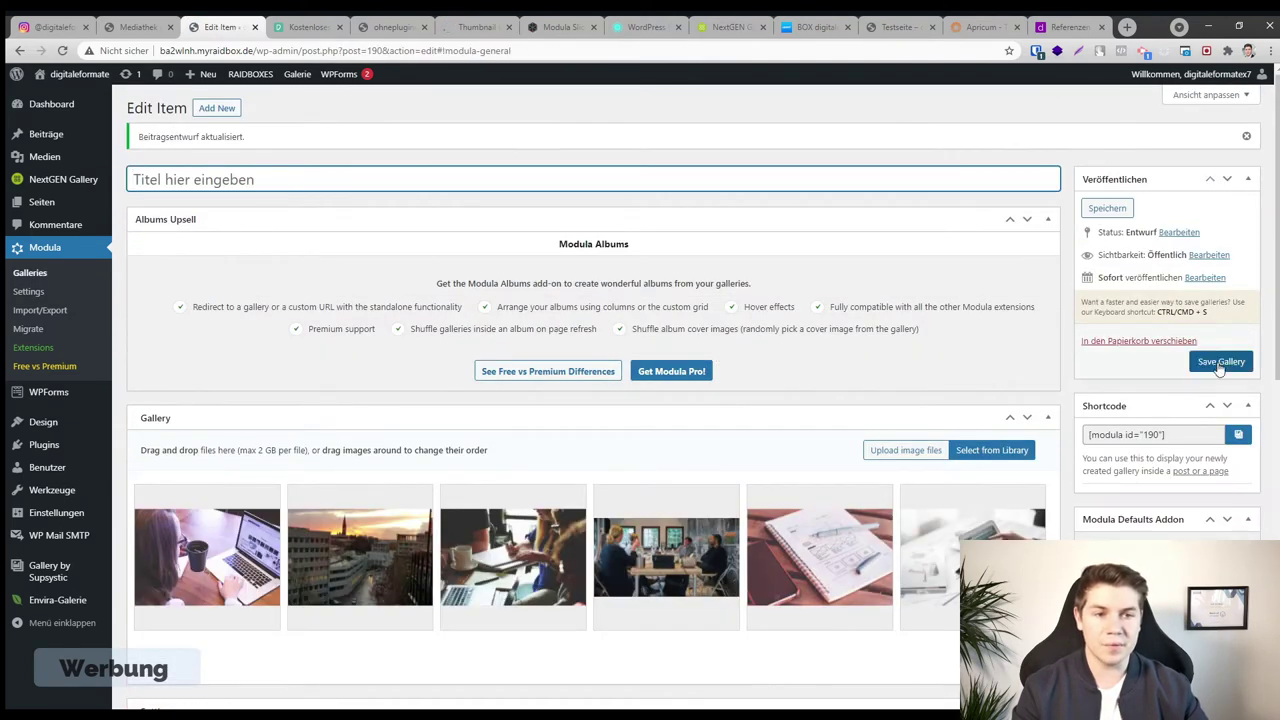
{"action": "left_click_drag", "start_coordinate": [1177, 435], "coordinate": [1087, 437]}
{"action": "key", "text": "ctrl+c"}
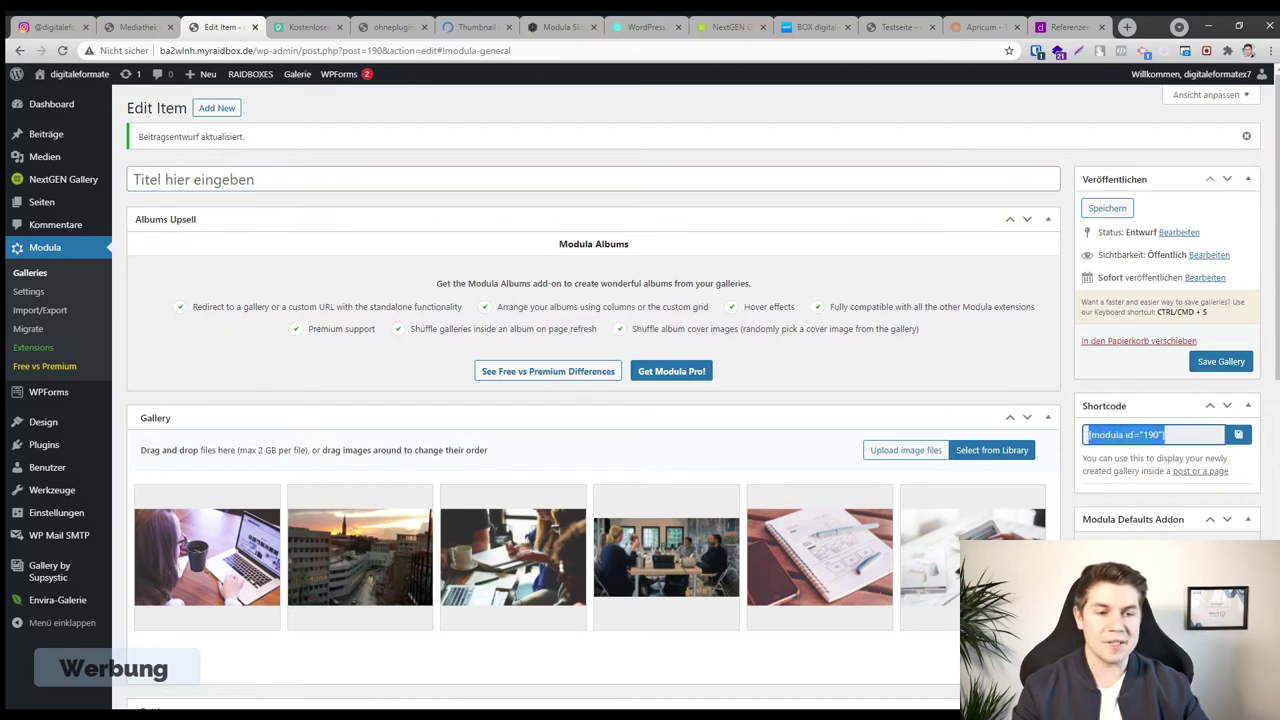
Create a new WordPress page titled "modula"
{"action": "mouse_move", "coordinate": [190, 76]}
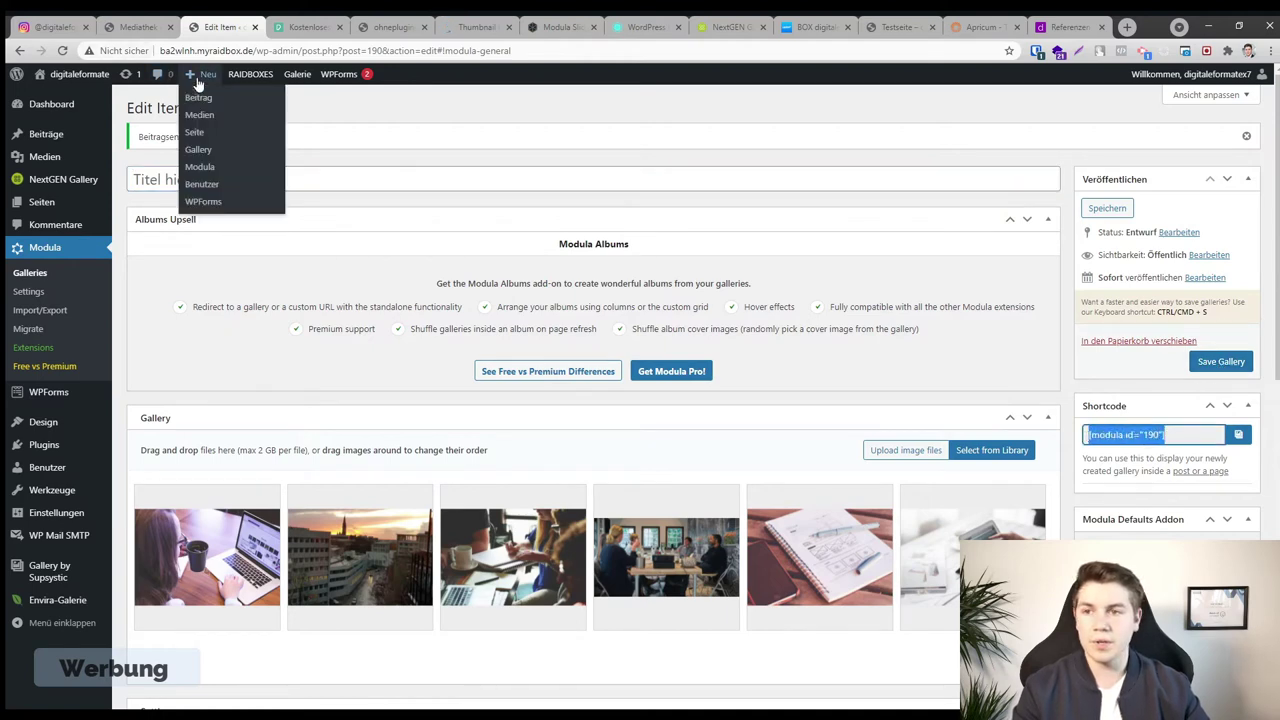
{"action": "left_click", "coordinate": [193, 133]}
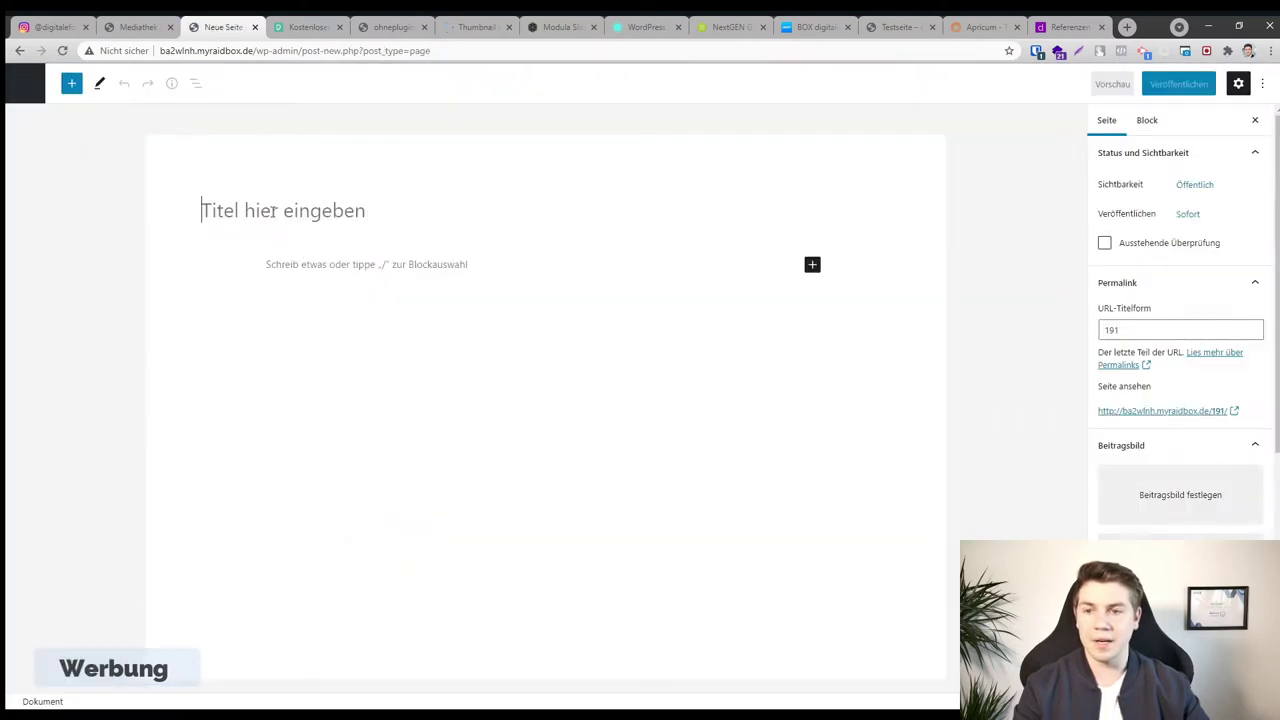
{"action": "type", "text": "modula"}
Add a Shortcode block below the page title containing the copied shortcode [modula id="190"]
{"action": "left_click", "coordinate": [337, 265]}
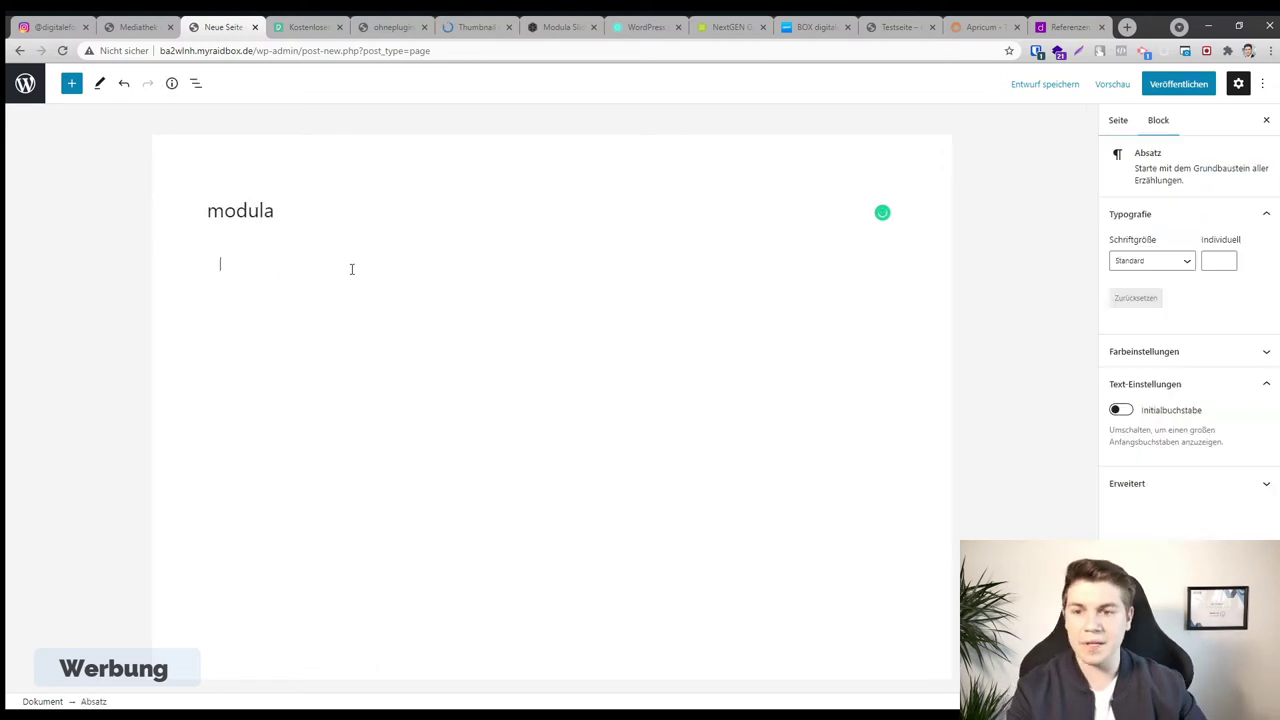
{"action": "left_click", "coordinate": [883, 263]}
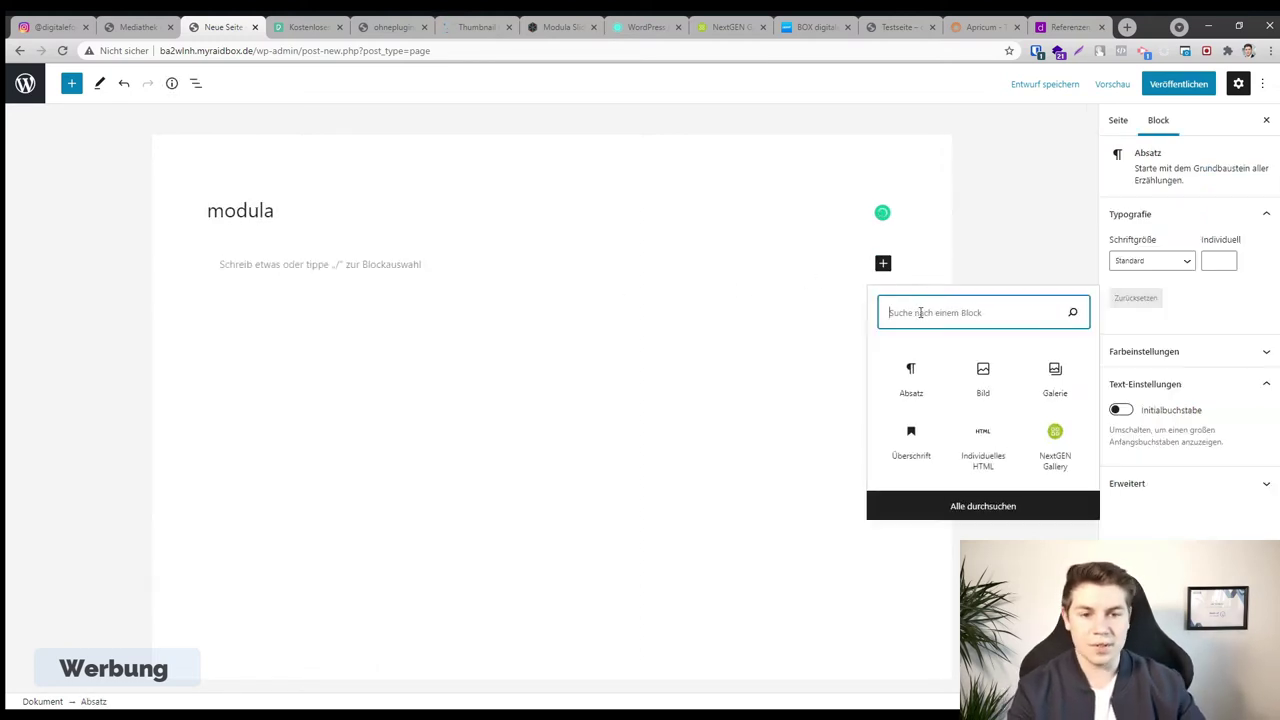
{"action": "type", "text": "short"}
{"action": "left_click", "coordinate": [911, 370]}
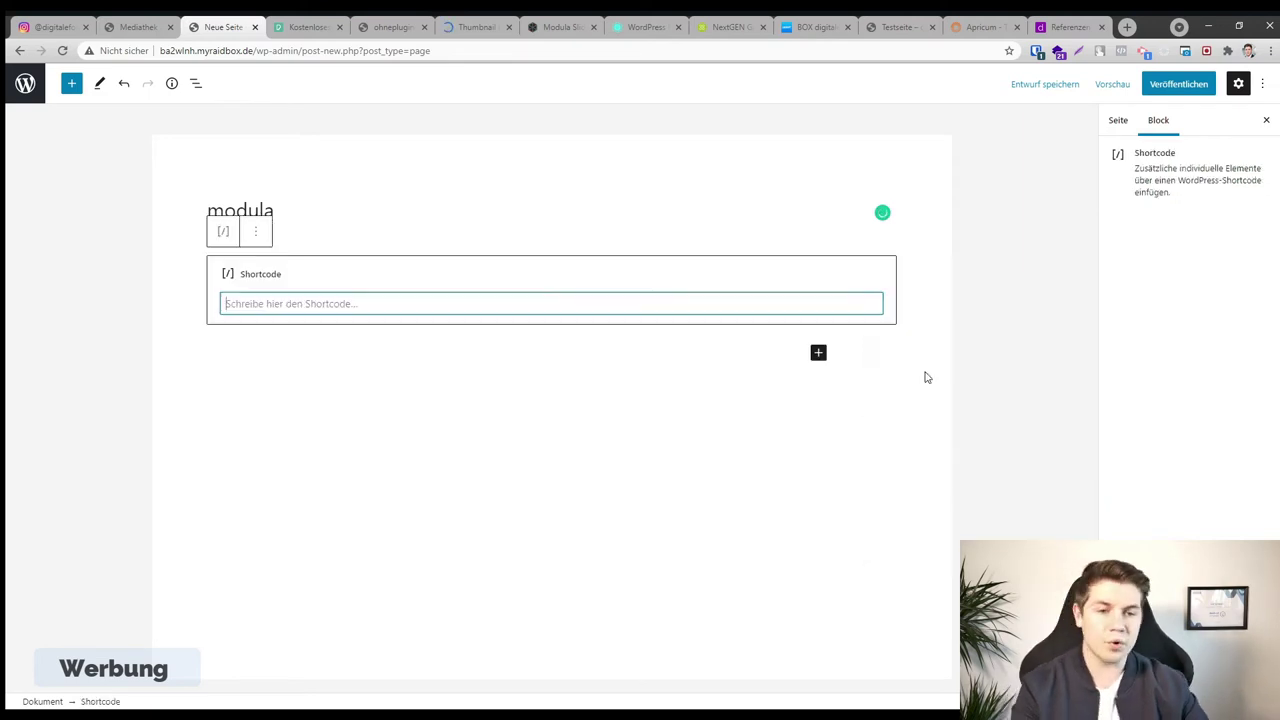
{"action": "key", "text": "ctrl+v"}
Publish the modula page and open its live version
{"action": "left_click", "coordinate": [1178, 84]}
{"action": "left_click", "coordinate": [1179, 88]}
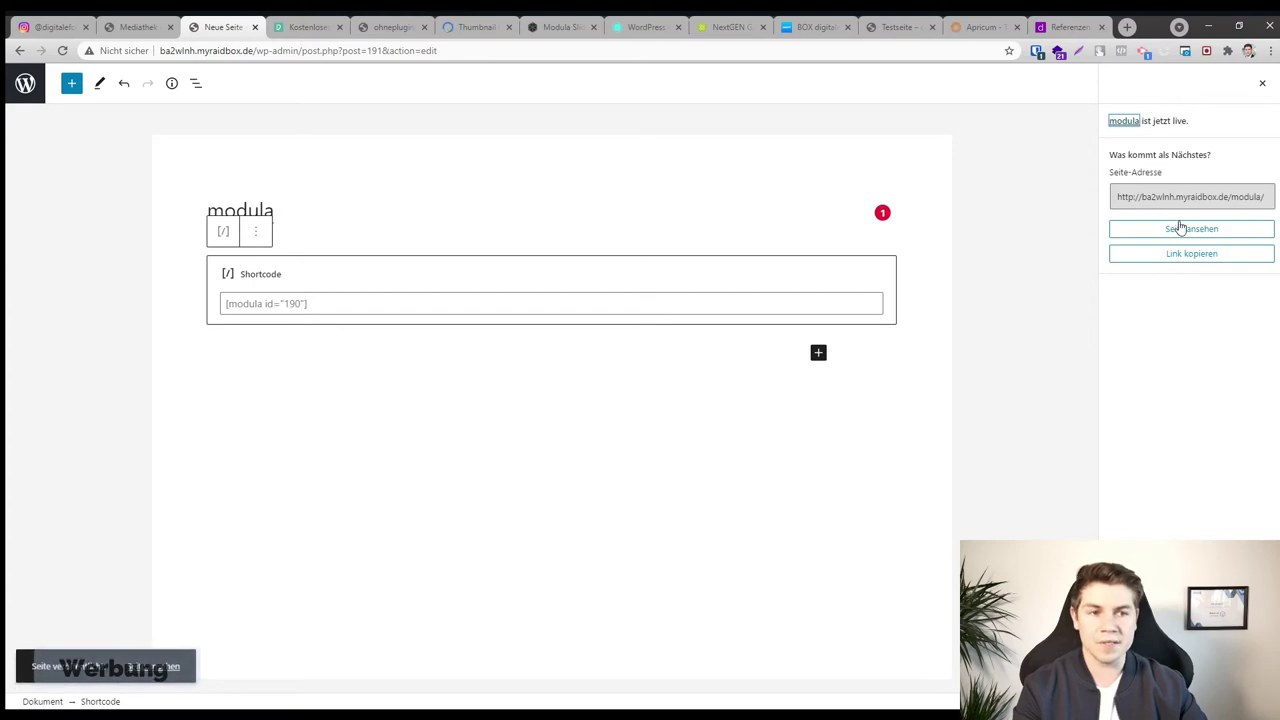
{"action": "left_click", "coordinate": [1181, 231]}
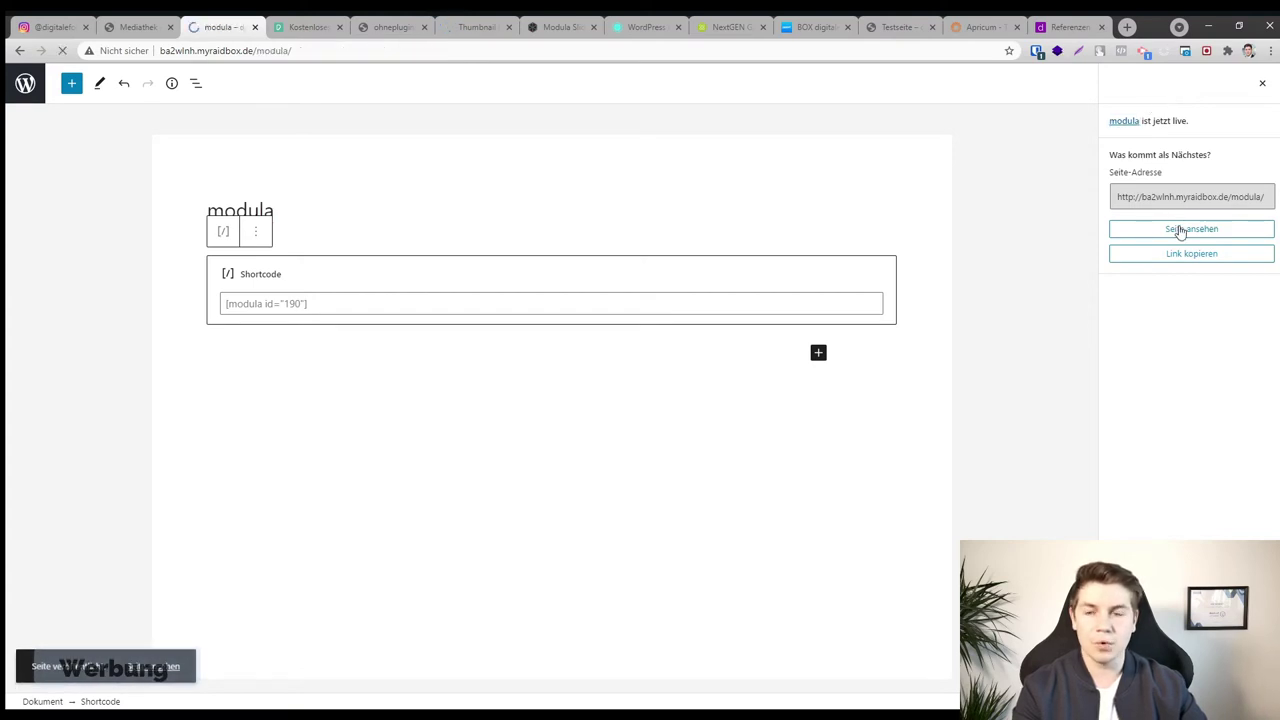
Inspect the gallery on the published page, viewing the notebook photo and the meeting photo enlarged in the lightbox
{"action": "scroll", "coordinate": [1030, 380], "scroll_direction": "down", "scroll_amount": 2}
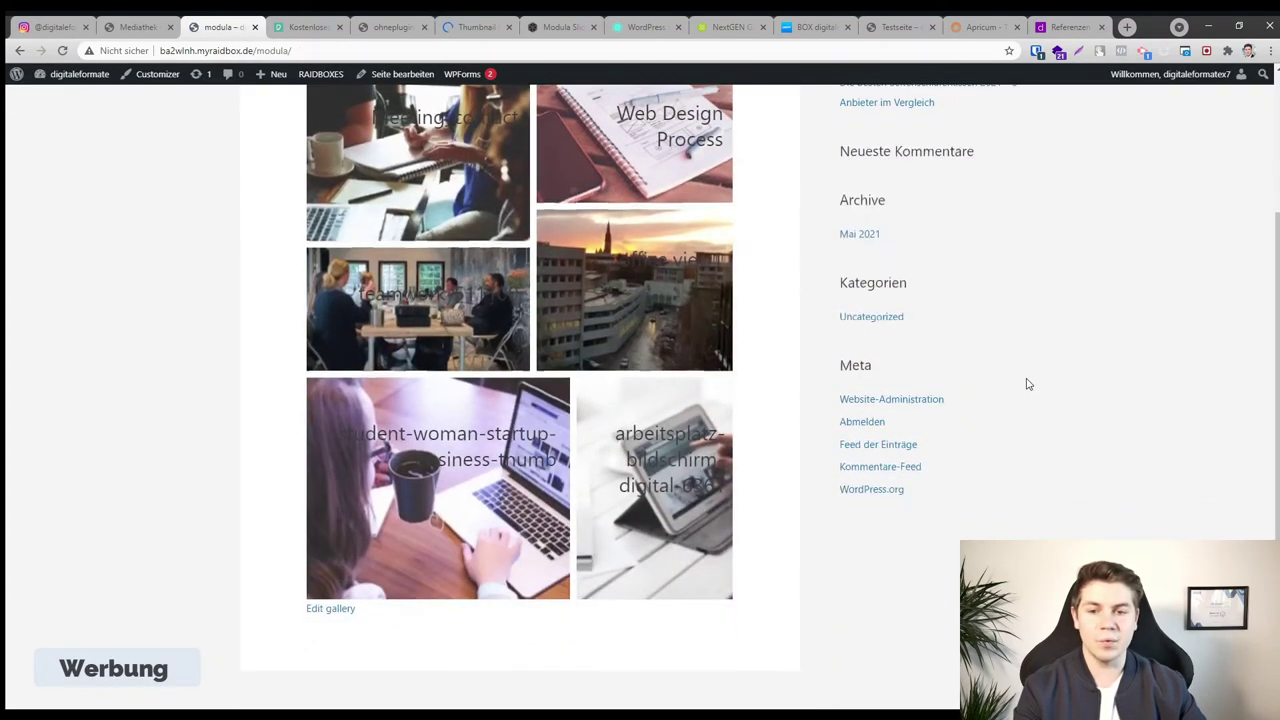
{"action": "scroll", "coordinate": [990, 377], "scroll_direction": "up", "scroll_amount": 1}
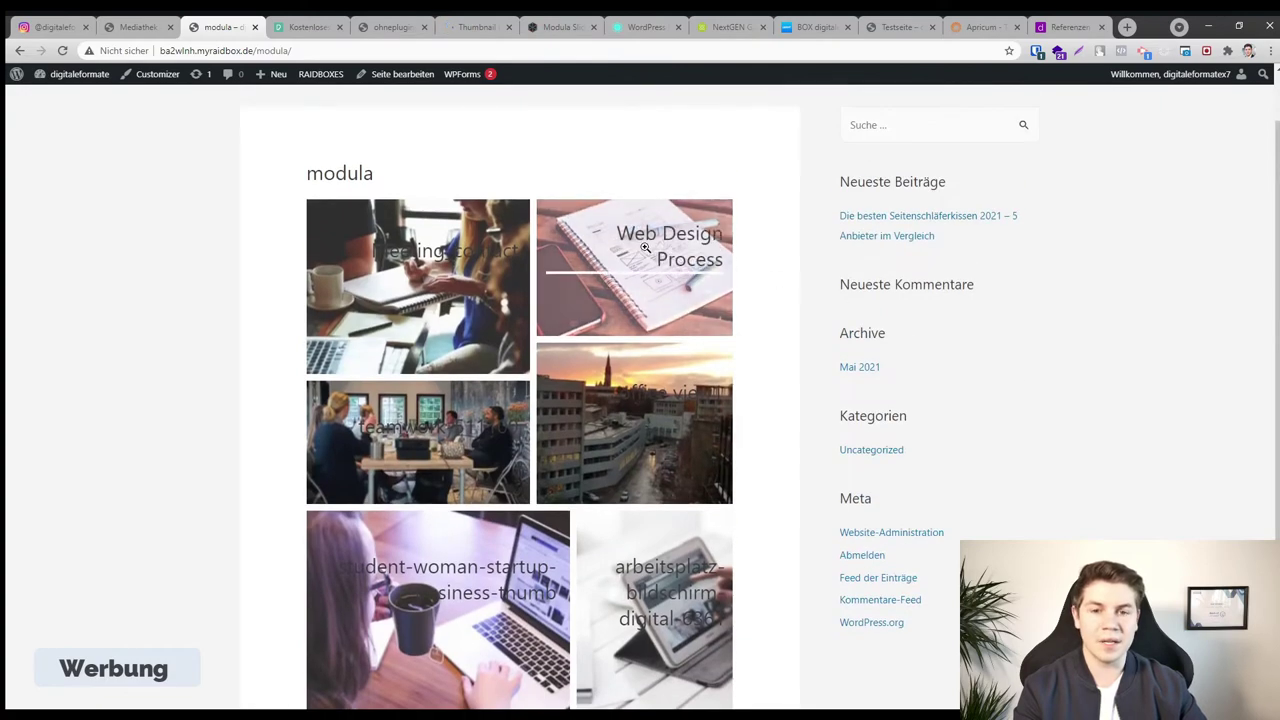
{"action": "left_click", "coordinate": [688, 262]}
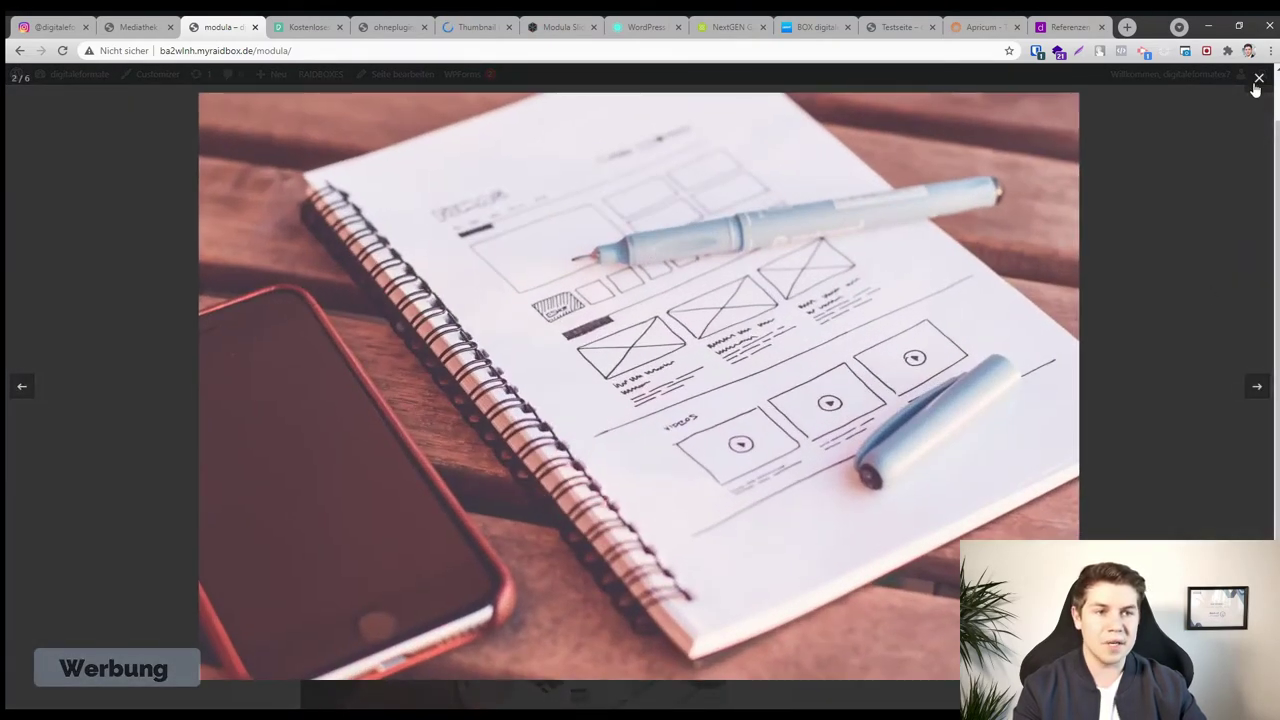
{"action": "left_click", "coordinate": [1256, 82]}
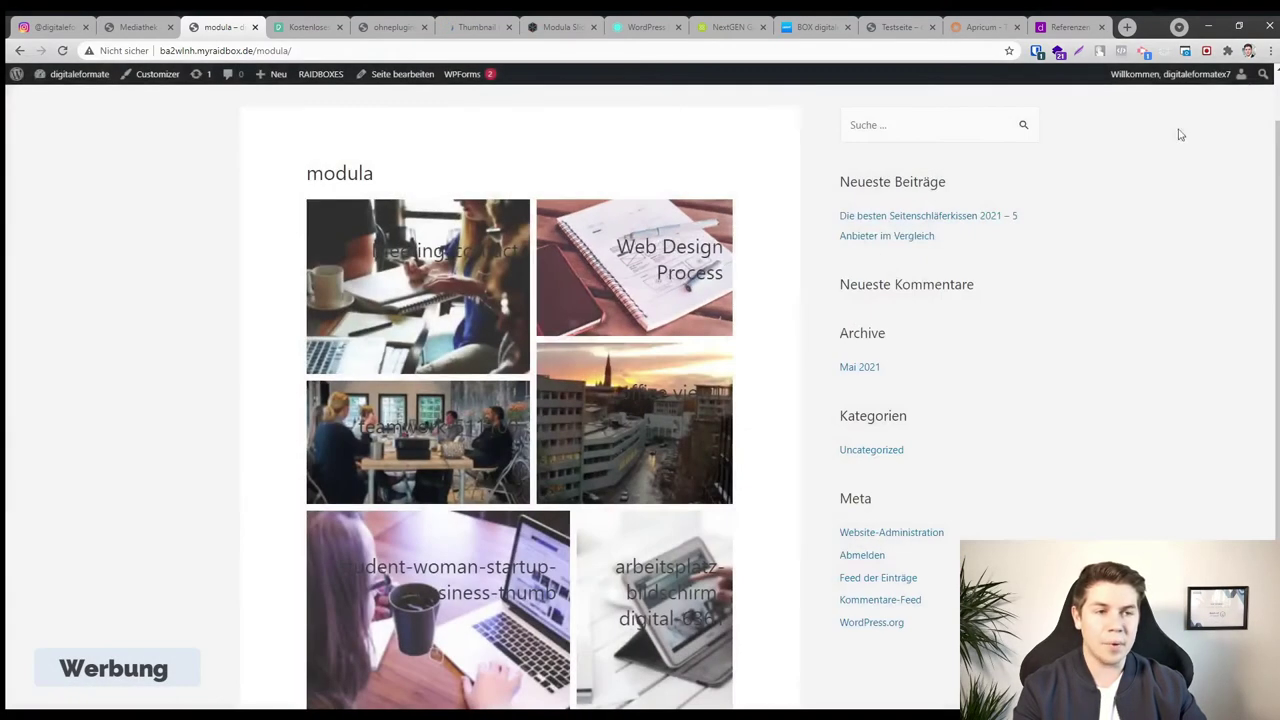
{"action": "left_click", "coordinate": [413, 232]}
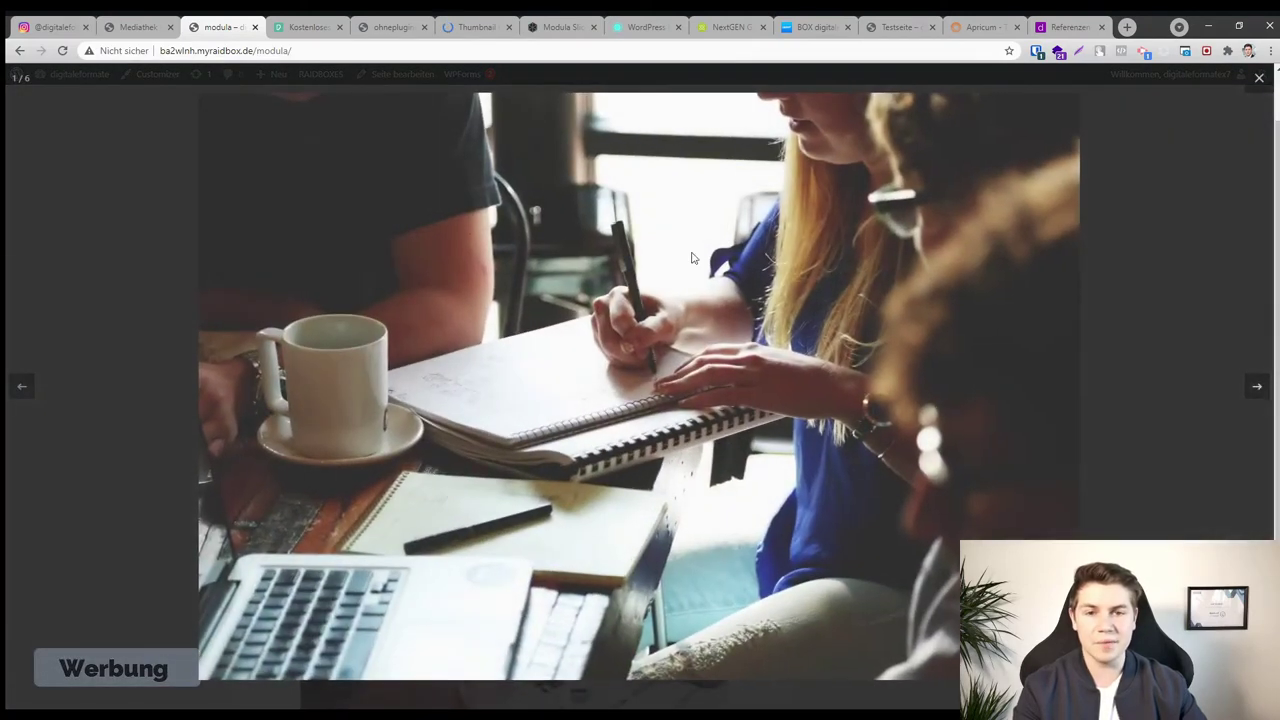
{"action": "left_click", "coordinate": [1258, 78]}
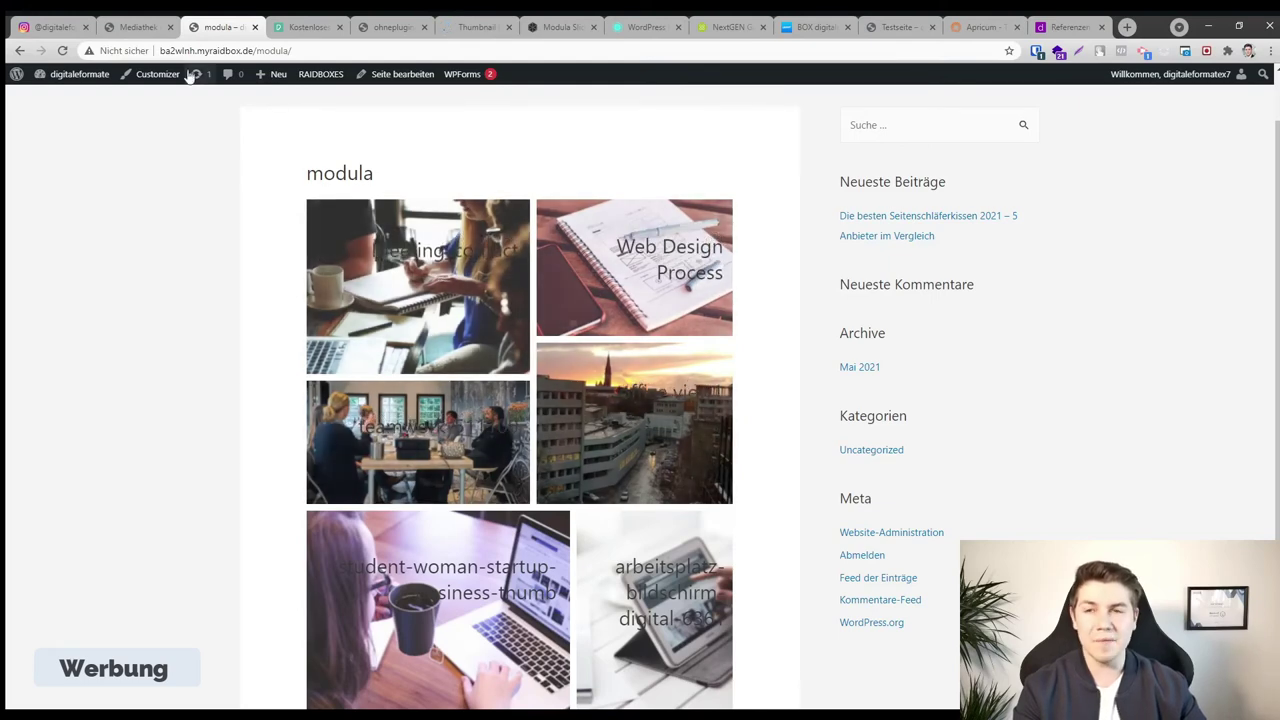
Return to the WordPress dashboard and open the untitled Modula draft gallery for editing
{"action": "left_click", "coordinate": [137, 33]}
{"action": "left_click", "coordinate": [235, 28]}
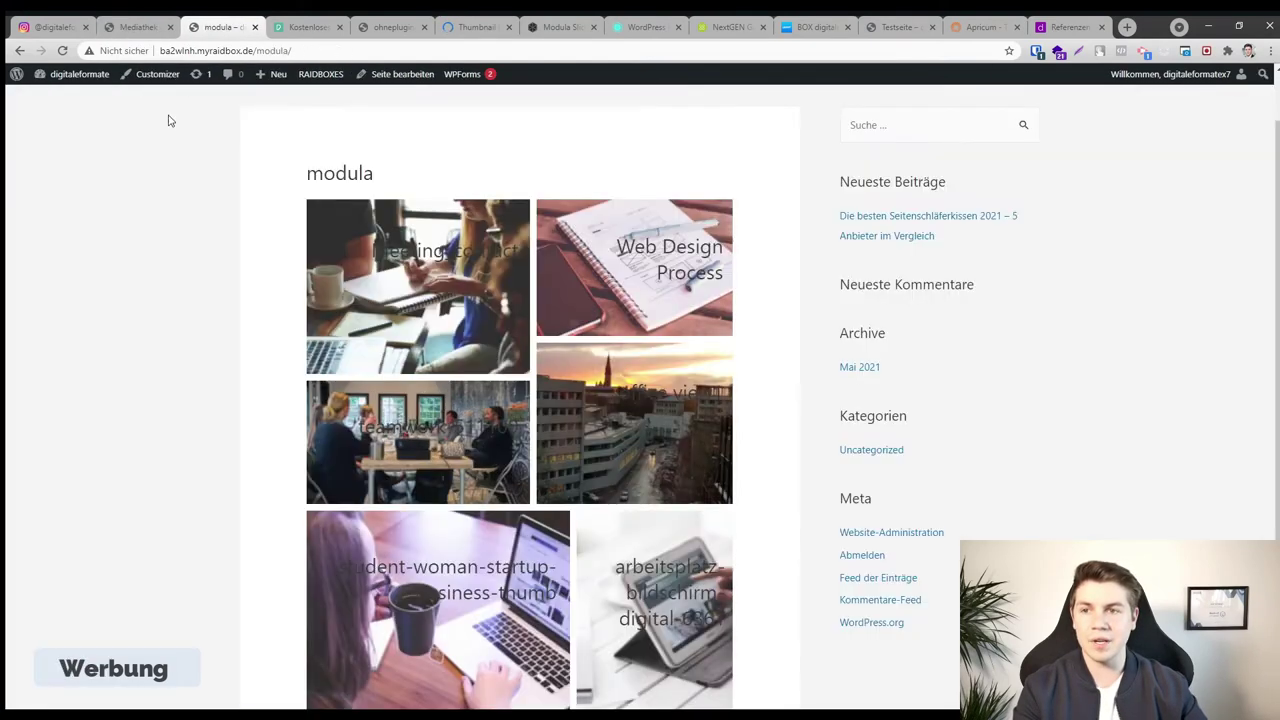
{"action": "left_click", "coordinate": [48, 80]}
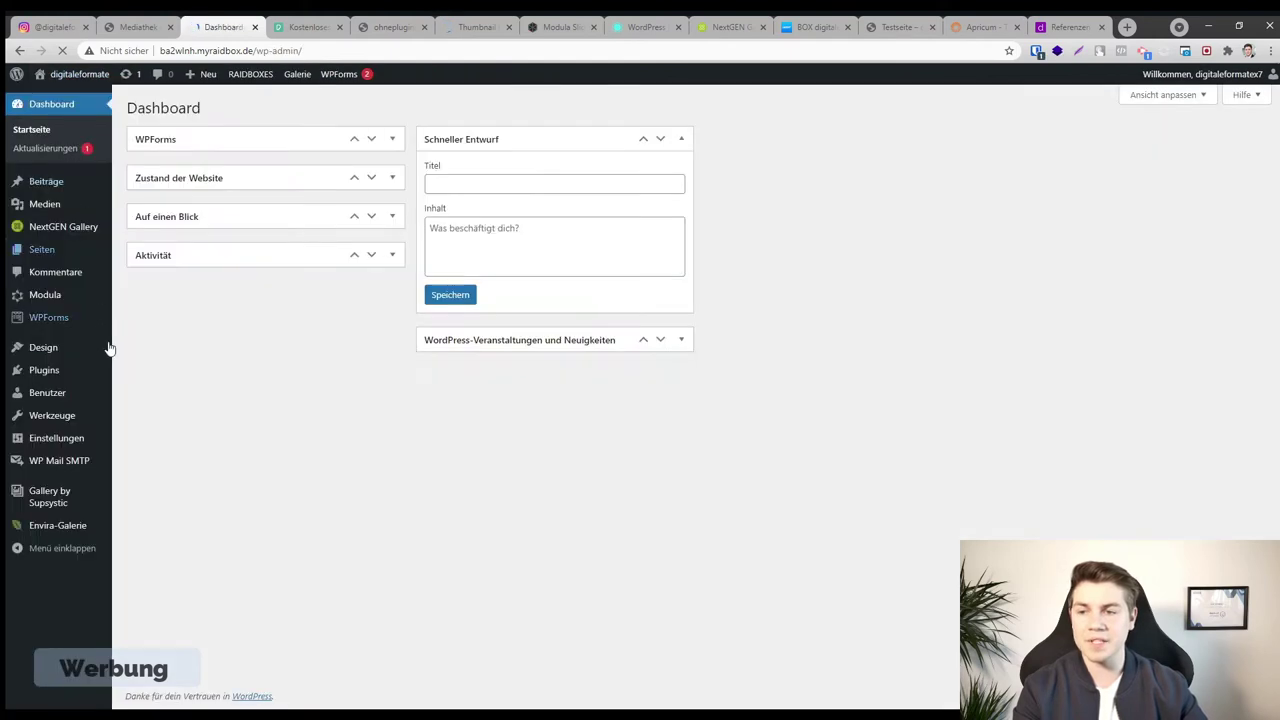
{"action": "left_click", "coordinate": [44, 295]}
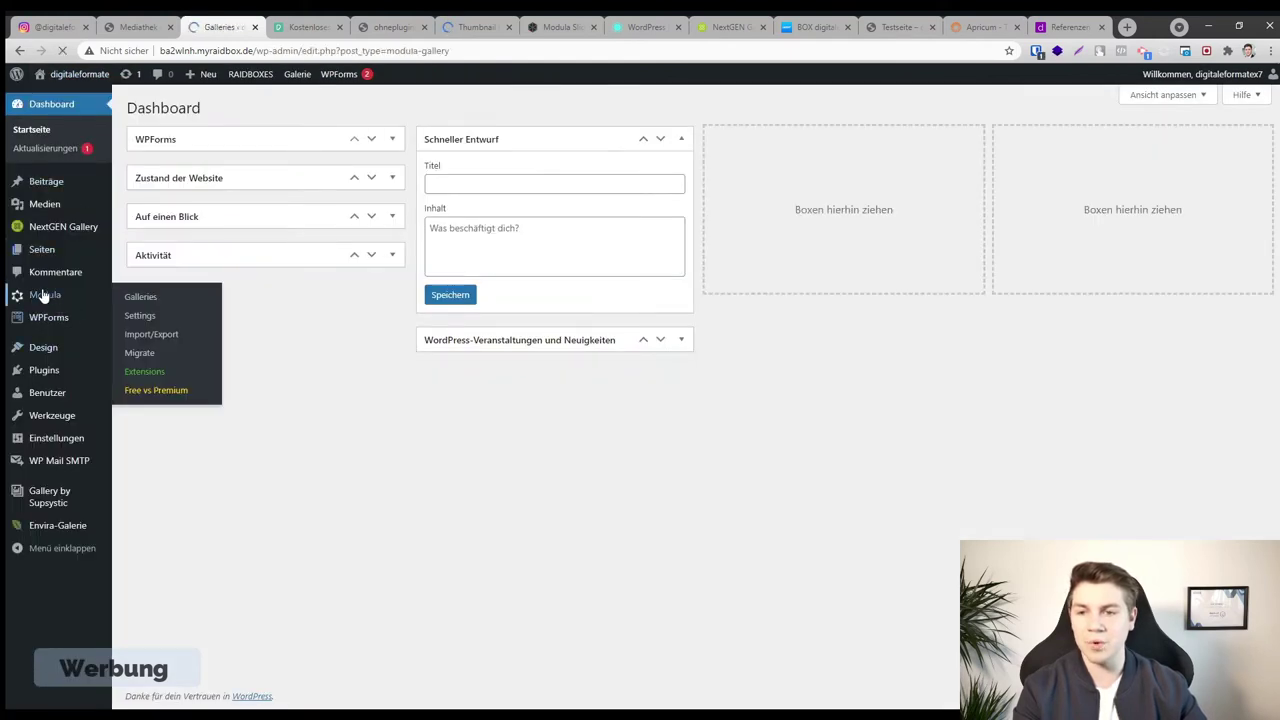
{"action": "left_click", "coordinate": [185, 313]}
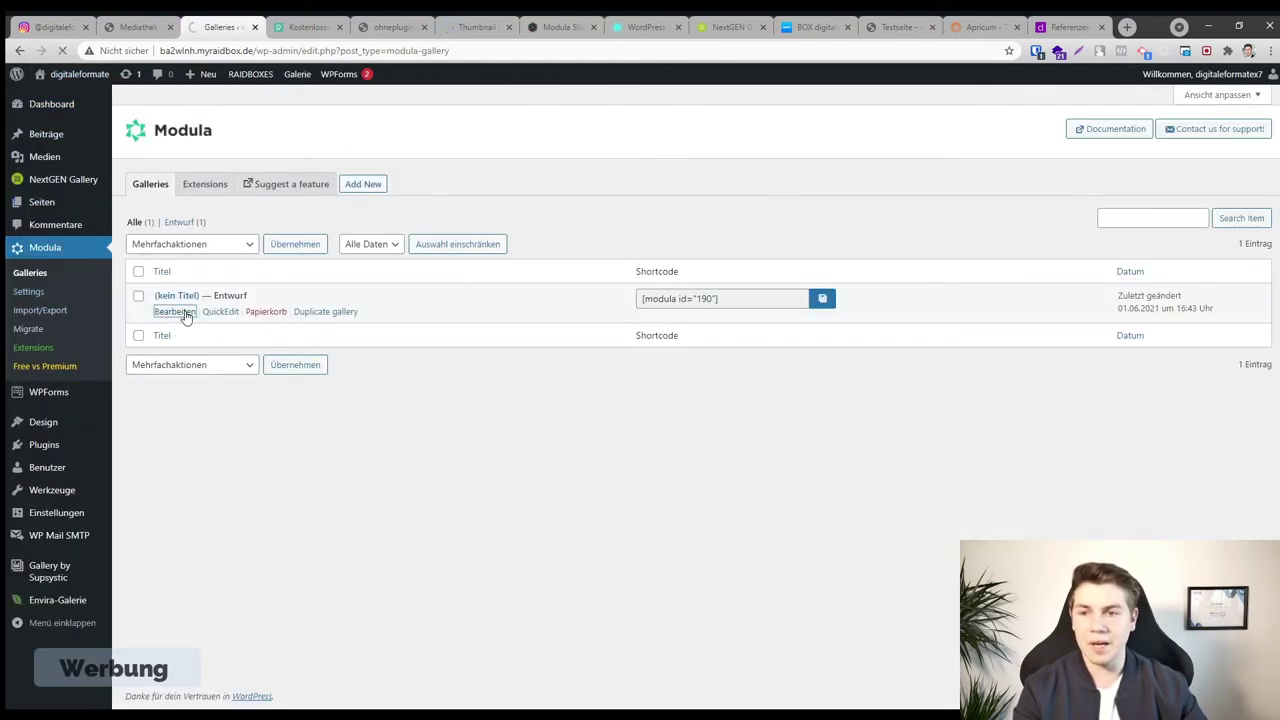
Review the gallery's Lightbox & Links, Captions and Social settings, and set the Border Radius to 50 in the Style settings
{"action": "scroll", "coordinate": [420, 349], "scroll_direction": "down", "scroll_amount": 5}
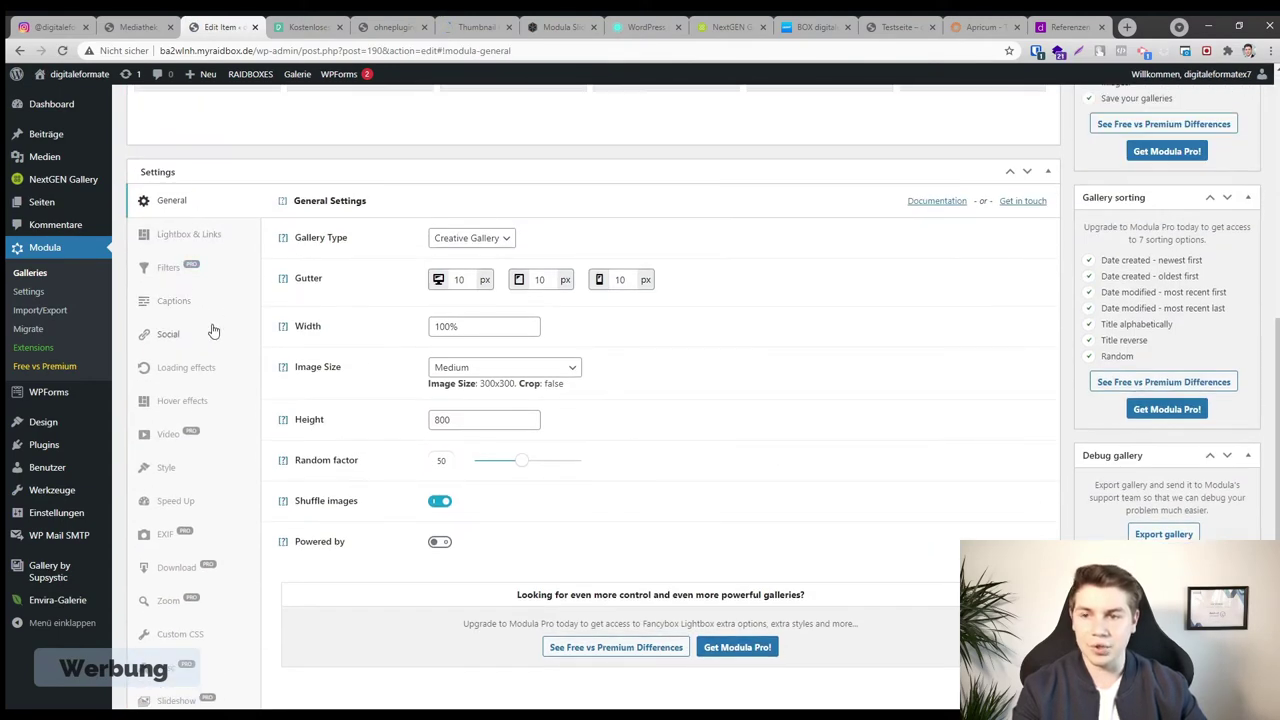
{"action": "left_click", "coordinate": [219, 242]}
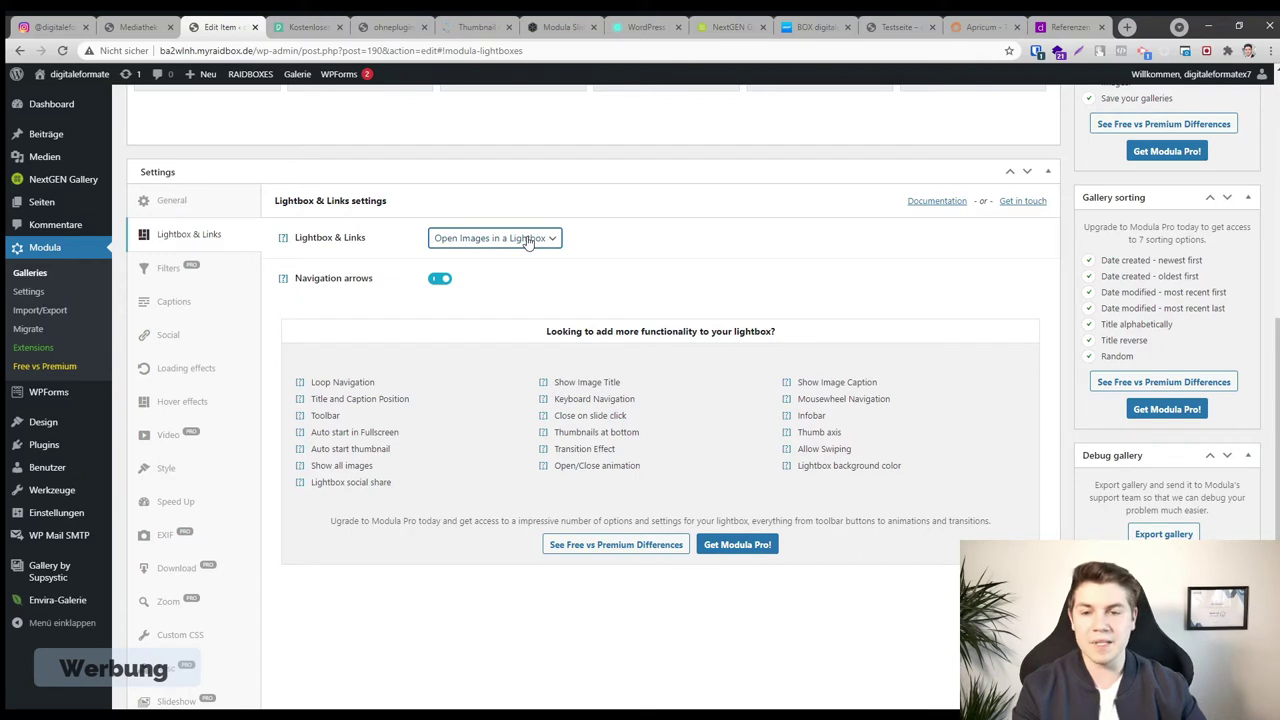
{"action": "left_click", "coordinate": [196, 308]}
{"action": "left_click", "coordinate": [197, 338]}
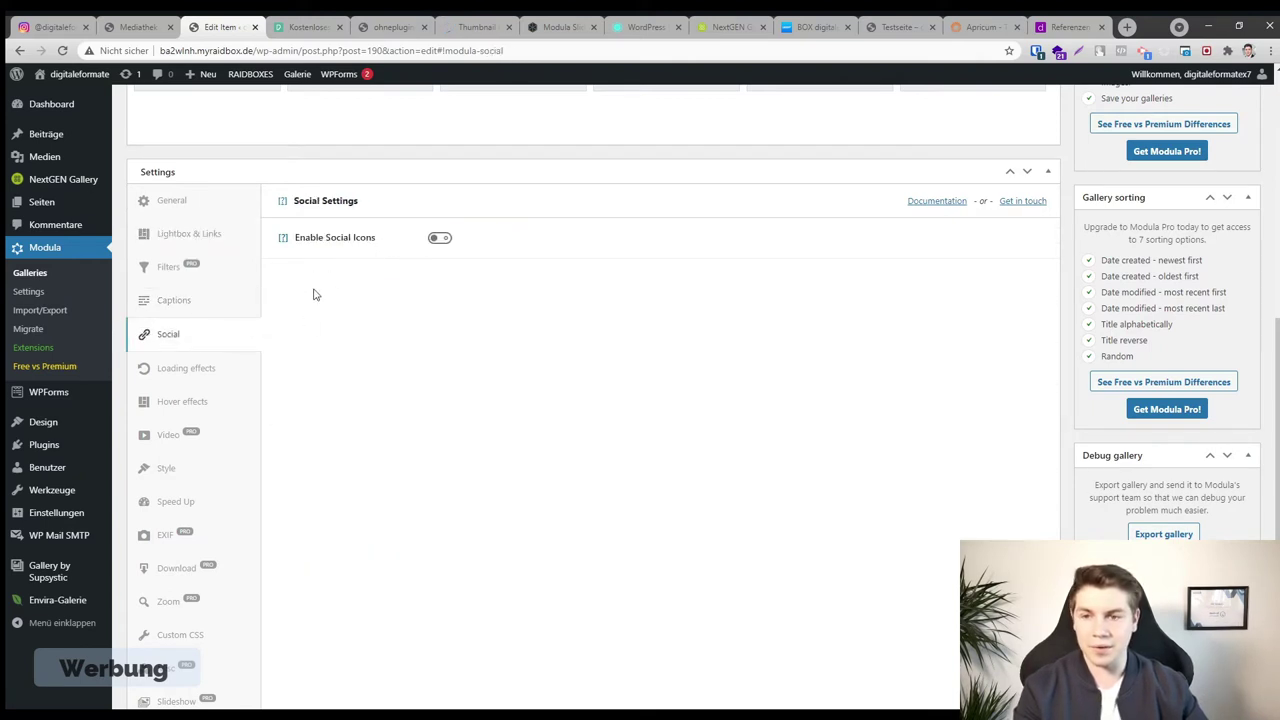
{"action": "scroll", "coordinate": [197, 437], "scroll_direction": "down", "scroll_amount": 1}
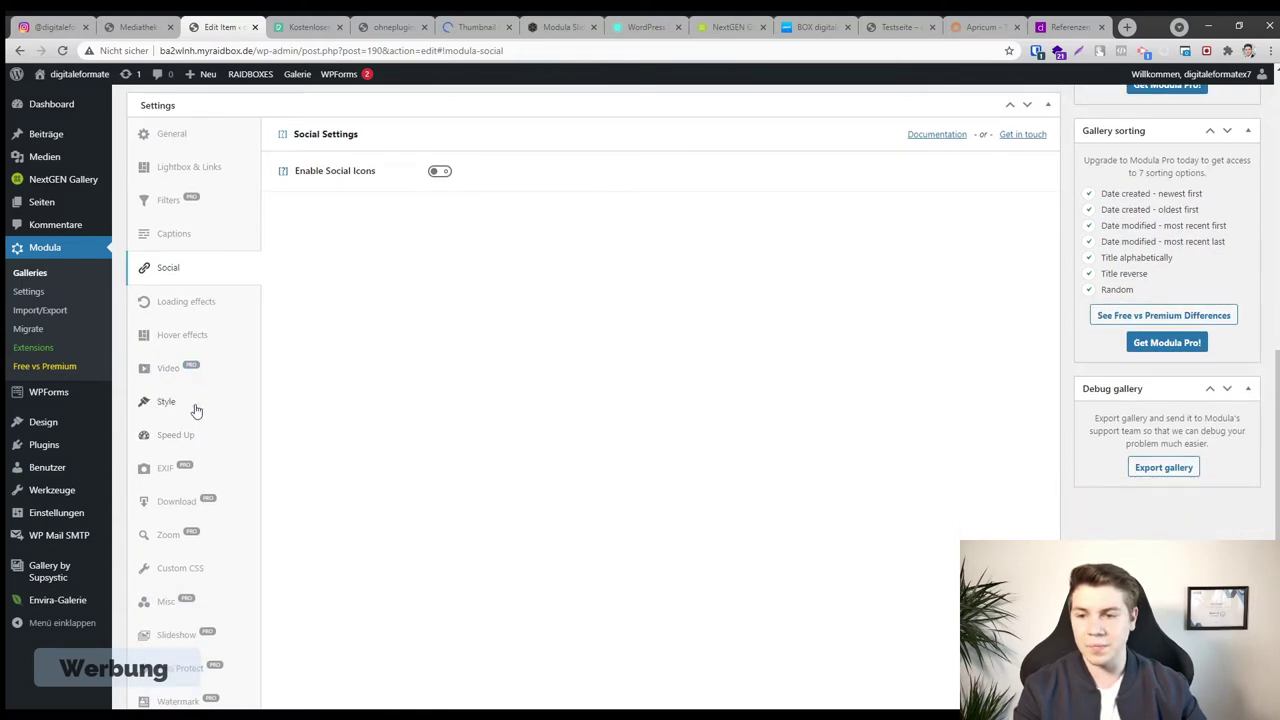
{"action": "left_click", "coordinate": [196, 410]}
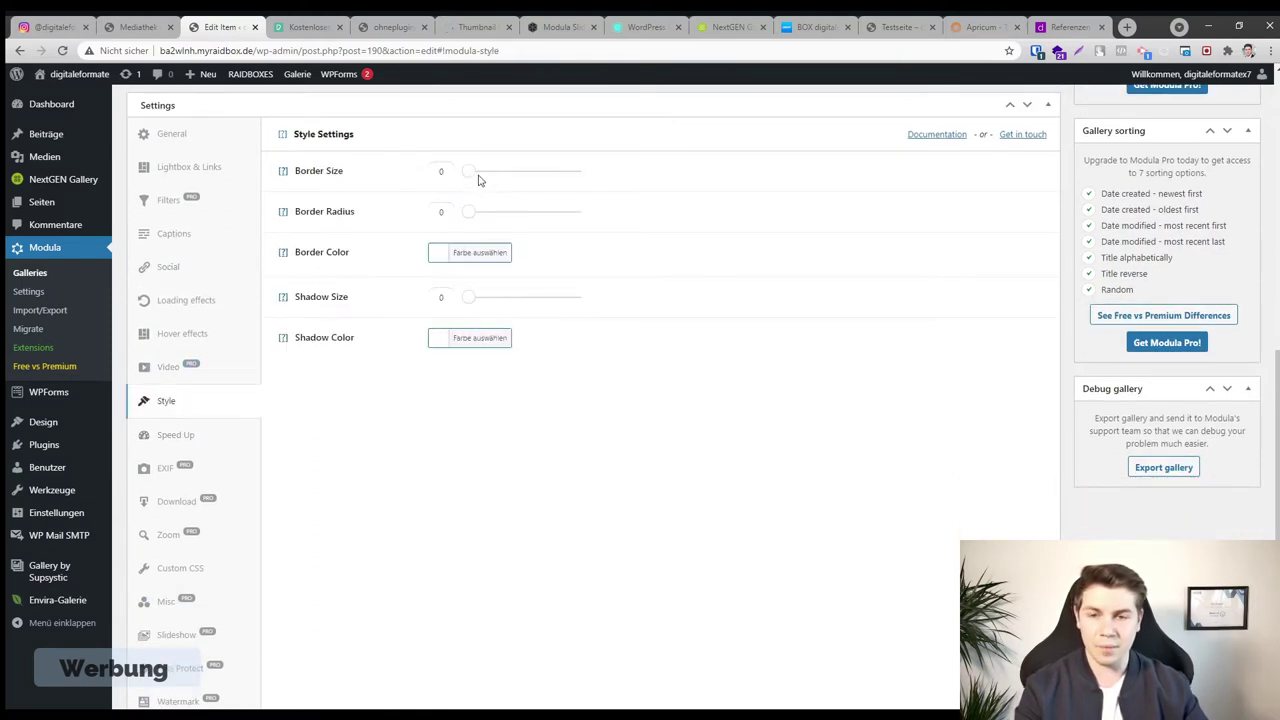
{"action": "left_click_drag", "start_coordinate": [470, 215], "coordinate": [528, 218]}
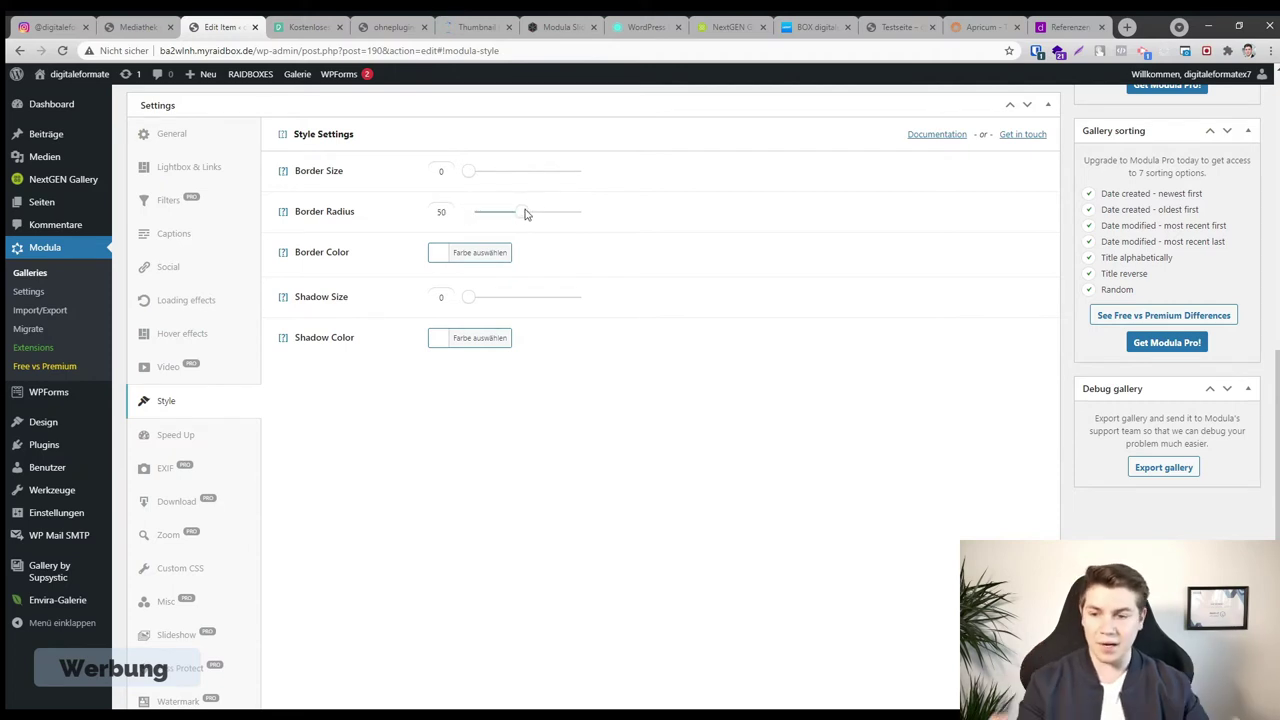
Examine the gallery's Custom CSS section and browse the available hover effects, from Pufrobo to Layla, Zoe and Oscar
{"action": "scroll", "coordinate": [207, 480], "scroll_direction": "down", "scroll_amount": 1}
{"action": "left_click", "coordinate": [205, 505]}
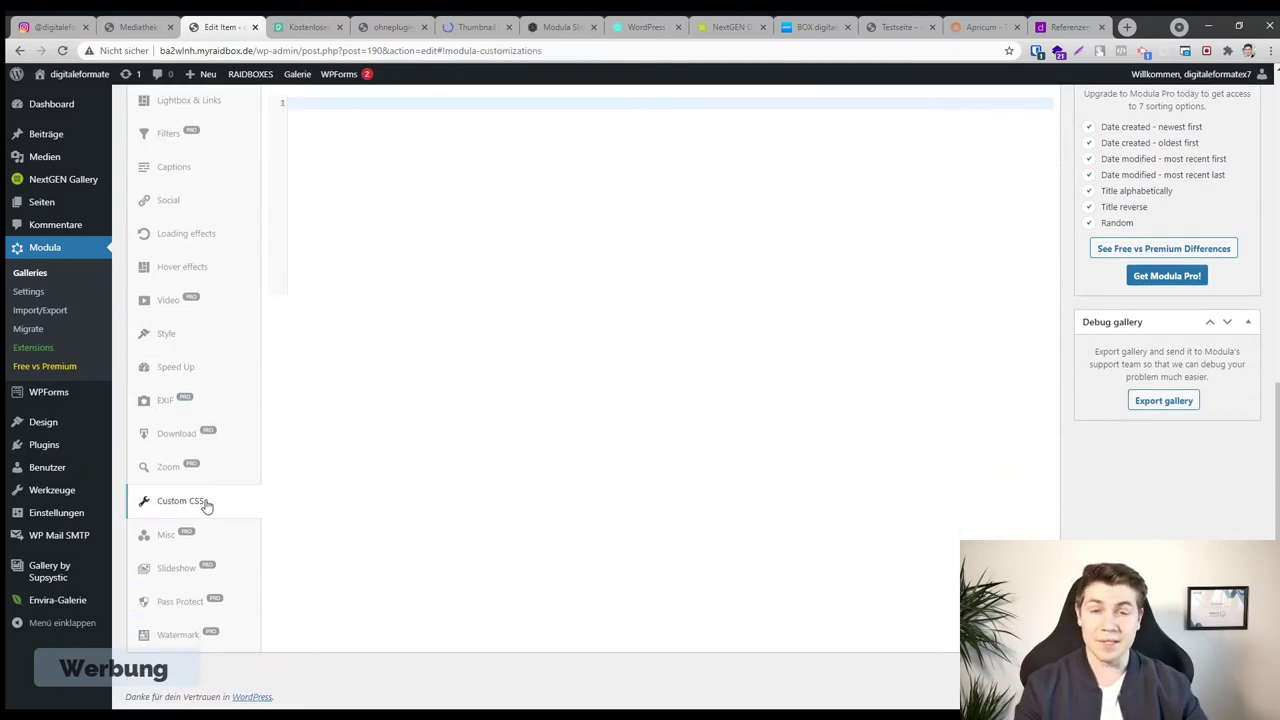
{"action": "scroll", "coordinate": [210, 420], "scroll_direction": "up", "scroll_amount": 3}
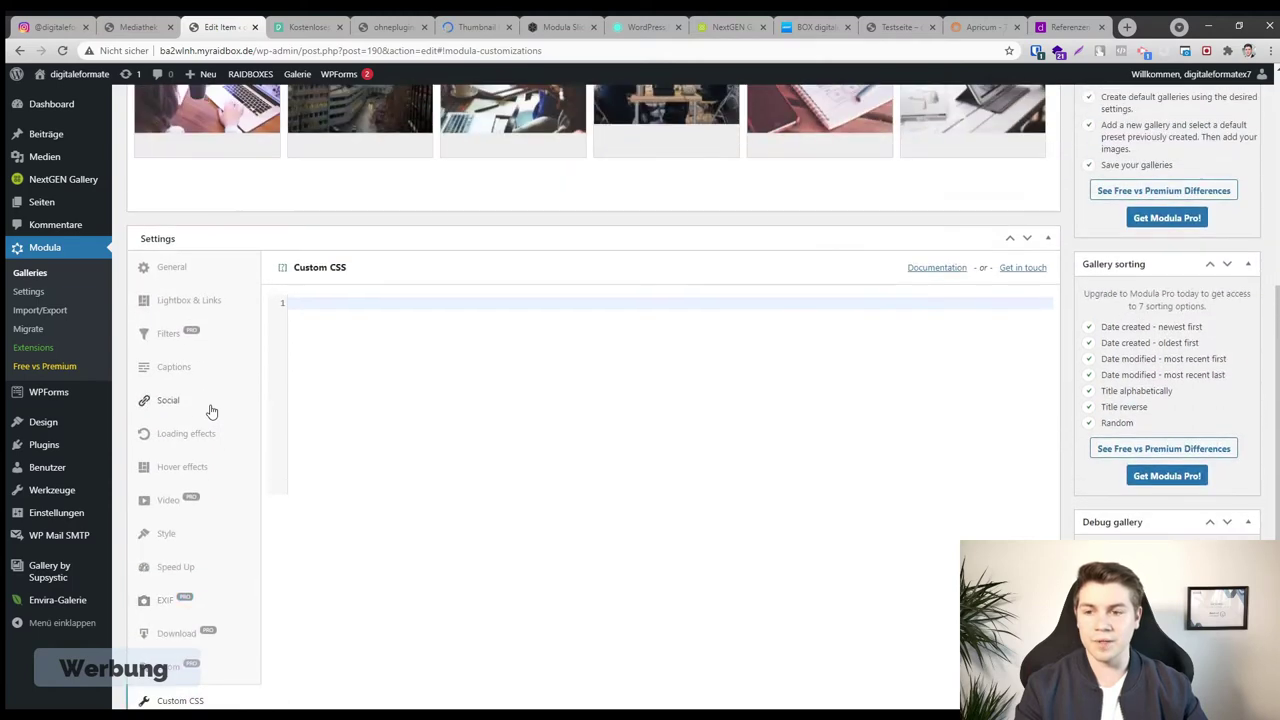
{"action": "left_click", "coordinate": [211, 469]}
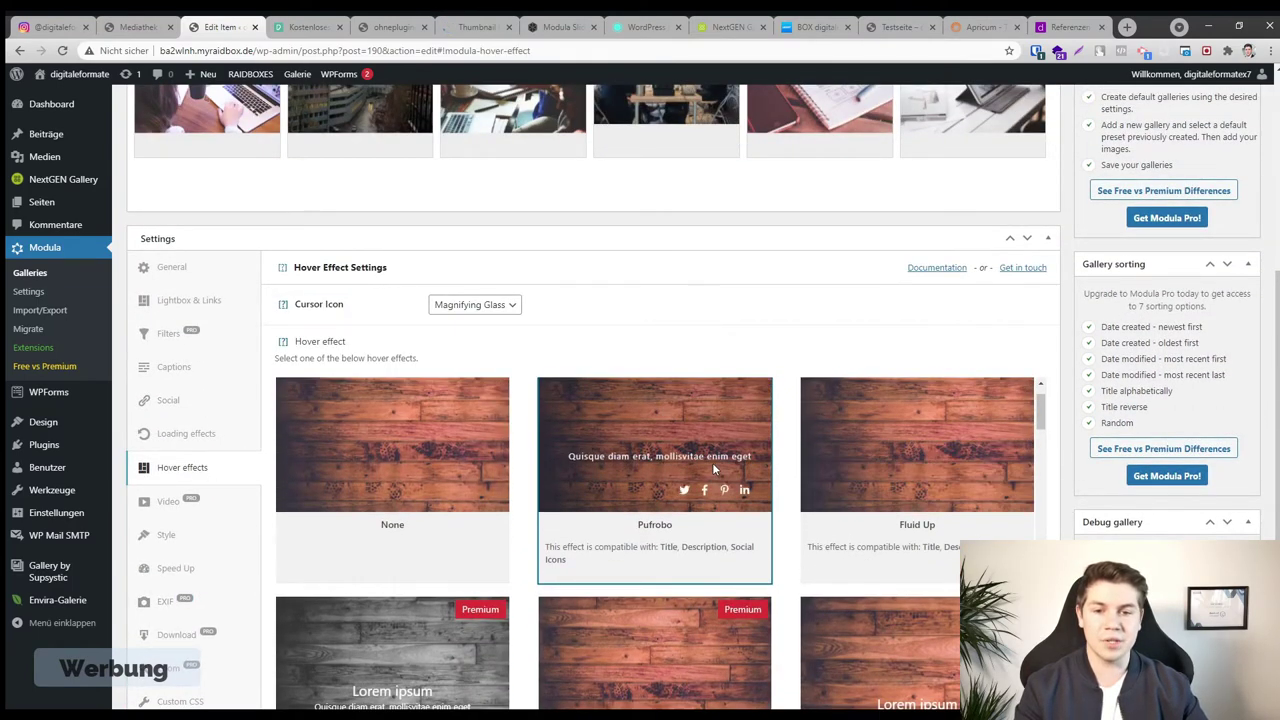
{"action": "scroll", "coordinate": [430, 452], "scroll_direction": "down", "scroll_amount": 2}
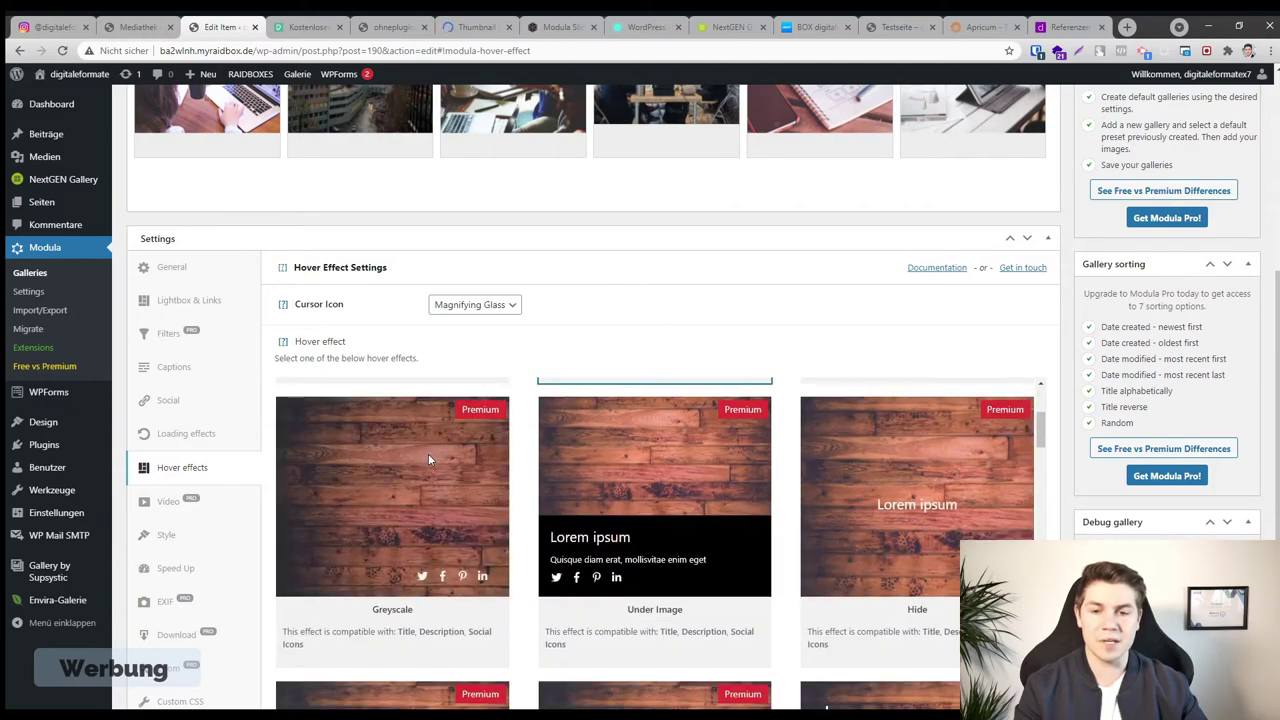
{"action": "scroll", "coordinate": [933, 564], "scroll_direction": "down", "scroll_amount": 1}
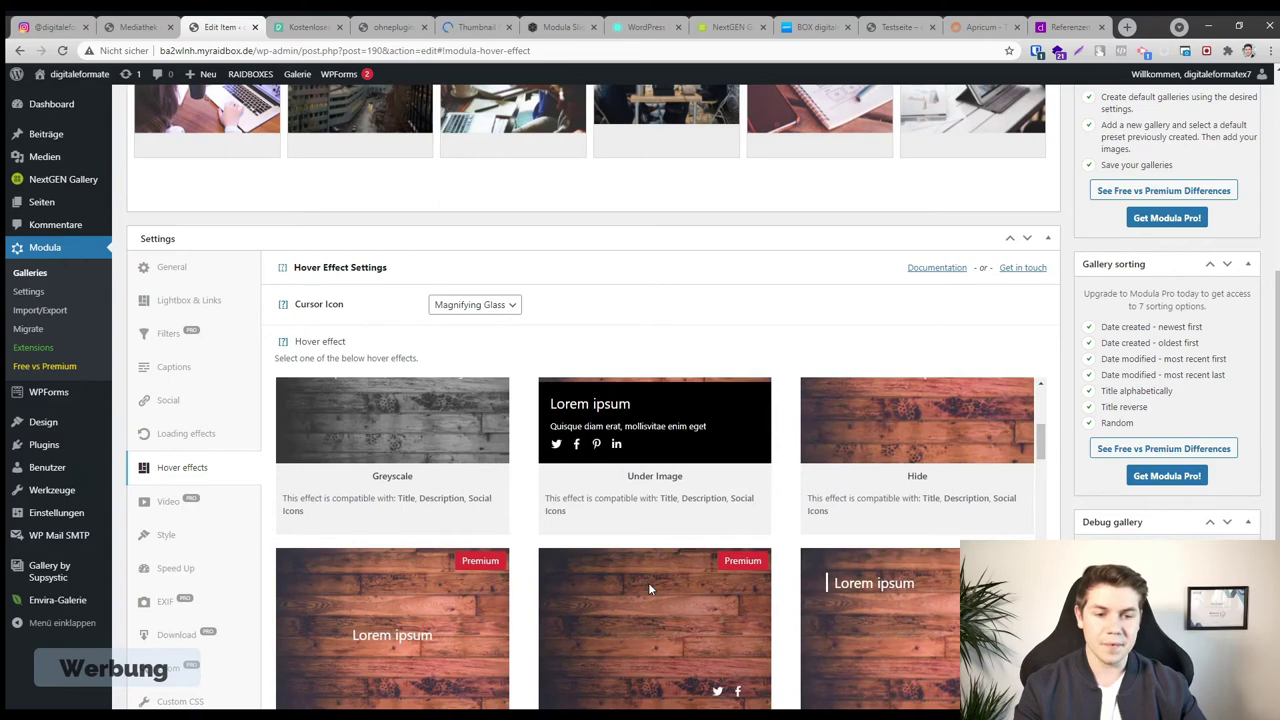
{"action": "scroll", "coordinate": [352, 573], "scroll_direction": "down", "scroll_amount": 1}
{"action": "scroll", "coordinate": [931, 537], "scroll_direction": "down", "scroll_amount": 1}
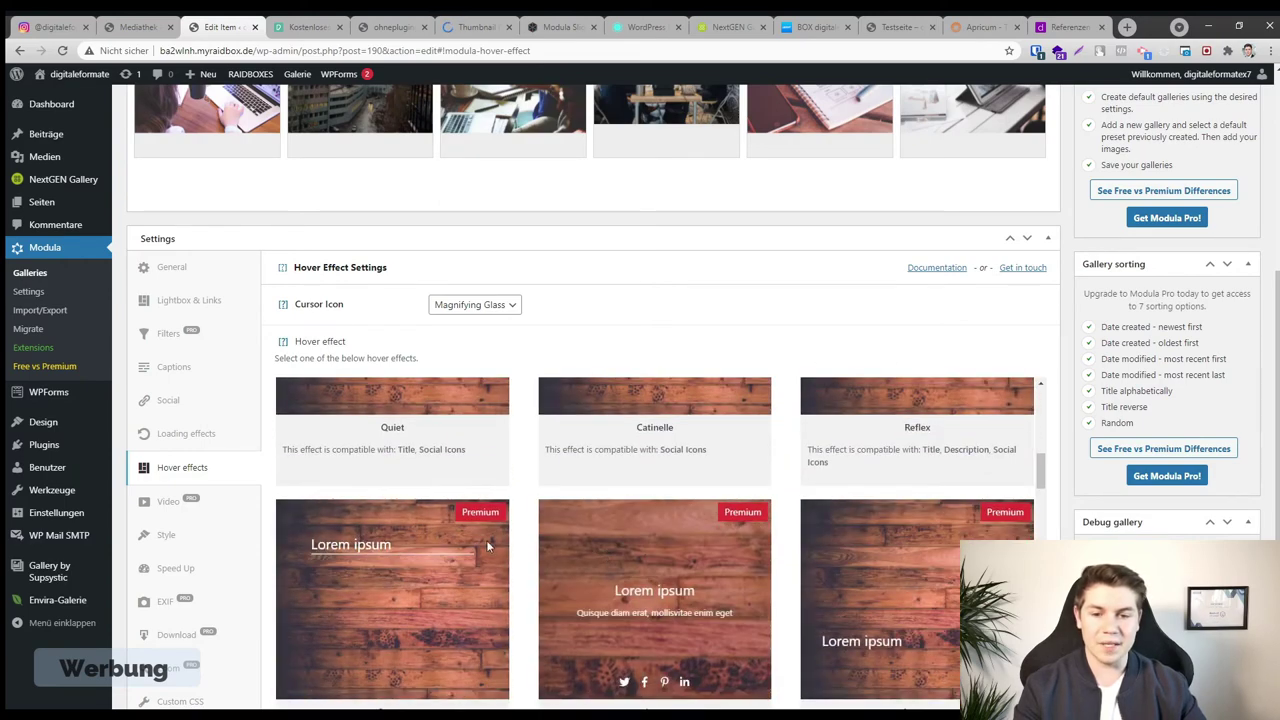
{"action": "scroll", "coordinate": [653, 548], "scroll_direction": "down", "scroll_amount": 1}
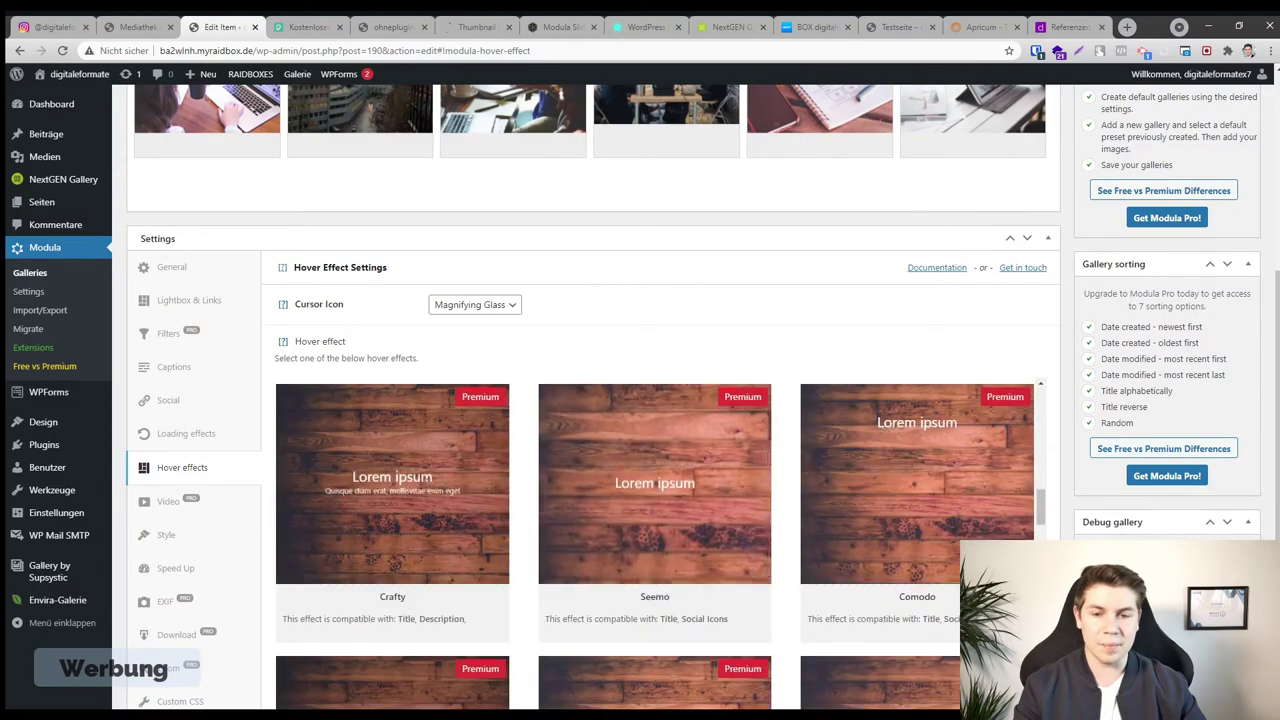
{"action": "scroll", "coordinate": [925, 490], "scroll_direction": "down", "scroll_amount": 1}
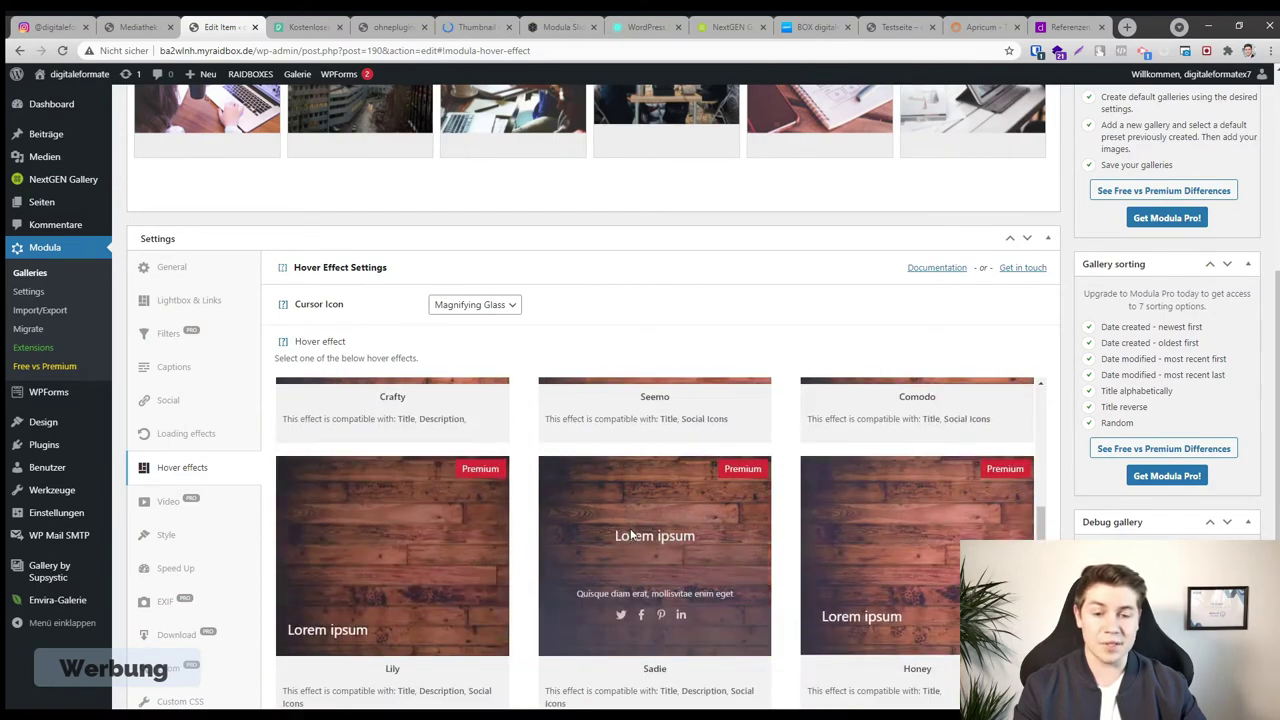
{"action": "scroll", "coordinate": [430, 512], "scroll_direction": "down", "scroll_amount": 1}
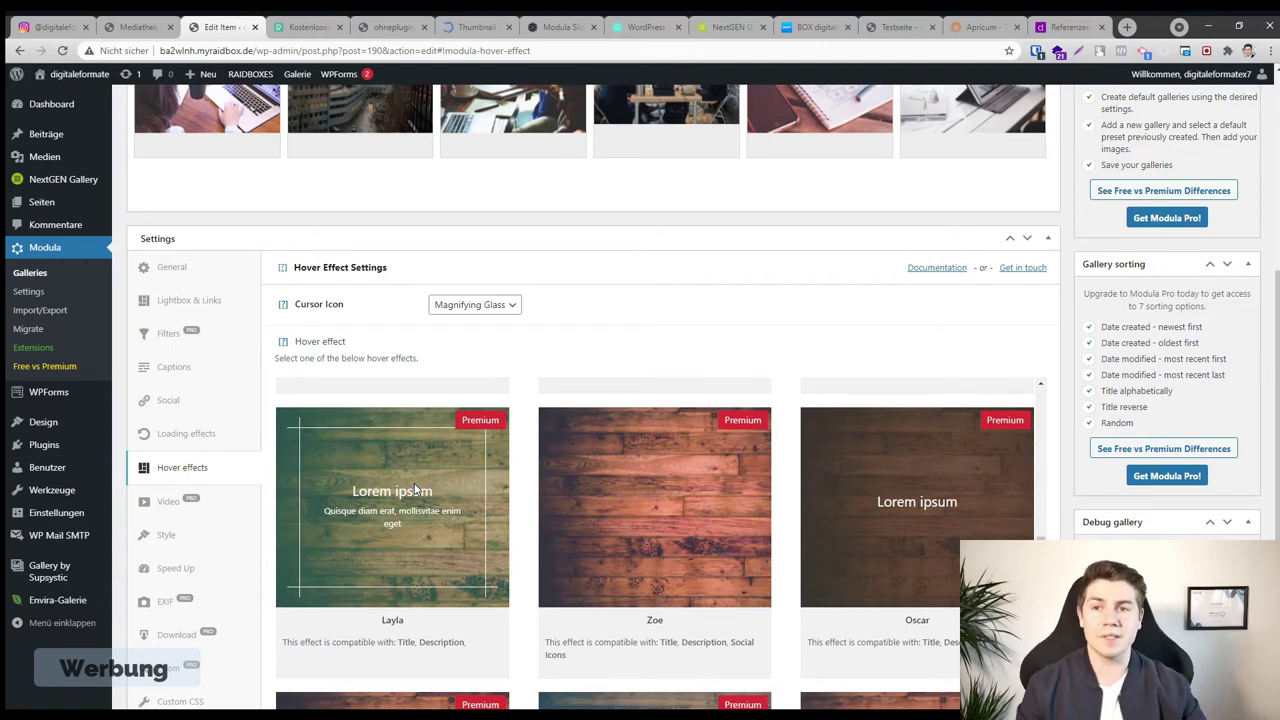
Switch to the Modula website and look over the Modula Slider demo, its Dots version and the list of features
{"action": "left_click", "coordinate": [575, 28]}
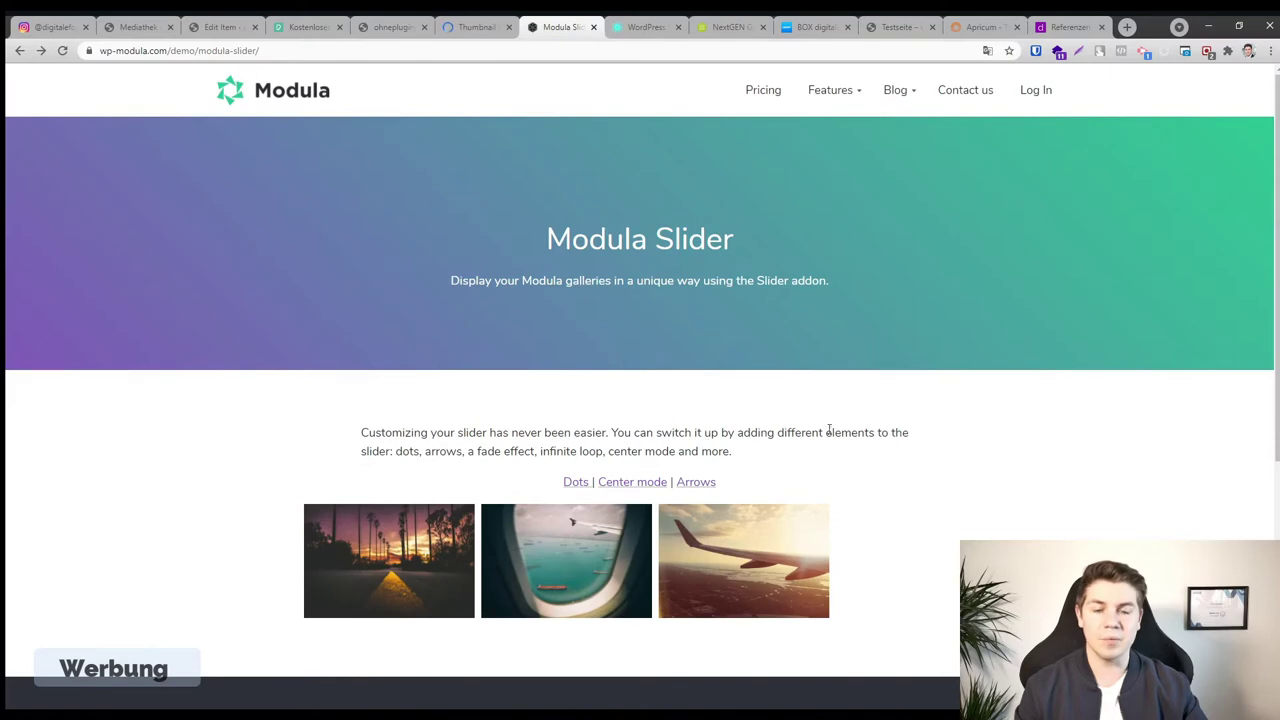
{"action": "left_click_drag", "start_coordinate": [835, 560], "coordinate": [437, 541]}
{"action": "left_click", "coordinate": [577, 483]}
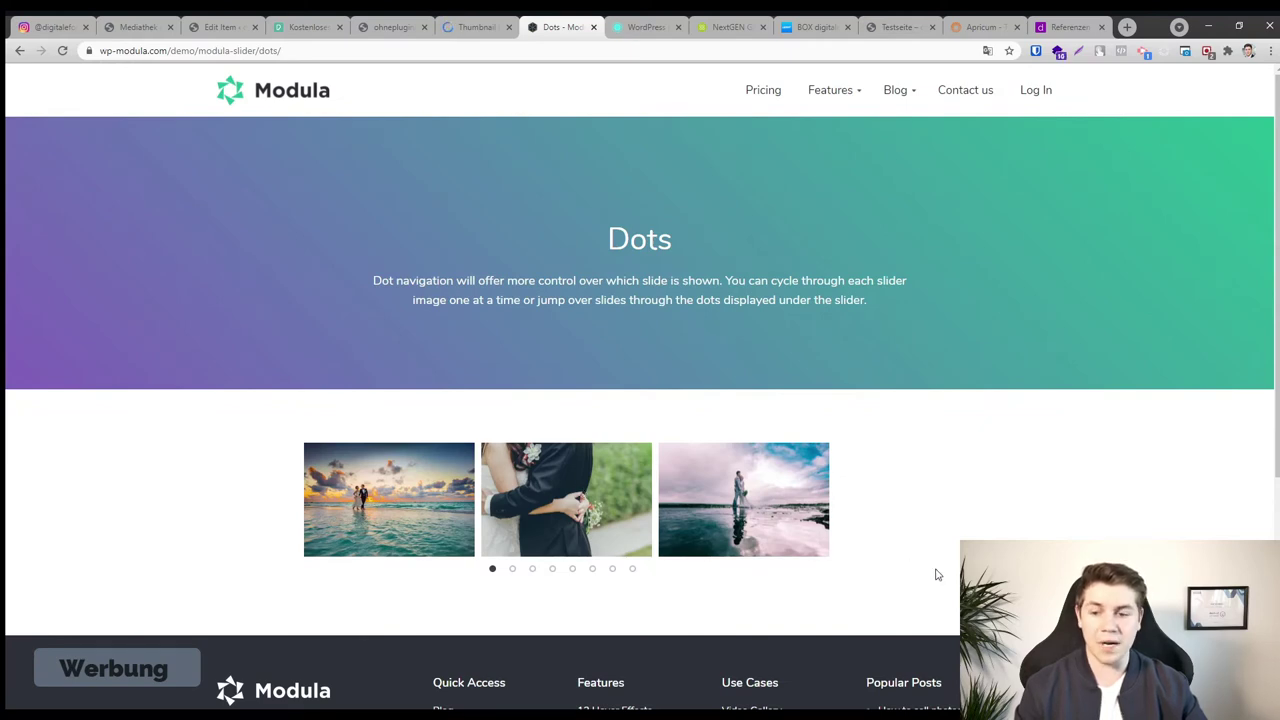
{"action": "mouse_move", "coordinate": [826, 83]}
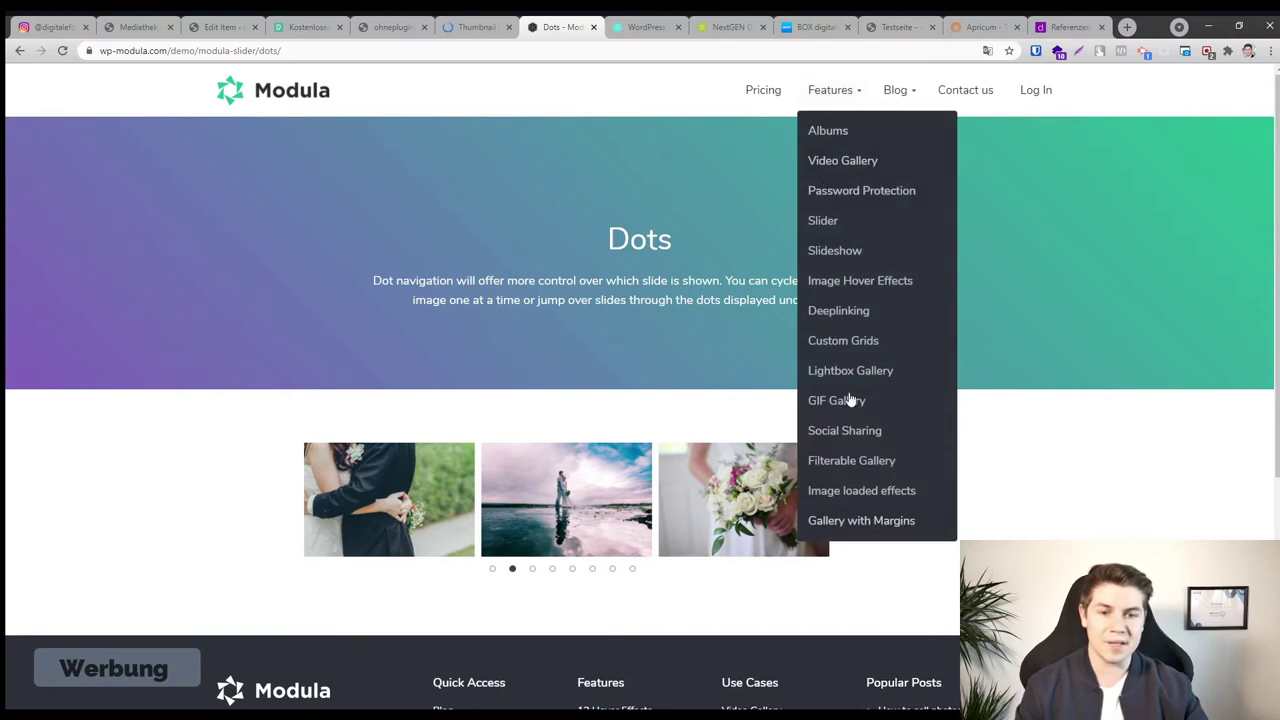
Open Modula's Filterable Gallery demo and view its live gallery filtered by Wedding, Portrait, Landscape and Macro
{"action": "left_click", "coordinate": [857, 470]}
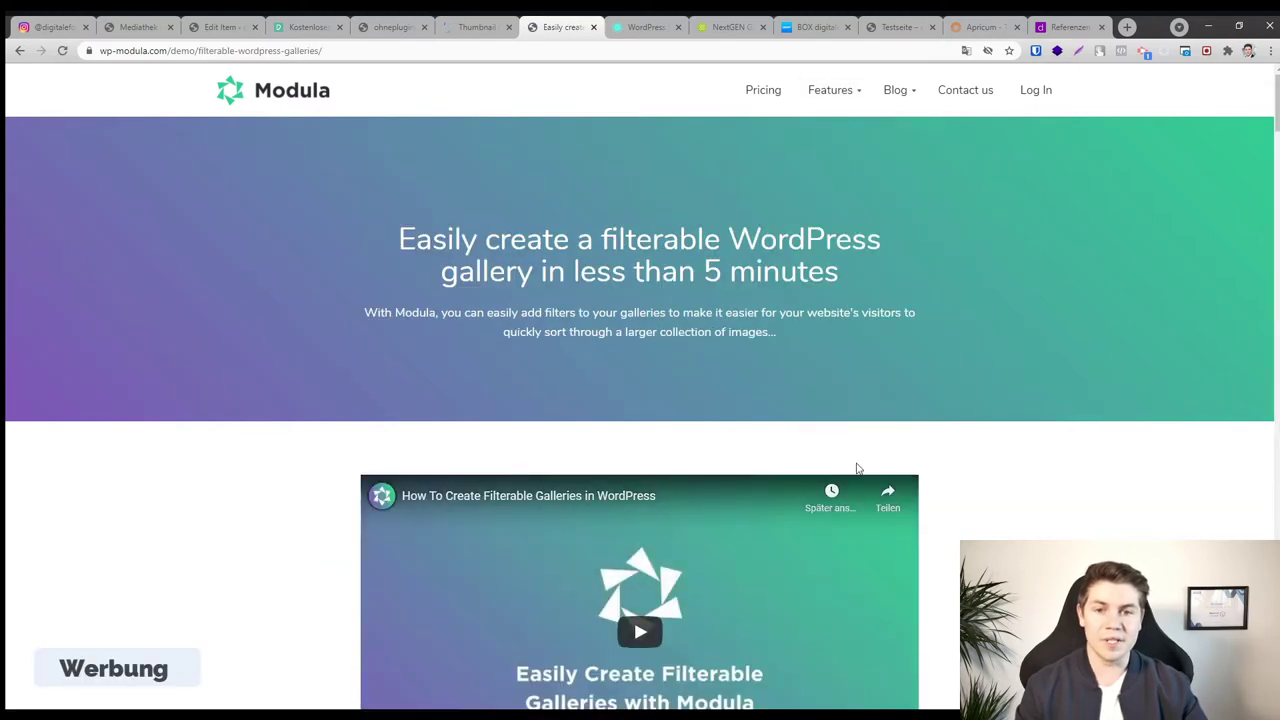
{"action": "scroll", "coordinate": [1014, 483], "scroll_direction": "down", "scroll_amount": 7}
{"action": "scroll", "coordinate": [1014, 483], "scroll_direction": "down", "scroll_amount": 10}
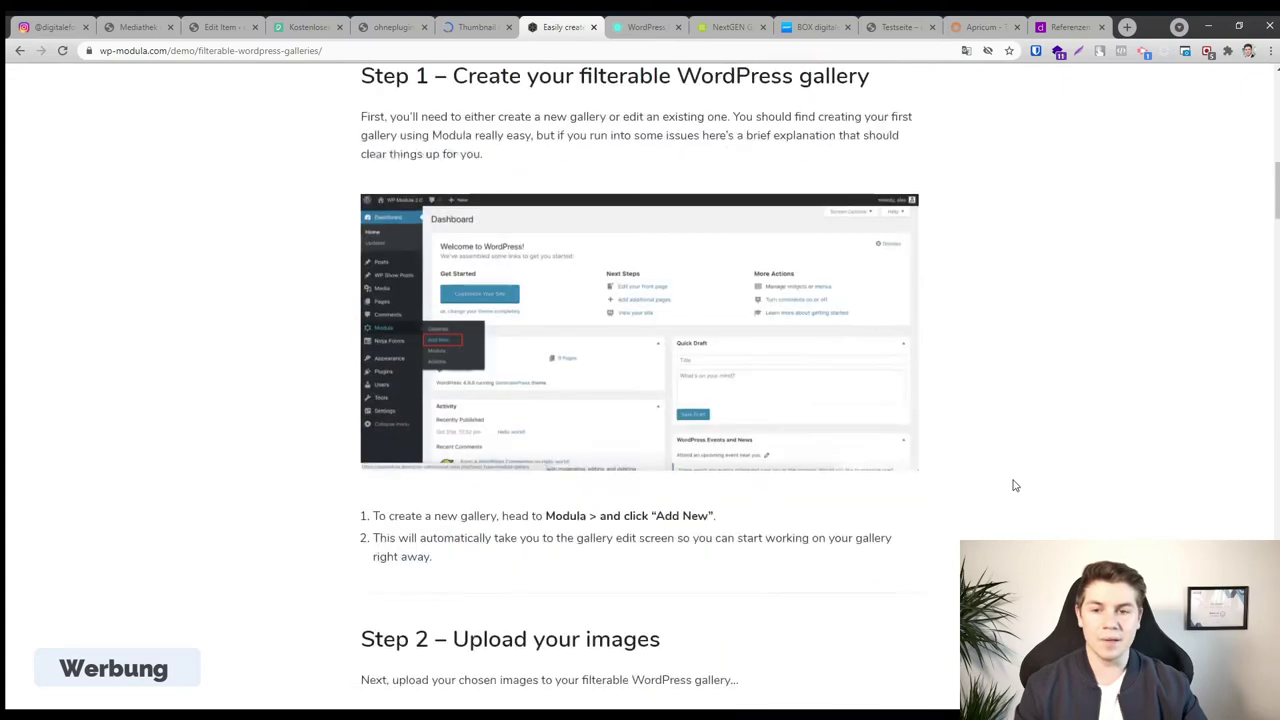
{"action": "left_click_drag", "start_coordinate": [1277, 225], "coordinate": [1265, 507]}
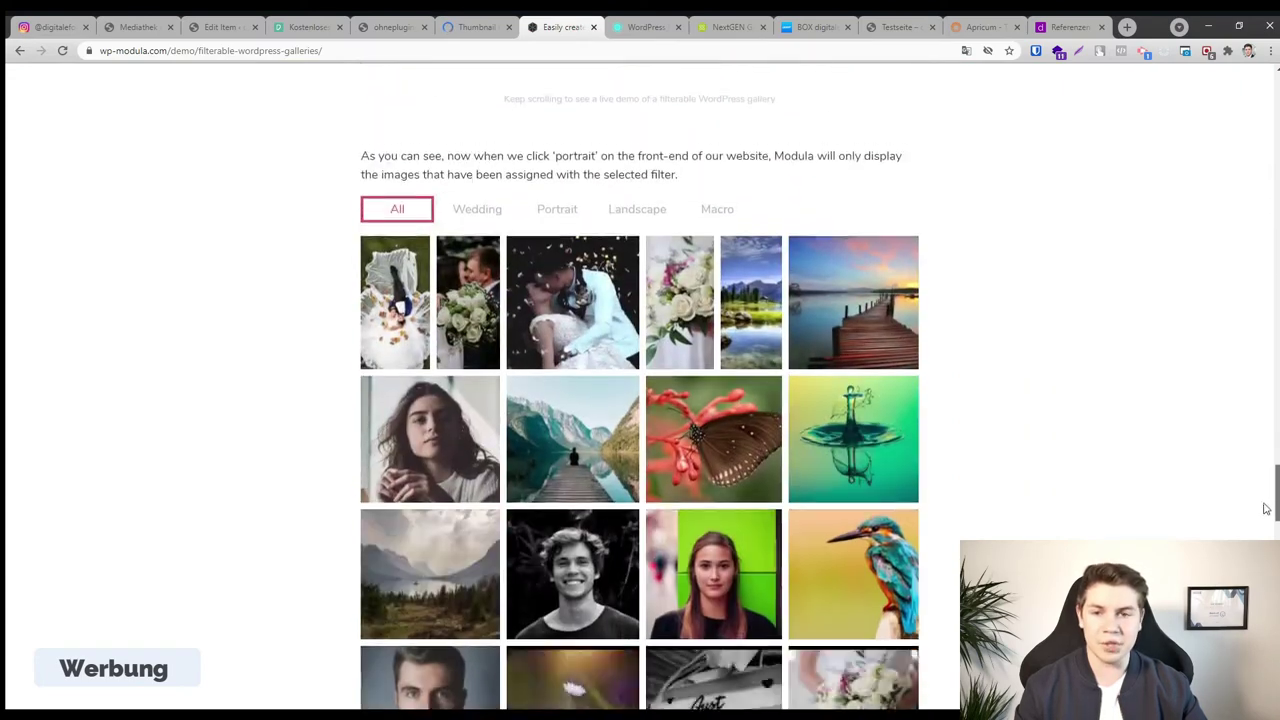
{"action": "left_click", "coordinate": [470, 247]}
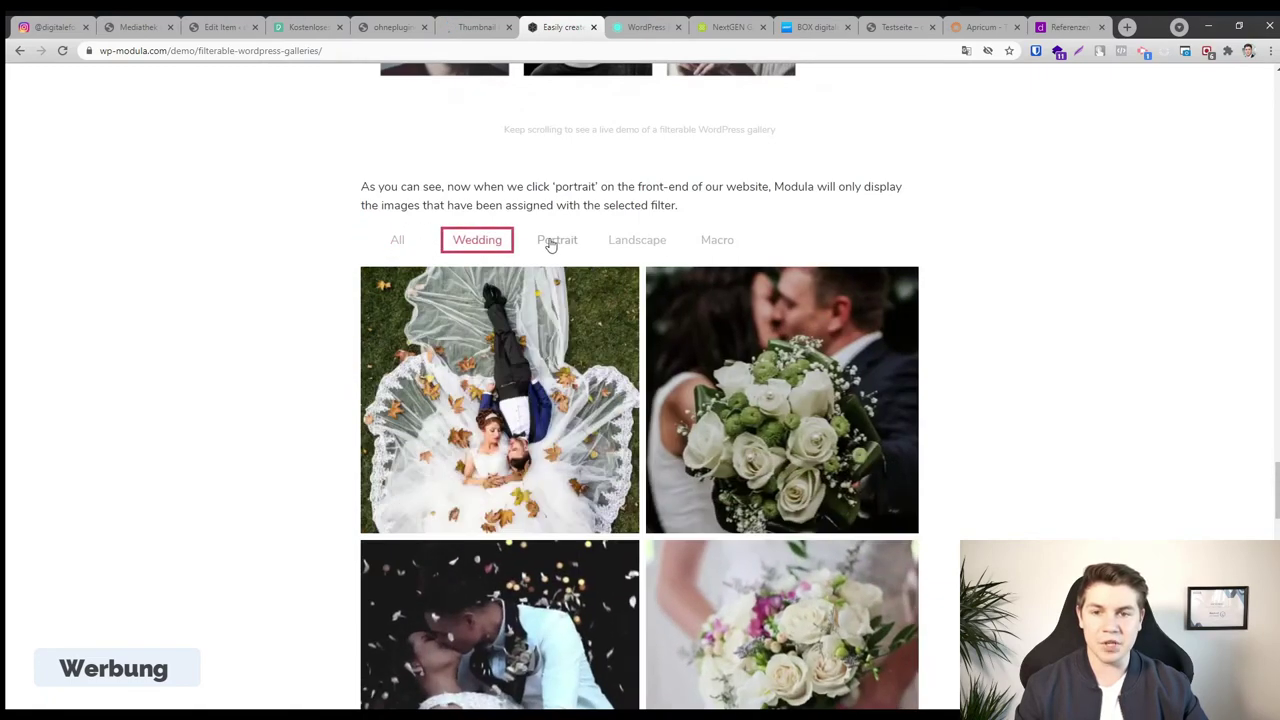
{"action": "left_click", "coordinate": [553, 247]}
{"action": "left_click", "coordinate": [635, 250]}
{"action": "left_click", "coordinate": [729, 244]}
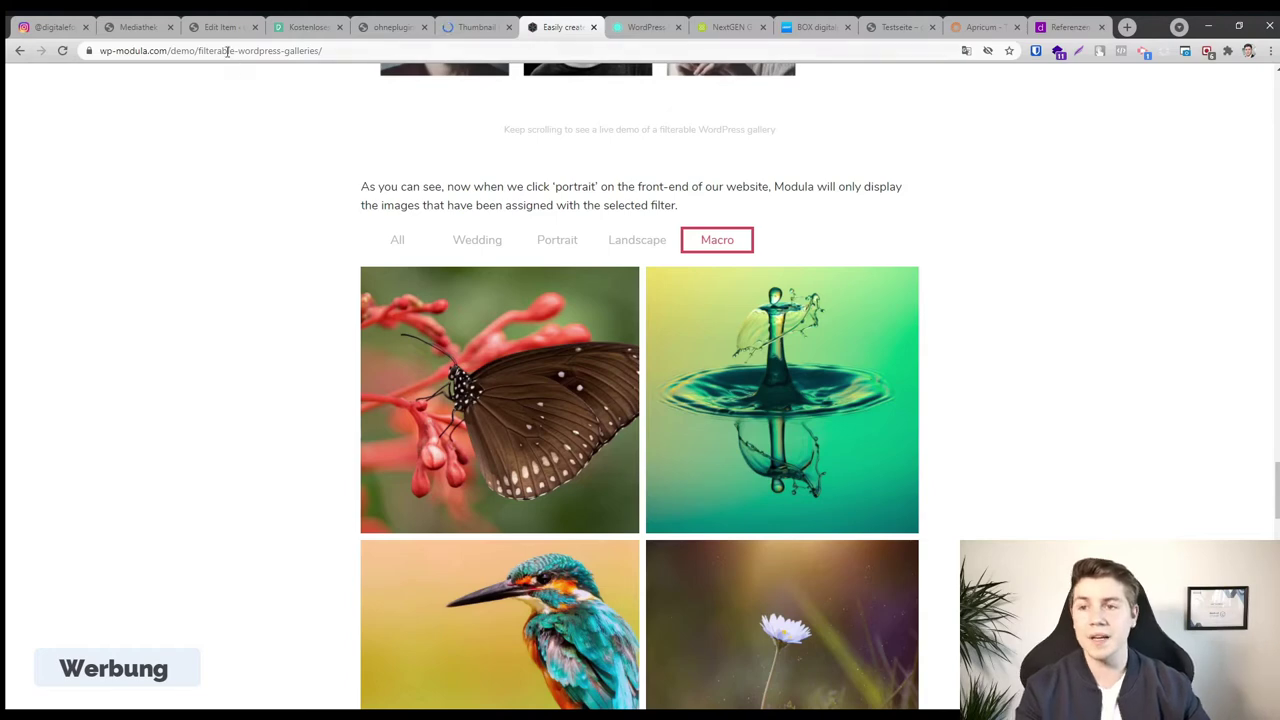
Return to the WordPress dashboard and start a new Envira gallery titled "testgalery"
{"action": "key", "text": "ctrl+3"}
{"action": "mouse_move", "coordinate": [58, 448]}
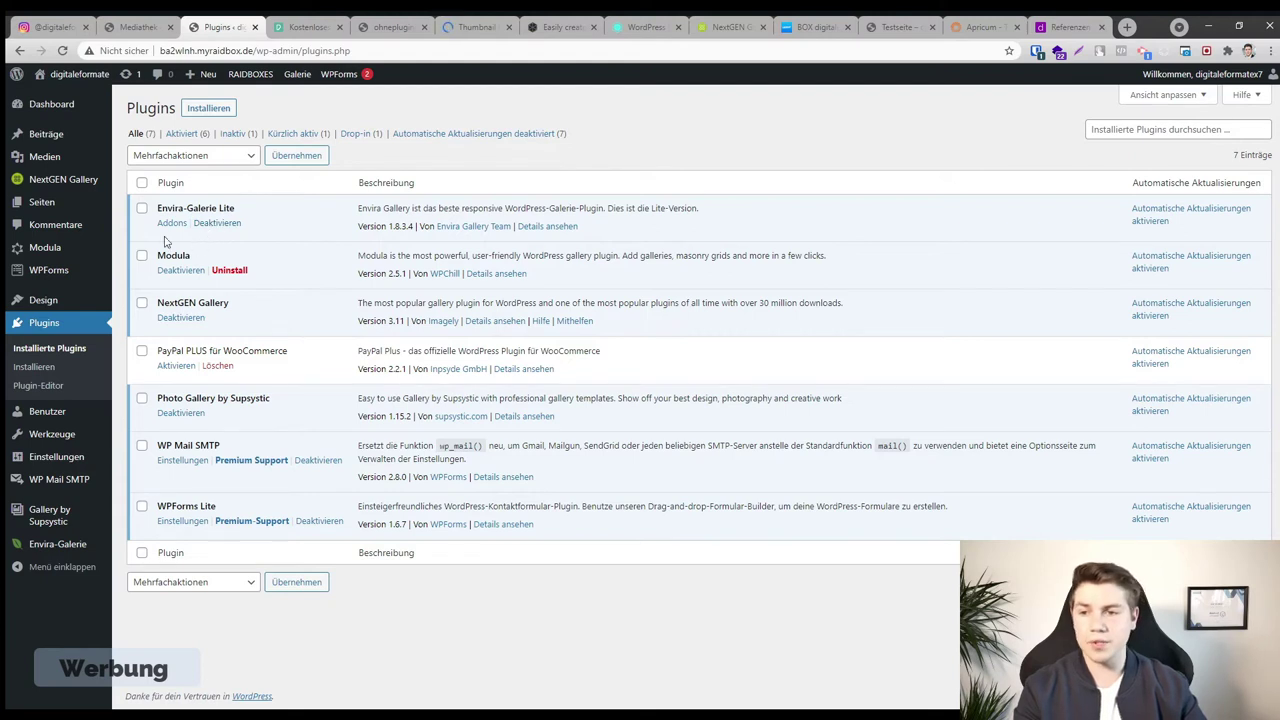
{"action": "mouse_move", "coordinate": [61, 547]}
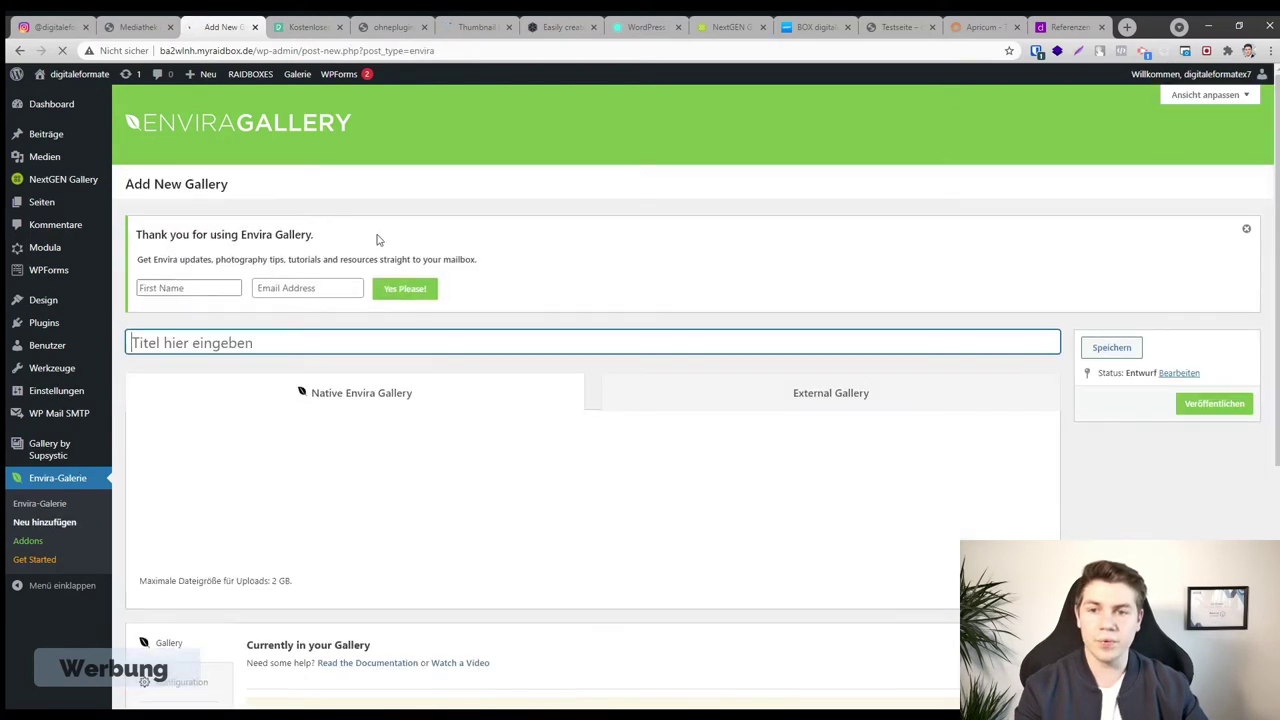
{"action": "type", "text": "testge"}
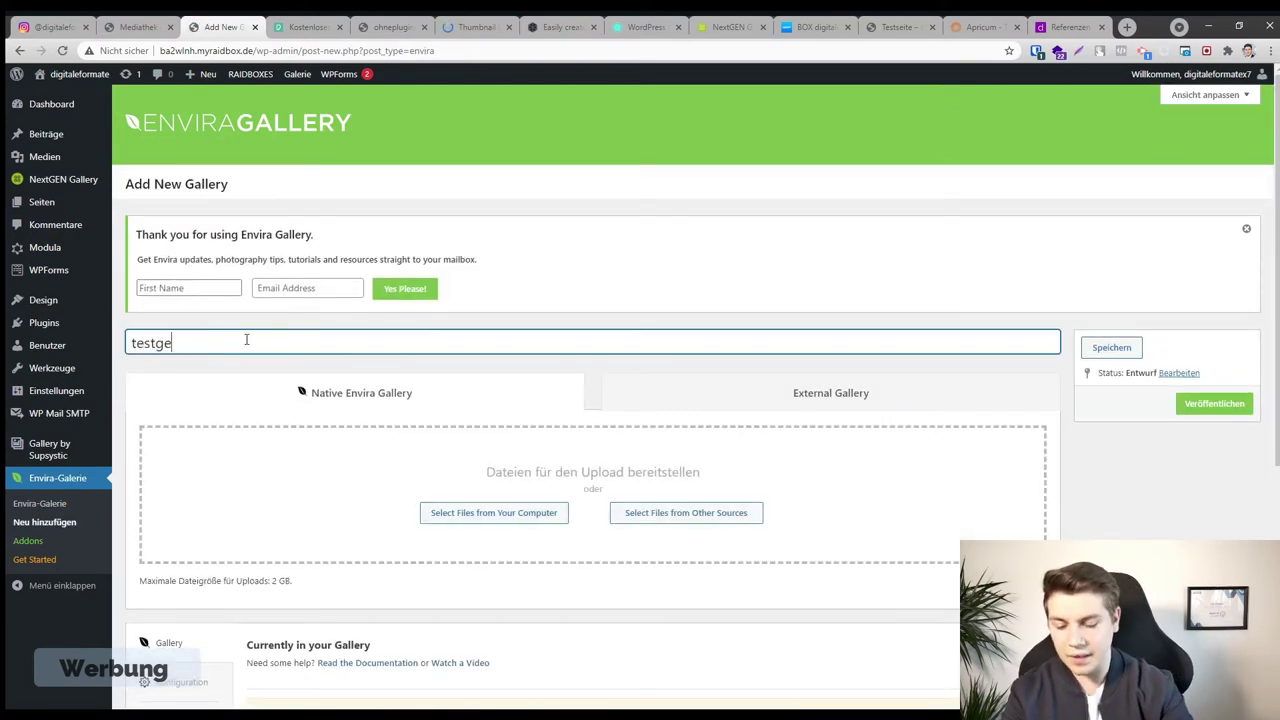
{"action": "type", "text": "llery"}
Add the Meeting_contact and teamwork-511100 images from the media library to the Envira gallery
{"action": "scroll", "coordinate": [491, 434], "scroll_direction": "down", "scroll_amount": 2}
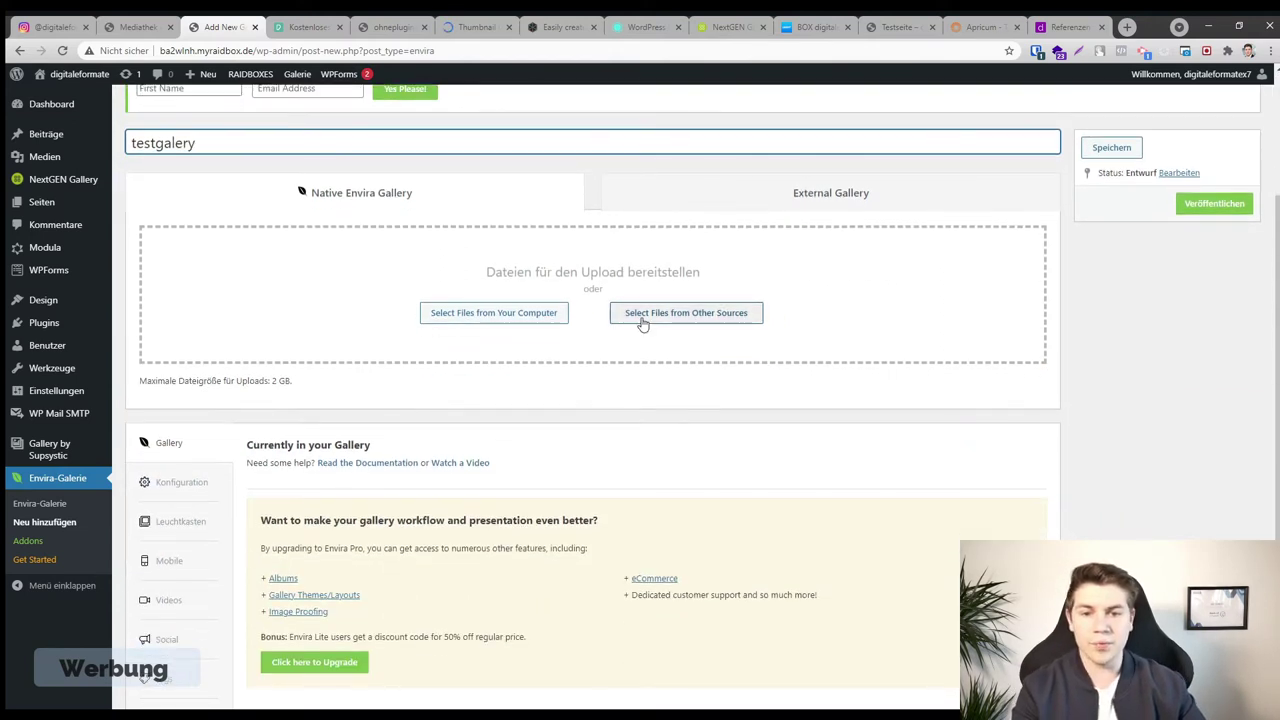
{"action": "left_click", "coordinate": [686, 323]}
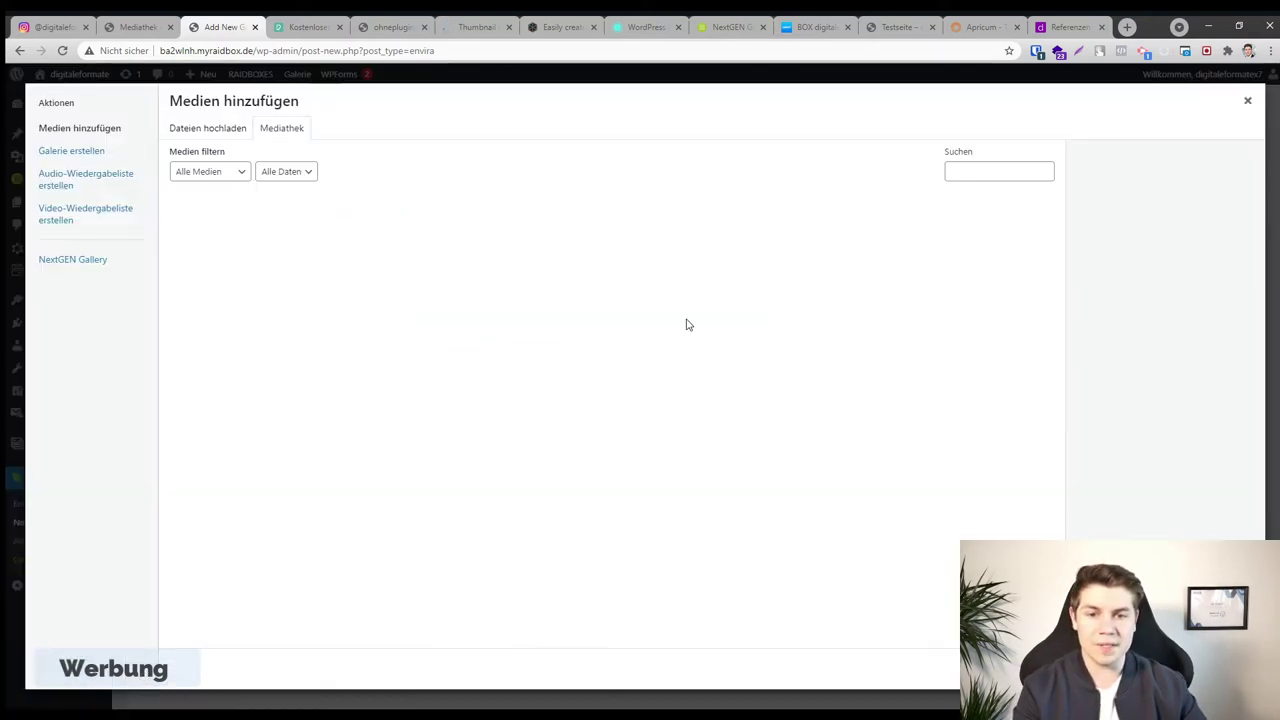
{"action": "left_click", "coordinate": [272, 222]}
{"action": "left_click", "coordinate": [240, 228]}
{"action": "left_click", "coordinate": [311, 226]}
{"action": "left_click", "coordinate": [412, 227]}
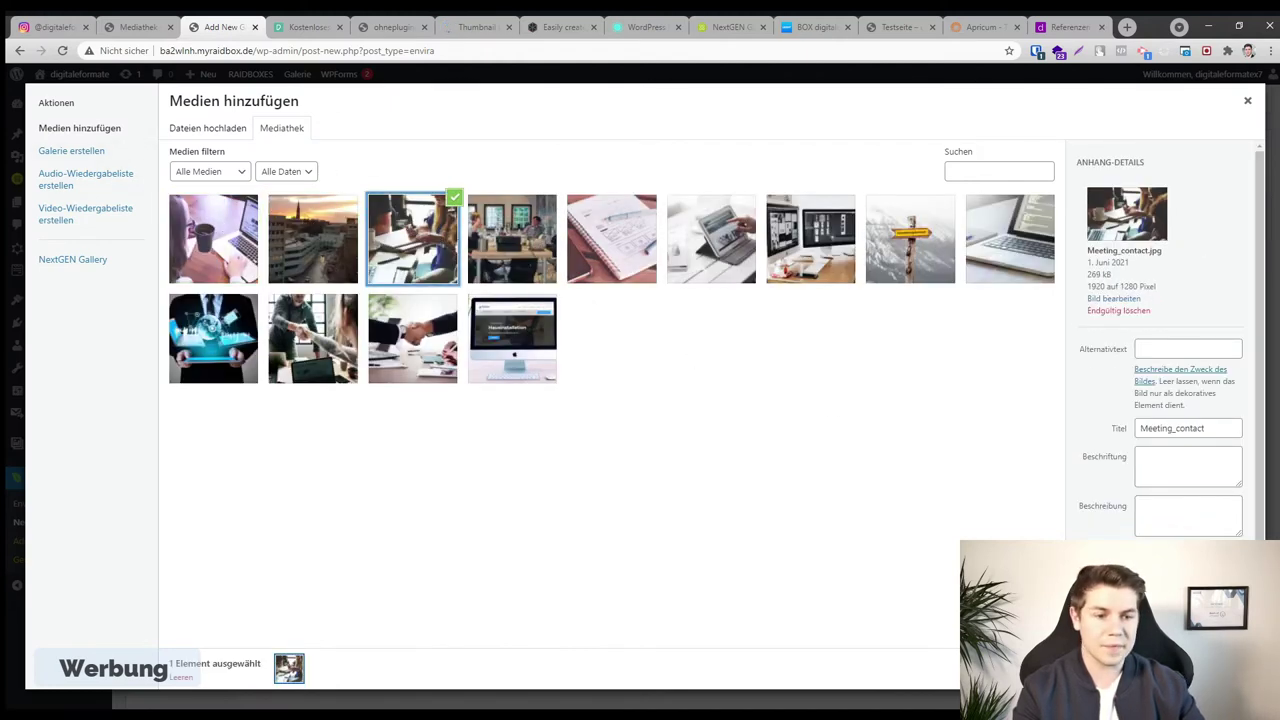
{"action": "left_click", "coordinate": [1195, 668]}
{"action": "scroll", "coordinate": [633, 445], "scroll_direction": "down", "scroll_amount": 2}
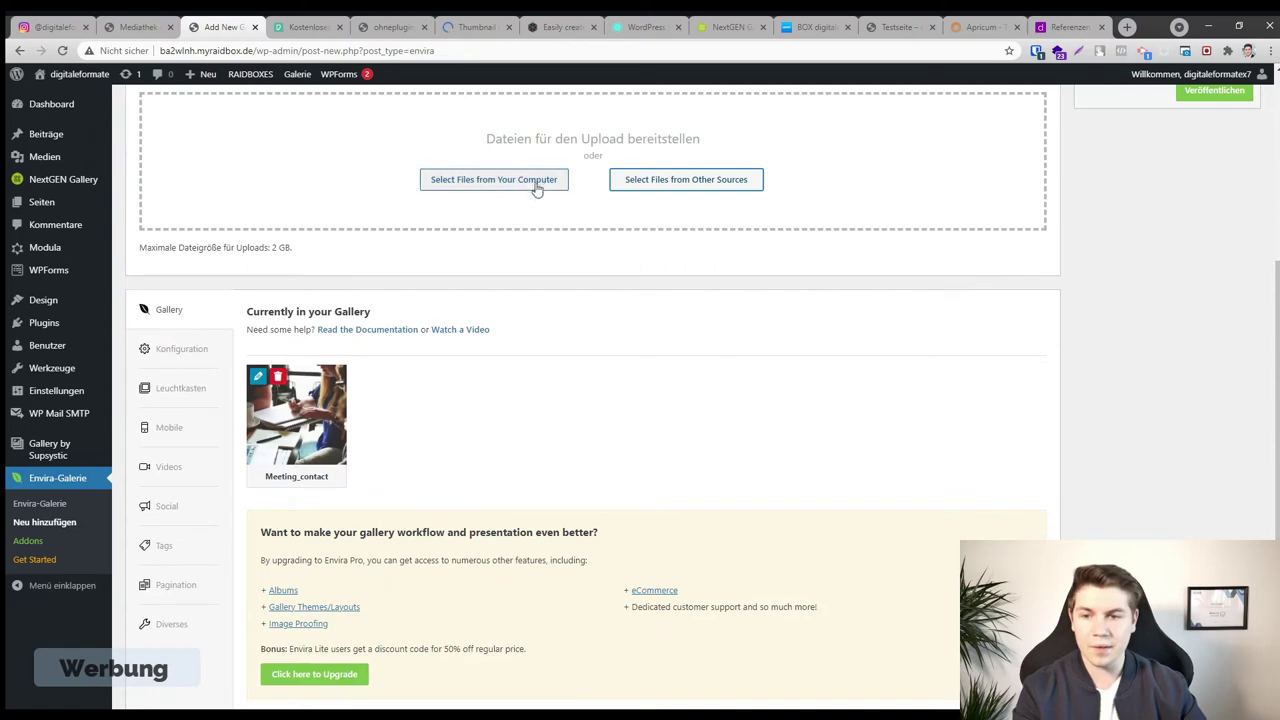
{"action": "left_click", "coordinate": [645, 189]}
{"action": "left_click", "coordinate": [500, 240]}
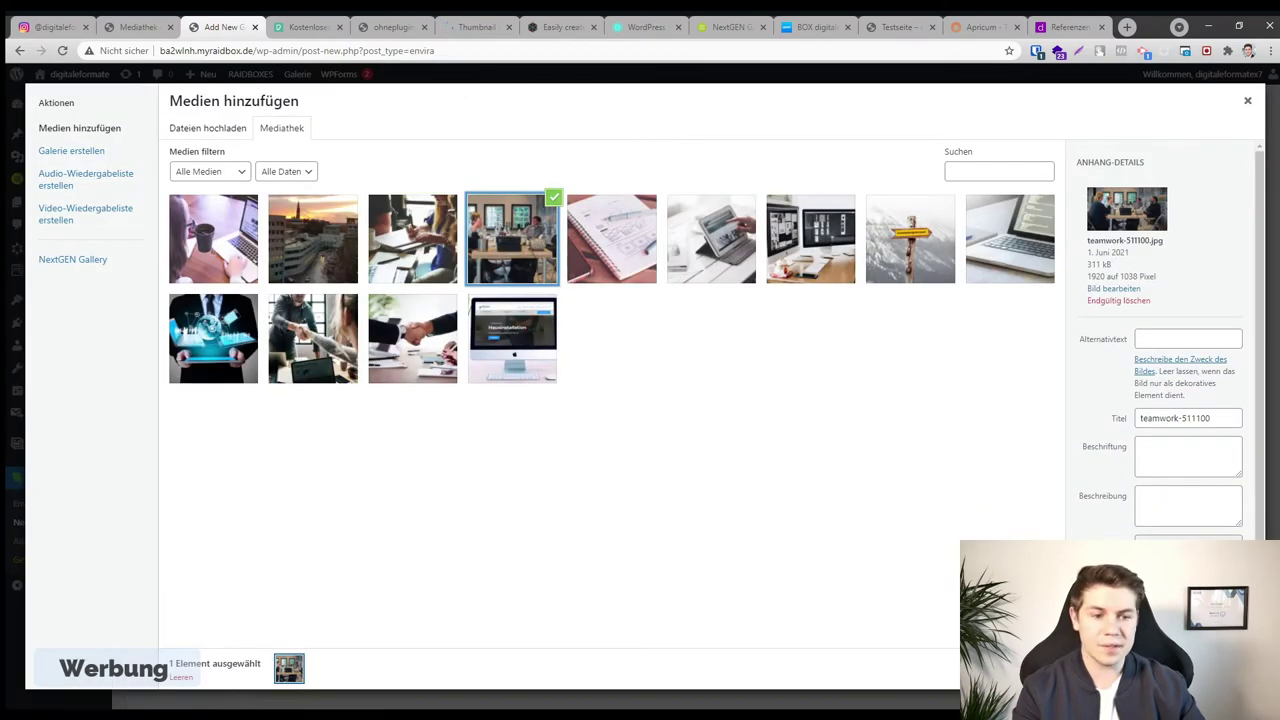
{"action": "left_click", "coordinate": [1195, 668]}
Try to add the notebook, tablet, monitor and signpost images together through the media library's "Galerie erstellen" option
{"action": "left_click", "coordinate": [634, 180]}
{"action": "left_click", "coordinate": [114, 155]}
{"action": "left_click", "coordinate": [640, 249]}
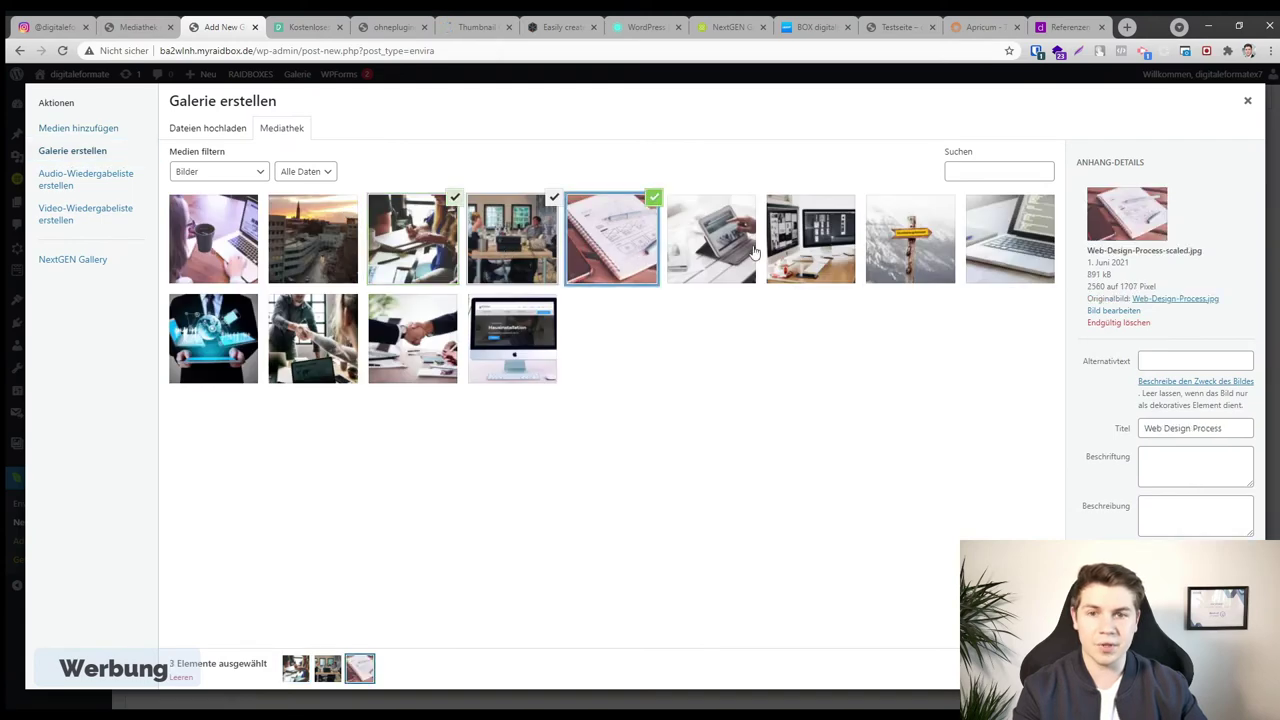
{"action": "left_click", "coordinate": [776, 253]}
{"action": "left_click", "coordinate": [720, 250]}
{"action": "left_click", "coordinate": [916, 276]}
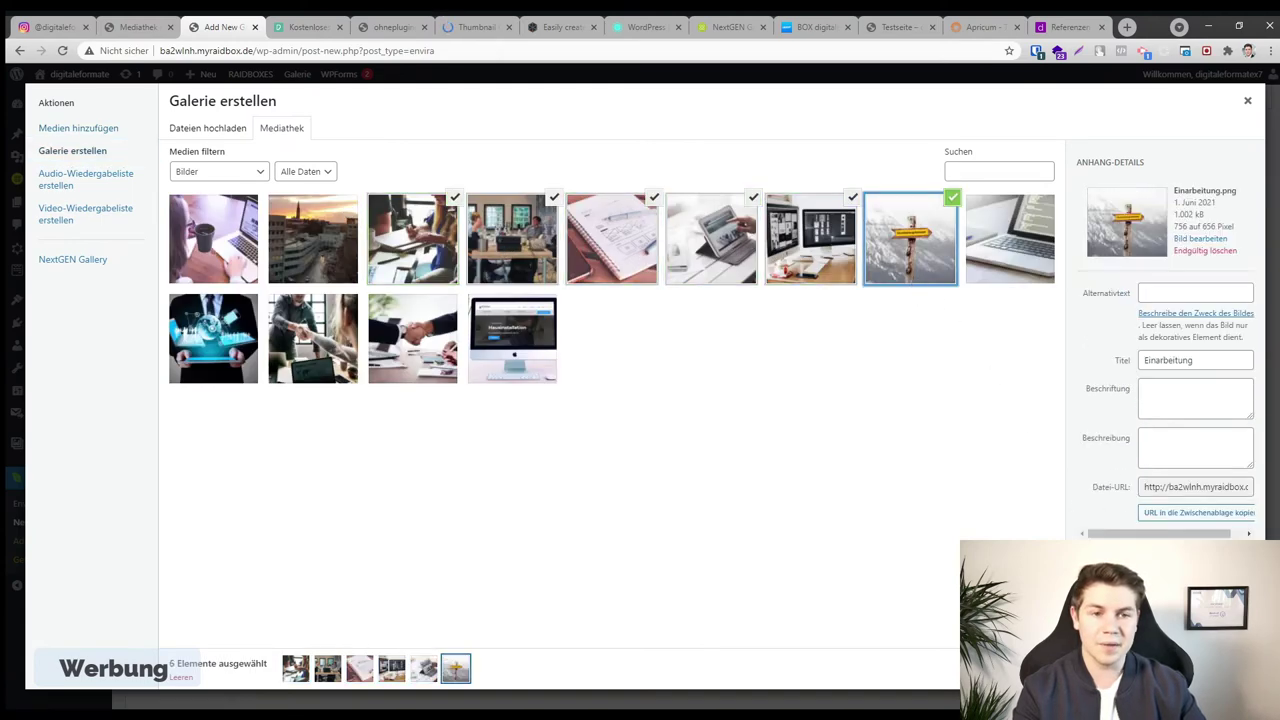
{"action": "left_click", "coordinate": [1195, 668]}
{"action": "left_click", "coordinate": [1195, 668]}
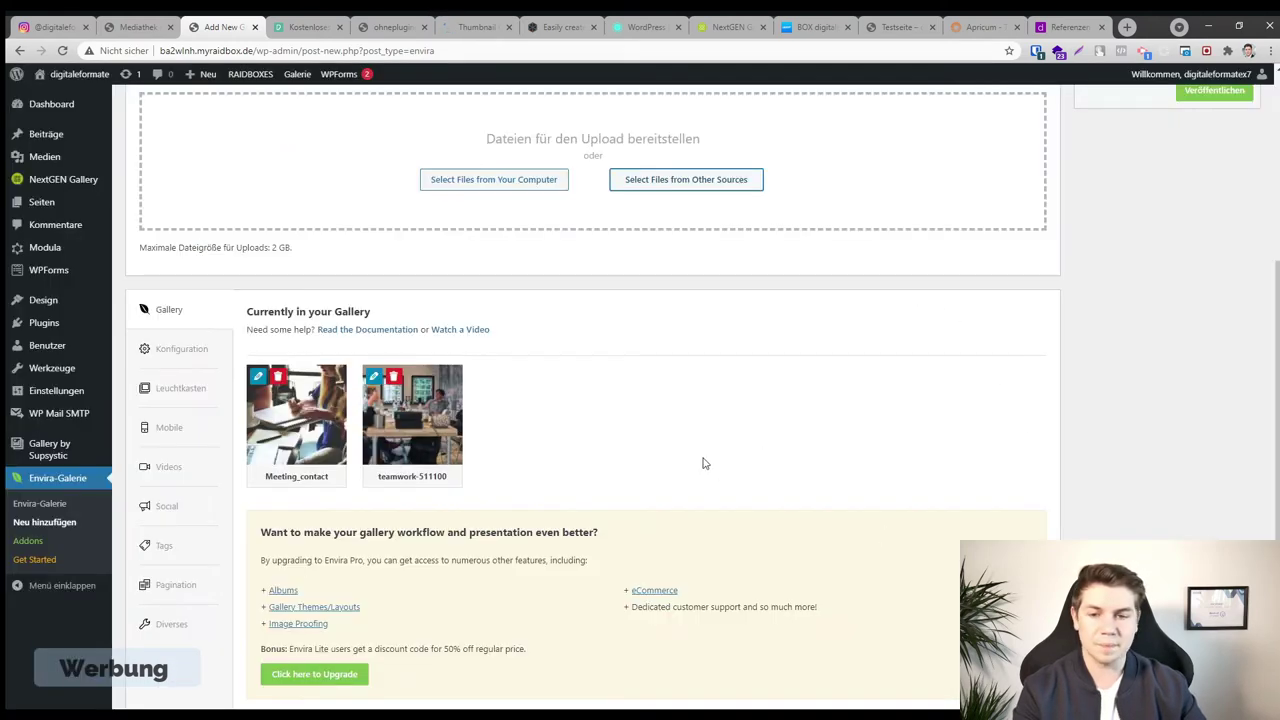
{"action": "scroll", "coordinate": [574, 350], "scroll_direction": "down", "scroll_amount": 1}
{"action": "scroll", "coordinate": [574, 350], "scroll_direction": "up", "scroll_amount": 5}
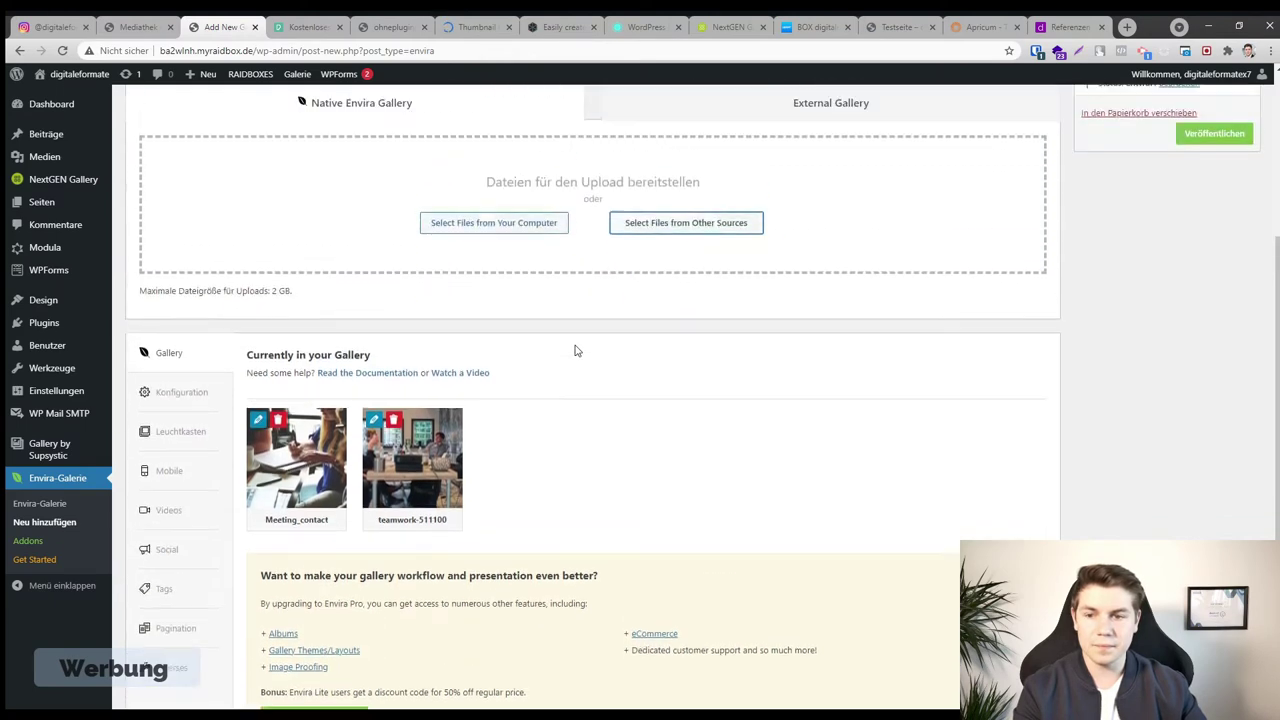
{"action": "scroll", "coordinate": [575, 350], "scroll_direction": "down", "scroll_amount": 4}
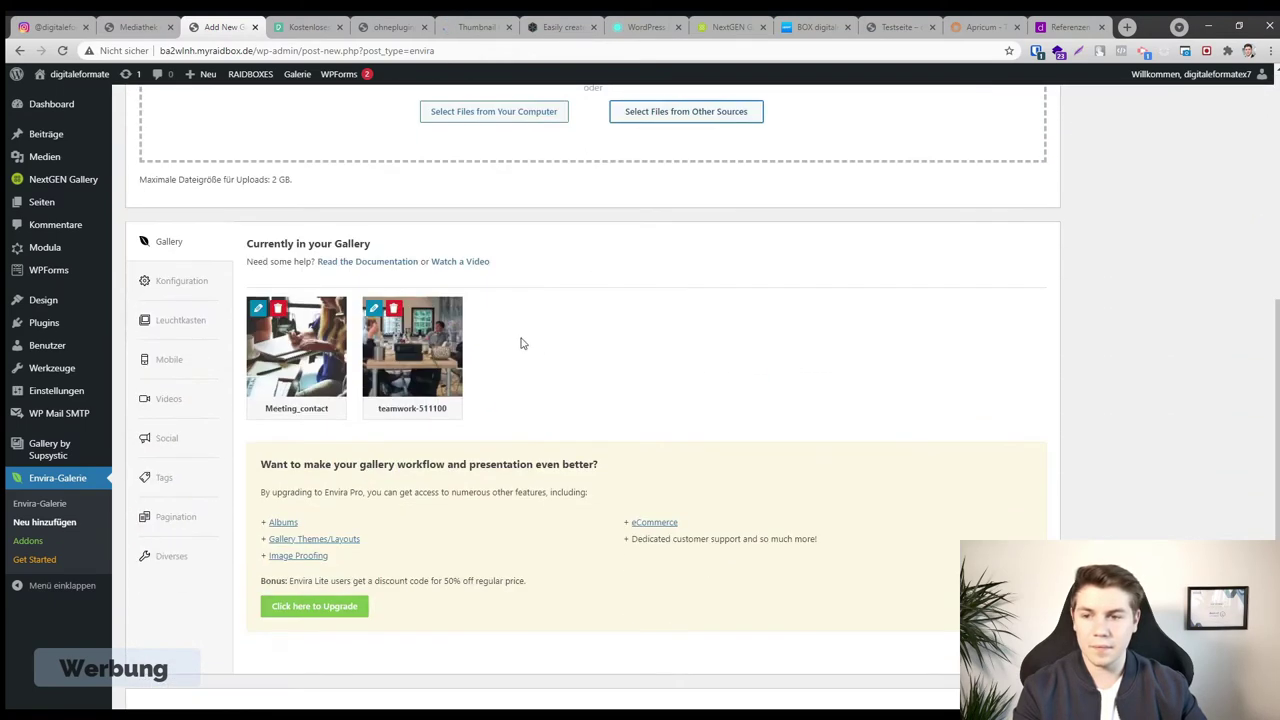
Add the Web Design Process image and the tablet workspace image from the media library to the gallery
{"action": "left_click", "coordinate": [640, 114]}
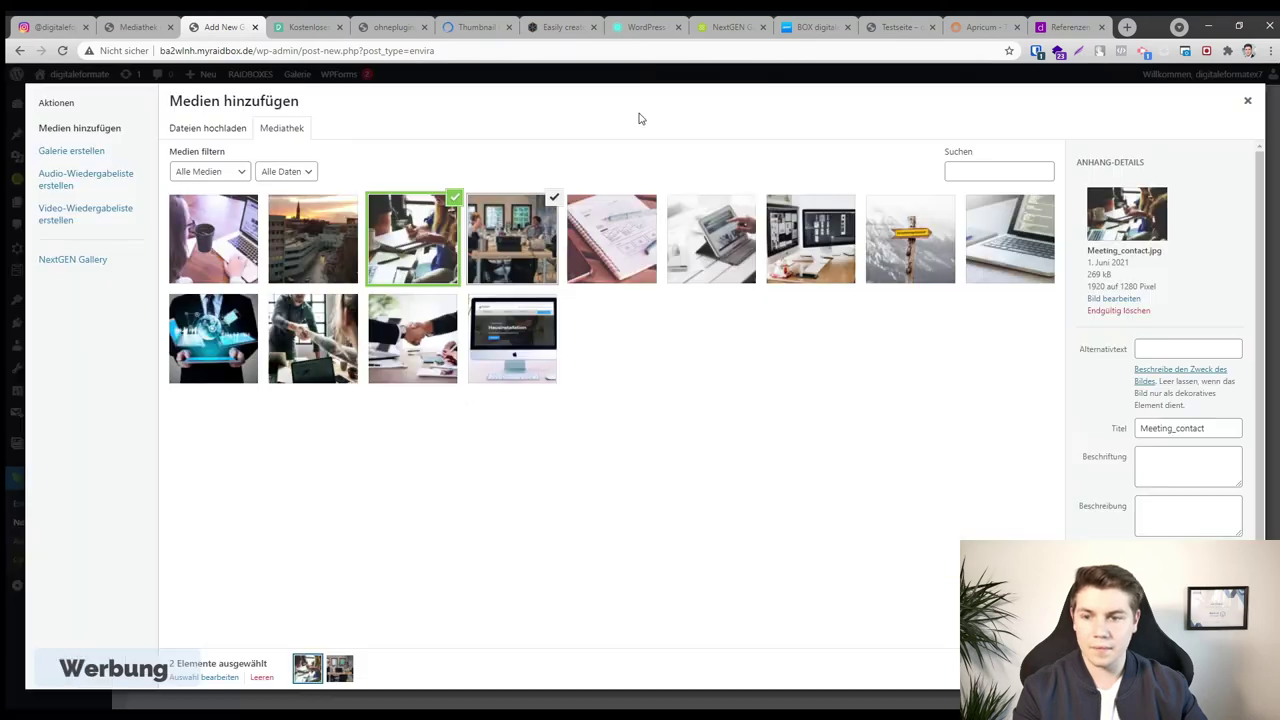
{"action": "left_click", "coordinate": [710, 240]}
{"action": "left_click", "coordinate": [620, 244]}
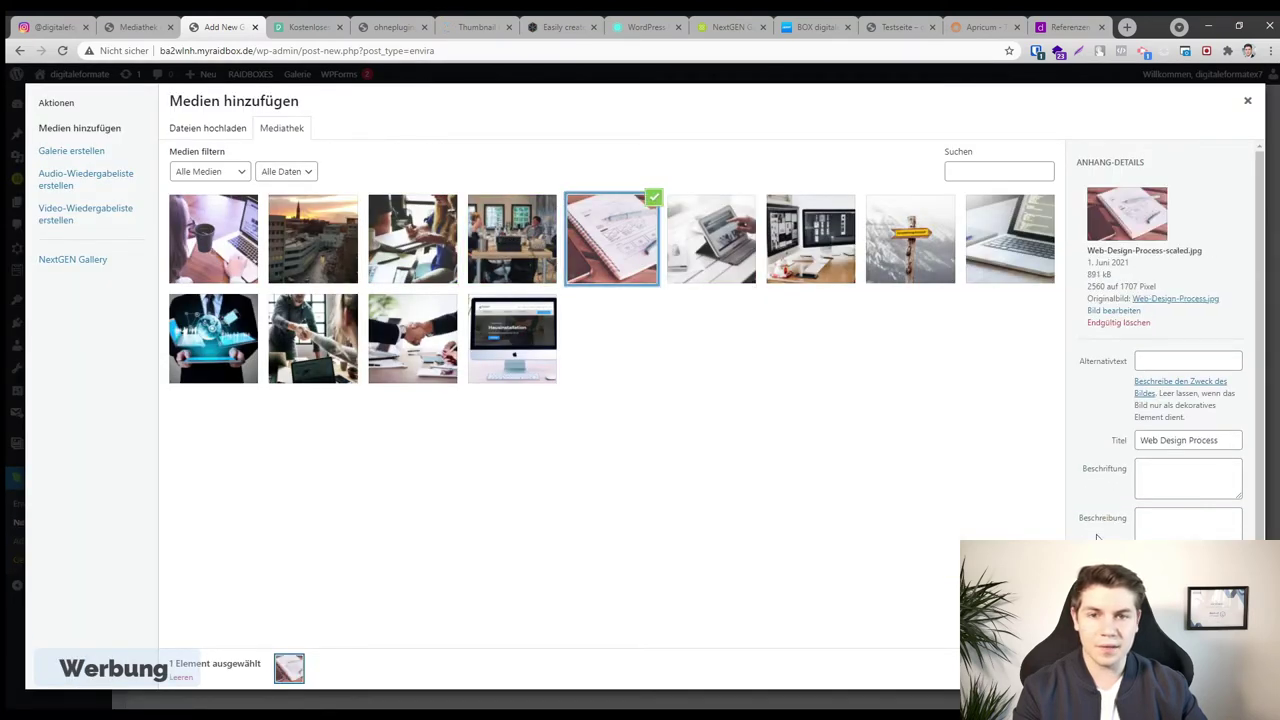
{"action": "left_click", "coordinate": [1200, 668]}
{"action": "left_click", "coordinate": [677, 113]}
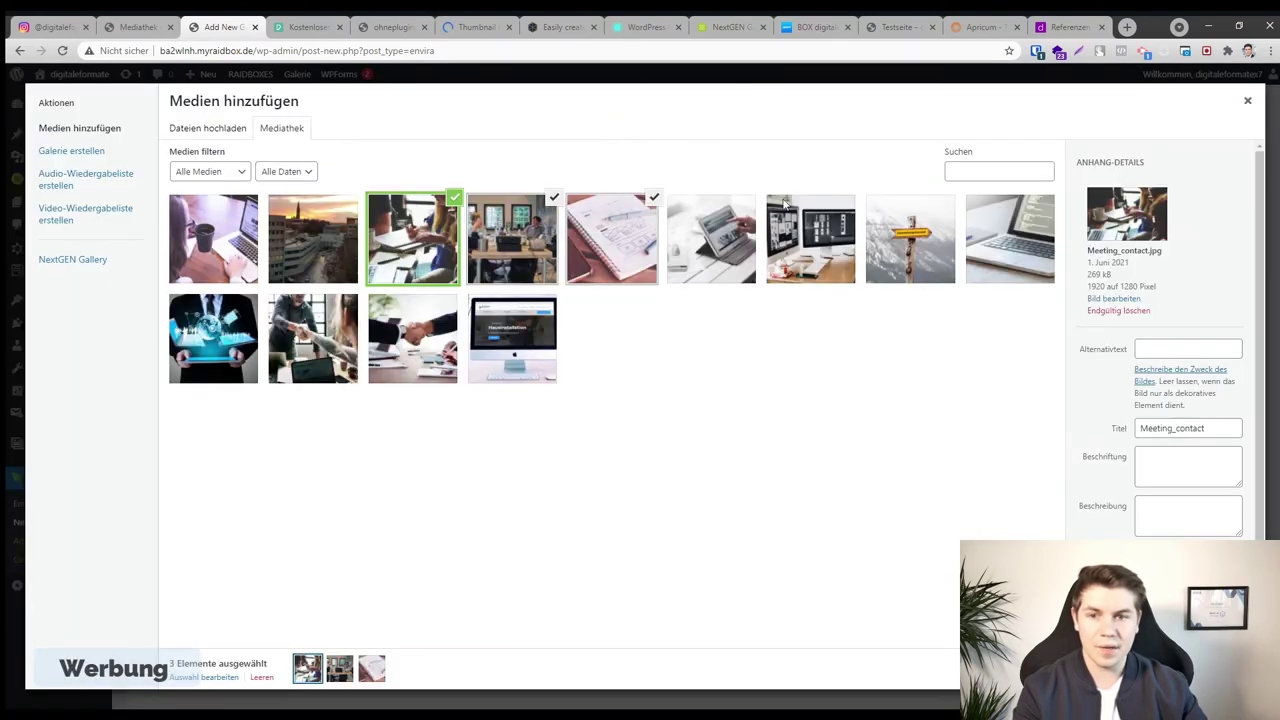
{"action": "left_click", "coordinate": [755, 240]}
{"action": "left_click", "coordinate": [1200, 668]}
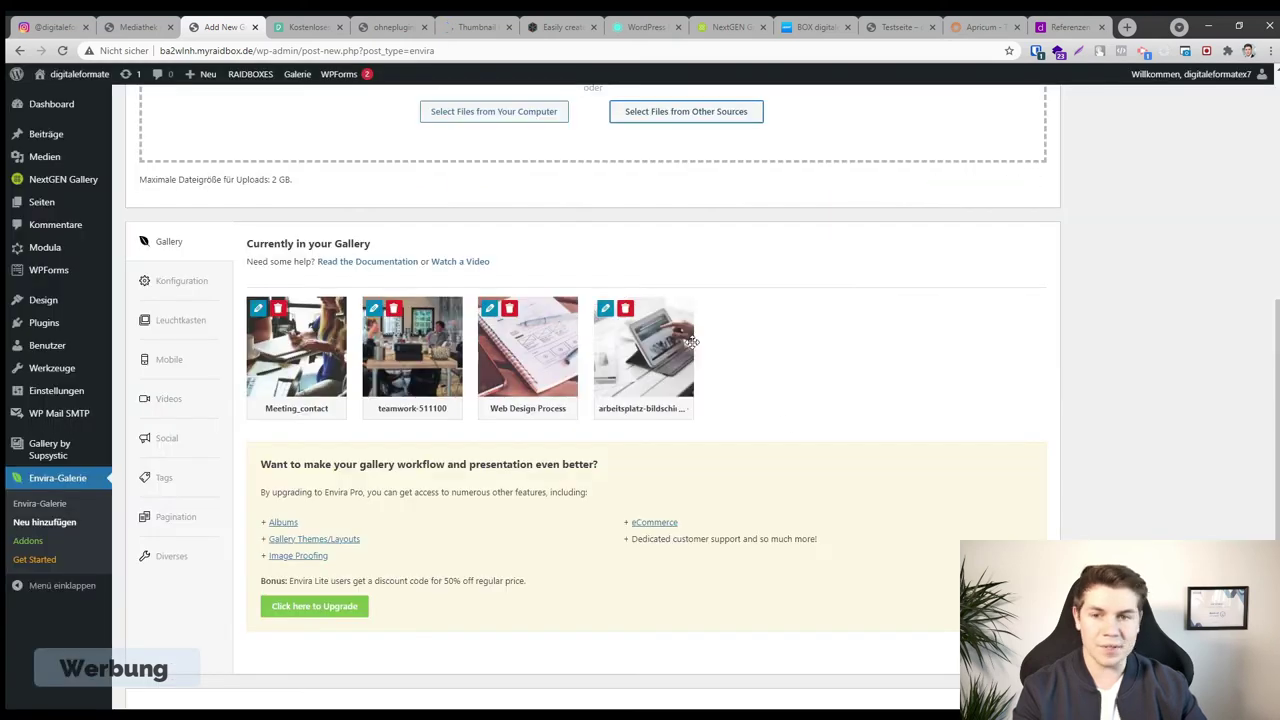
Add the Einarbeitung signpost image and the wordpress_digitaleformate laptop image to the gallery
{"action": "left_click", "coordinate": [667, 313]}
{"action": "left_click", "coordinate": [897, 243]}
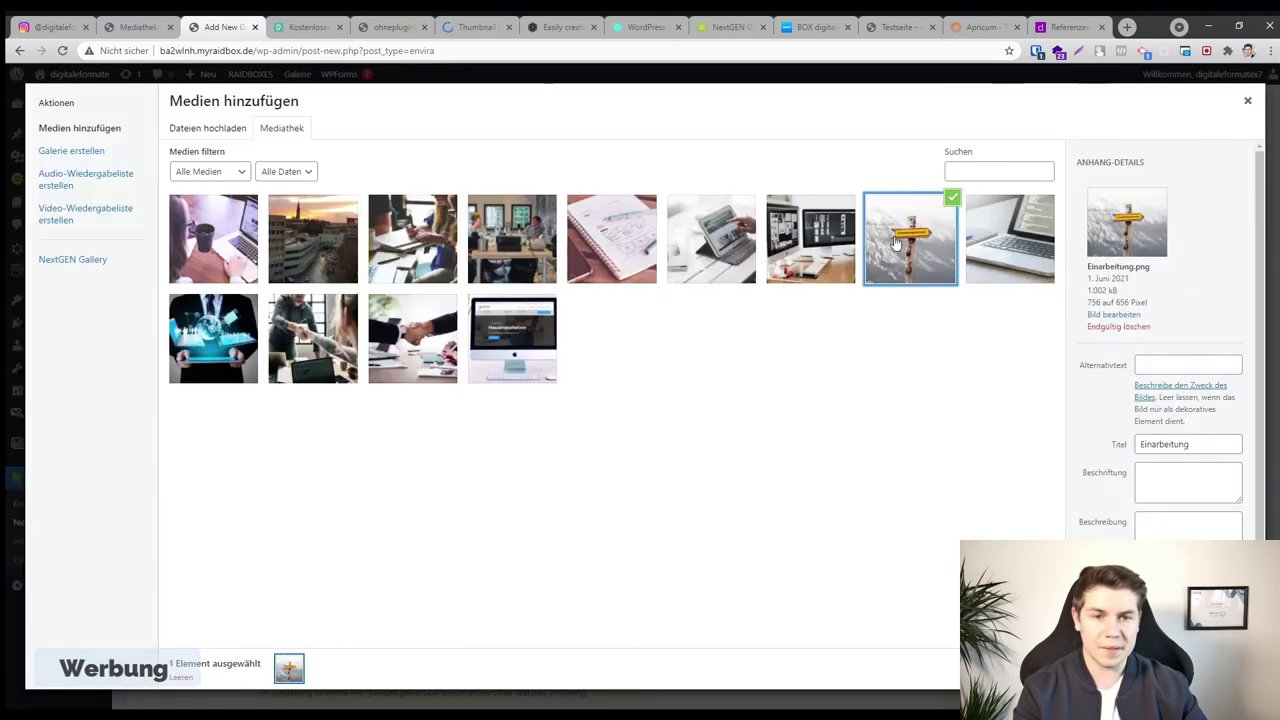
{"action": "left_click", "coordinate": [1200, 668]}
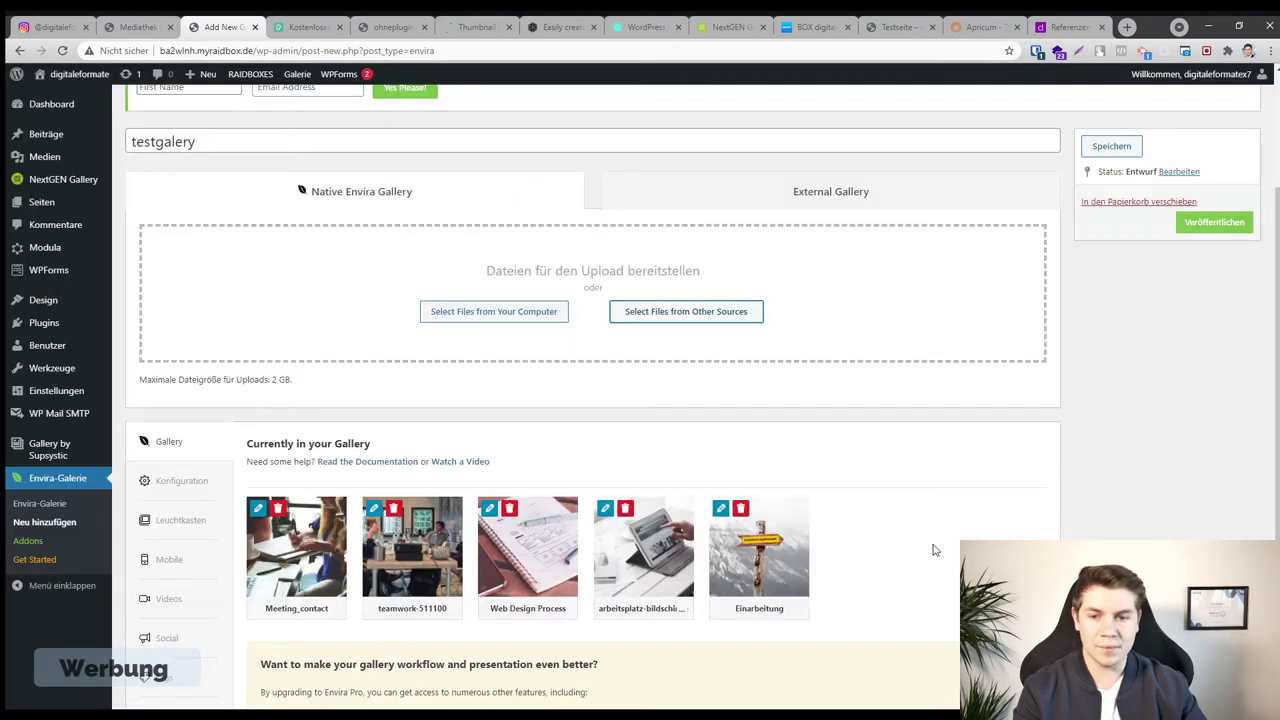
{"action": "left_click", "coordinate": [703, 318]}
{"action": "left_click", "coordinate": [968, 255]}
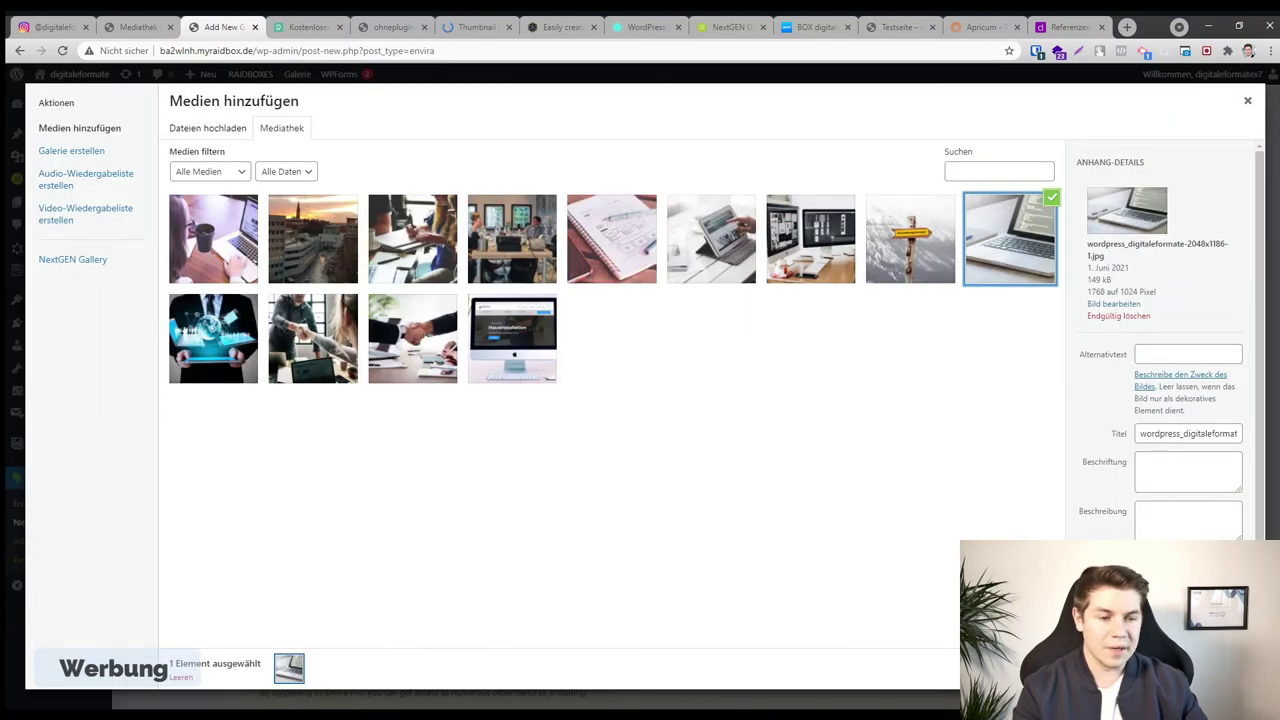
{"action": "left_click", "coordinate": [1200, 668]}
Set the gallery's number of columns to Drei Spalten (3) in its configuration settings
{"action": "scroll", "coordinate": [740, 431], "scroll_direction": "down", "scroll_amount": 2}
{"action": "scroll", "coordinate": [580, 368], "scroll_direction": "up", "scroll_amount": 2}
{"action": "scroll", "coordinate": [351, 425], "scroll_direction": "down", "scroll_amount": 2}
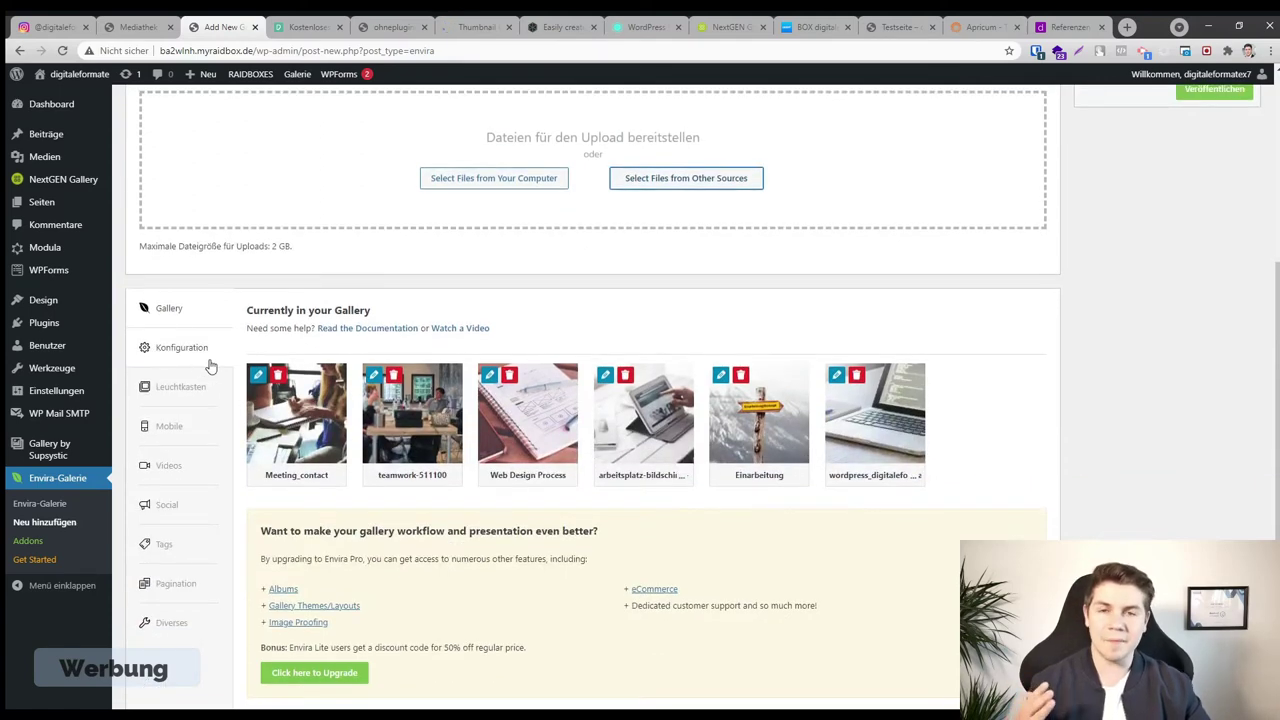
{"action": "left_click", "coordinate": [198, 360]}
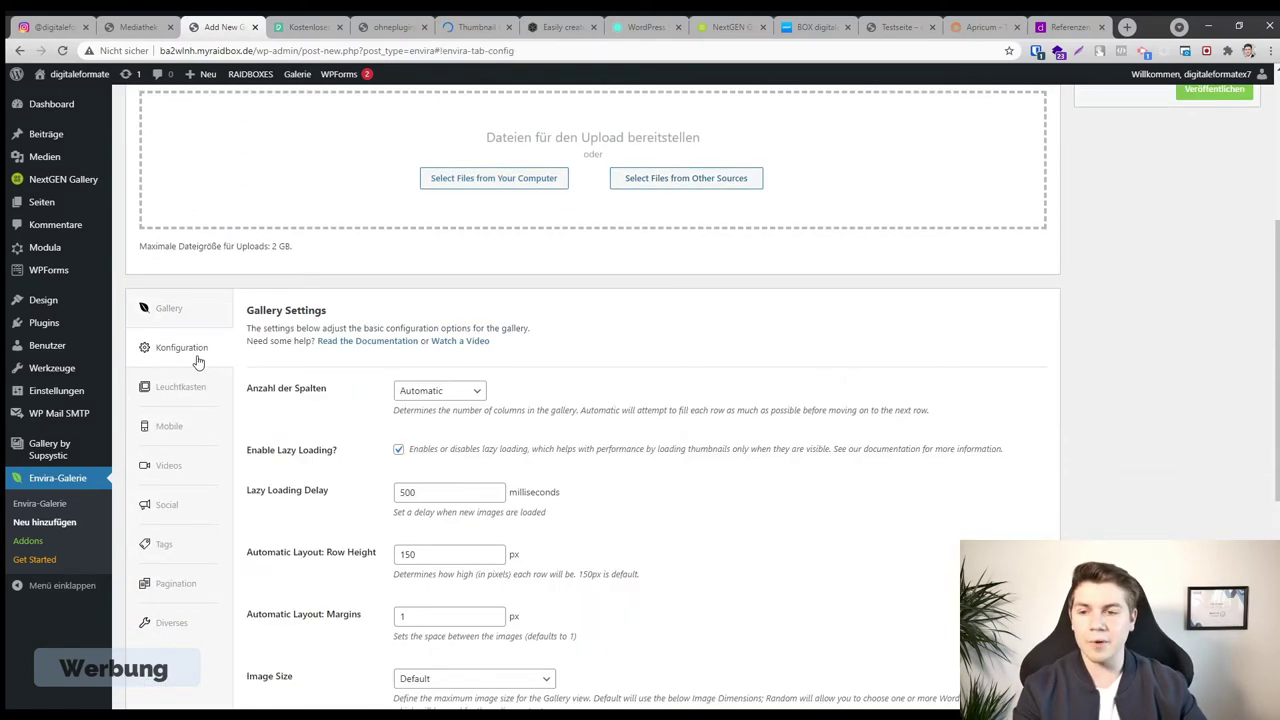
{"action": "scroll", "coordinate": [586, 364], "scroll_direction": "down", "scroll_amount": 2}
{"action": "left_click", "coordinate": [441, 192]}
{"action": "left_click", "coordinate": [465, 252]}
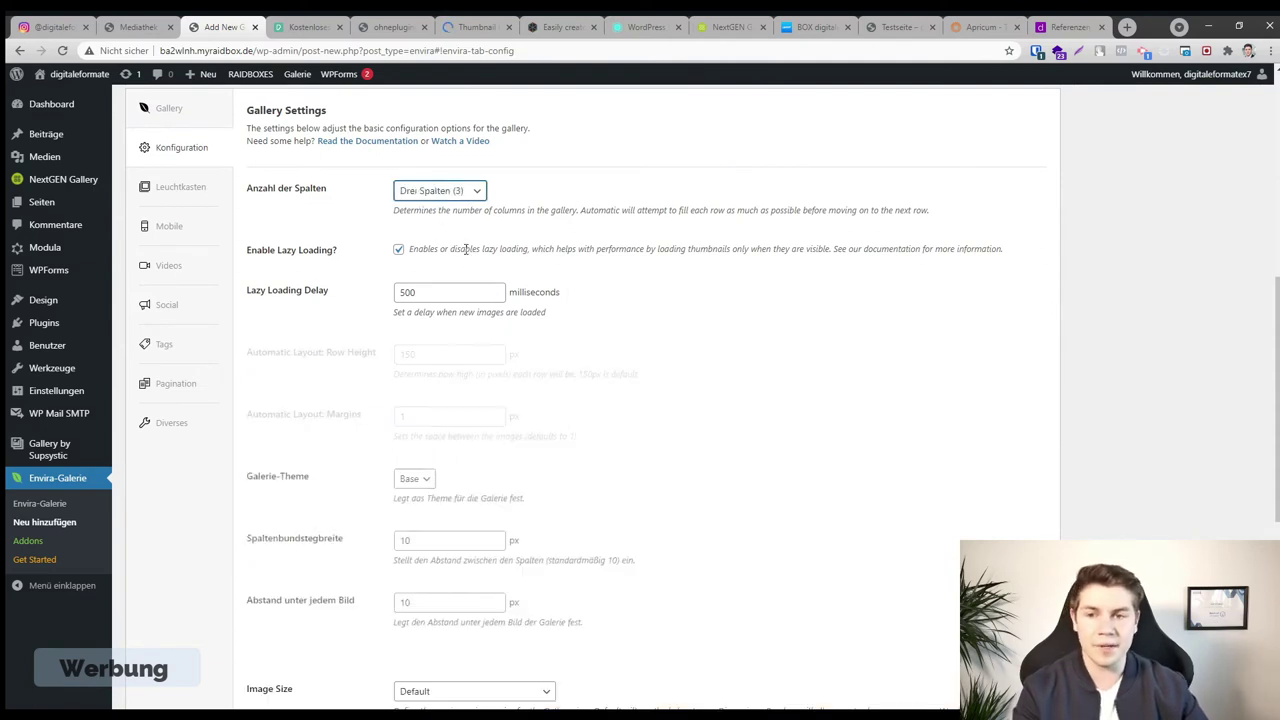
Review the gallery's lazy loading, Galerie-Theme, spacing, Image Size and cropping settings
{"action": "left_click_drag", "start_coordinate": [340, 260], "coordinate": [251, 254]}
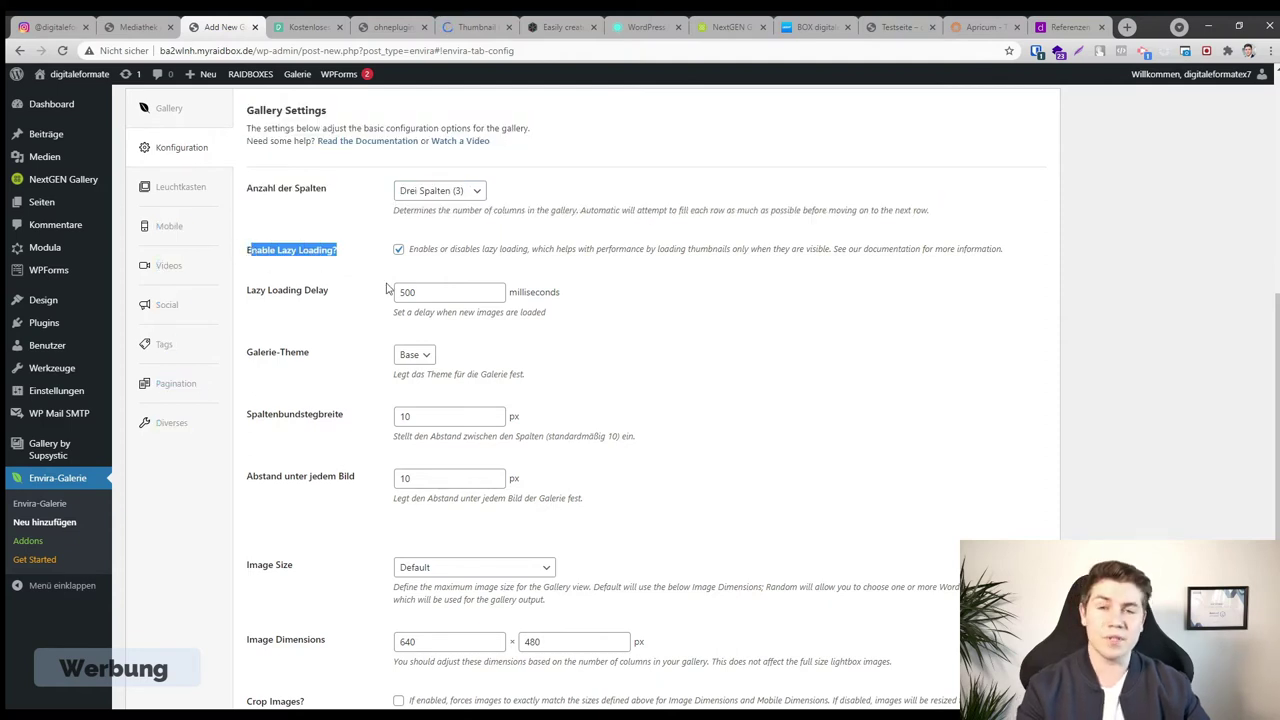
{"action": "left_click", "coordinate": [609, 315]}
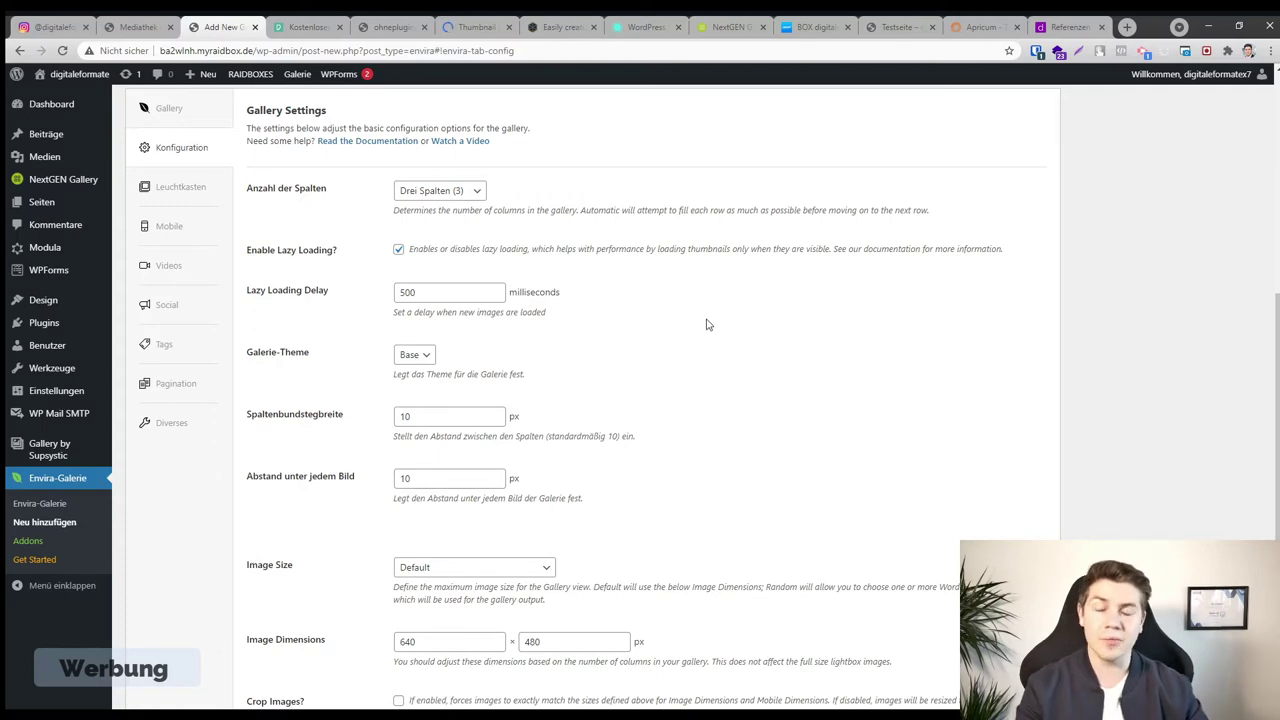
{"action": "scroll", "coordinate": [706, 324], "scroll_direction": "down", "scroll_amount": 3}
{"action": "left_click", "coordinate": [416, 156]}
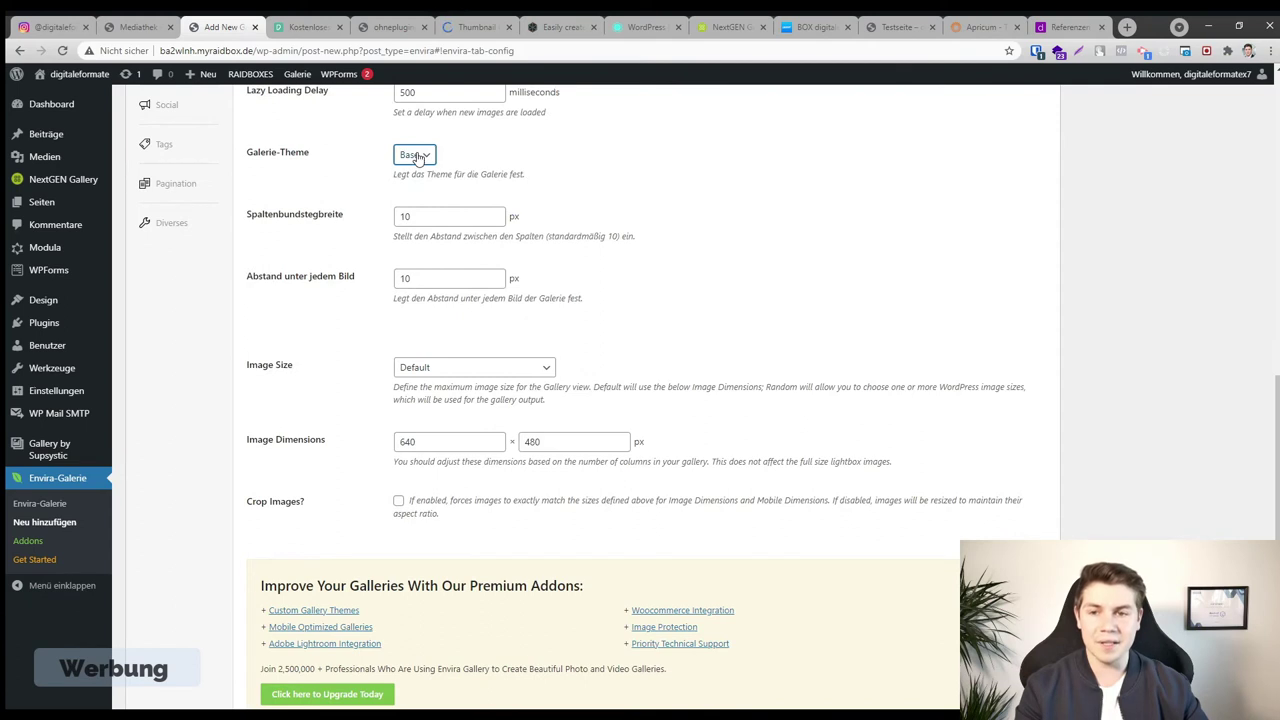
{"action": "left_click", "coordinate": [519, 372]}
{"action": "left_click", "coordinate": [760, 326]}
{"action": "scroll", "coordinate": [684, 337], "scroll_direction": "down", "scroll_amount": 2}
{"action": "scroll", "coordinate": [600, 330], "scroll_direction": "up", "scroll_amount": 4}
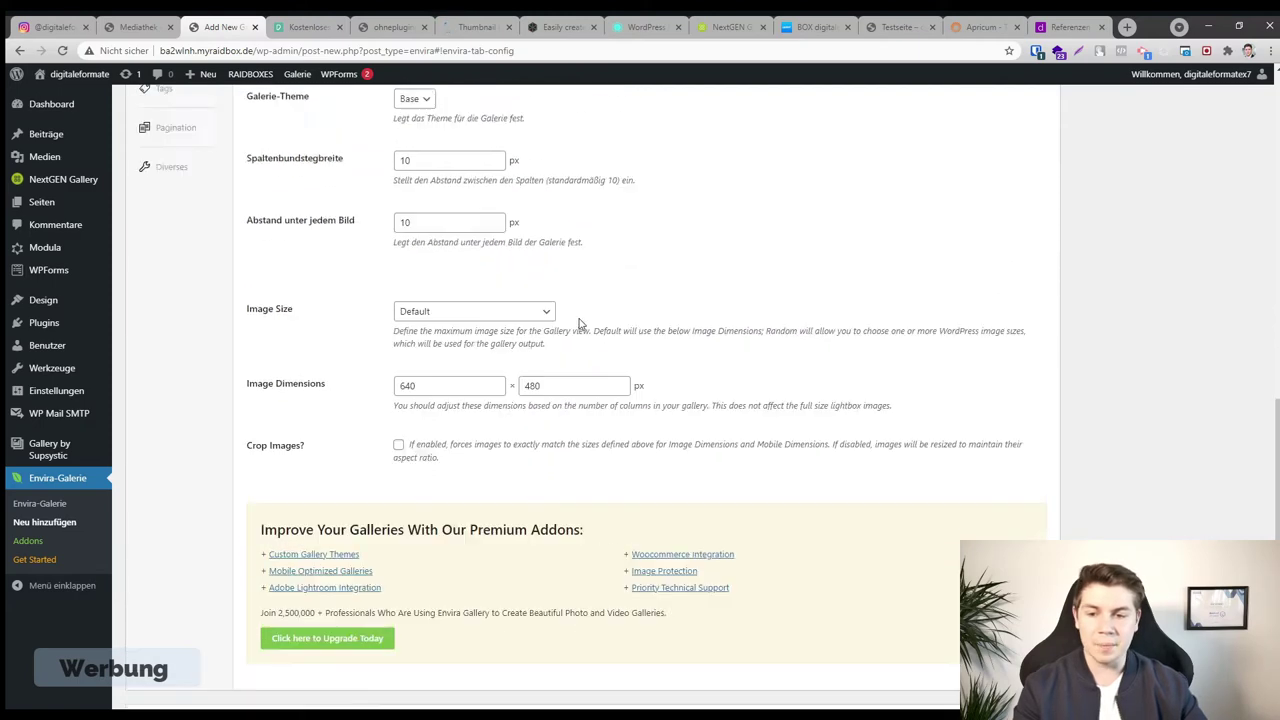
{"action": "scroll", "coordinate": [559, 309], "scroll_direction": "down", "scroll_amount": 3}
{"action": "scroll", "coordinate": [514, 314], "scroll_direction": "up", "scroll_amount": 4}
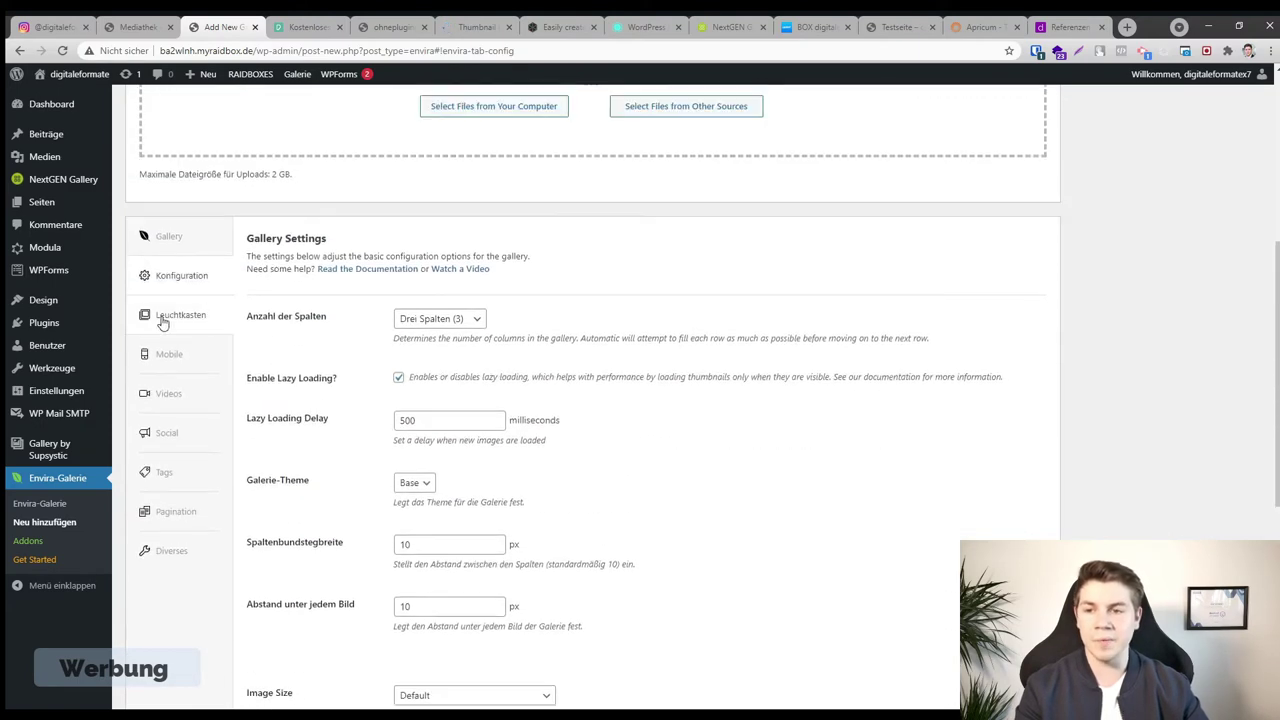
Examine the Envira gallery's lightbox settings, including the lightbox theme and image size choices
{"action": "left_click", "coordinate": [162, 320]}
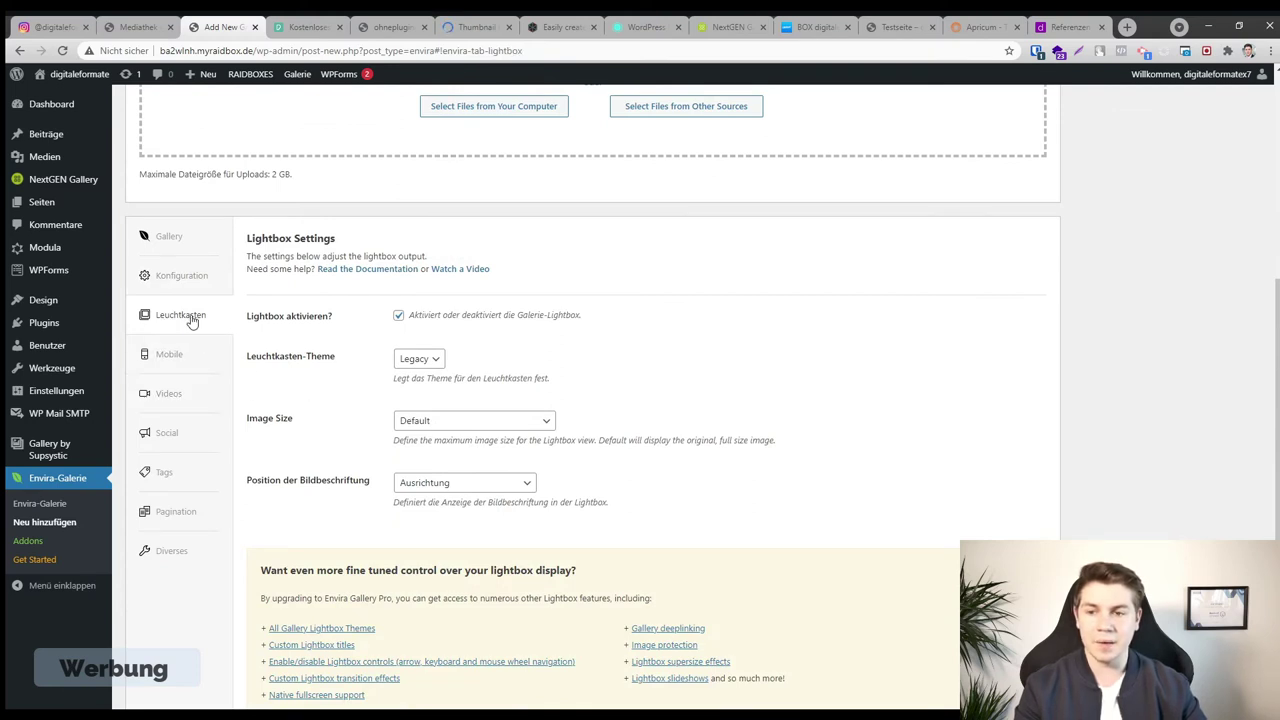
{"action": "left_click", "coordinate": [419, 359]}
{"action": "left_click", "coordinate": [446, 424]}
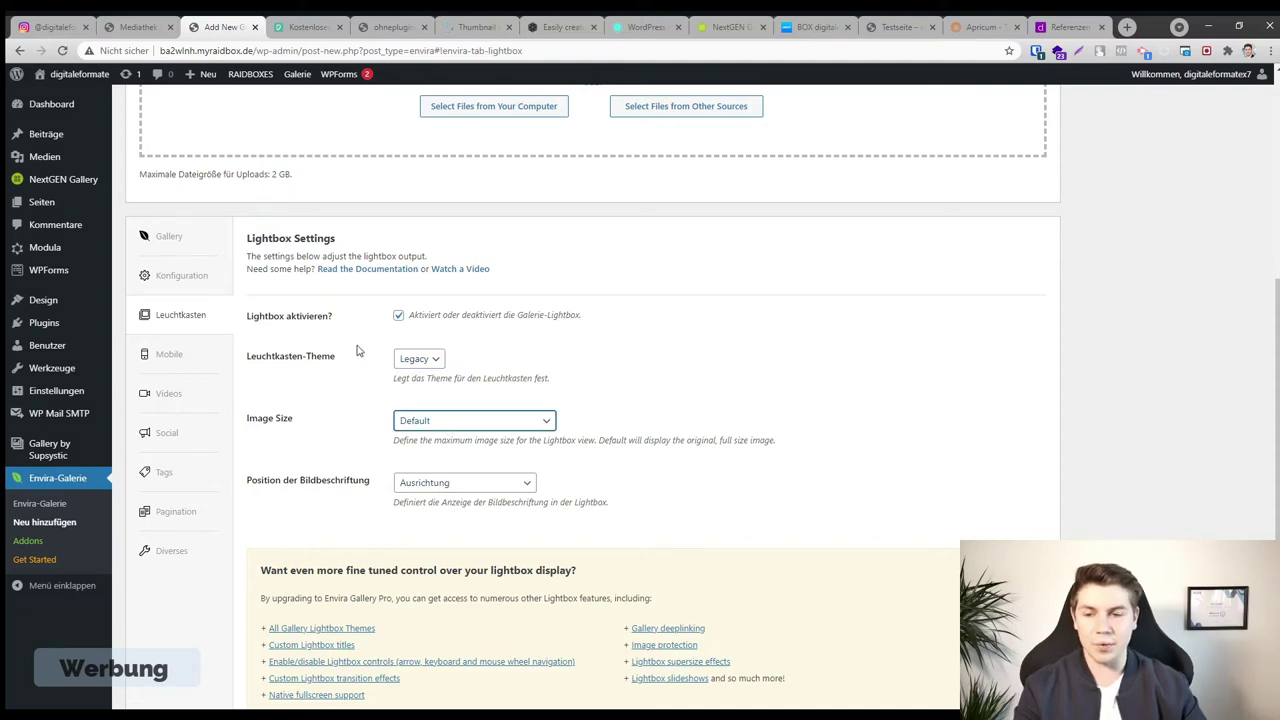
Review the gallery's Mobile, Videos, Social, Tags, Pagination and Diverses settings sections
{"action": "left_click", "coordinate": [226, 360]}
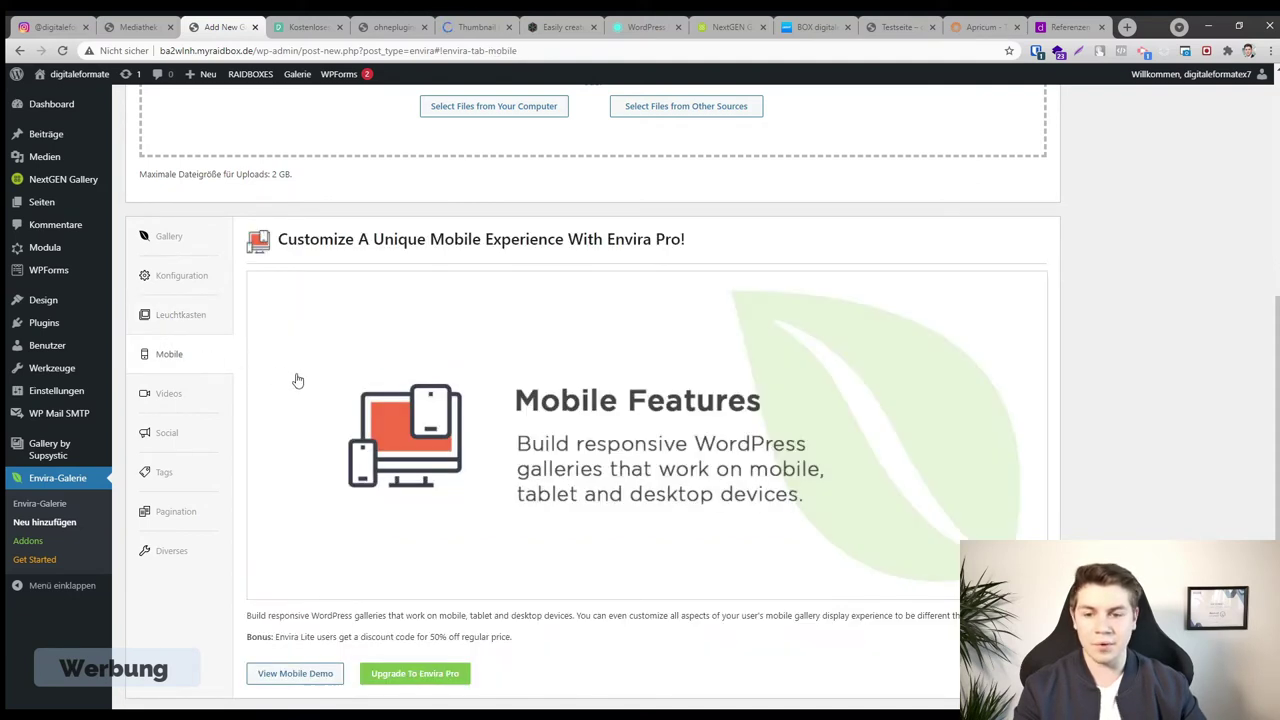
{"action": "scroll", "coordinate": [296, 379], "scroll_direction": "down", "scroll_amount": 1}
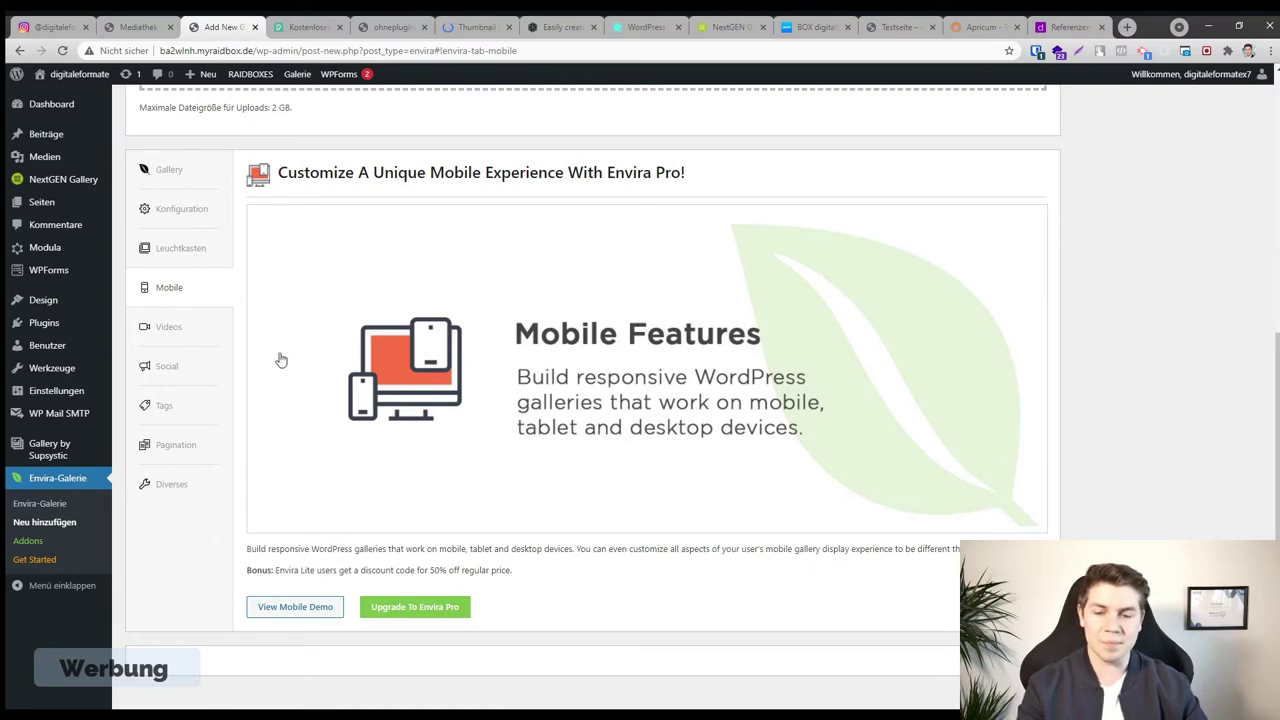
{"action": "left_click", "coordinate": [205, 331]}
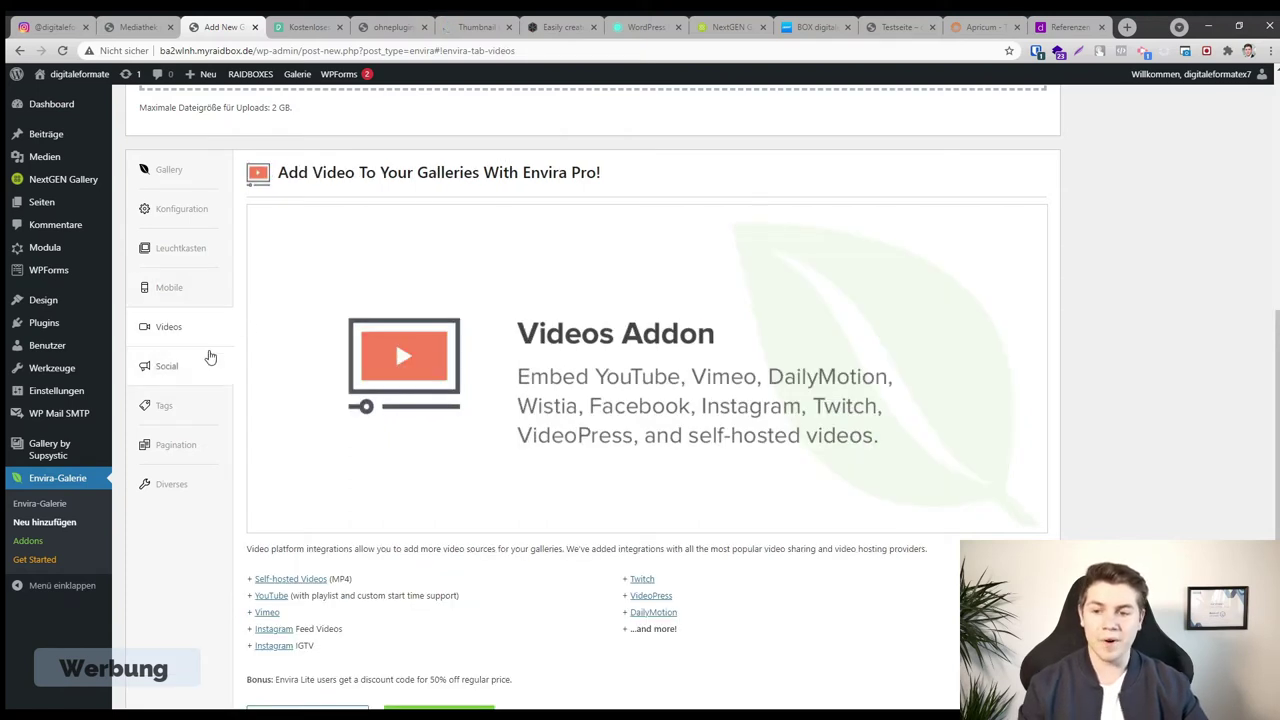
{"action": "scroll", "coordinate": [250, 360], "scroll_direction": "down", "scroll_amount": 2}
{"action": "scroll", "coordinate": [230, 363], "scroll_direction": "up", "scroll_amount": 2}
{"action": "left_click", "coordinate": [177, 365]}
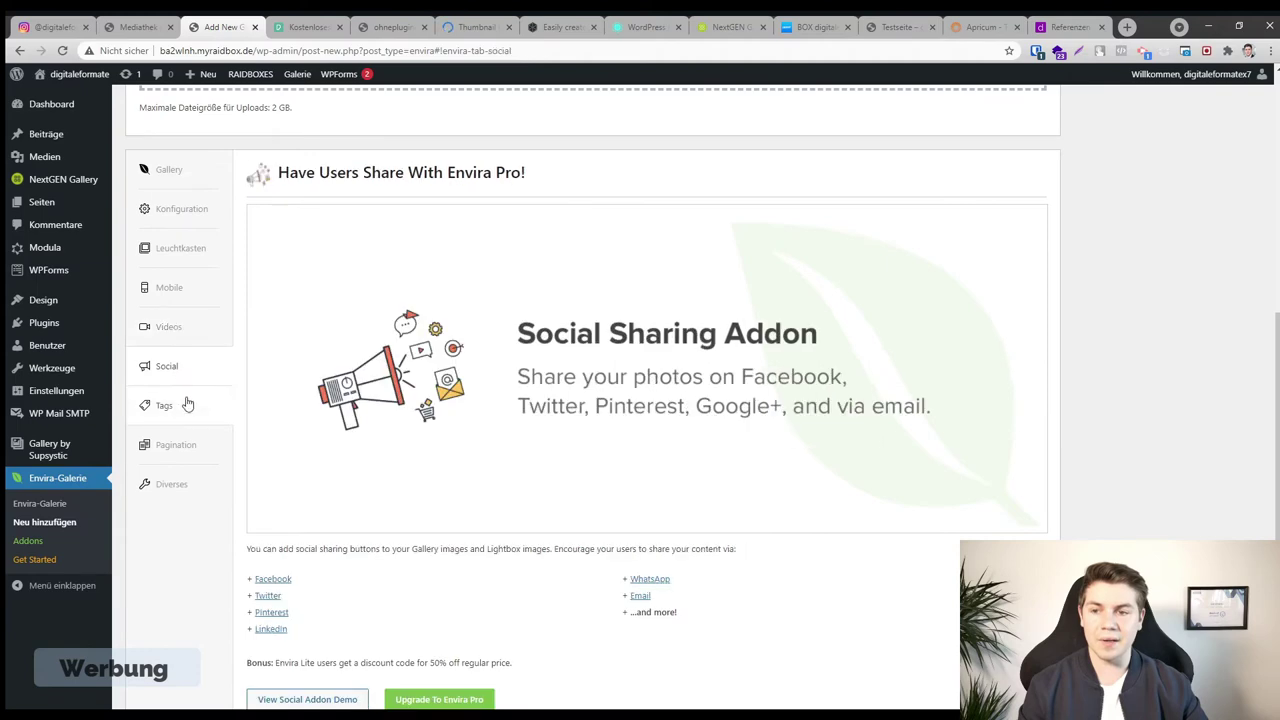
{"action": "left_click", "coordinate": [187, 404]}
{"action": "left_click", "coordinate": [182, 445]}
{"action": "left_click", "coordinate": [197, 488]}
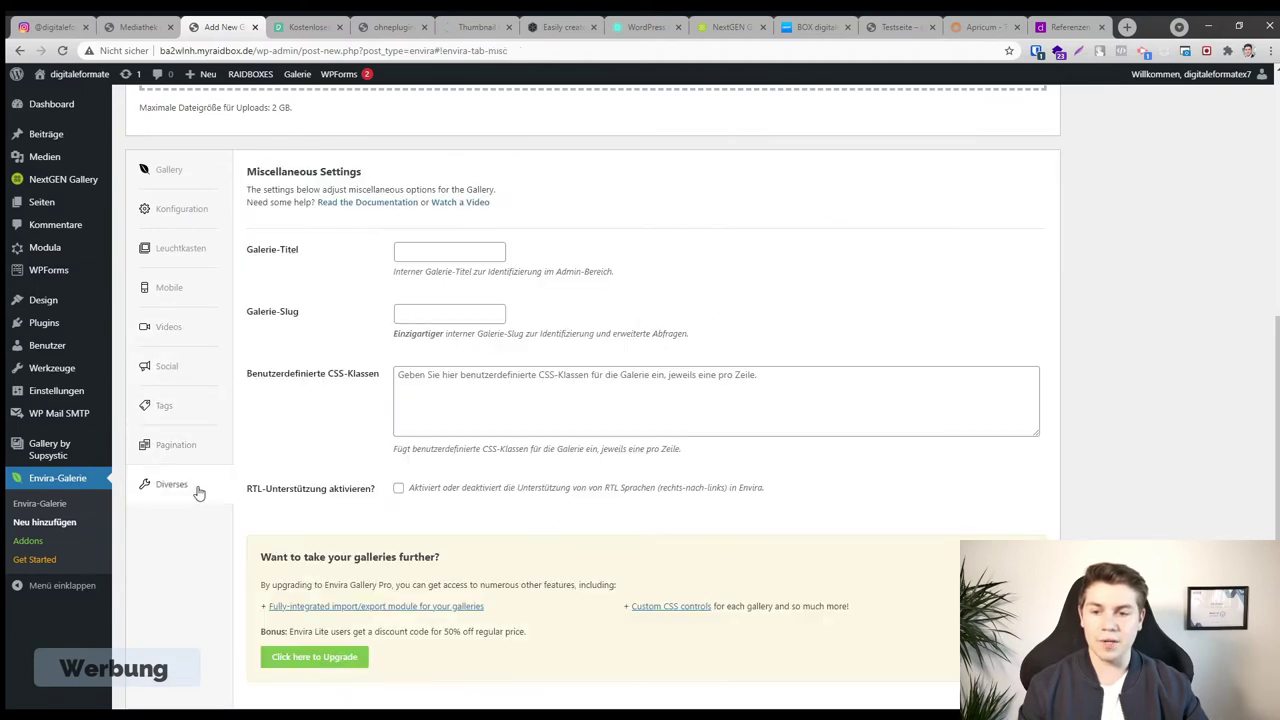
Check the images in the testgalery gallery, publish it and copy its slug-based shortcode
{"action": "left_click", "coordinate": [169, 170]}
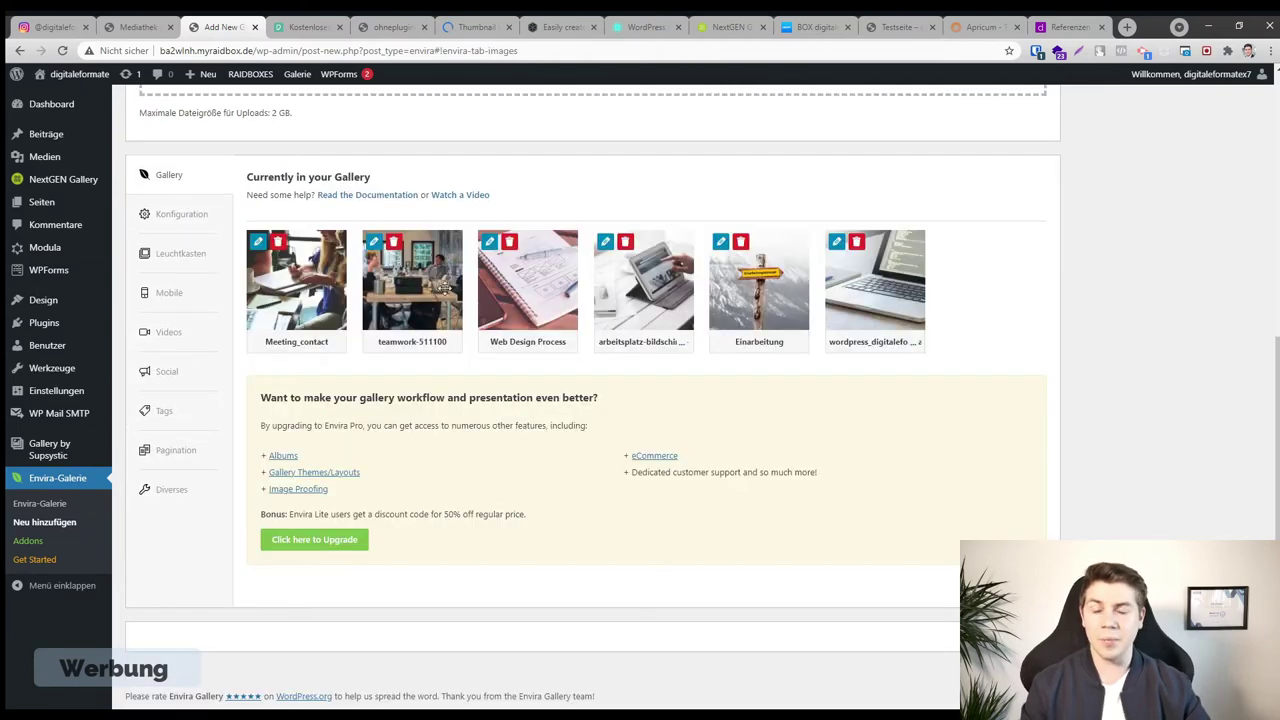
{"action": "scroll", "coordinate": [726, 318], "scroll_direction": "up", "scroll_amount": 3}
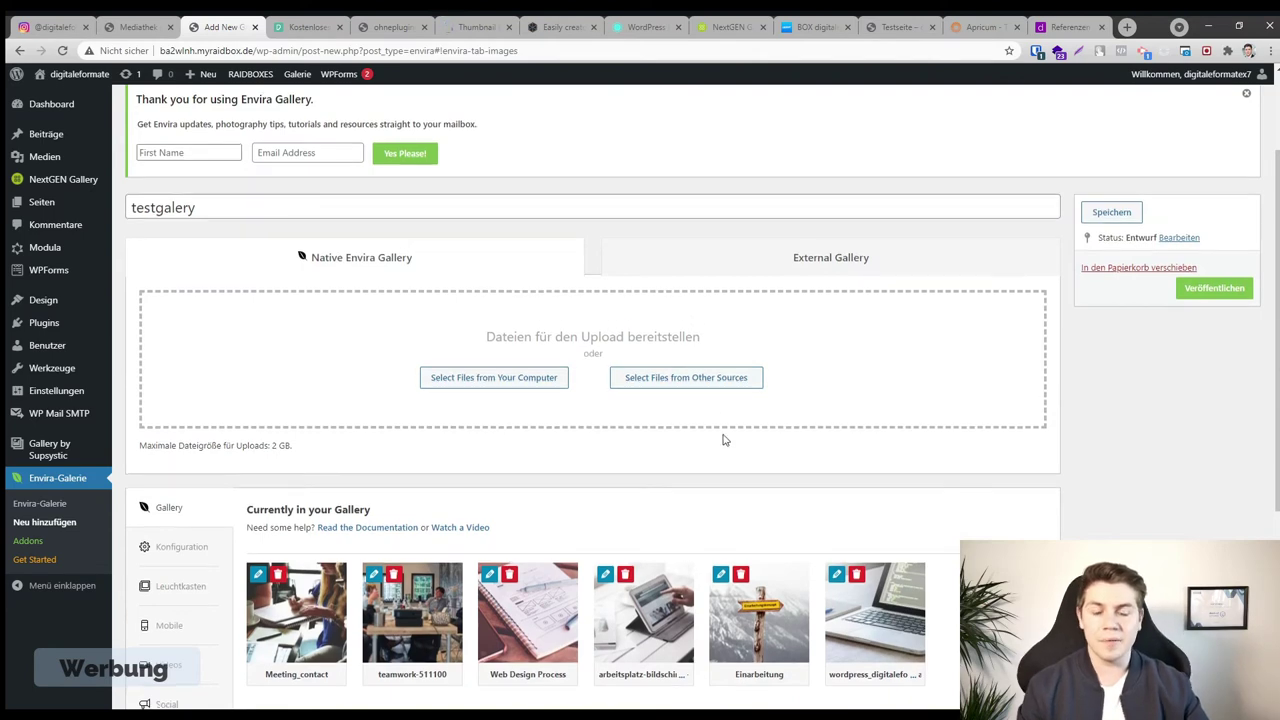
{"action": "scroll", "coordinate": [723, 437], "scroll_direction": "down", "scroll_amount": 2}
{"action": "scroll", "coordinate": [1210, 447], "scroll_direction": "up", "scroll_amount": 4}
{"action": "left_click", "coordinate": [1210, 424]}
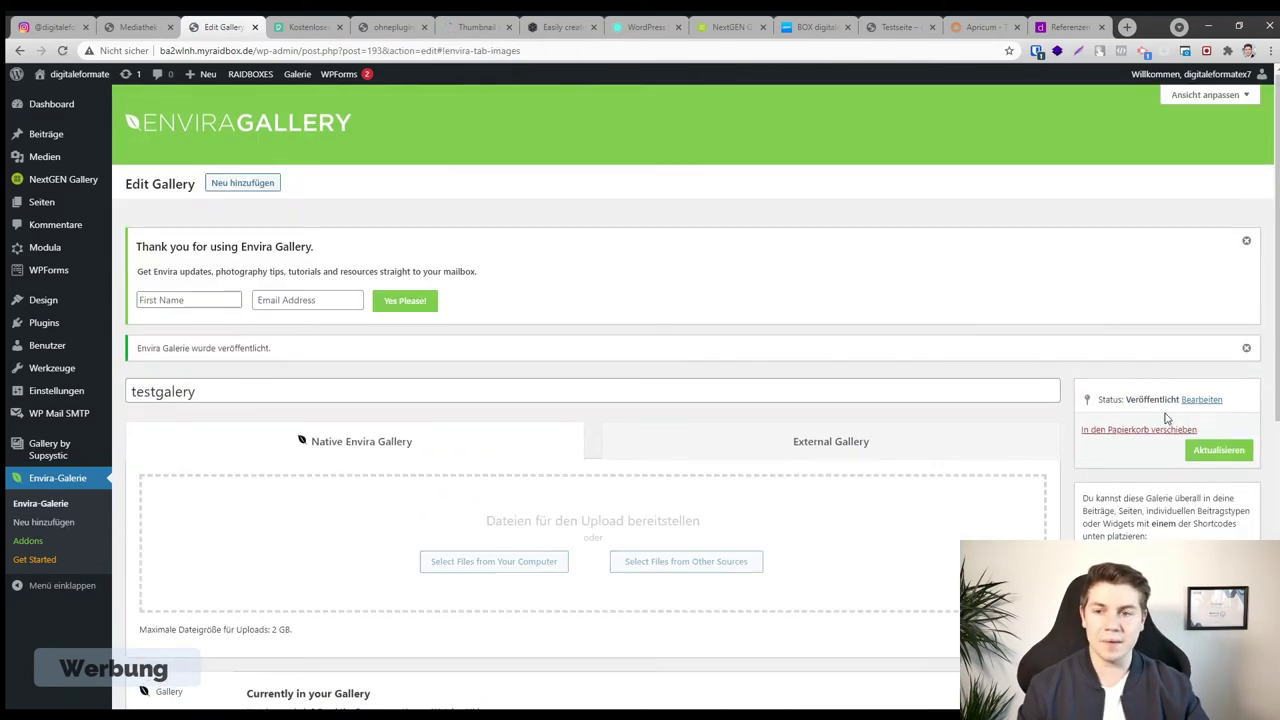
{"action": "scroll", "coordinate": [1177, 528], "scroll_direction": "down", "scroll_amount": 2}
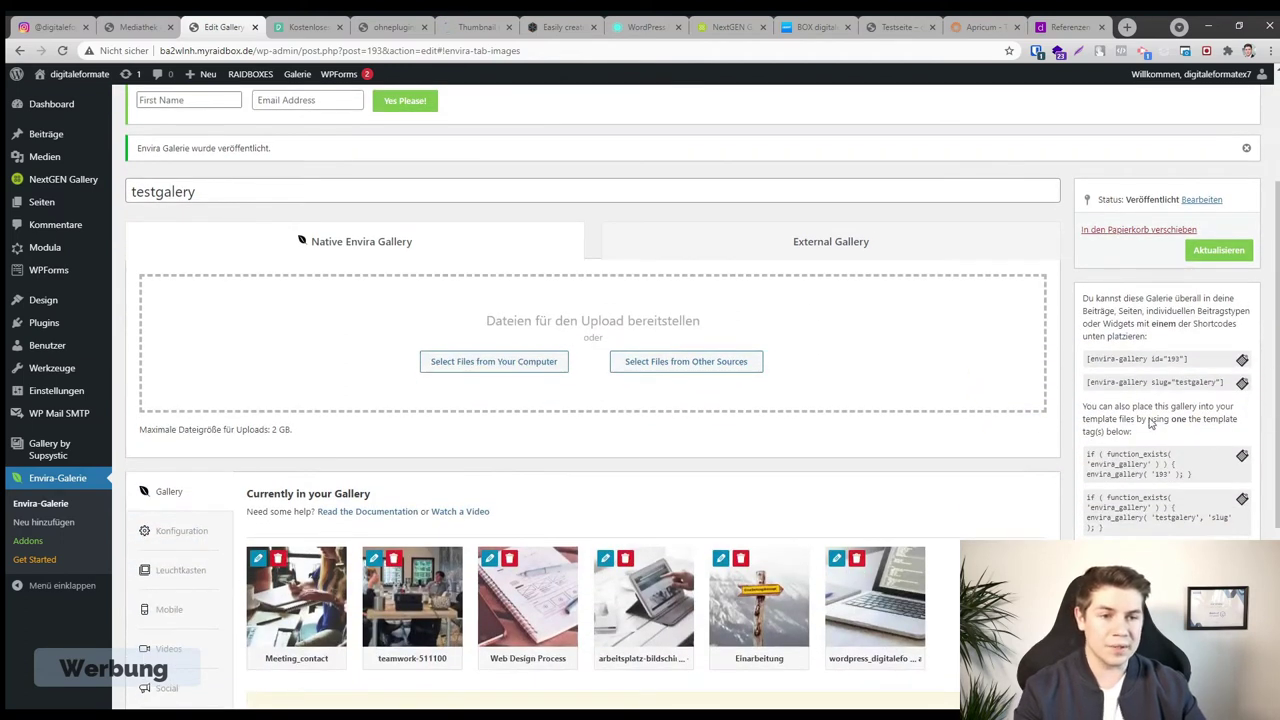
{"action": "triple_click", "coordinate": [1132, 381]}
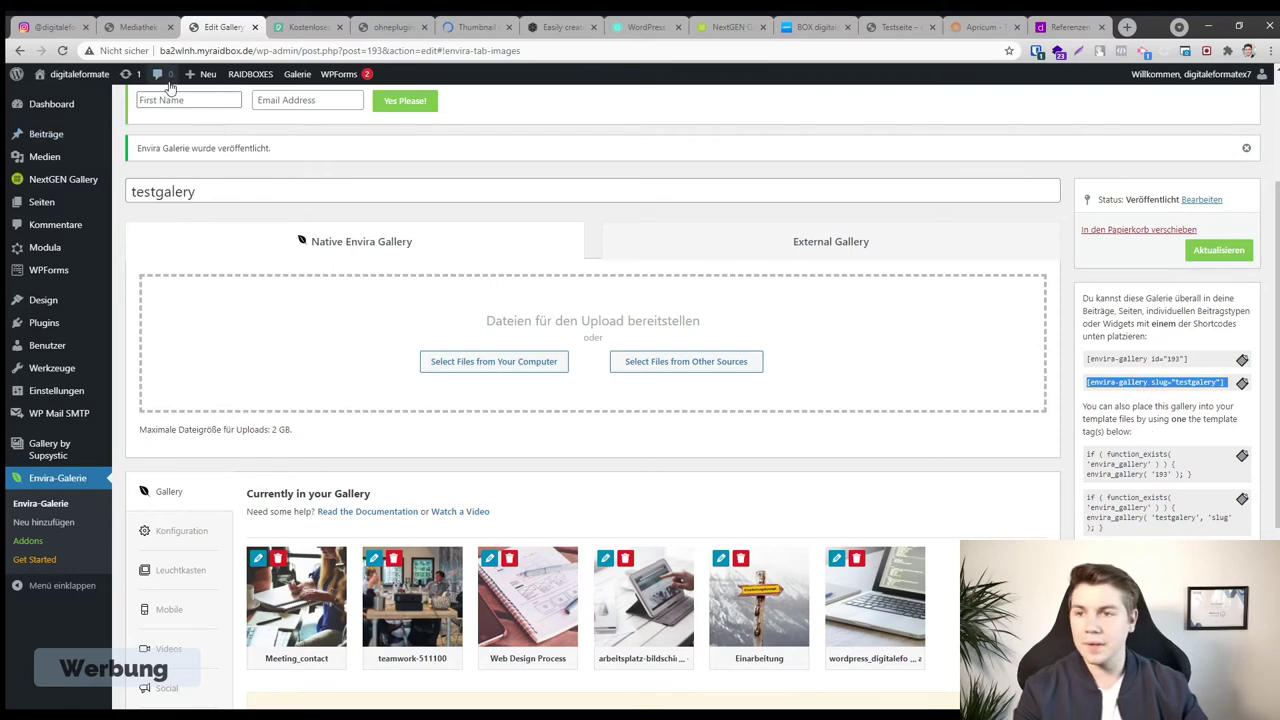
Create a new post titled "envira" with a Shortcode block containing [envira-gallery slug="testgalery"]
{"action": "mouse_move", "coordinate": [196, 85]}
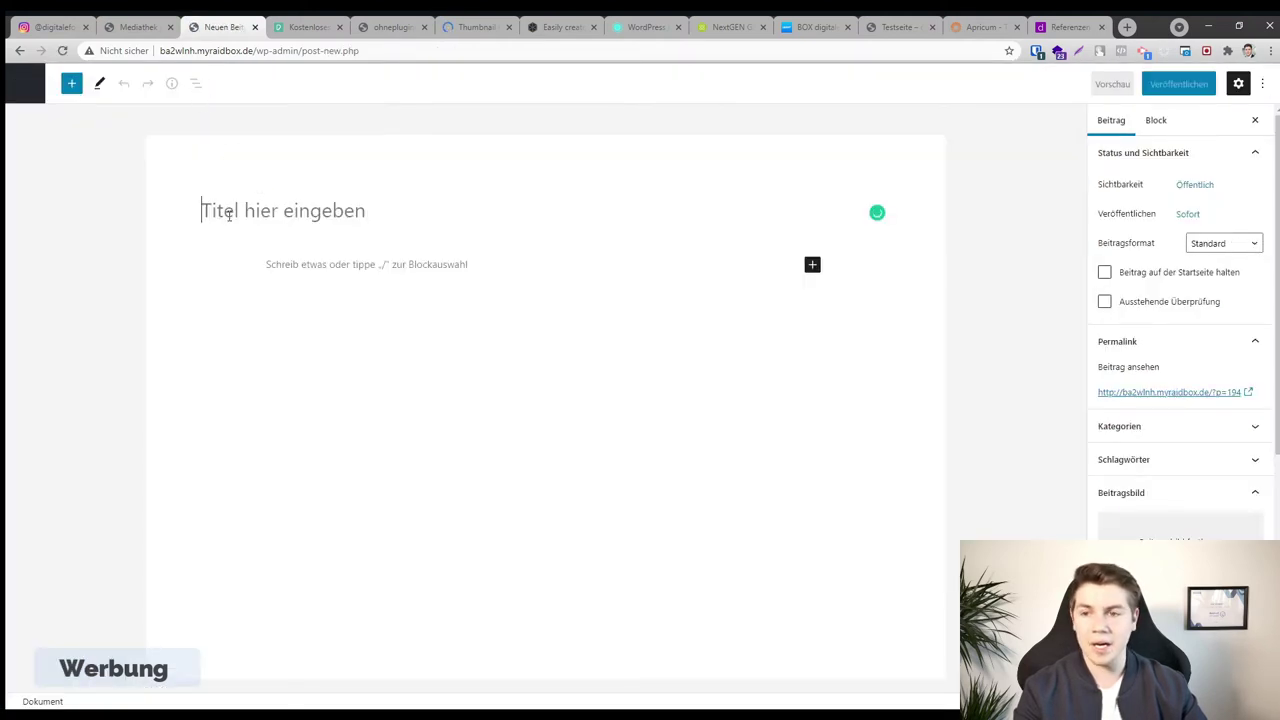
{"action": "type", "text": "envir"}
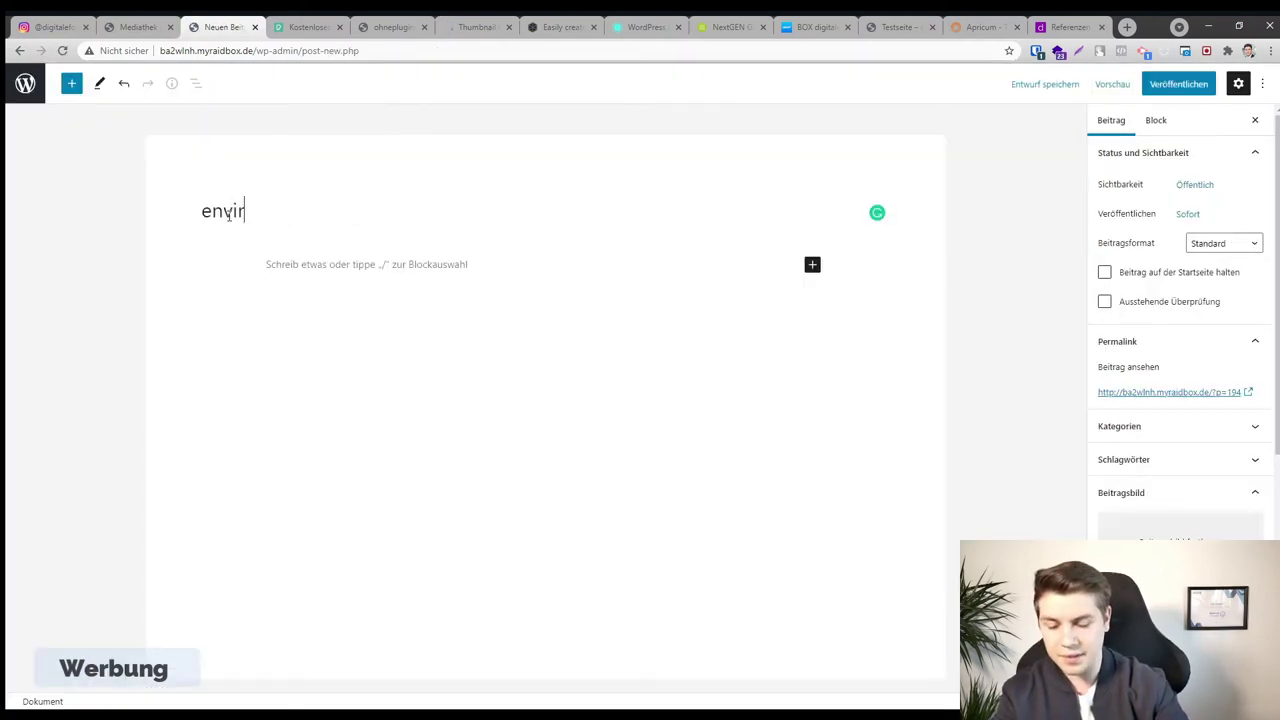
{"action": "type", "text": "a"}
{"action": "left_click", "coordinate": [334, 262]}
{"action": "left_click", "coordinate": [883, 263]}
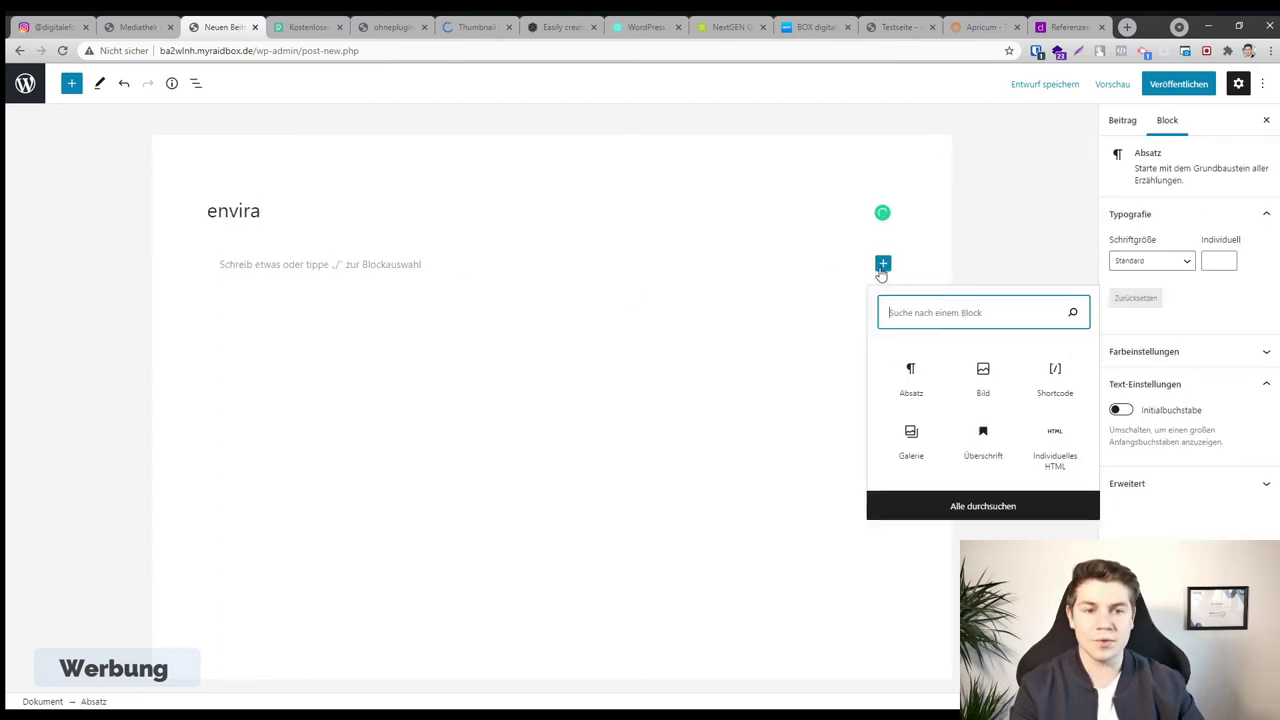
{"action": "left_click", "coordinate": [1055, 375]}
{"action": "type", "text": "[envira-gallery slug=\"testgallery\"]"}
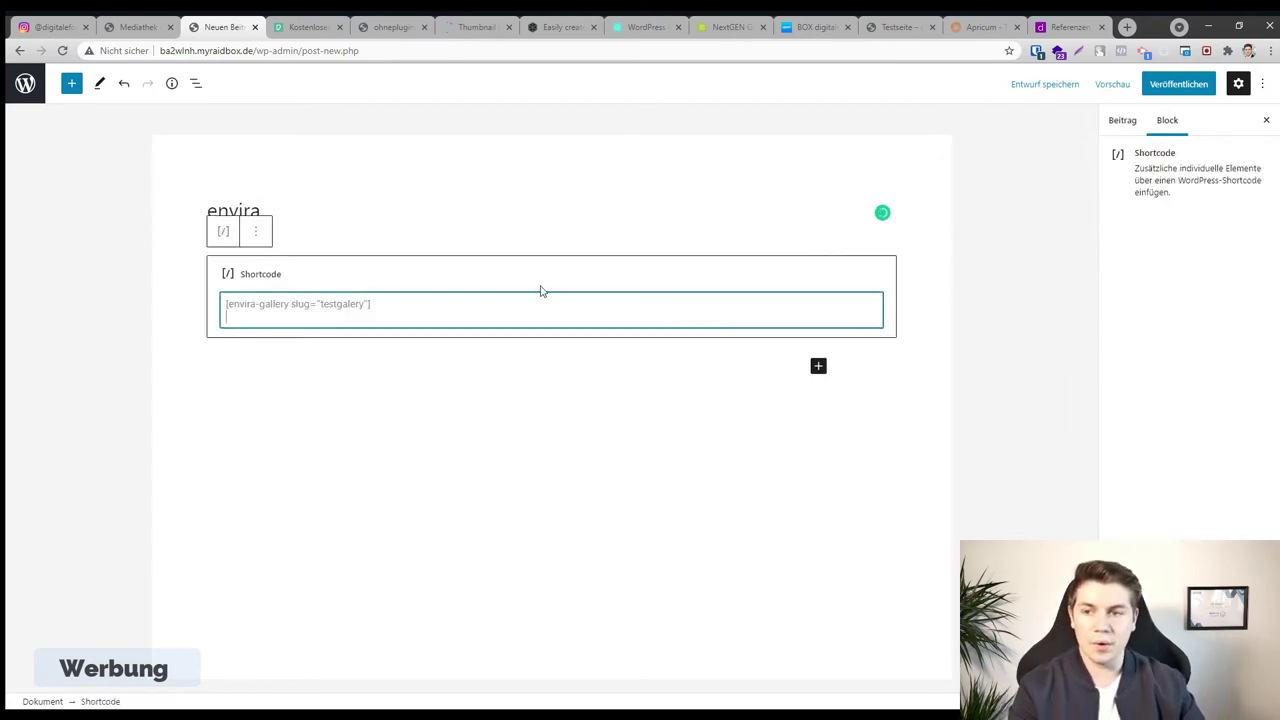
Publish the envira post and open it on the website to view the gallery
{"action": "left_click", "coordinate": [1179, 84]}
{"action": "left_click", "coordinate": [1180, 87]}
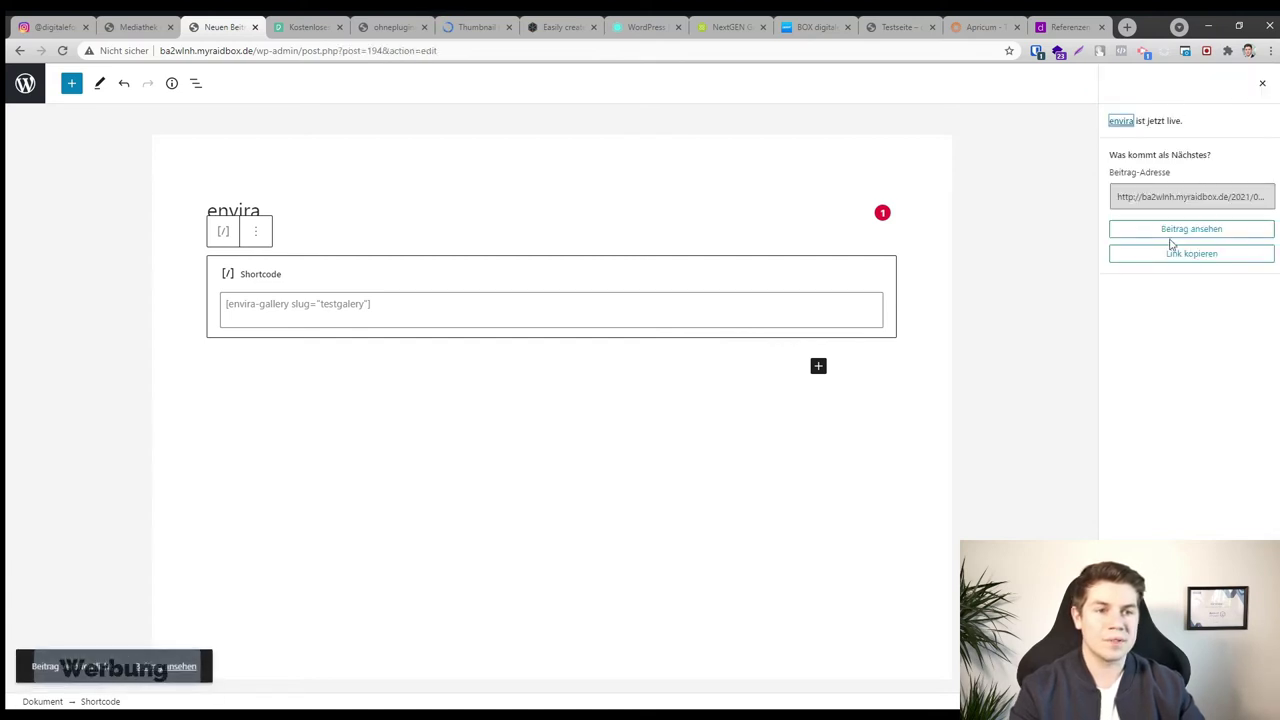
{"action": "left_click", "coordinate": [1158, 193]}
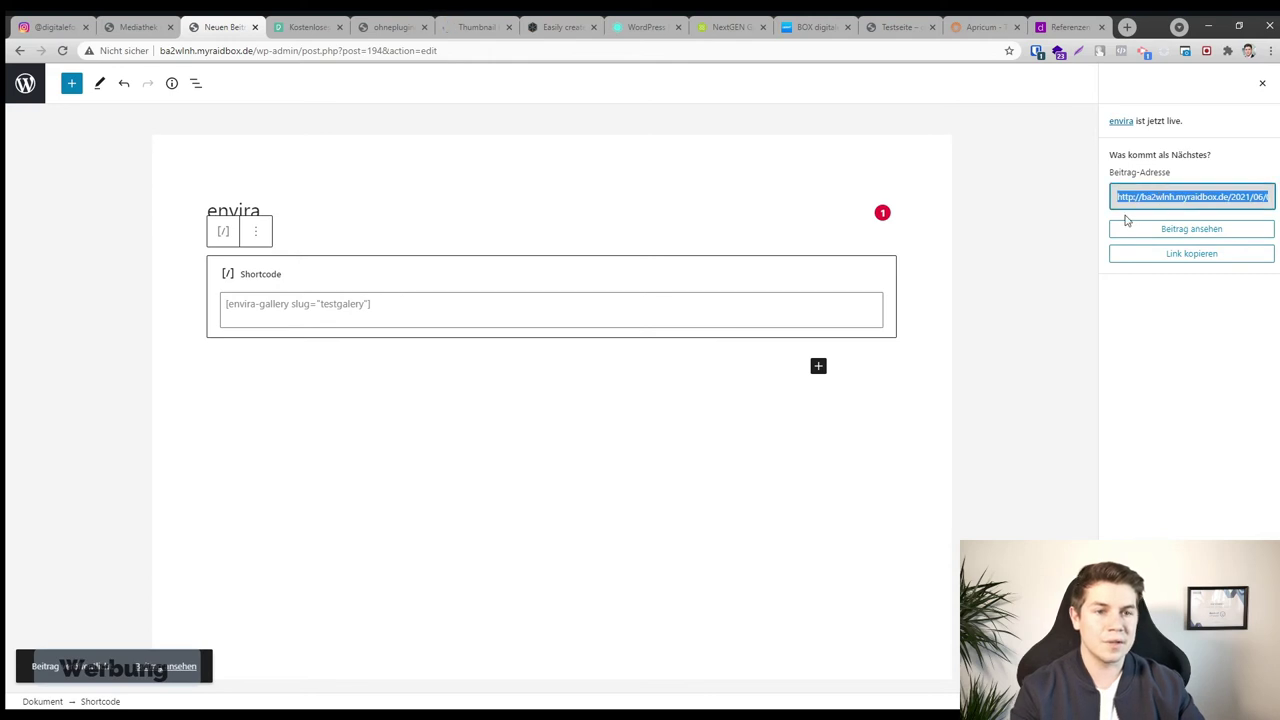
{"action": "left_click", "coordinate": [1131, 226]}
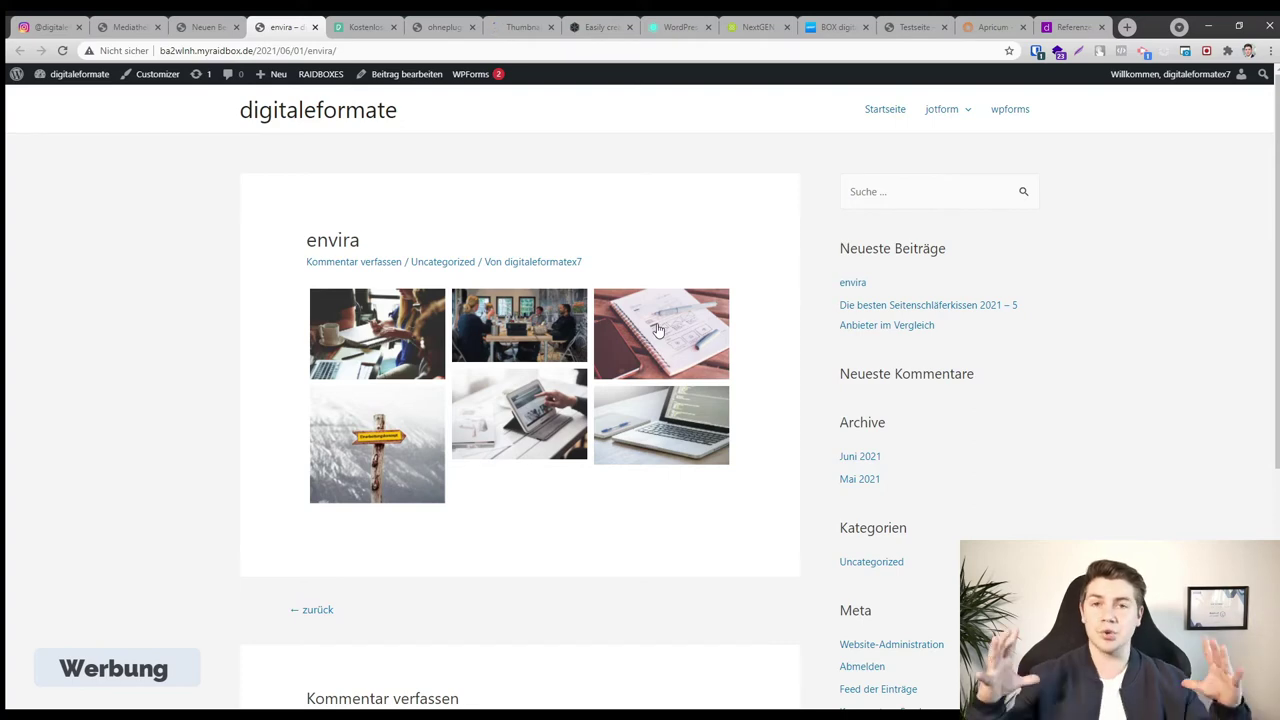
Move the Testseite browser tab ahead of the NextGEN one and load enviragallery.com/demo in it
{"action": "left_click", "coordinate": [752, 26]}
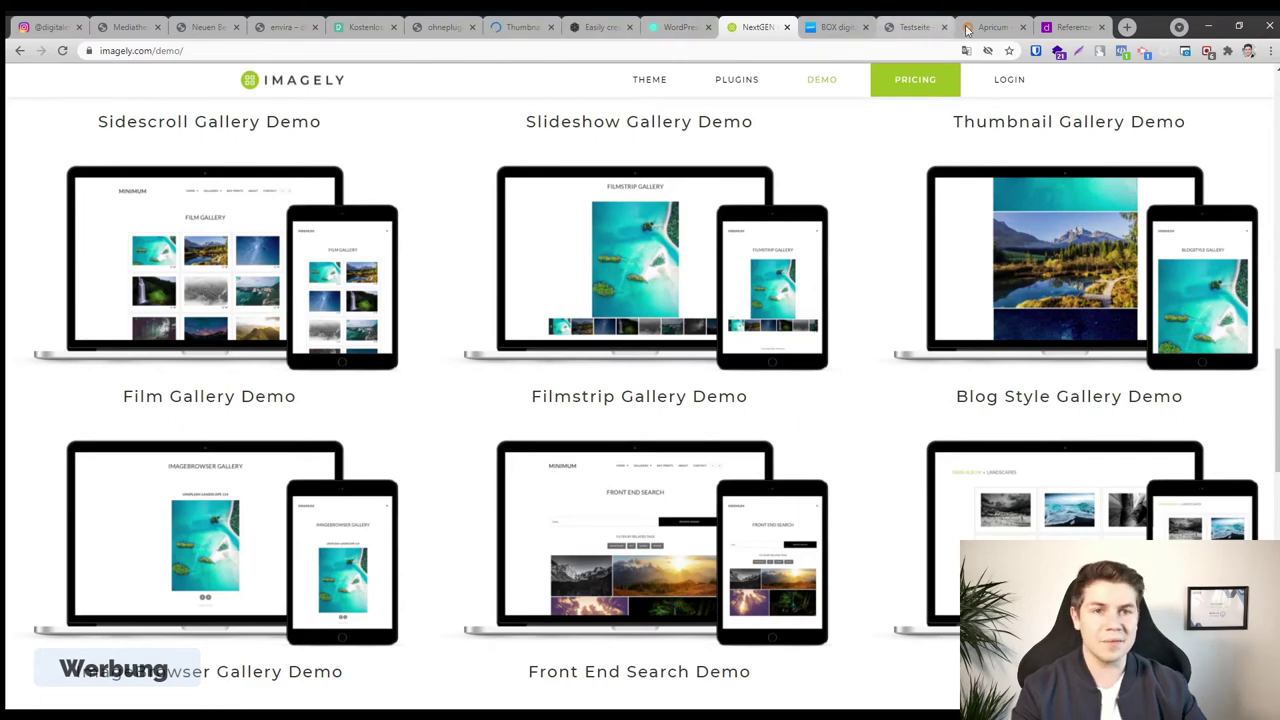
{"action": "left_click", "coordinate": [908, 24]}
{"action": "left_click_drag", "start_coordinate": [910, 22], "coordinate": [757, 24]}
{"action": "left_click", "coordinate": [670, 50]}
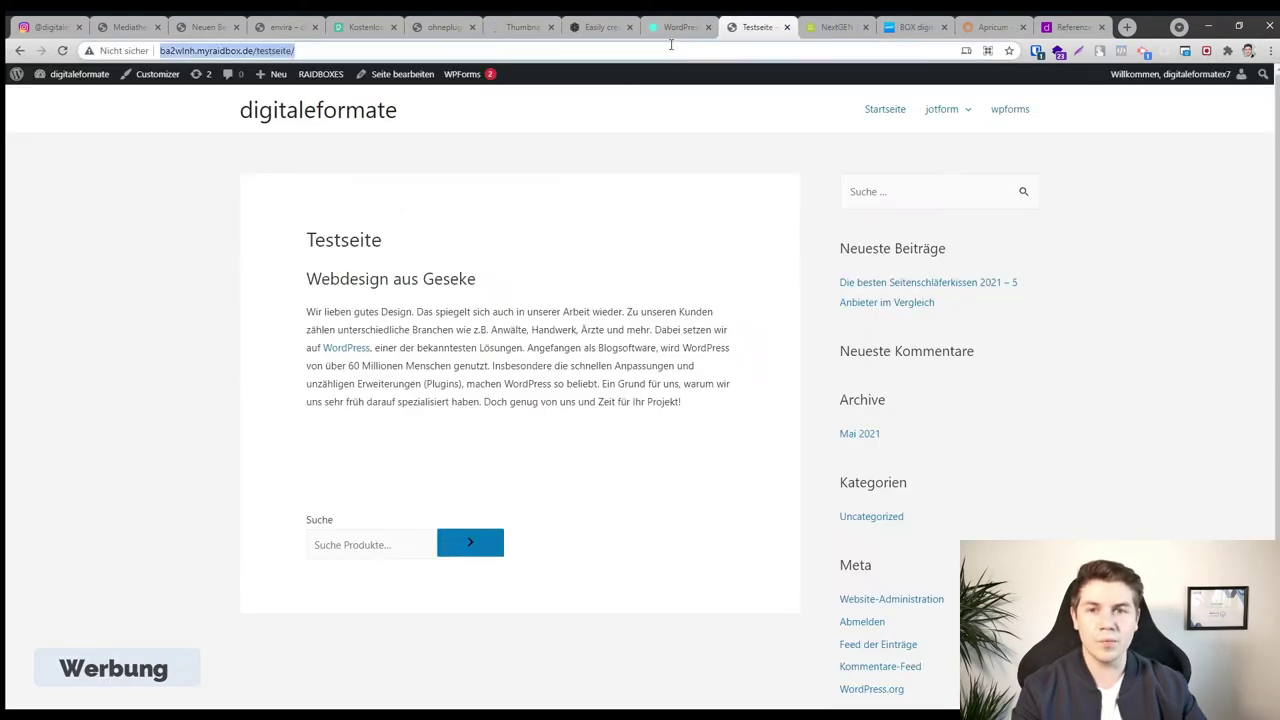
{"action": "type", "text": "envira"}
{"action": "key", "text": "Down"}
{"action": "key", "text": "Down"}
{"action": "key", "text": "Return"}
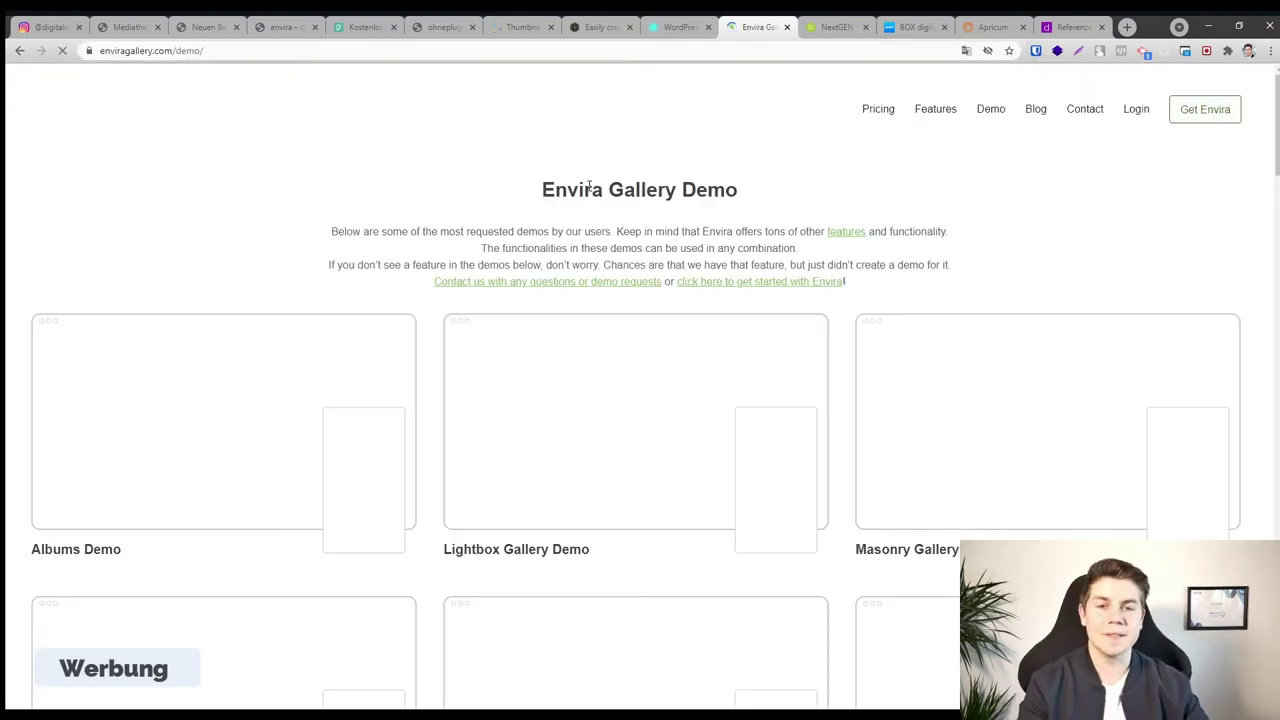
Browse the Envira demo overview, open the Lightbox Gallery Demo and page through its first three car images in the lightbox
{"action": "scroll", "coordinate": [457, 380], "scroll_direction": "down", "scroll_amount": 10}
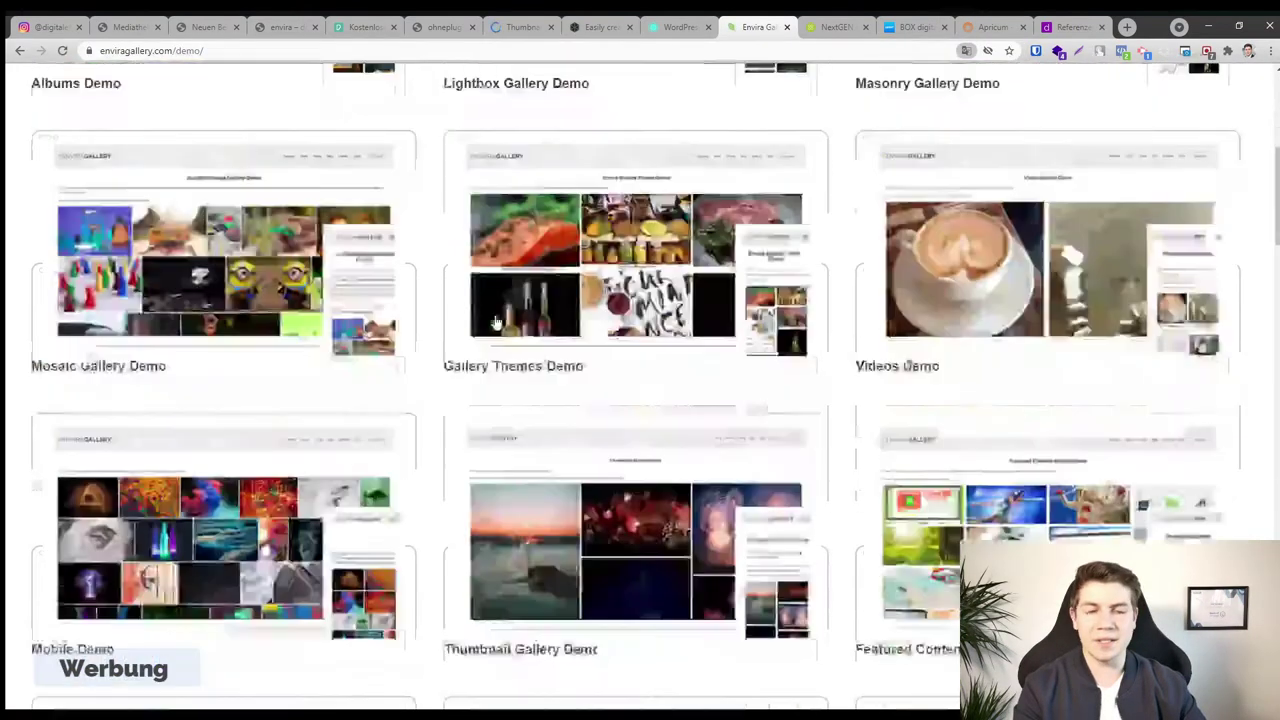
{"action": "scroll", "coordinate": [505, 331], "scroll_direction": "up", "scroll_amount": 3}
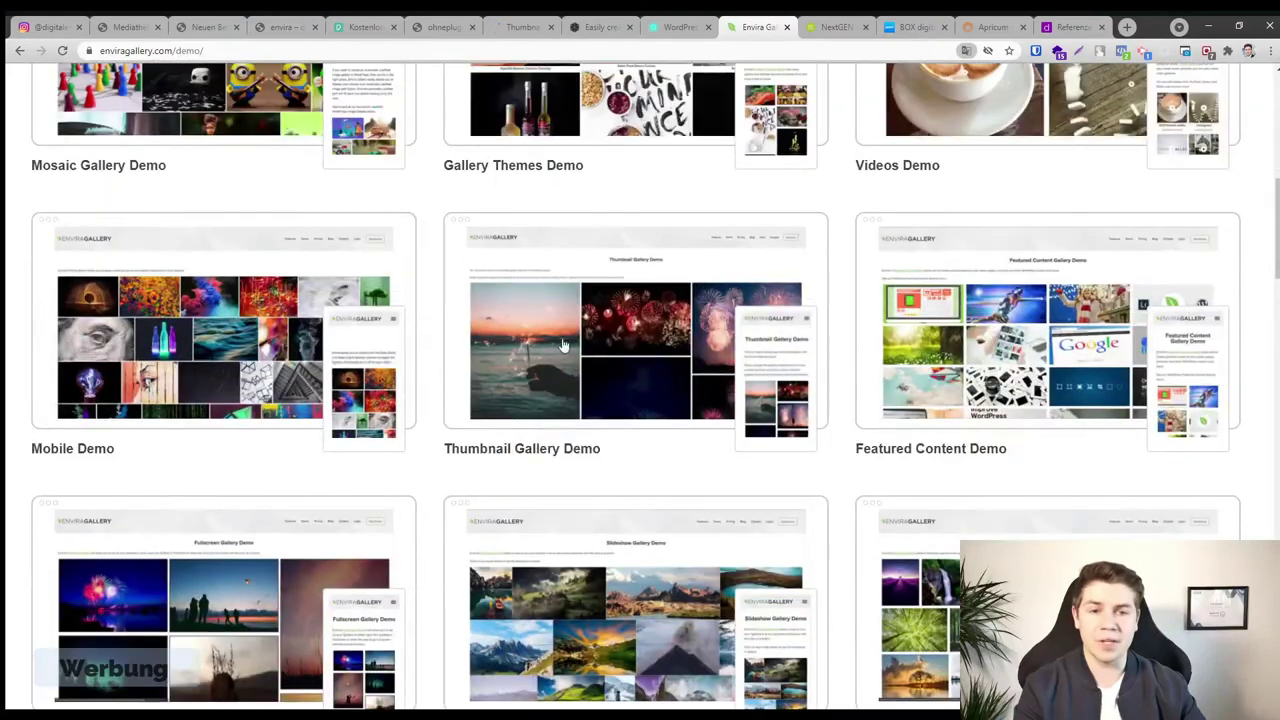
{"action": "scroll", "coordinate": [708, 343], "scroll_direction": "down", "scroll_amount": 2}
{"action": "scroll", "coordinate": [980, 449], "scroll_direction": "up", "scroll_amount": 6}
{"action": "scroll", "coordinate": [950, 460], "scroll_direction": "up", "scroll_amount": 3}
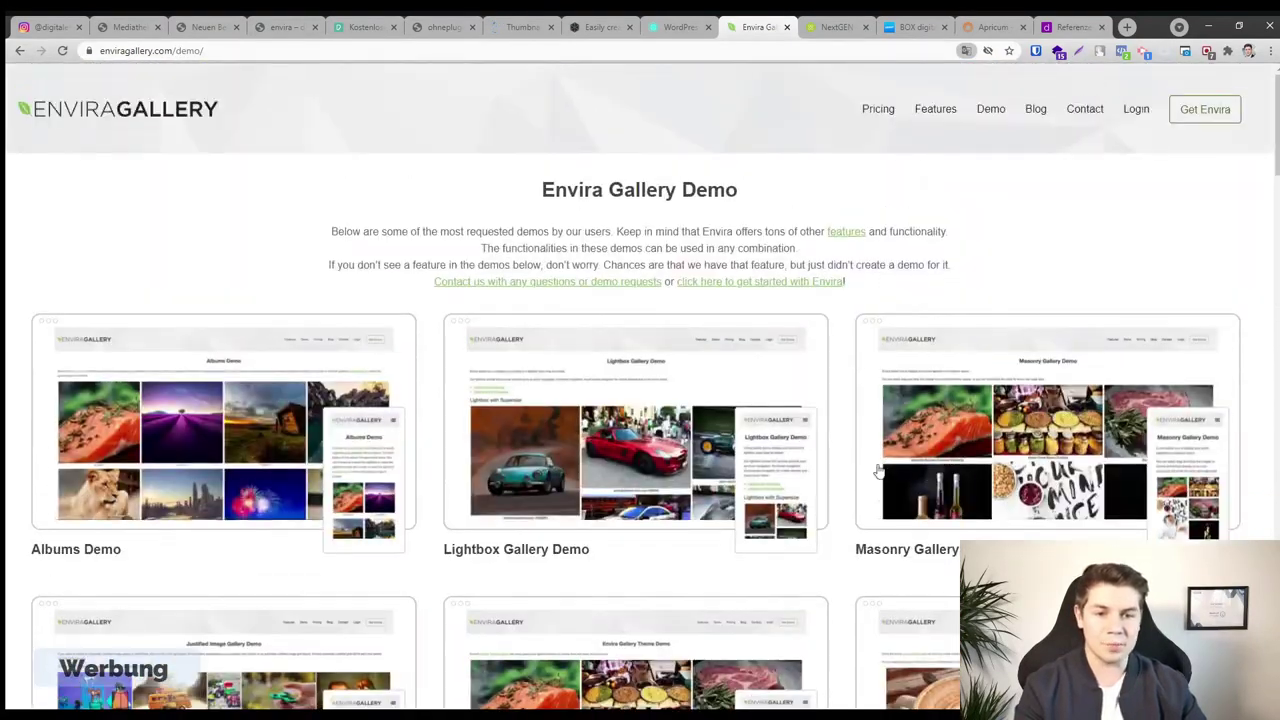
{"action": "left_click", "coordinate": [706, 467]}
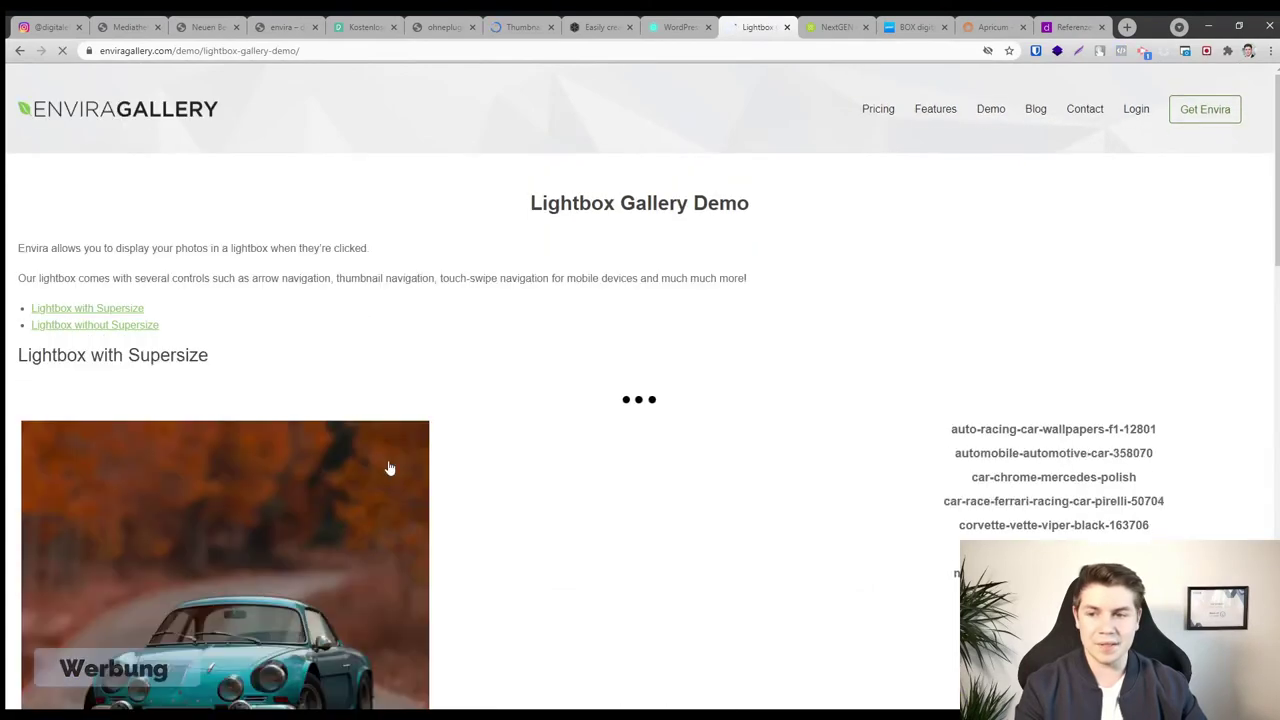
{"action": "scroll", "coordinate": [522, 449], "scroll_direction": "down", "scroll_amount": 3}
{"action": "left_click", "coordinate": [305, 330]}
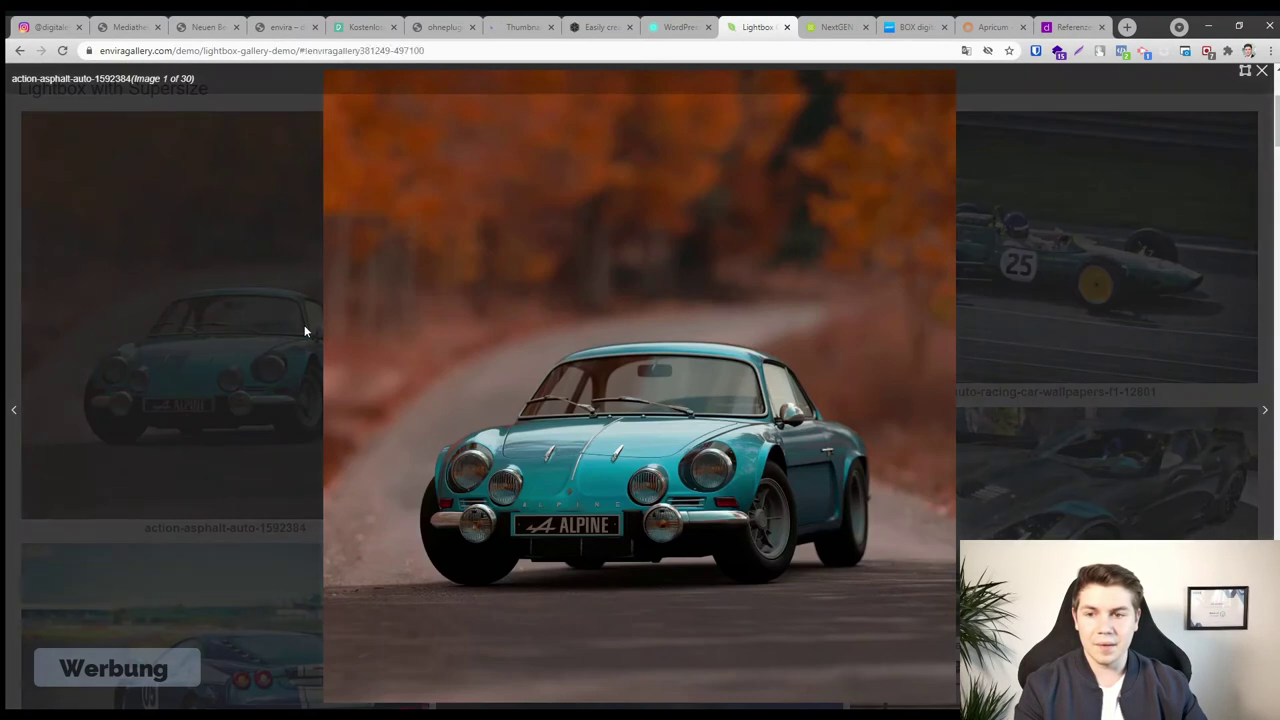
{"action": "left_click", "coordinate": [1262, 415]}
{"action": "left_click", "coordinate": [1262, 415]}
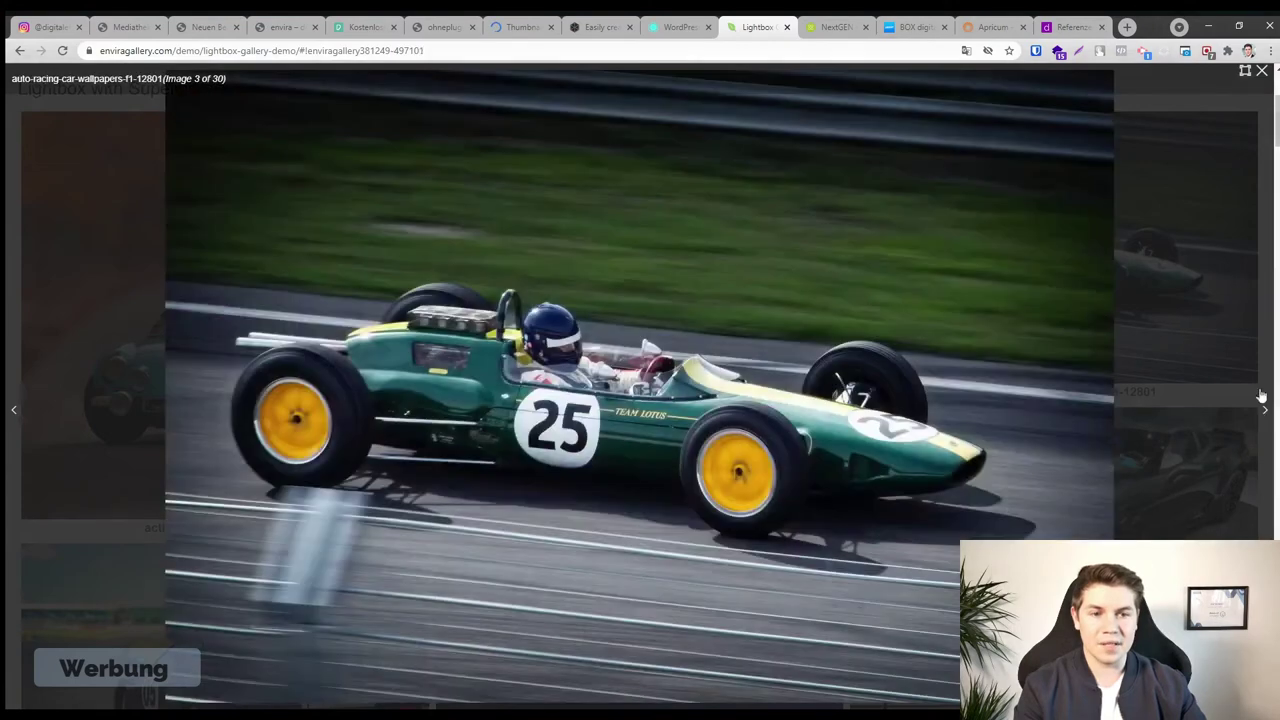
{"action": "left_click", "coordinate": [1263, 72]}
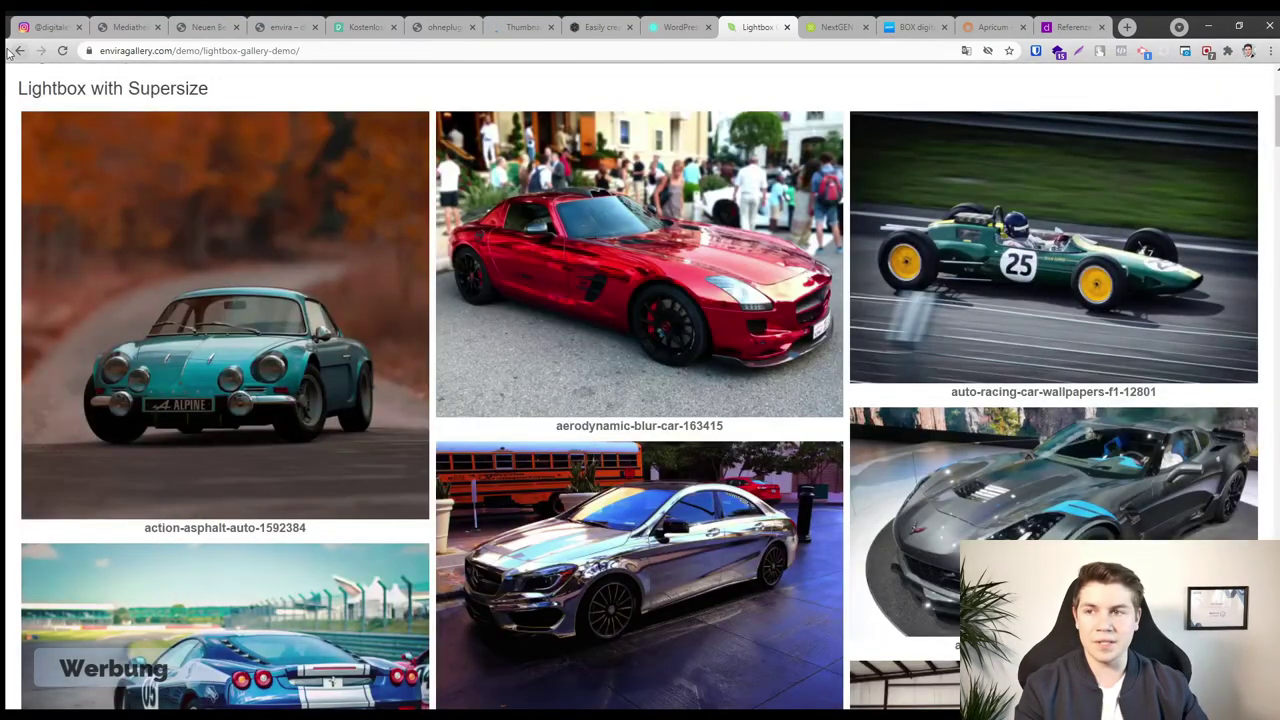
Return to the Envira demo overview and examine the further demos, such as Downloads, WooCommerce, Zoom, Tags and Watermark
{"action": "left_click", "coordinate": [14, 51]}
{"action": "left_click", "coordinate": [14, 51]}
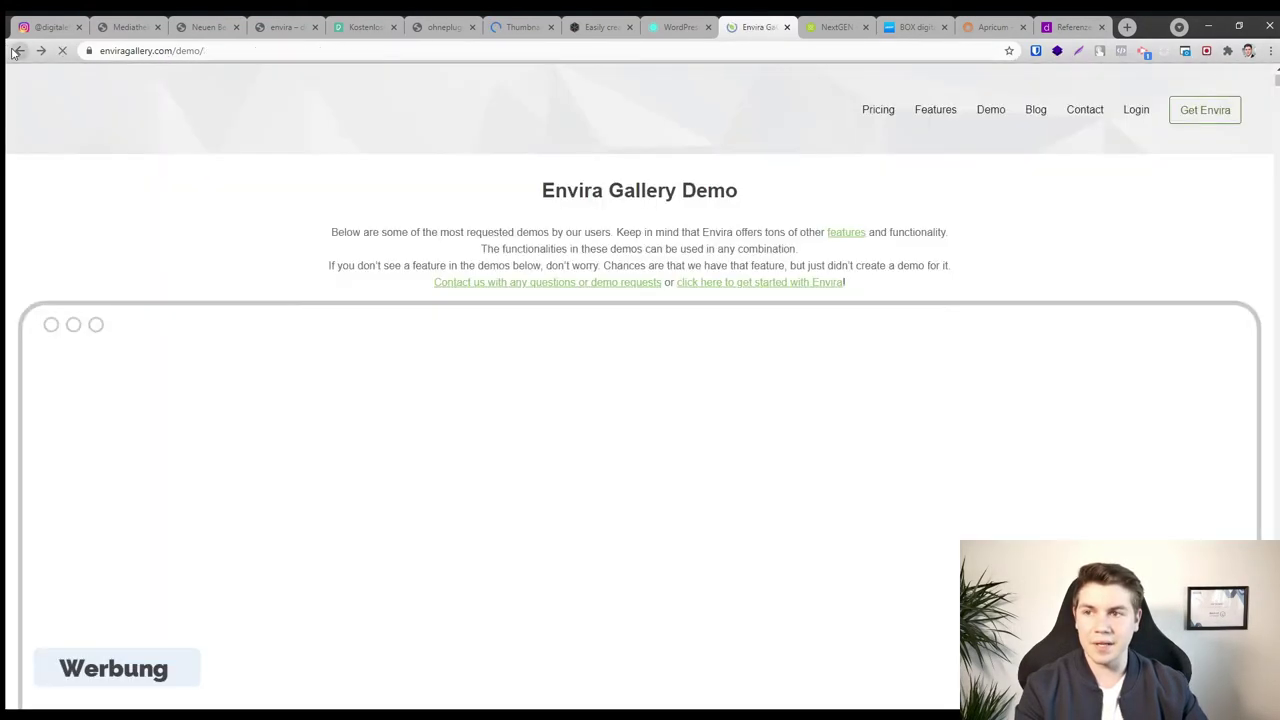
{"action": "scroll", "coordinate": [497, 334], "scroll_direction": "down", "scroll_amount": 4}
{"action": "scroll", "coordinate": [497, 334], "scroll_direction": "down", "scroll_amount": 10}
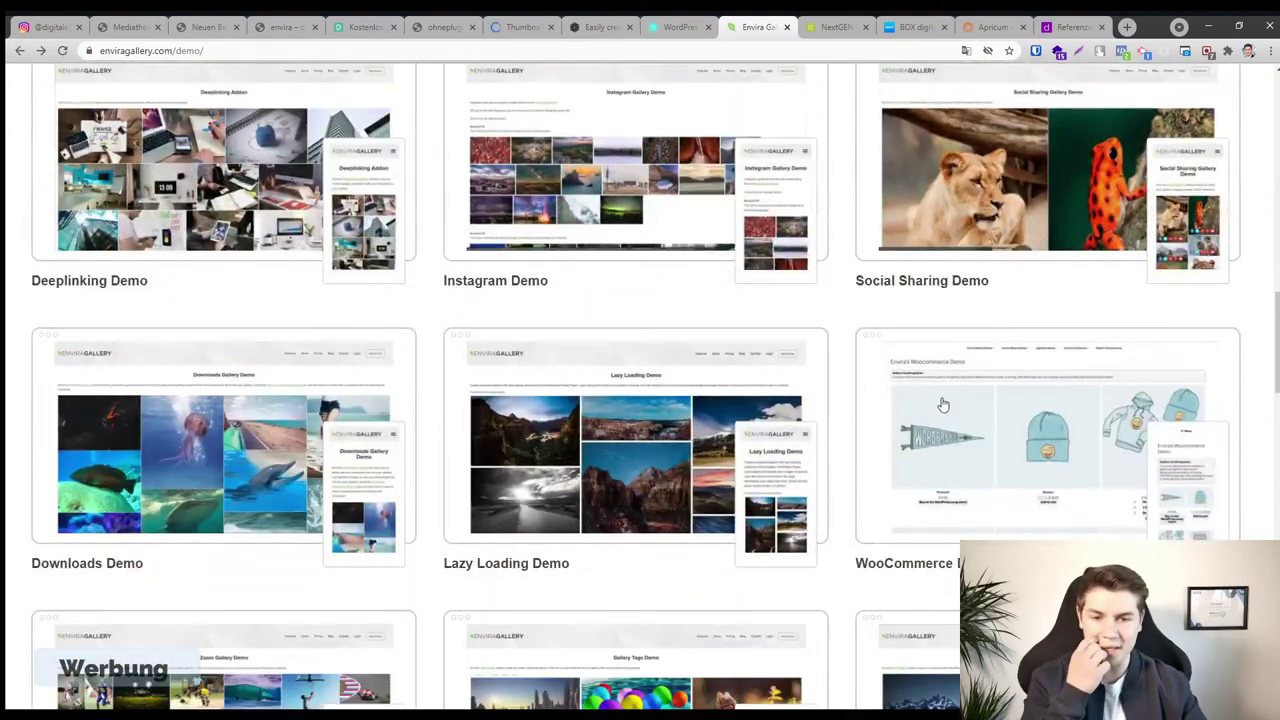
{"action": "scroll", "coordinate": [755, 373], "scroll_direction": "down", "scroll_amount": 4}
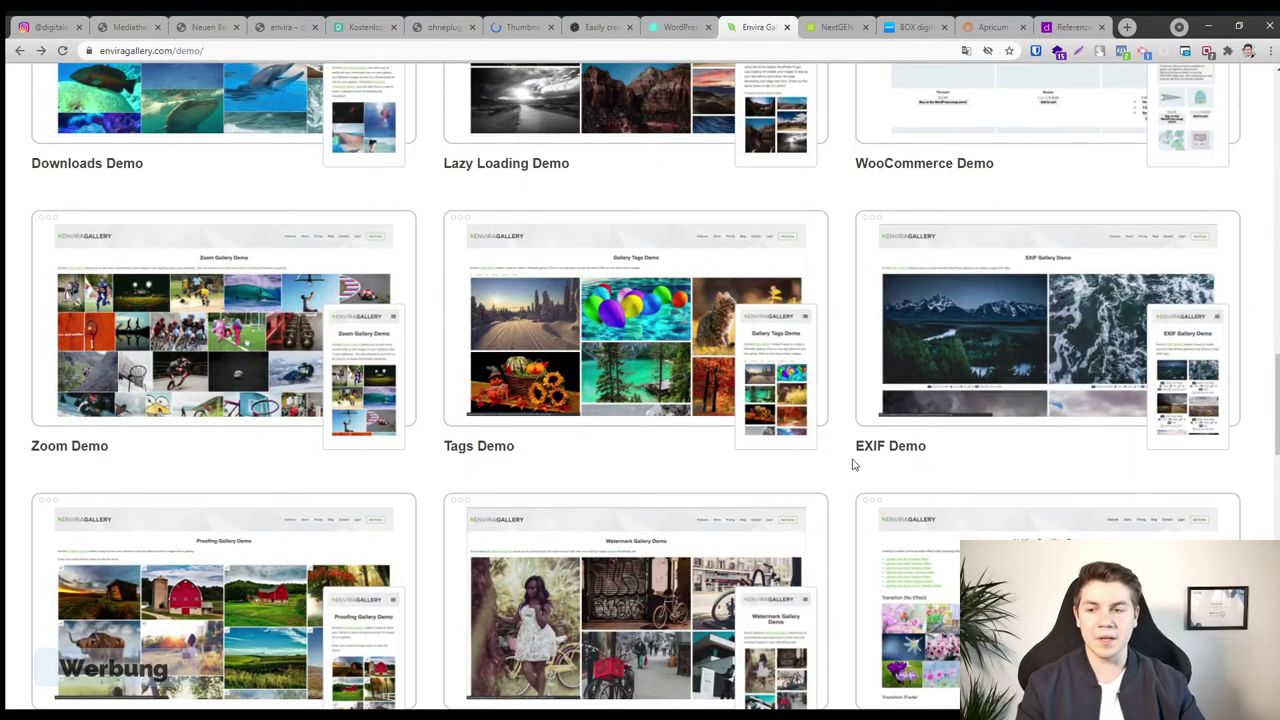
{"action": "scroll", "coordinate": [853, 464], "scroll_direction": "down", "scroll_amount": 1}
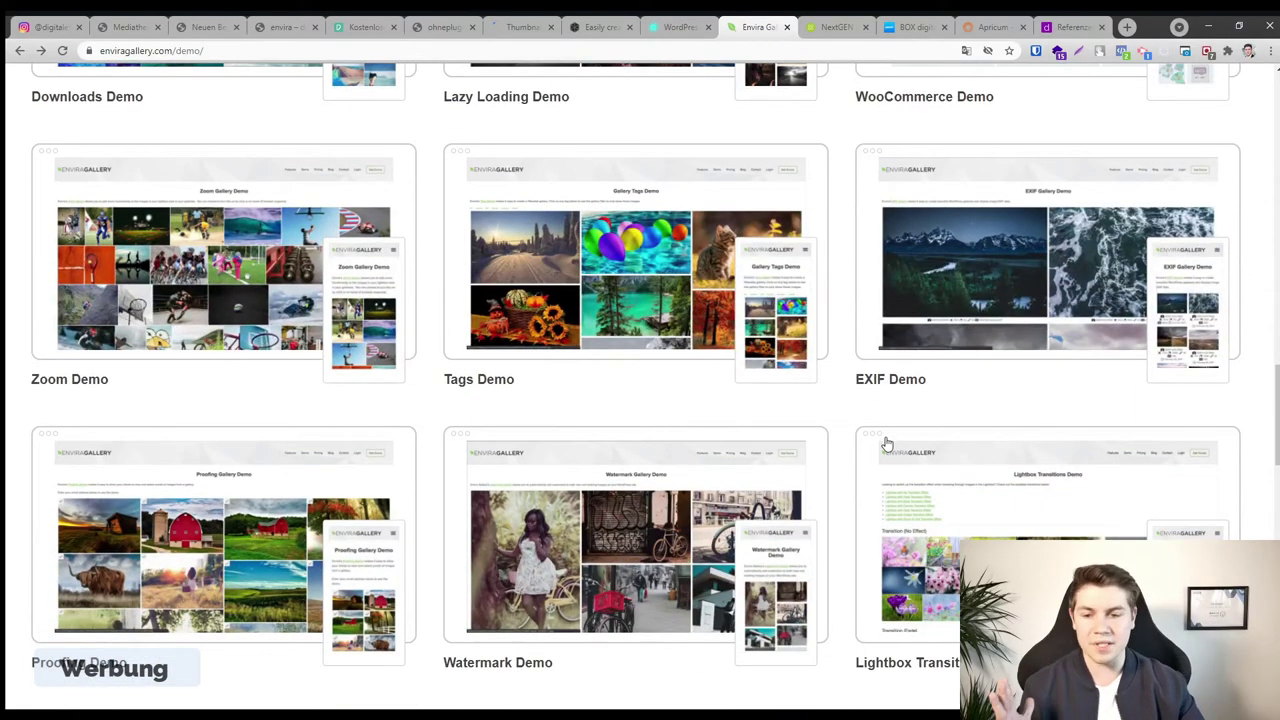
{"action": "scroll", "coordinate": [885, 443], "scroll_direction": "down", "scroll_amount": 3}
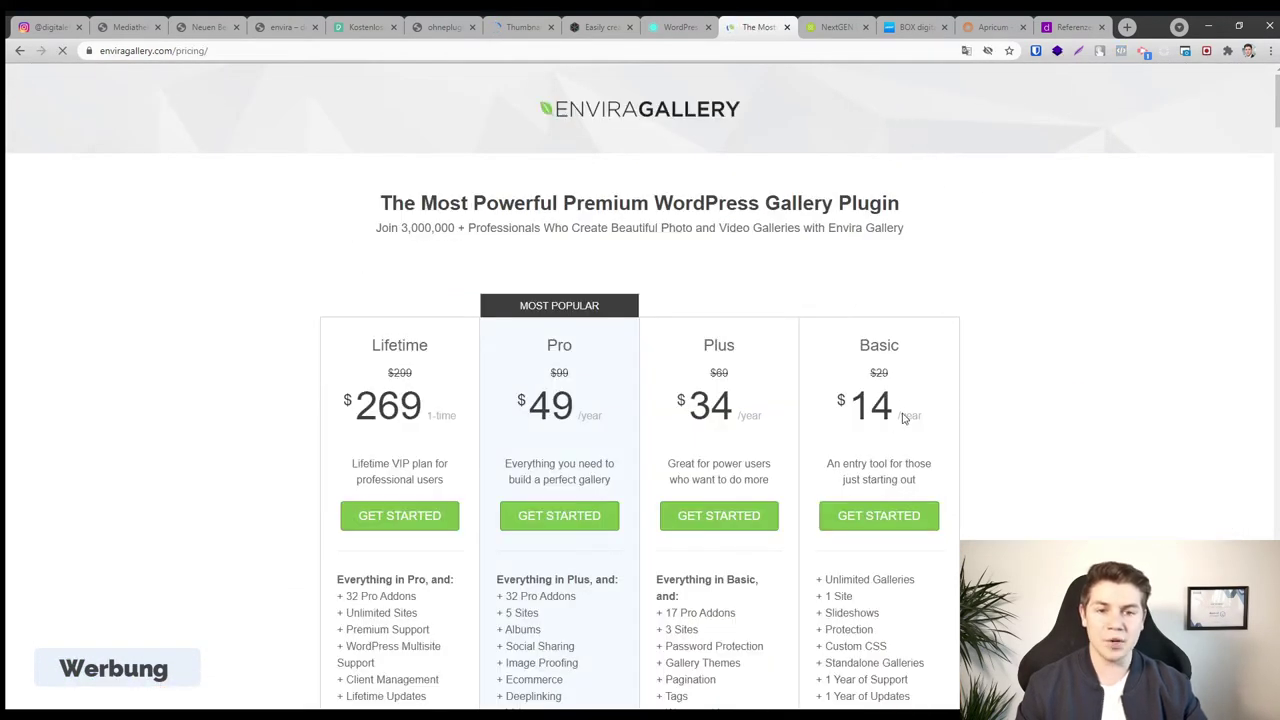
Open Envira Gallery's pricing page and highlight the Basic plan's yearly price and its Unlimited Galleries feature
{"action": "double_click", "coordinate": [915, 412]}
{"action": "left_click", "coordinate": [1110, 443]}
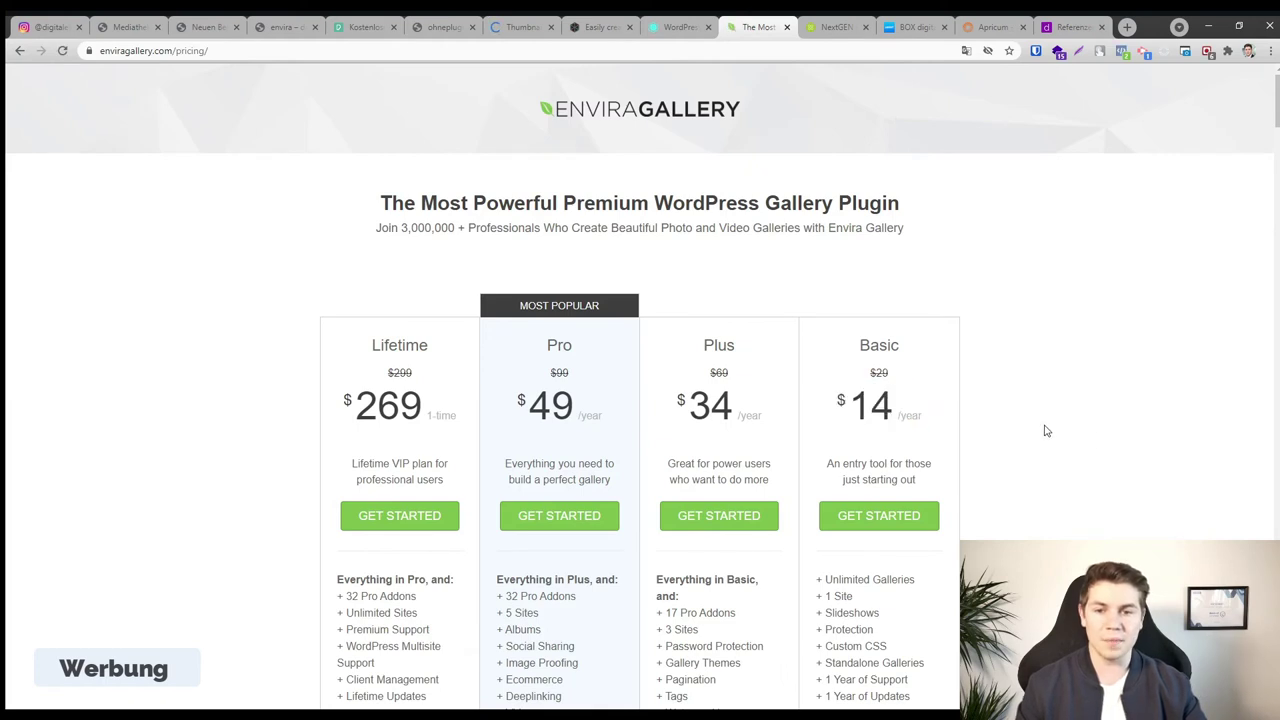
{"action": "scroll", "coordinate": [1049, 431], "scroll_direction": "down", "scroll_amount": 2}
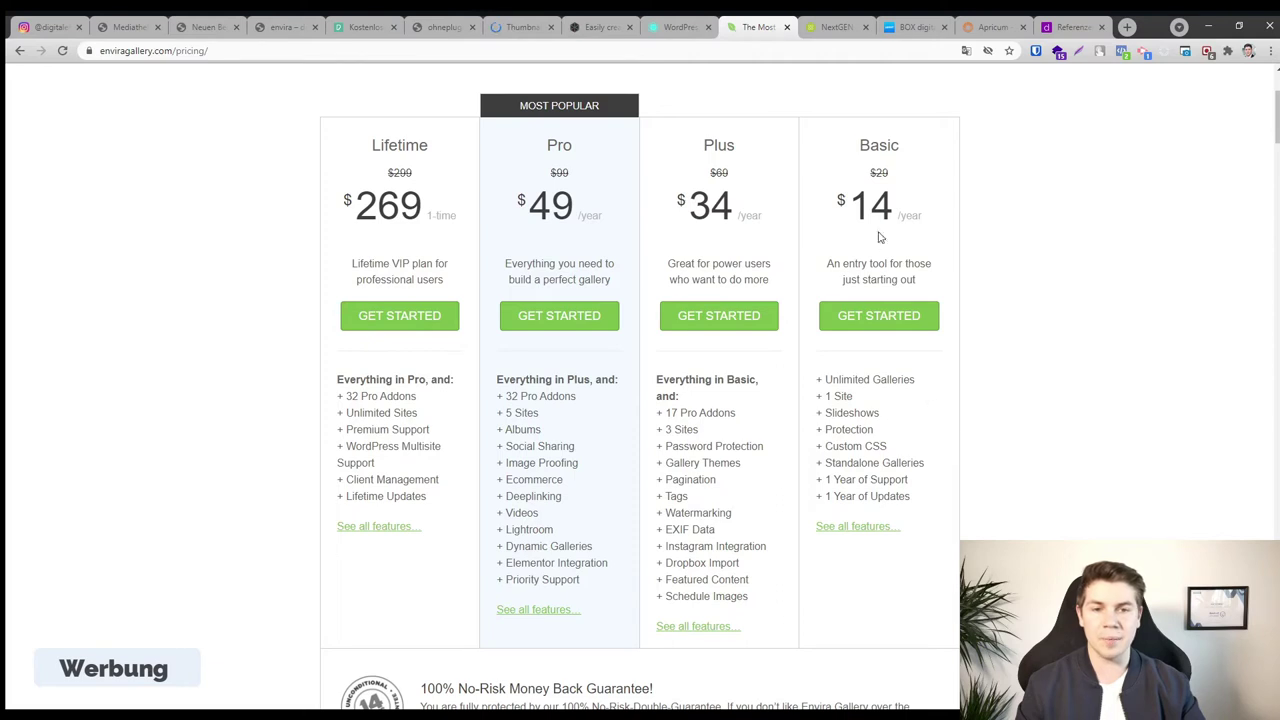
{"action": "left_click_drag", "start_coordinate": [916, 216], "coordinate": [837, 222]}
{"action": "left_click_drag", "start_coordinate": [916, 380], "coordinate": [816, 381]}
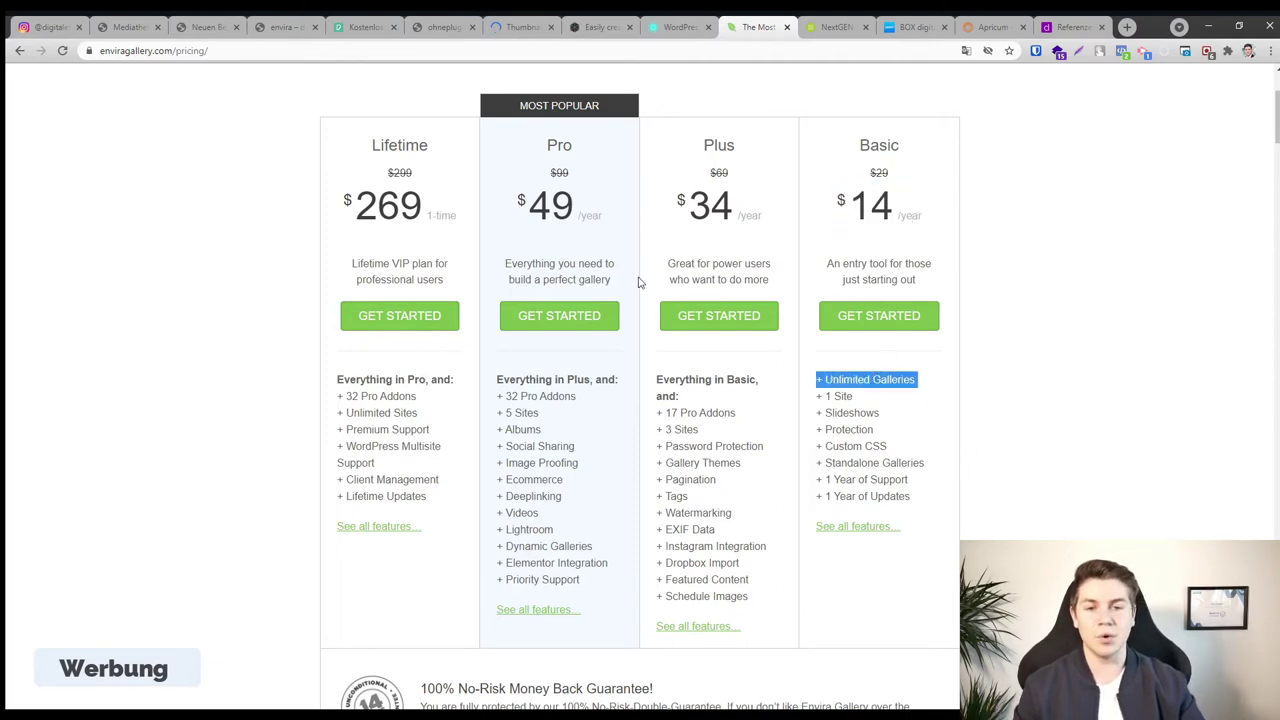
Leave Envira's pricing page, return to the WordPress admin and open the gallery management page of NextGEN Gallery
{"action": "left_click", "coordinate": [19, 50]}
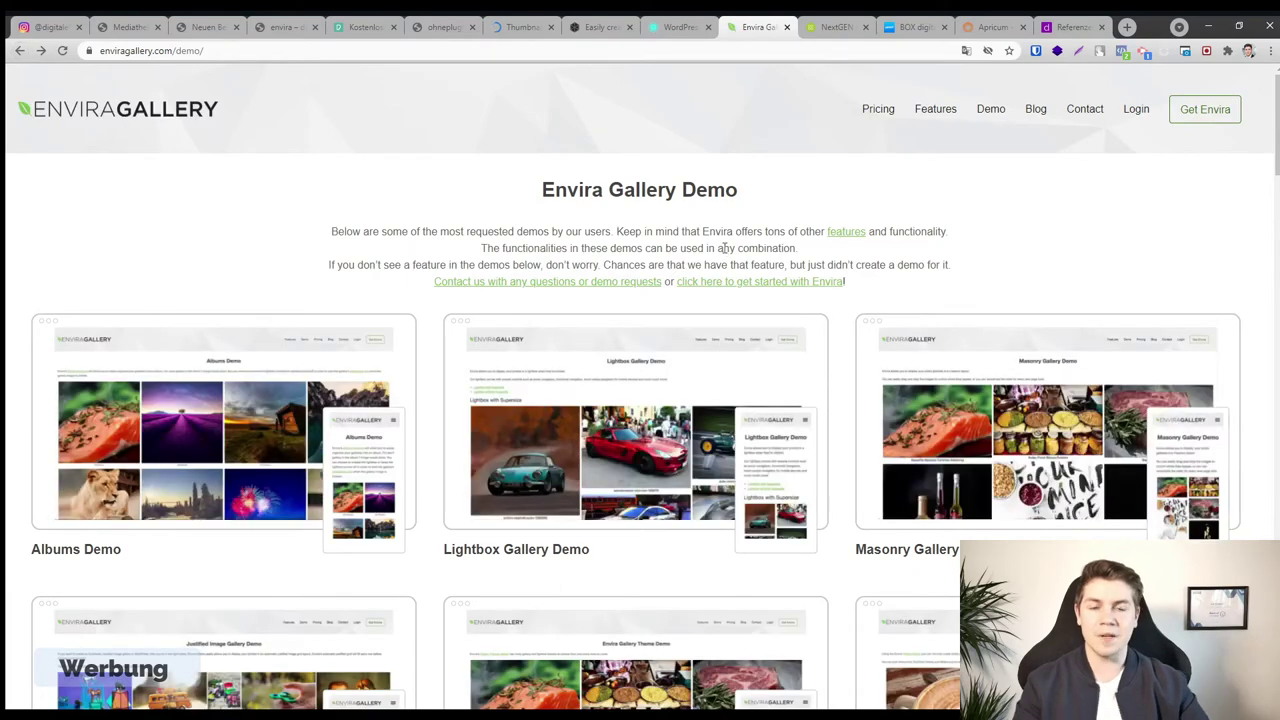
{"action": "left_click", "coordinate": [520, 27]}
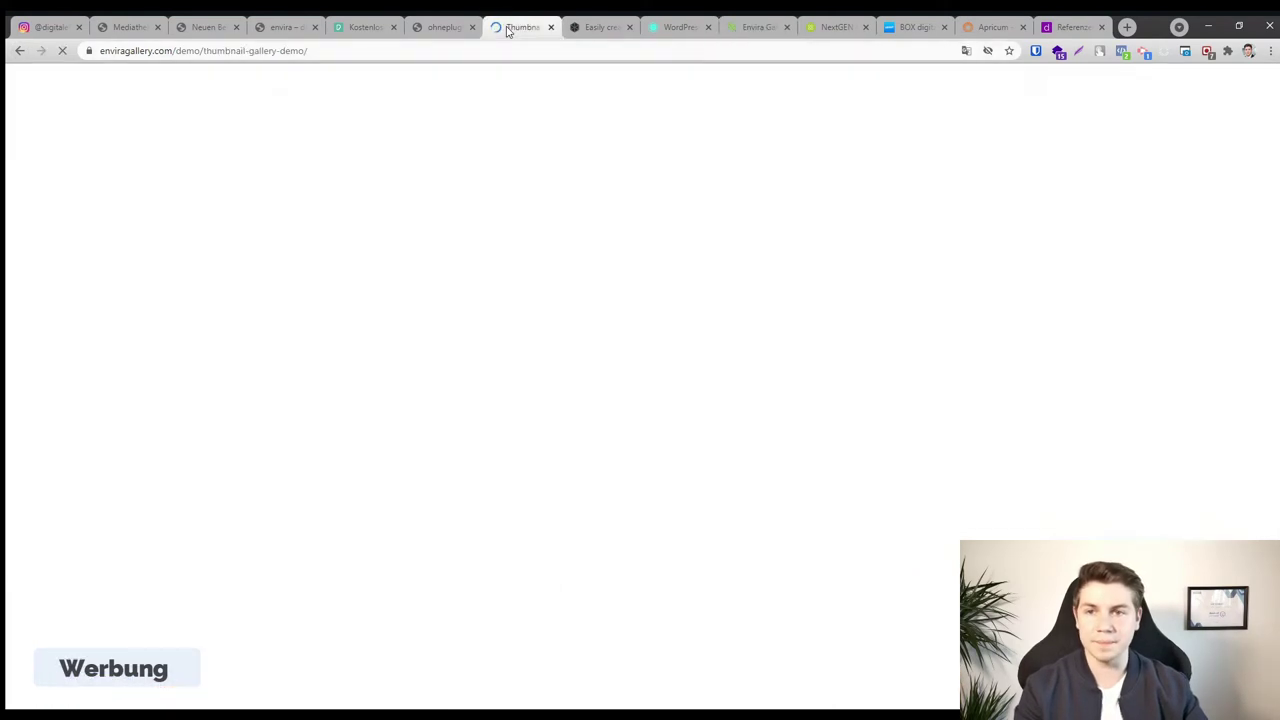
{"action": "left_click", "coordinate": [287, 27]}
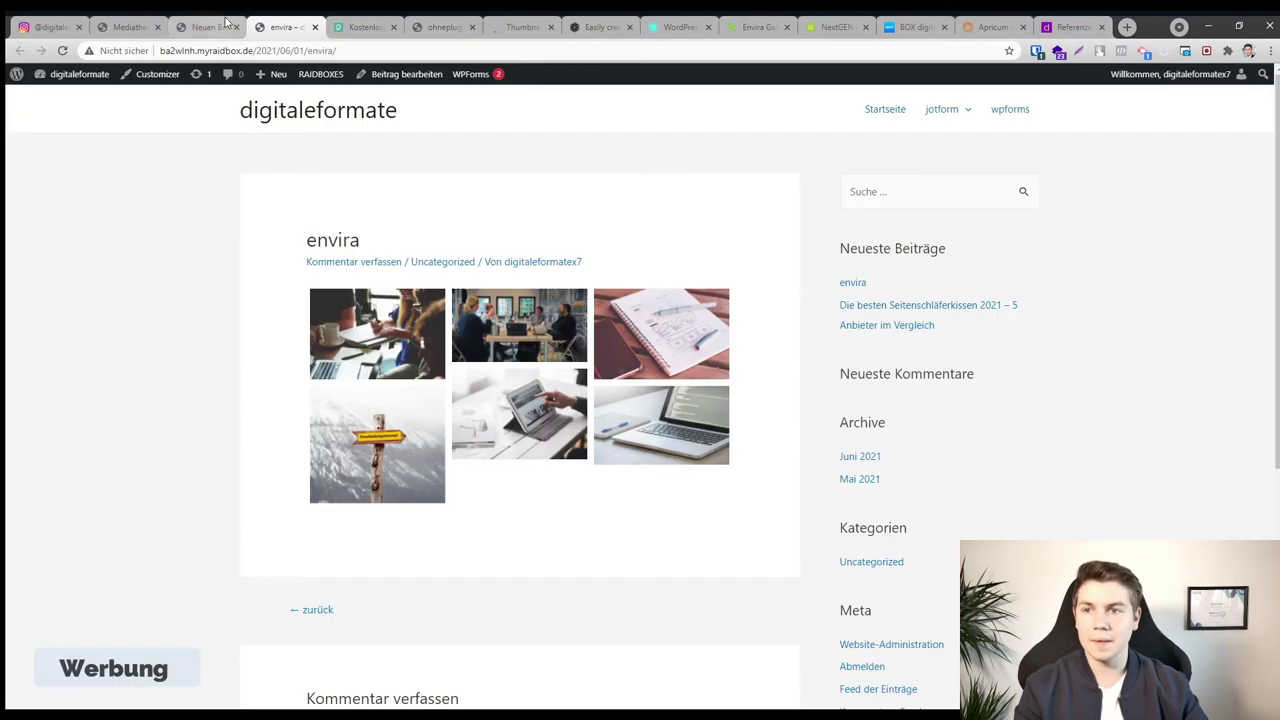
{"action": "left_click", "coordinate": [207, 27]}
{"action": "left_click", "coordinate": [128, 27]}
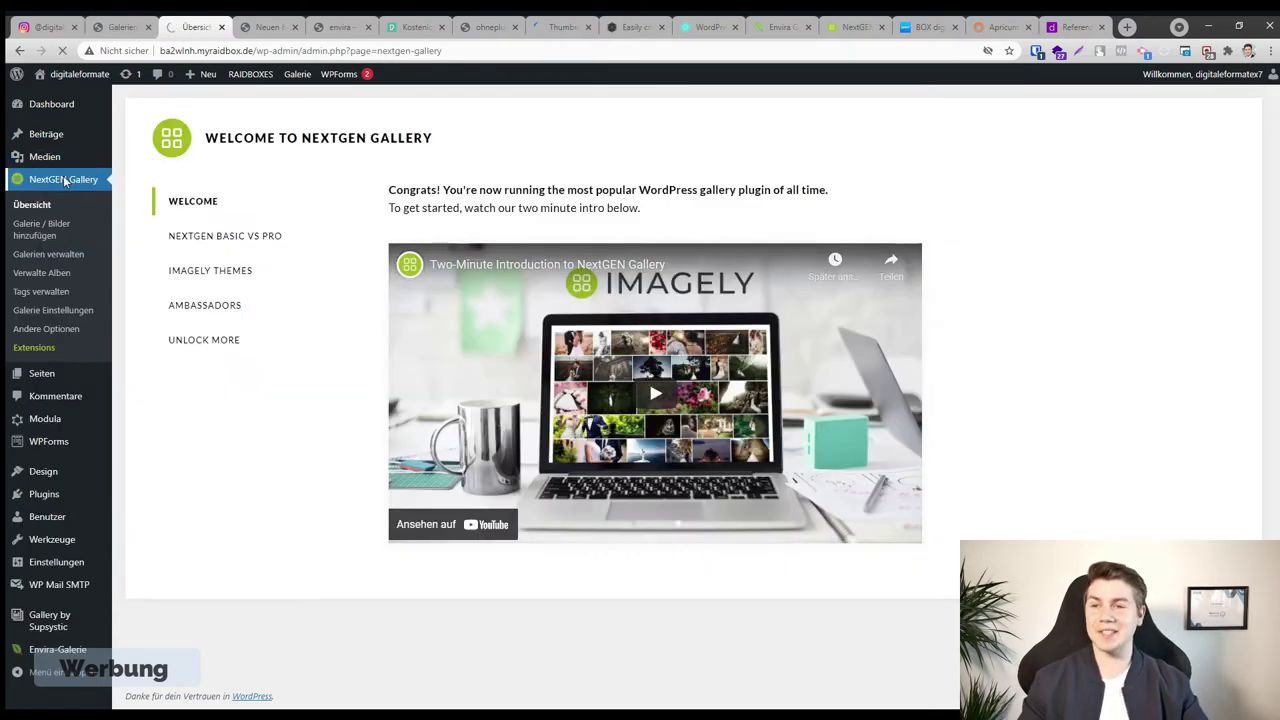
{"action": "left_click", "coordinate": [89, 179]}
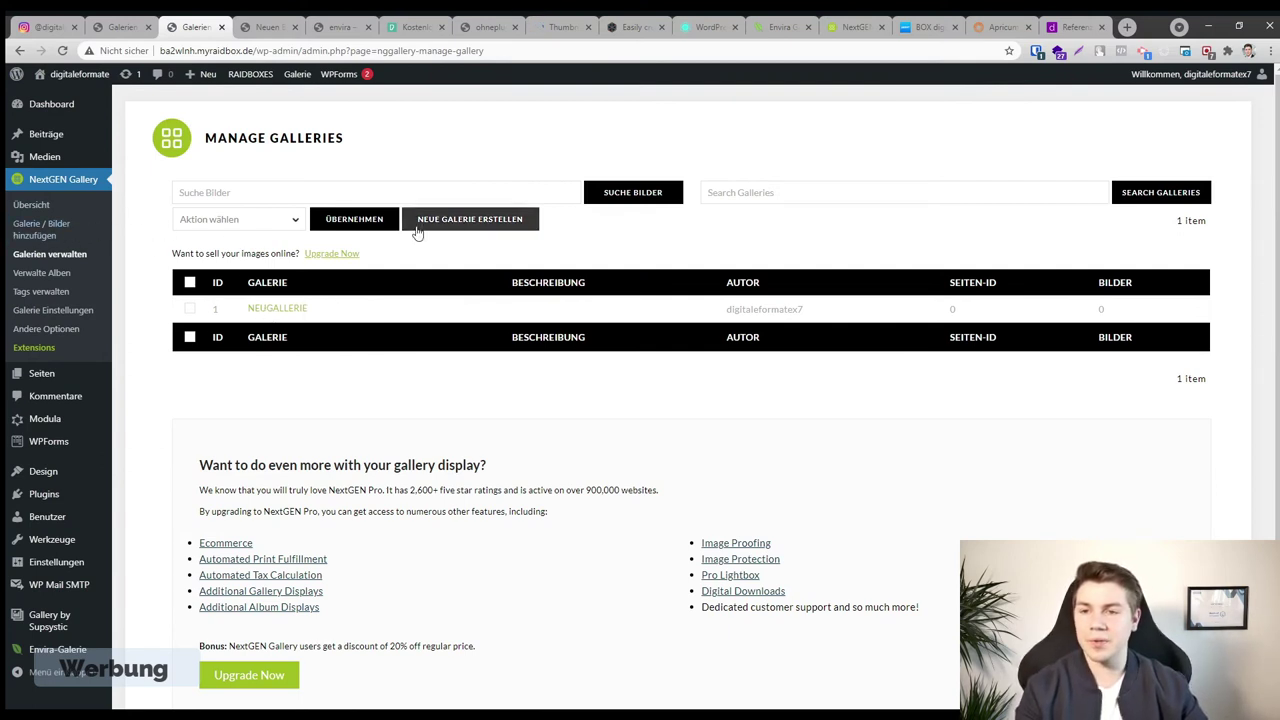
{"action": "left_click", "coordinate": [445, 224]}
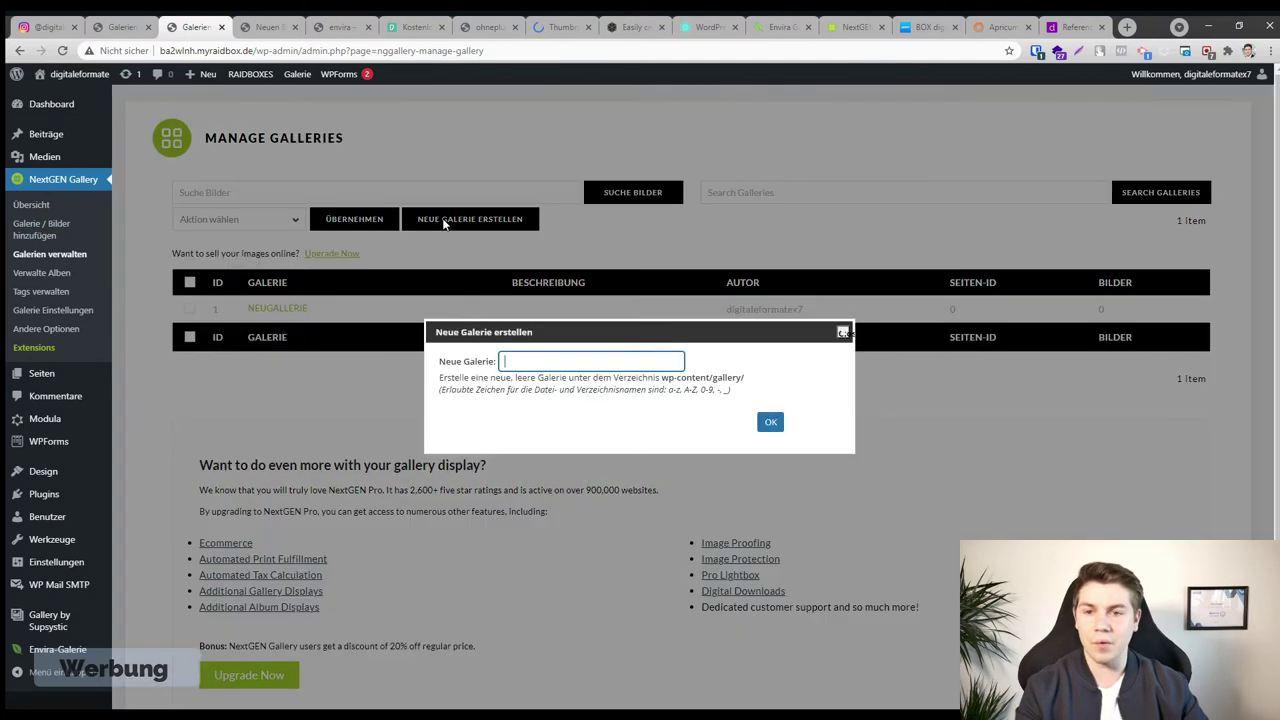
{"action": "type", "text": "asdas"}
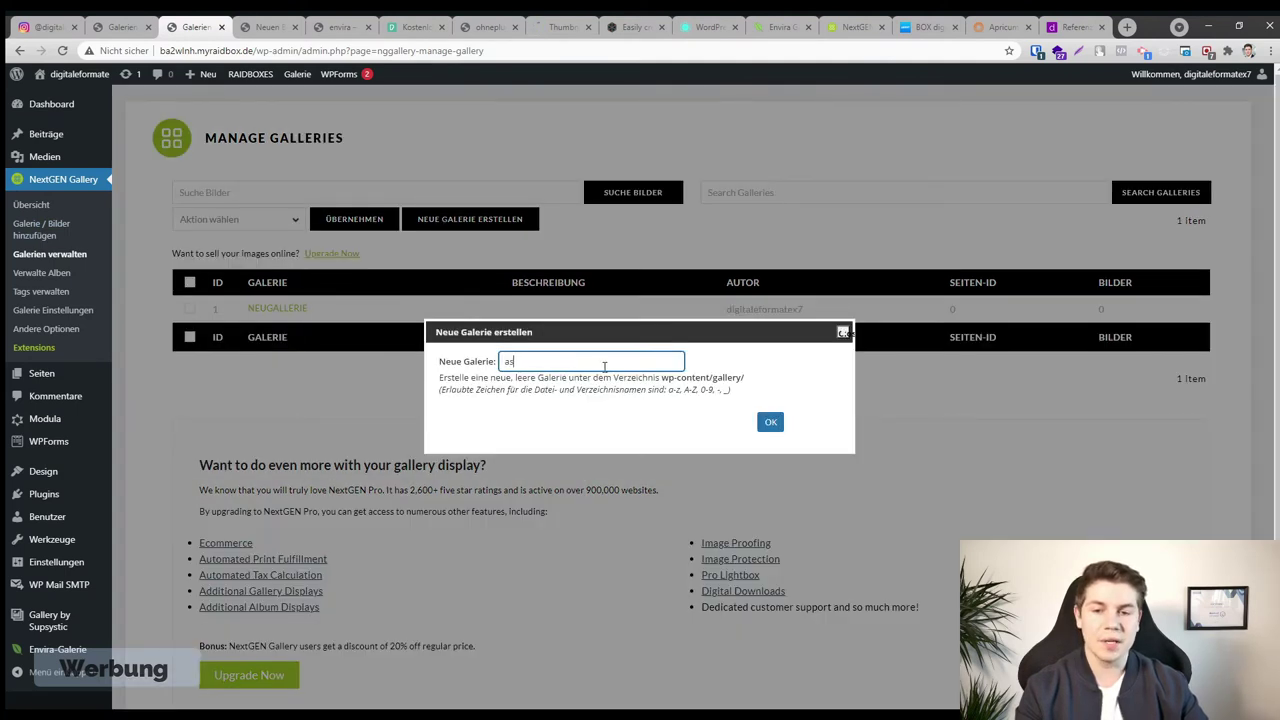
{"action": "key", "text": "BackSpace"}
{"action": "key", "text": "BackSpace"}
{"action": "key", "text": "BackSpace"}
{"action": "key", "text": "BackSpace"}
{"action": "key", "text": "BackSpace"}
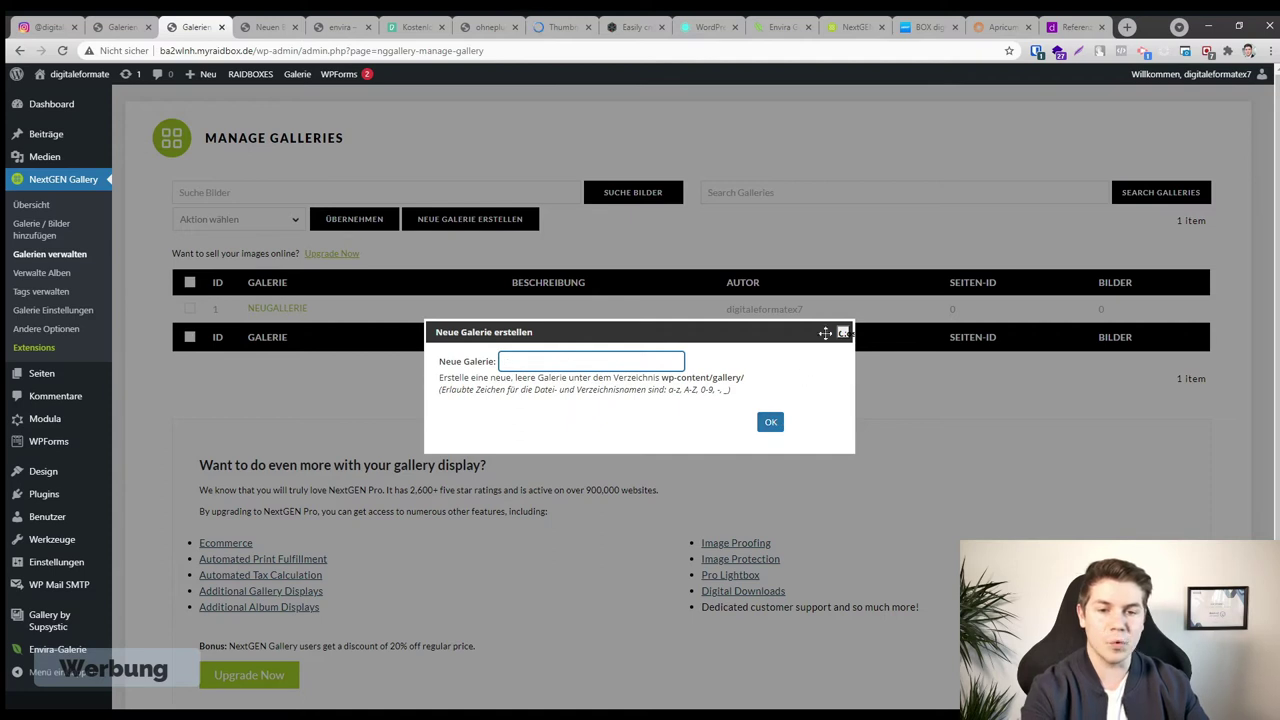
{"action": "left_click", "coordinate": [842, 332]}
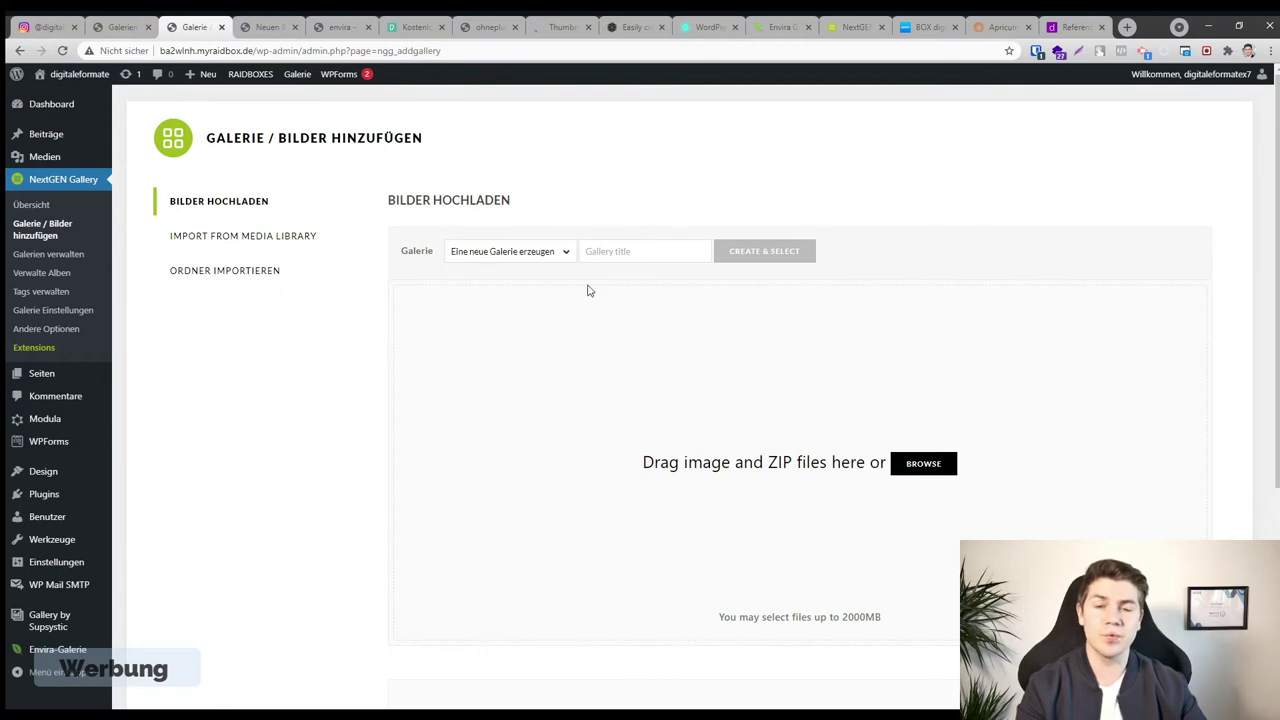
Upload six images, including webdesign_digitaleformate.jpg, Bild_Beratung.jpg and woman-rollup.jpg, to the existing gallery neugallerie
{"action": "left_click", "coordinate": [543, 252]}
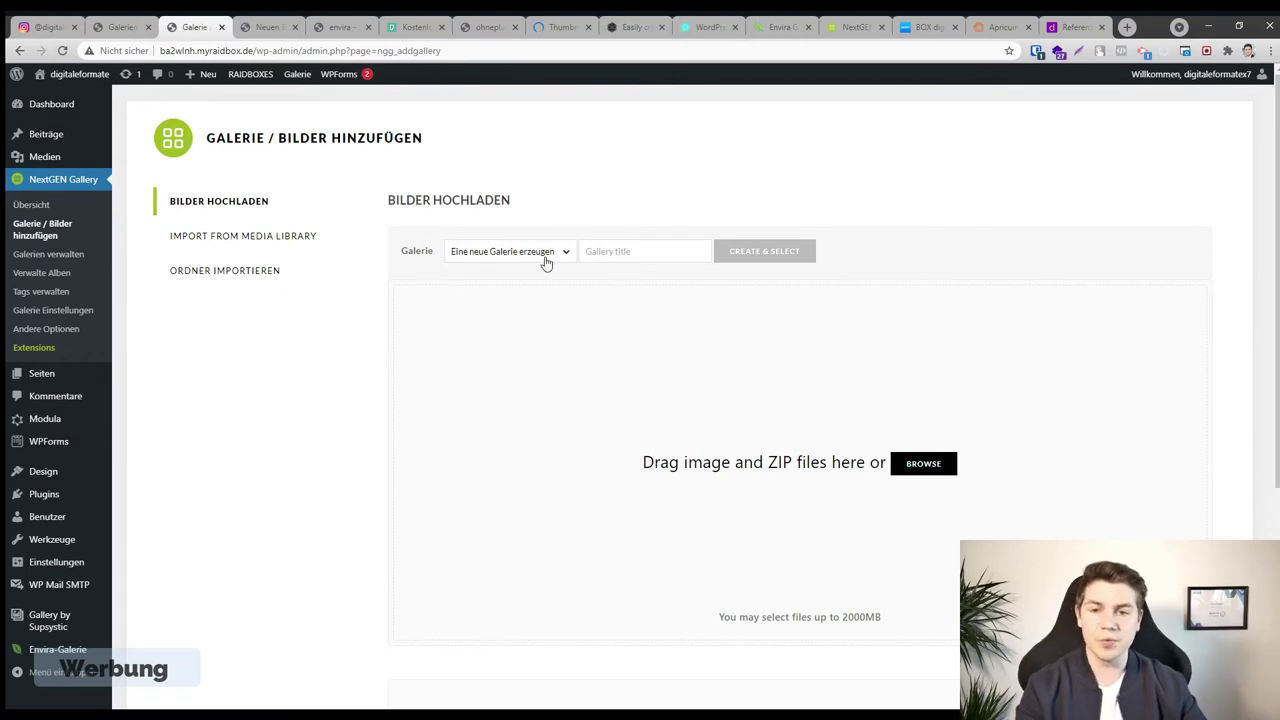
{"action": "left_click", "coordinate": [534, 278]}
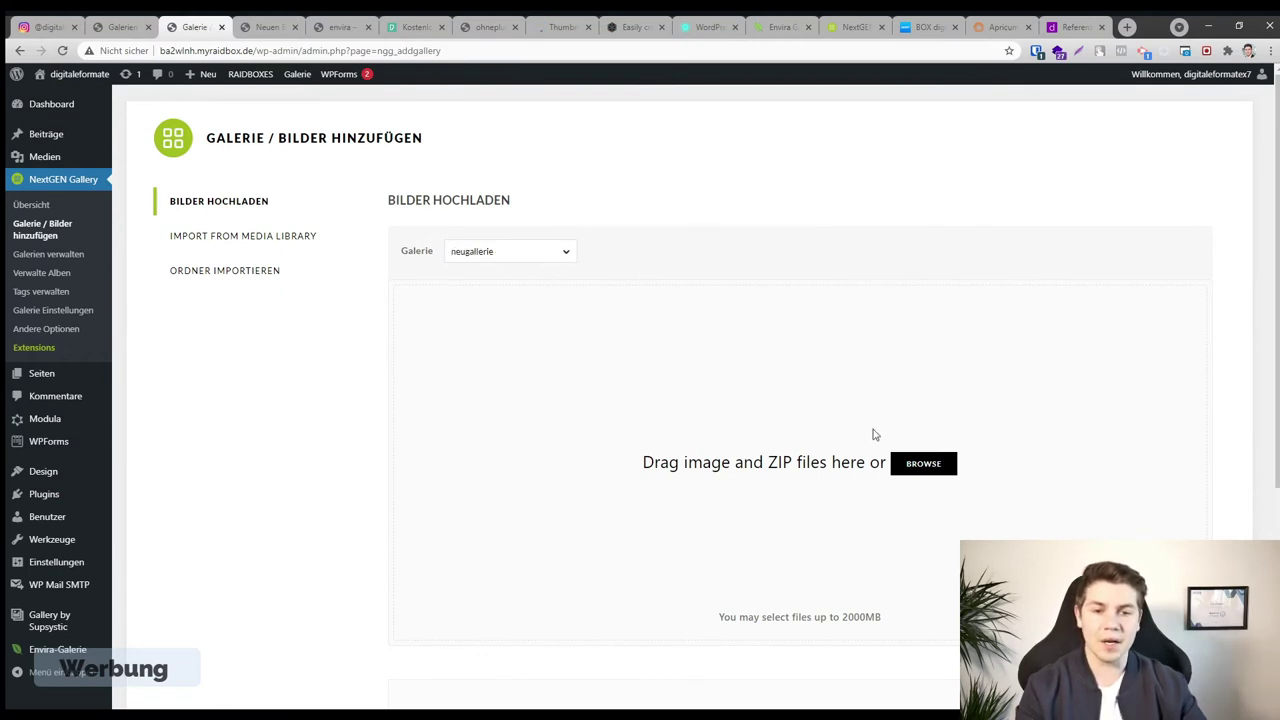
{"action": "left_click", "coordinate": [906, 462]}
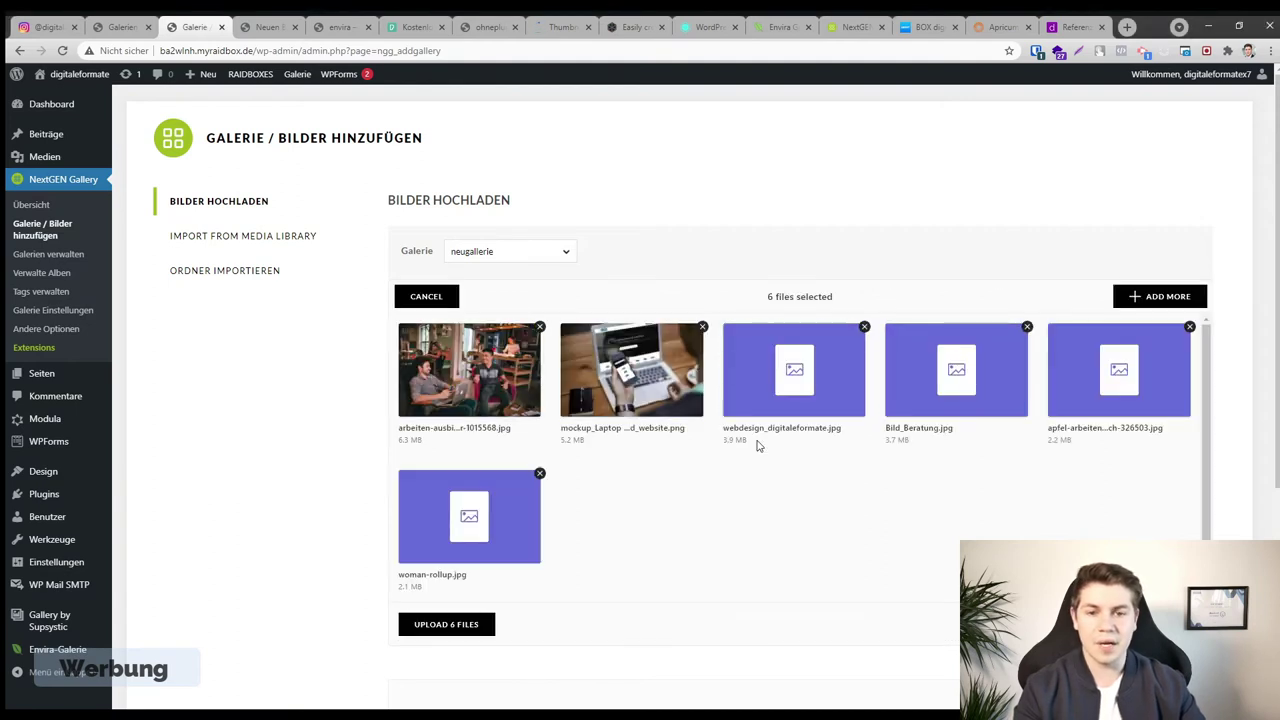
{"action": "left_click", "coordinate": [445, 627]}
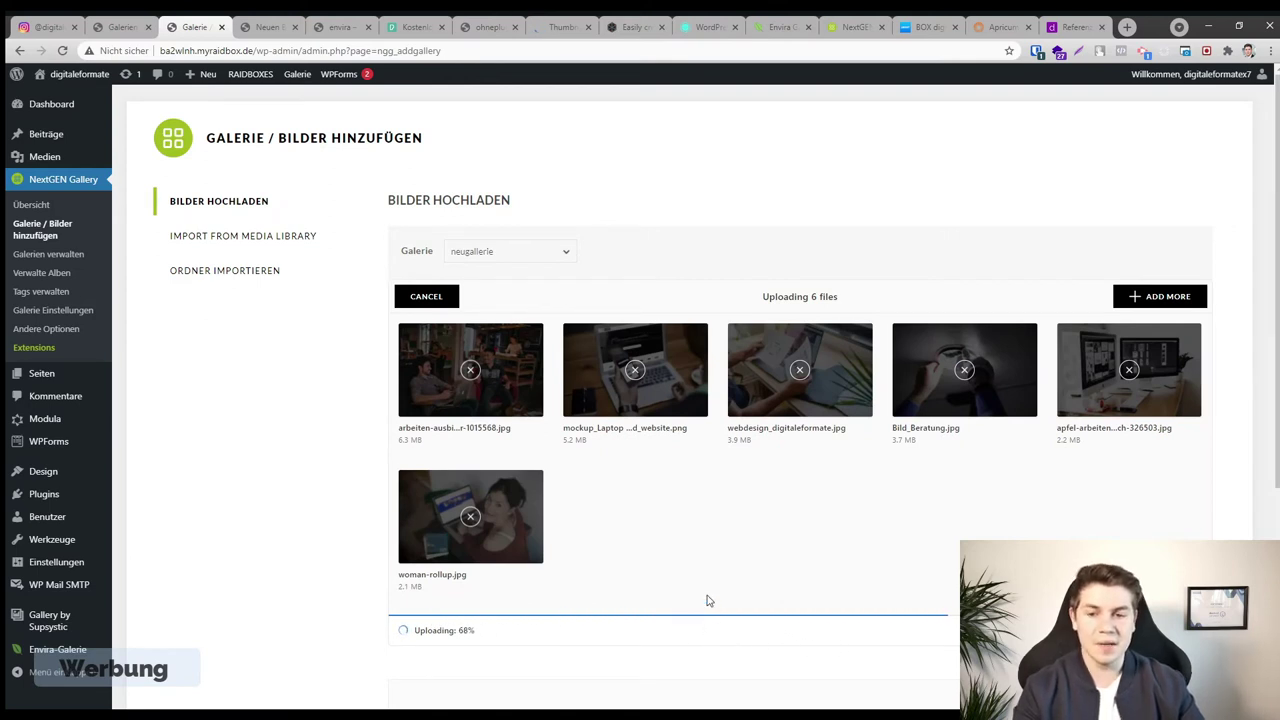
{"action": "left_click_drag", "start_coordinate": [566, 440], "coordinate": [588, 446]}
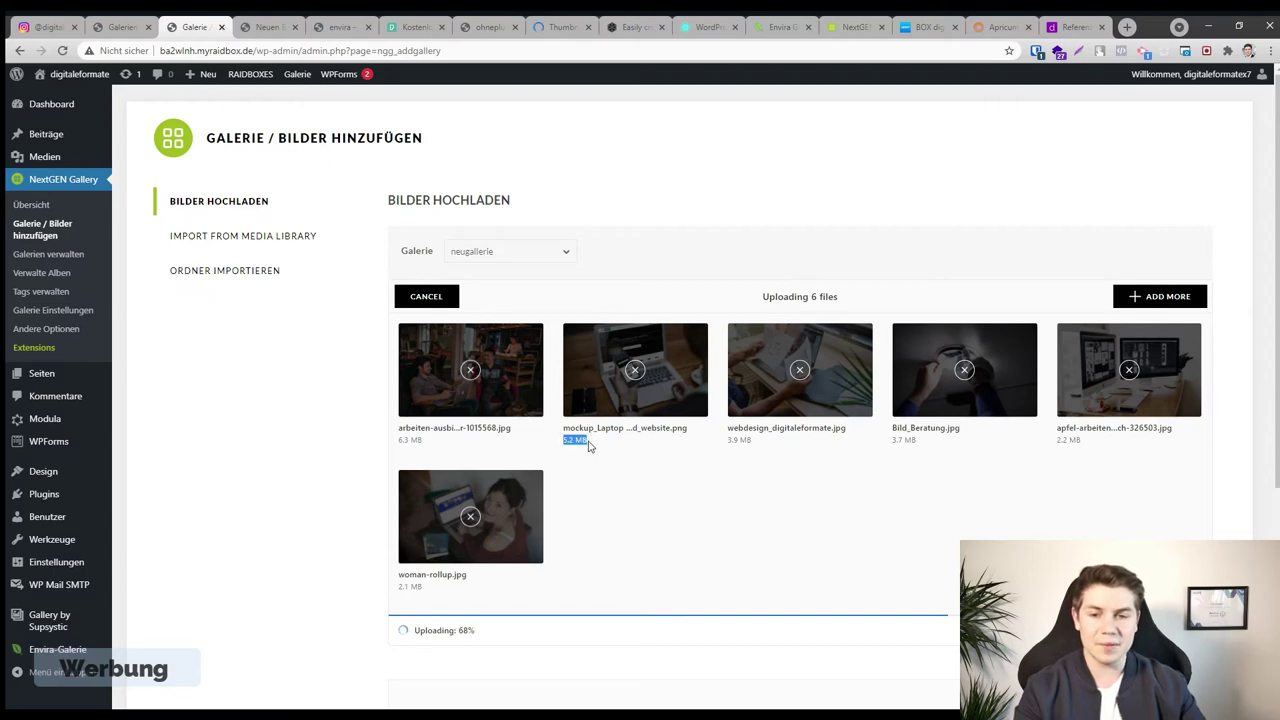
{"action": "left_click", "coordinate": [716, 550]}
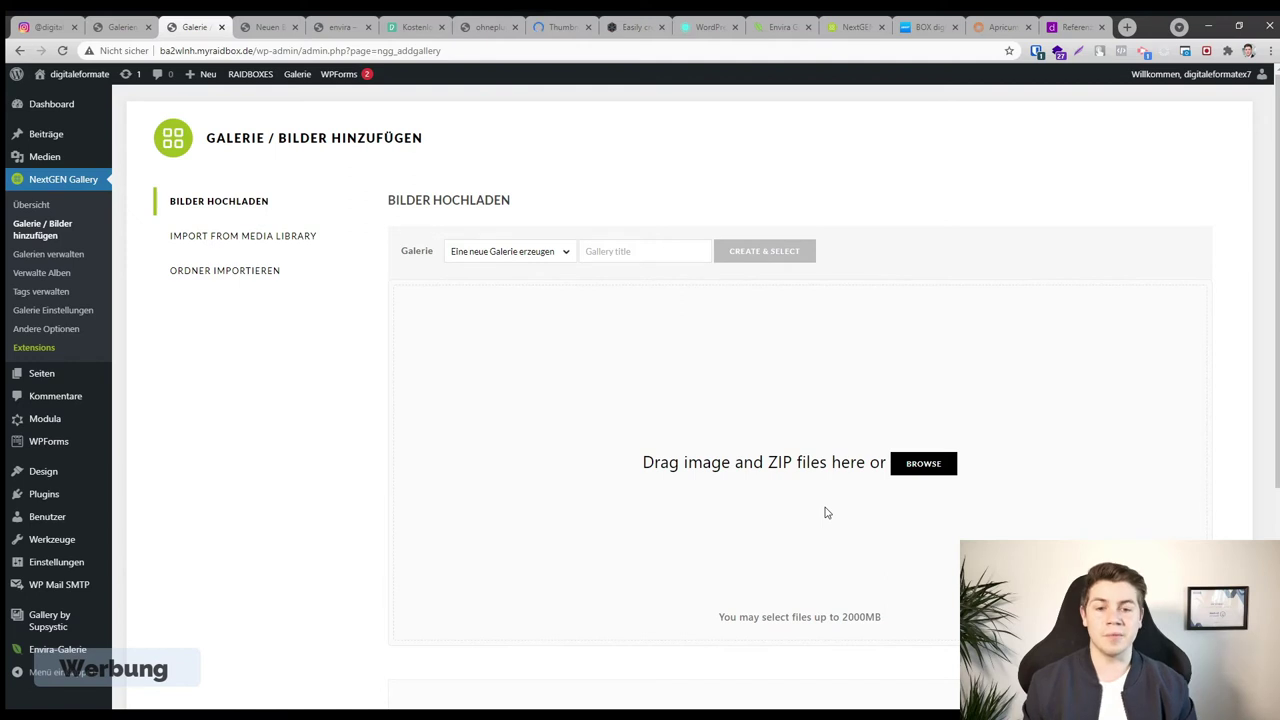
Open the NextGEN Basic vs Pro comparison in the plugin's overview and examine the features from Gallery Types to Other
{"action": "left_click", "coordinate": [31, 206]}
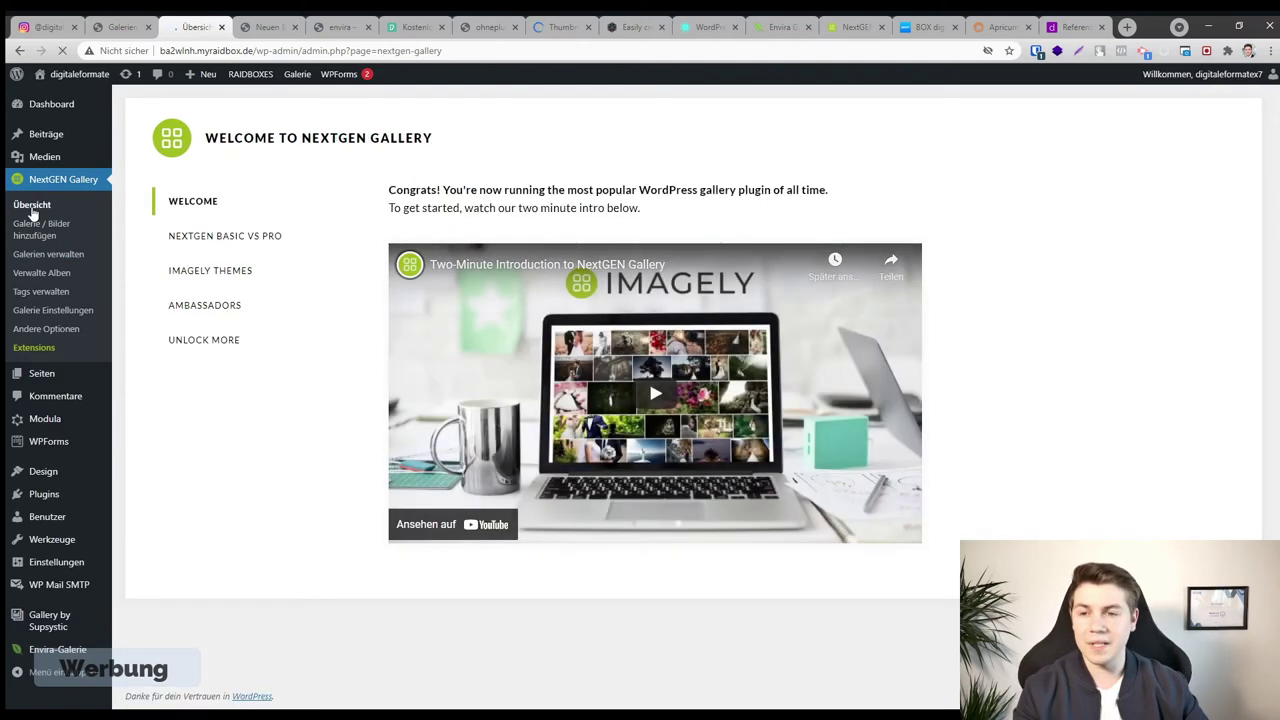
{"action": "left_click", "coordinate": [232, 238]}
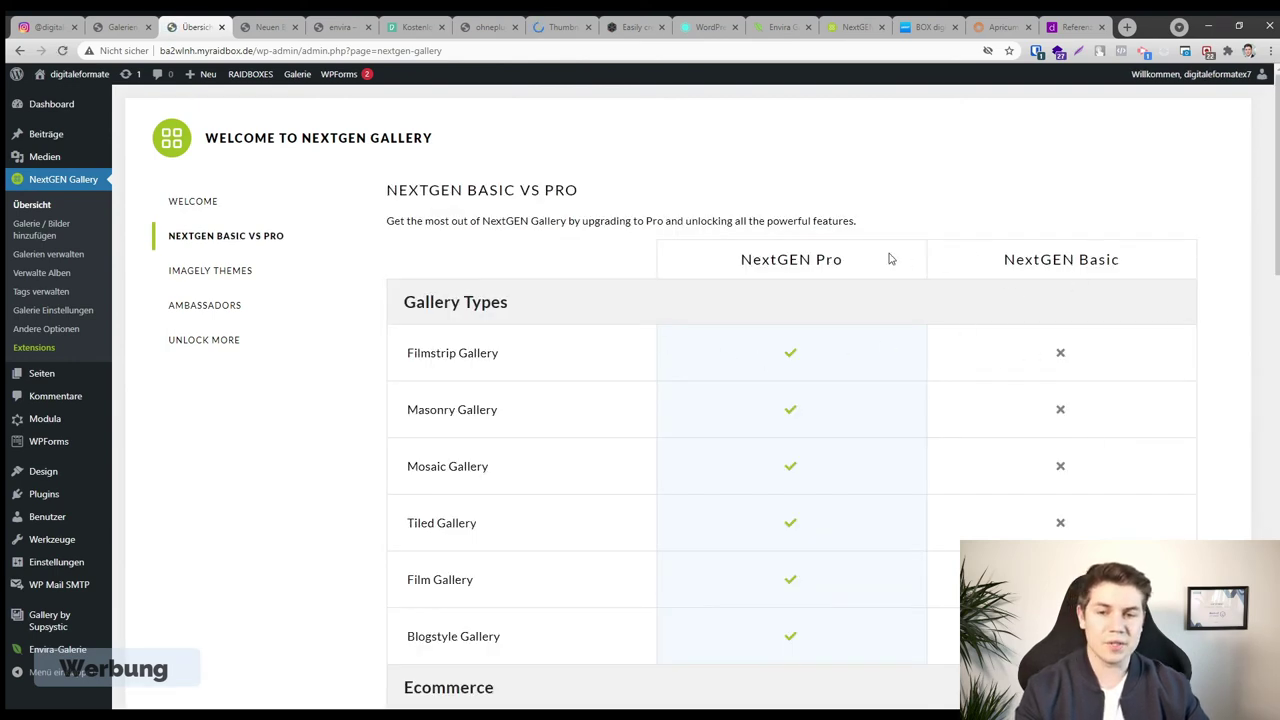
{"action": "scroll", "coordinate": [1055, 280], "scroll_direction": "down", "scroll_amount": 2}
{"action": "scroll", "coordinate": [920, 262], "scroll_direction": "up", "scroll_amount": 1}
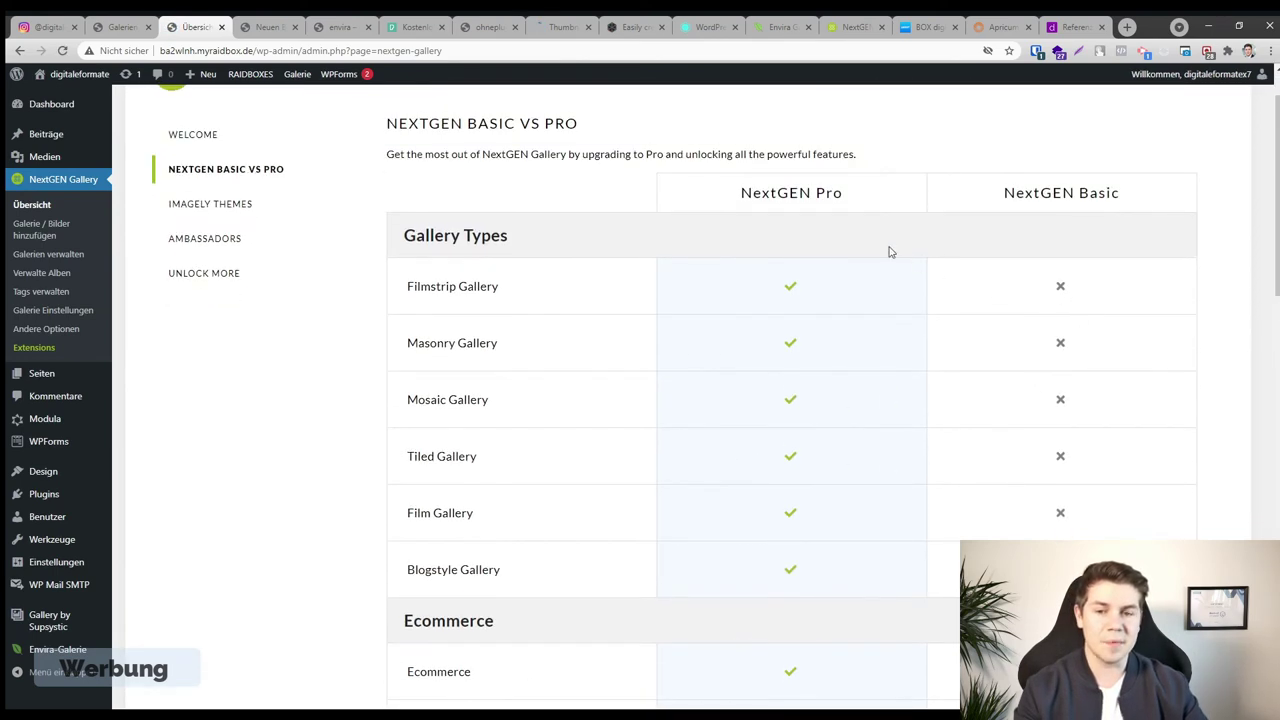
{"action": "scroll", "coordinate": [790, 200], "scroll_direction": "down", "scroll_amount": 11}
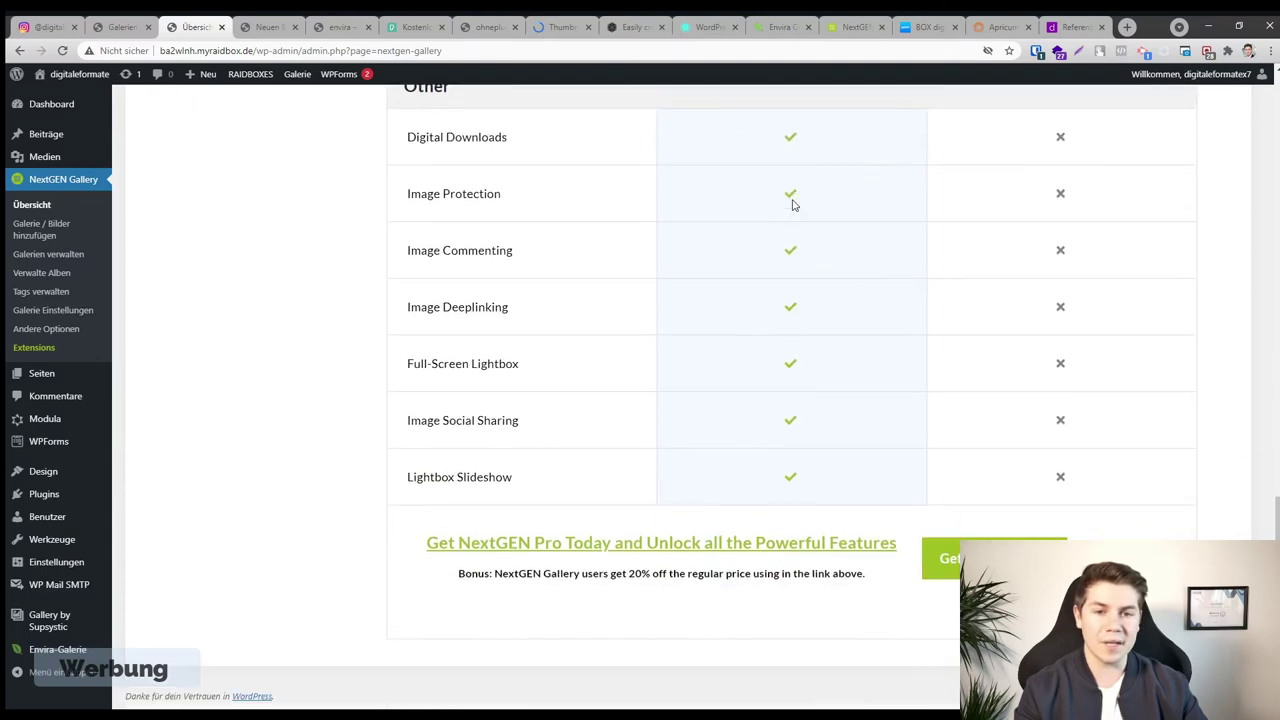
{"action": "scroll", "coordinate": [787, 209], "scroll_direction": "up", "scroll_amount": 11}
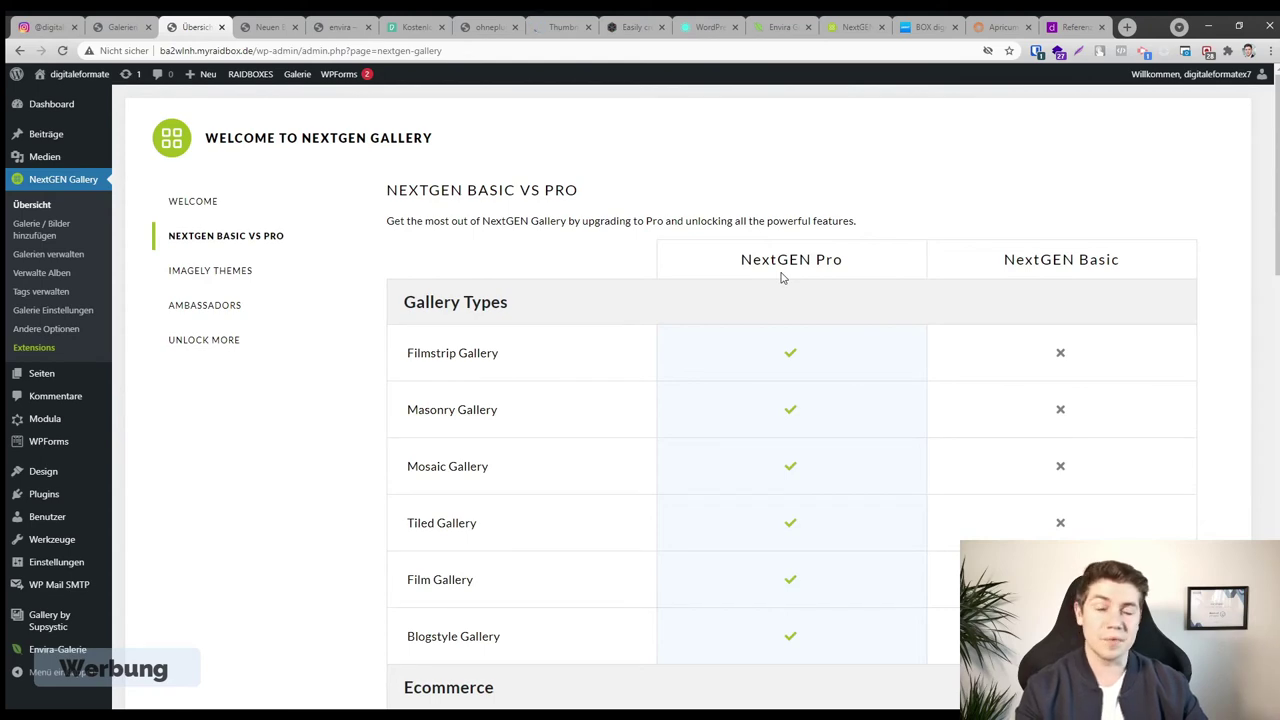
Switch to Imagely's NextGEN Gallery demo page, examine the gallery and album demos, and open the Mosaic Gallery Demo
{"action": "left_click", "coordinate": [853, 27]}
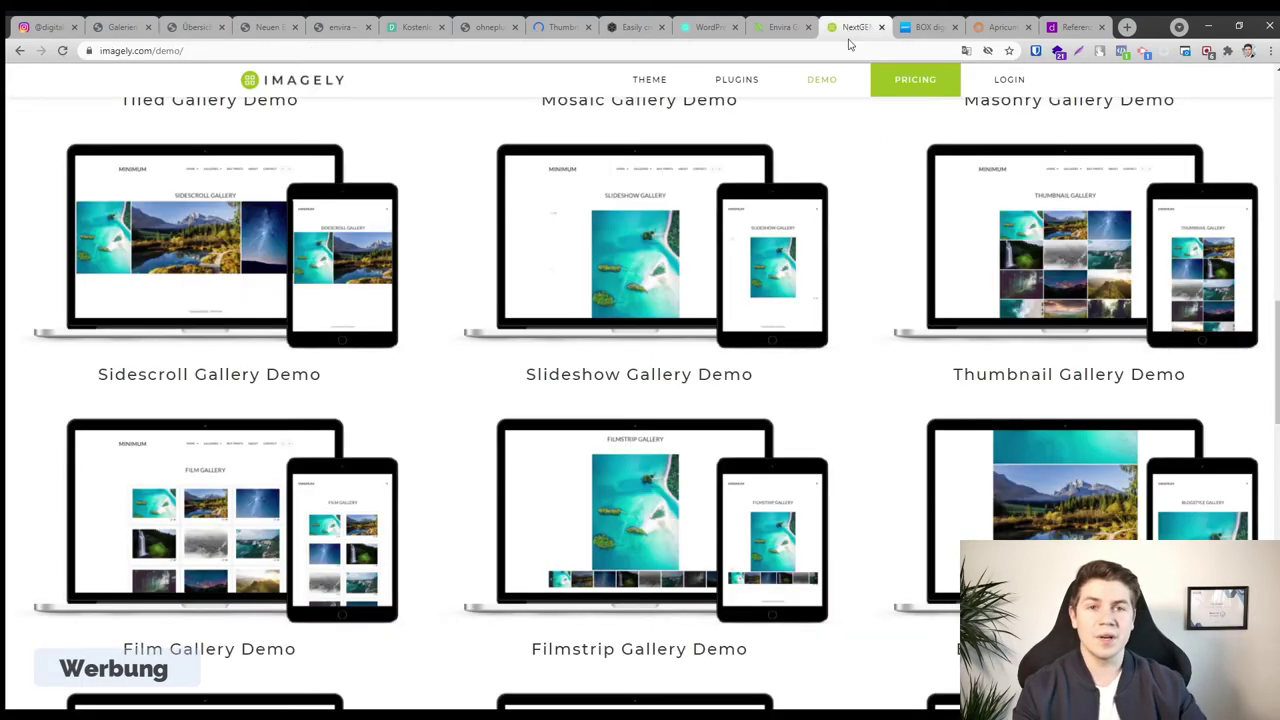
{"action": "scroll", "coordinate": [768, 290], "scroll_direction": "down", "scroll_amount": 6}
{"action": "scroll", "coordinate": [770, 308], "scroll_direction": "up", "scroll_amount": 5}
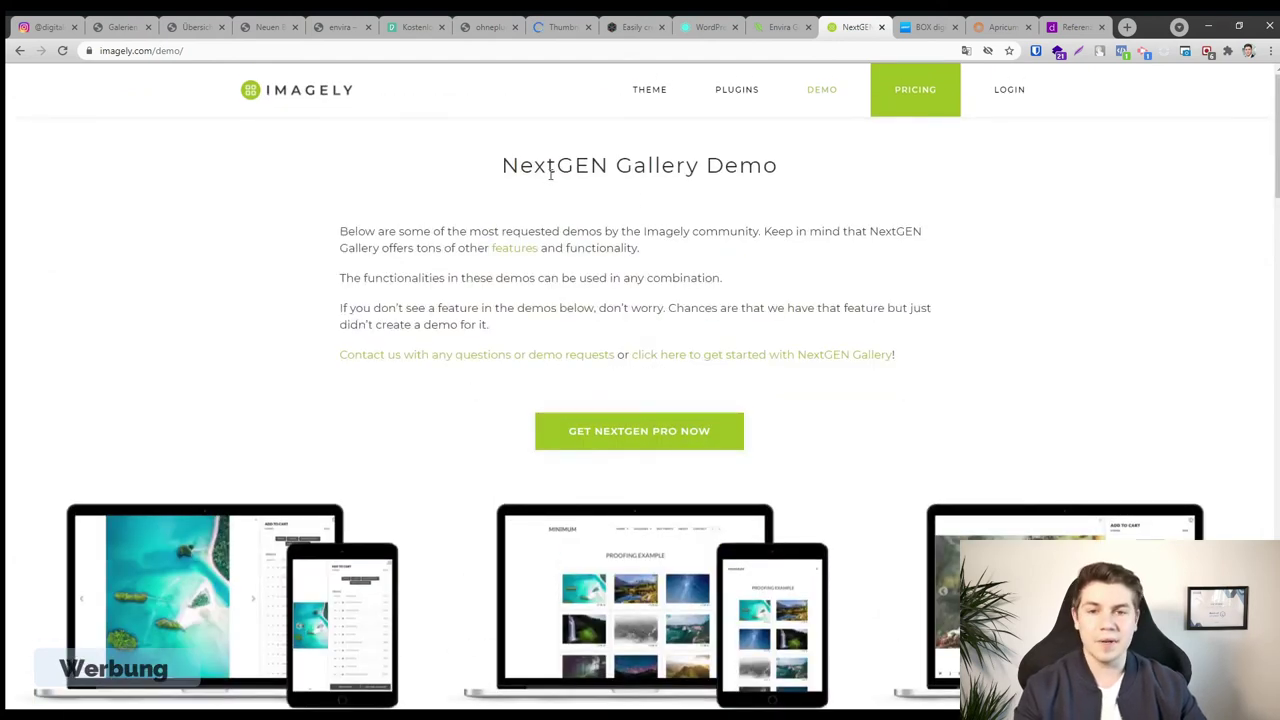
{"action": "scroll", "coordinate": [663, 249], "scroll_direction": "down", "scroll_amount": 5}
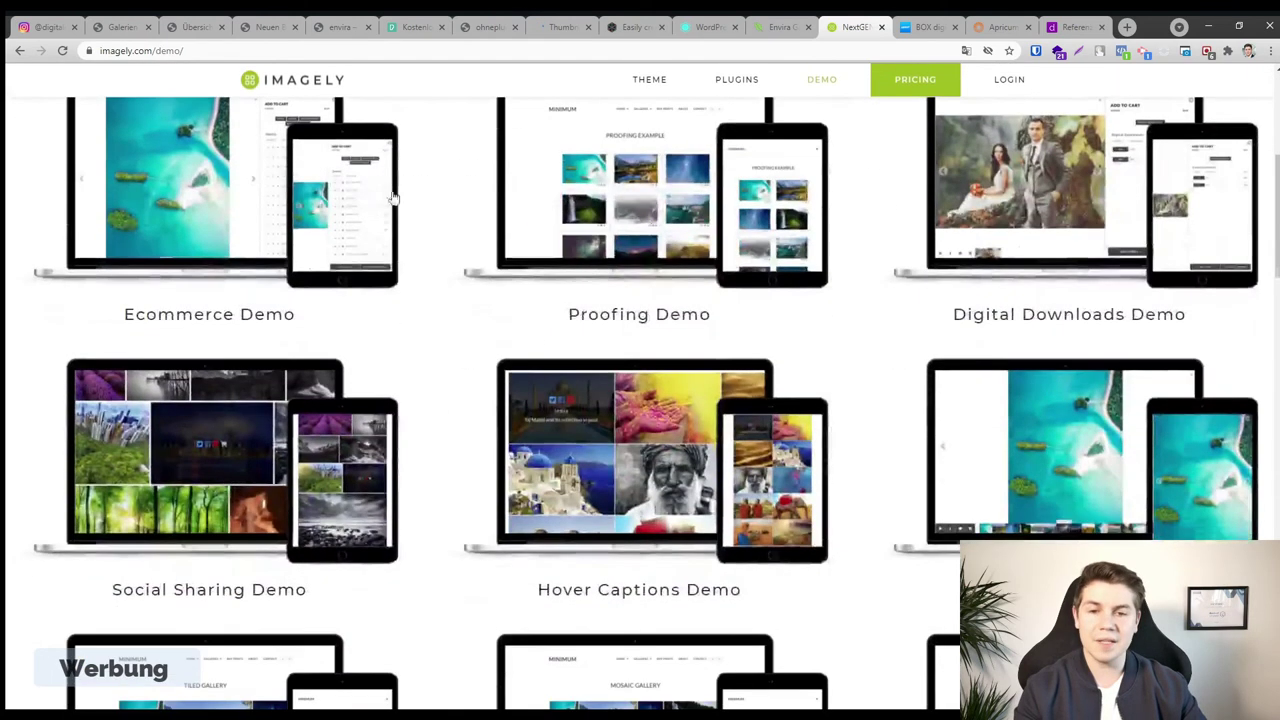
{"action": "scroll", "coordinate": [688, 248], "scroll_direction": "down", "scroll_amount": 3}
{"action": "scroll", "coordinate": [930, 400], "scroll_direction": "up", "scroll_amount": 1}
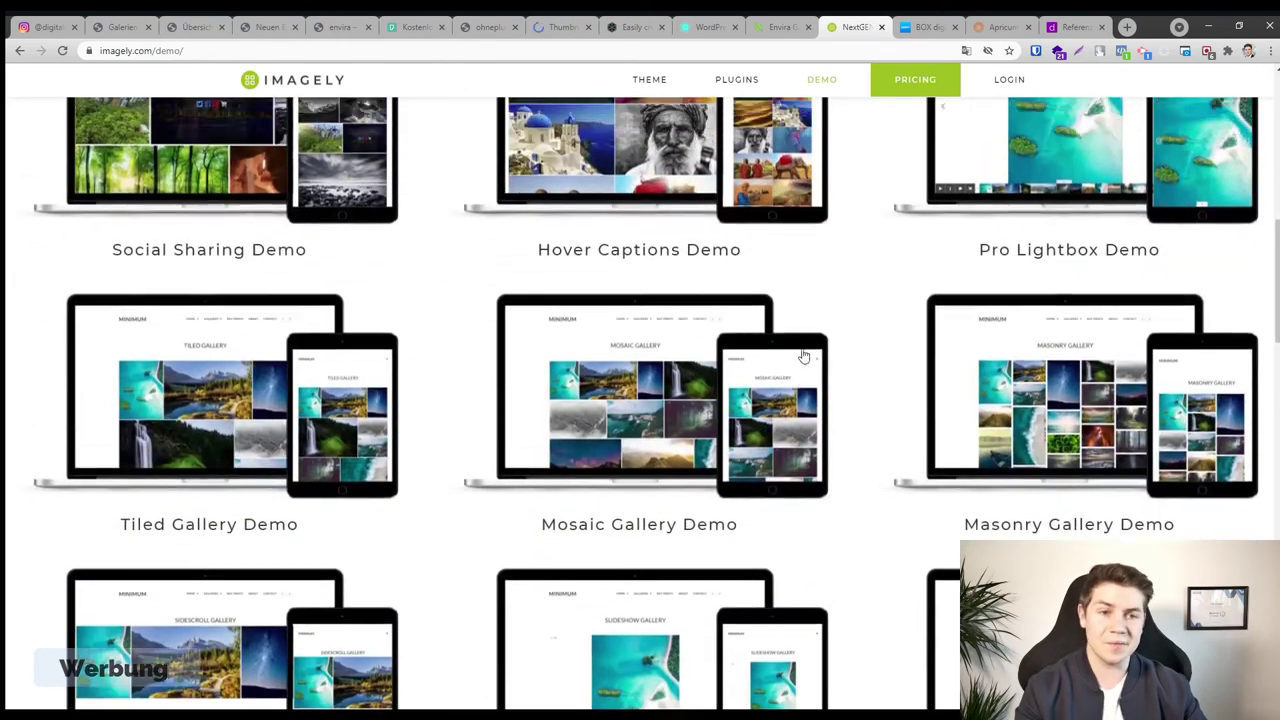
{"action": "scroll", "coordinate": [740, 352], "scroll_direction": "down", "scroll_amount": 3}
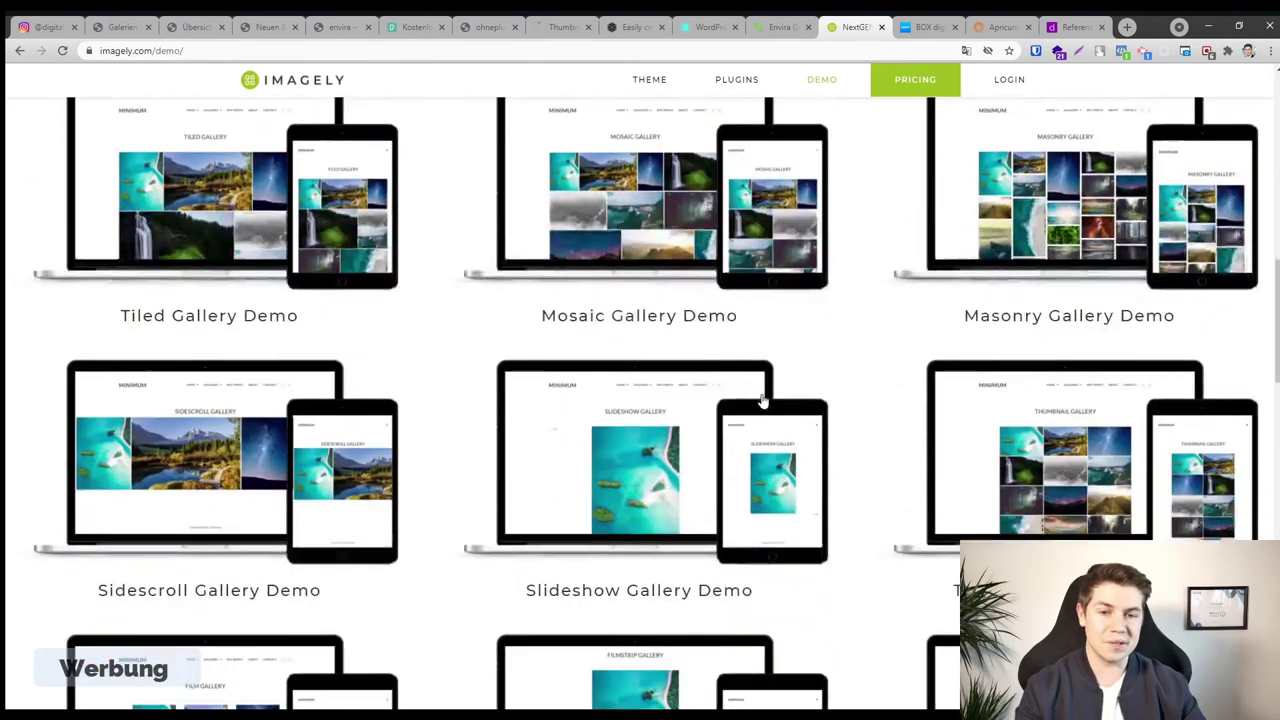
{"action": "scroll", "coordinate": [725, 355], "scroll_direction": "down", "scroll_amount": 2}
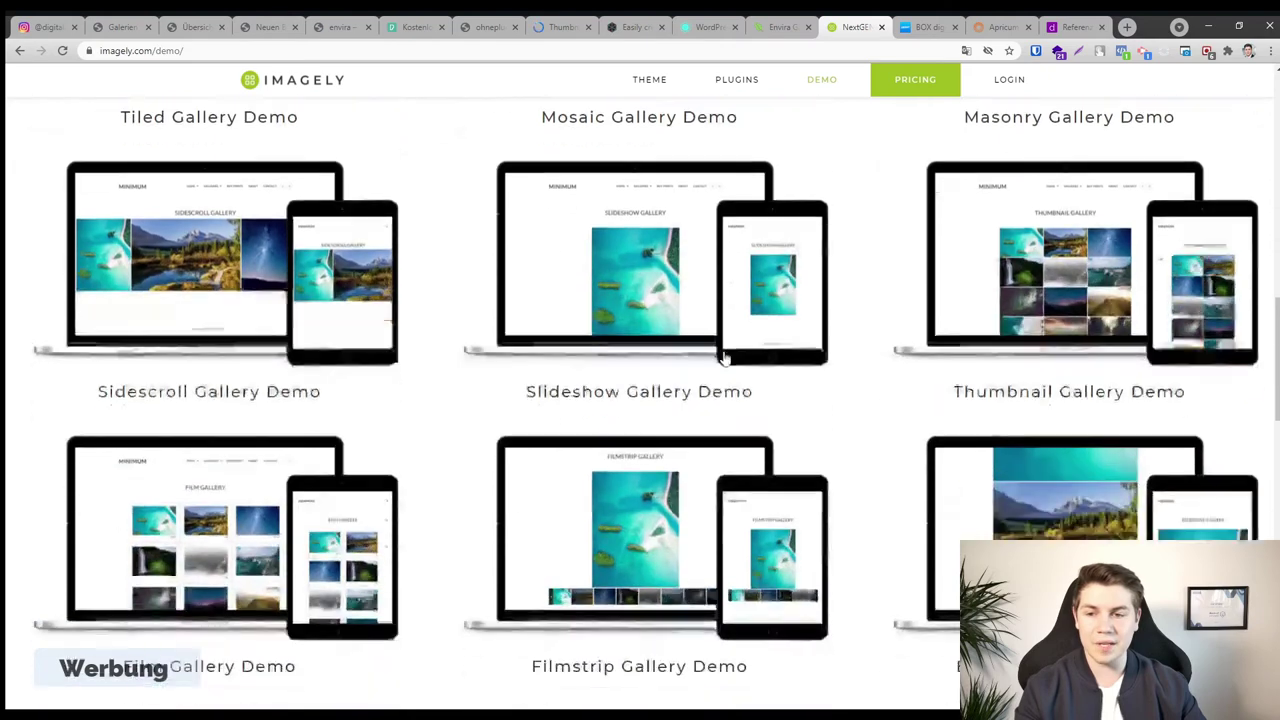
{"action": "scroll", "coordinate": [257, 255], "scroll_direction": "down", "scroll_amount": 8}
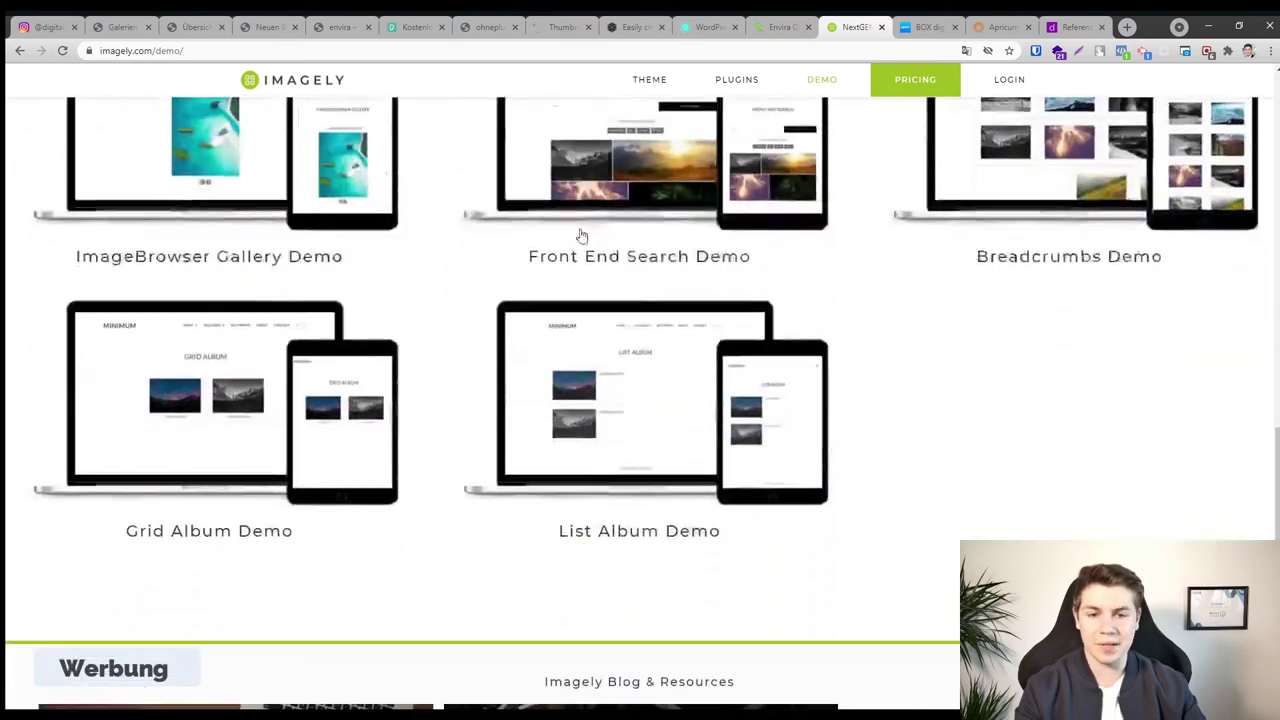
{"action": "scroll", "coordinate": [701, 333], "scroll_direction": "up", "scroll_amount": 5}
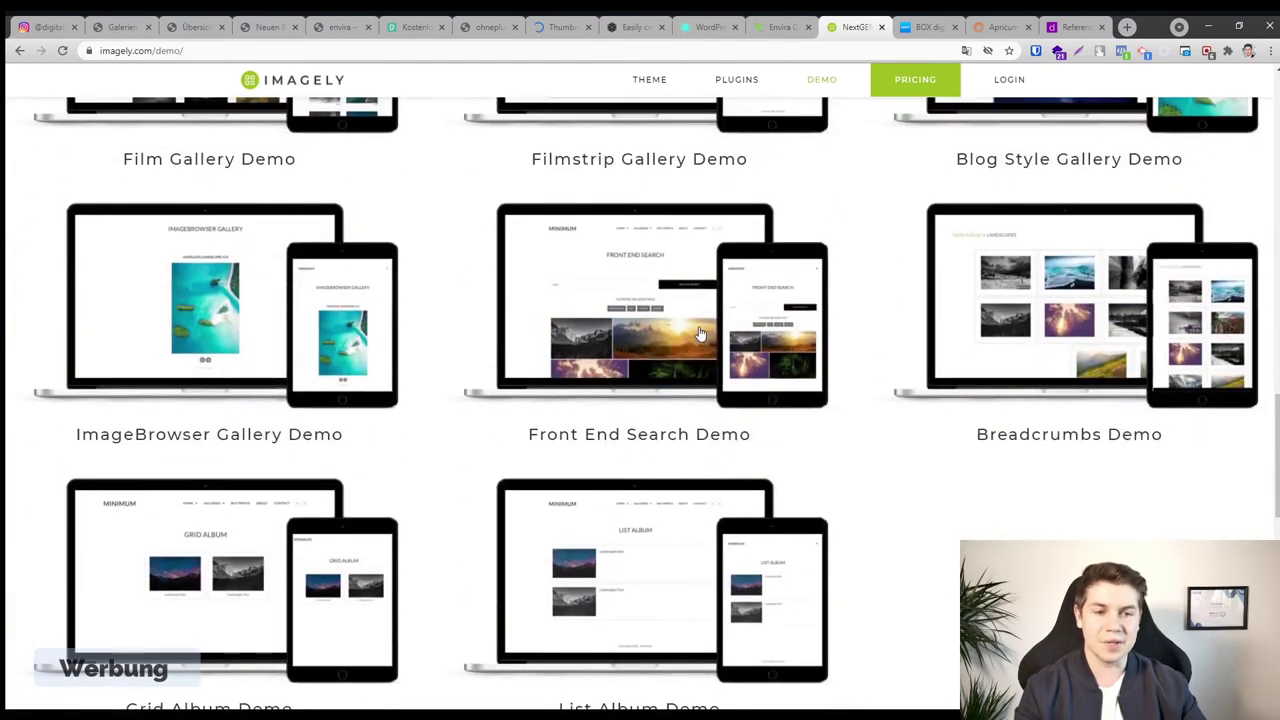
{"action": "scroll", "coordinate": [680, 332], "scroll_direction": "up", "scroll_amount": 4}
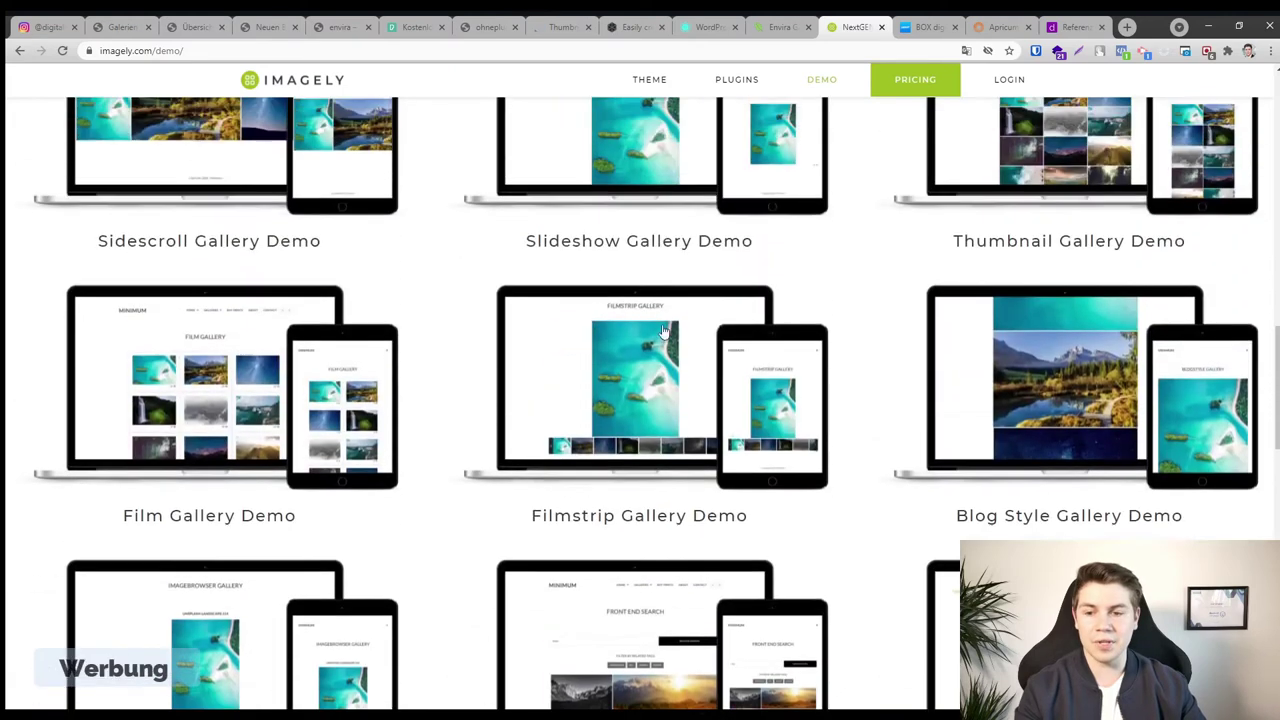
{"action": "scroll", "coordinate": [660, 330], "scroll_direction": "up", "scroll_amount": 3}
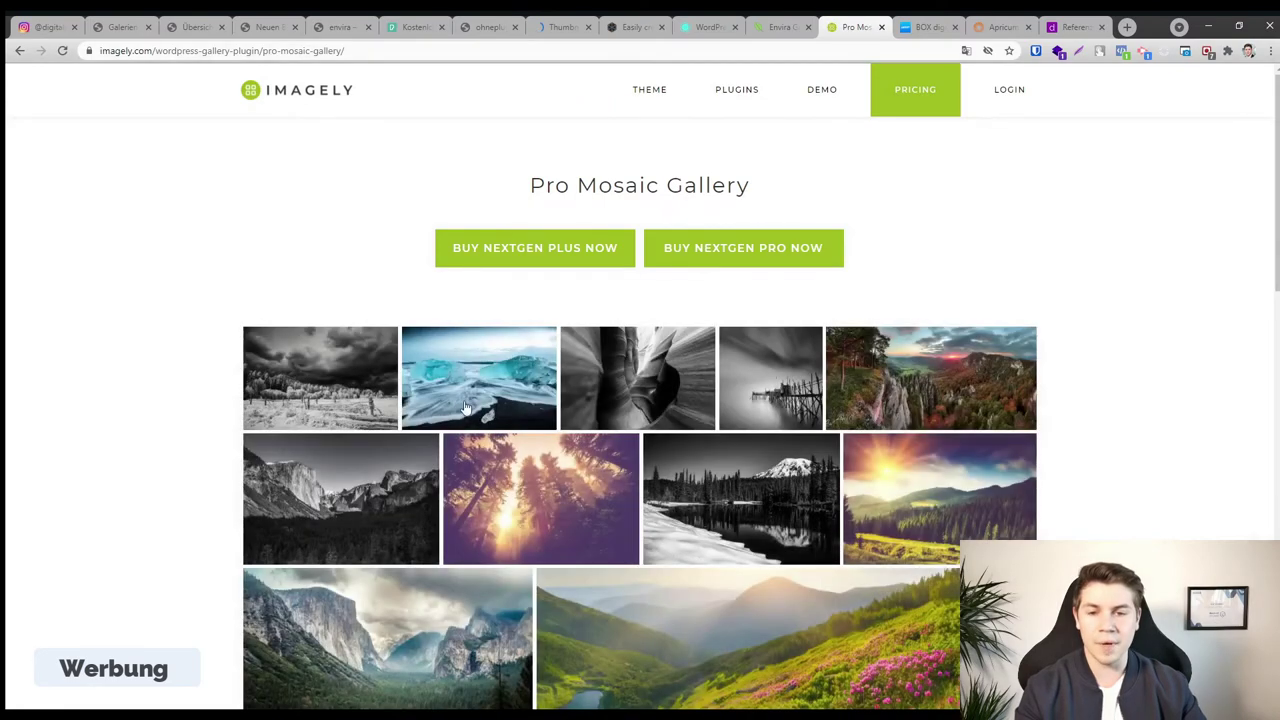
View the Pro Mosaic Gallery's iceberg image in the lightbox, page forward to the sunset valley image and close the lightbox
{"action": "left_click", "coordinate": [462, 382]}
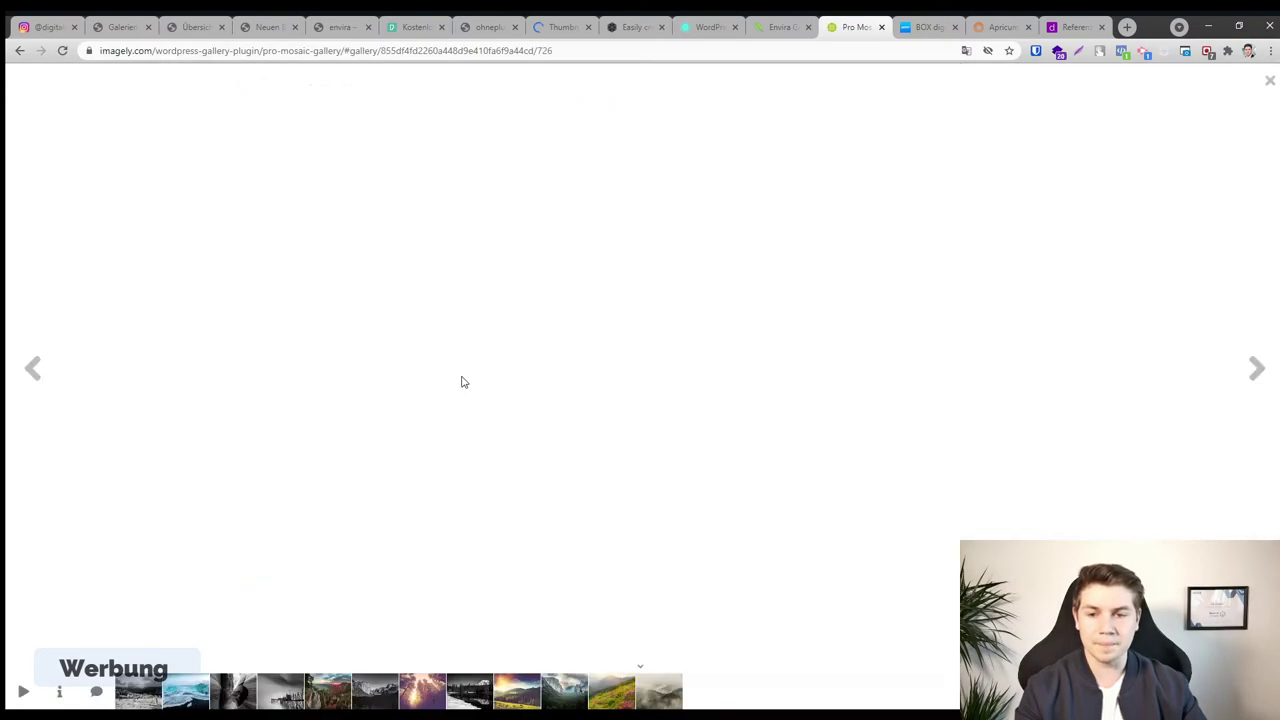
{"action": "left_click", "coordinate": [1257, 384]}
{"action": "left_click", "coordinate": [1257, 386]}
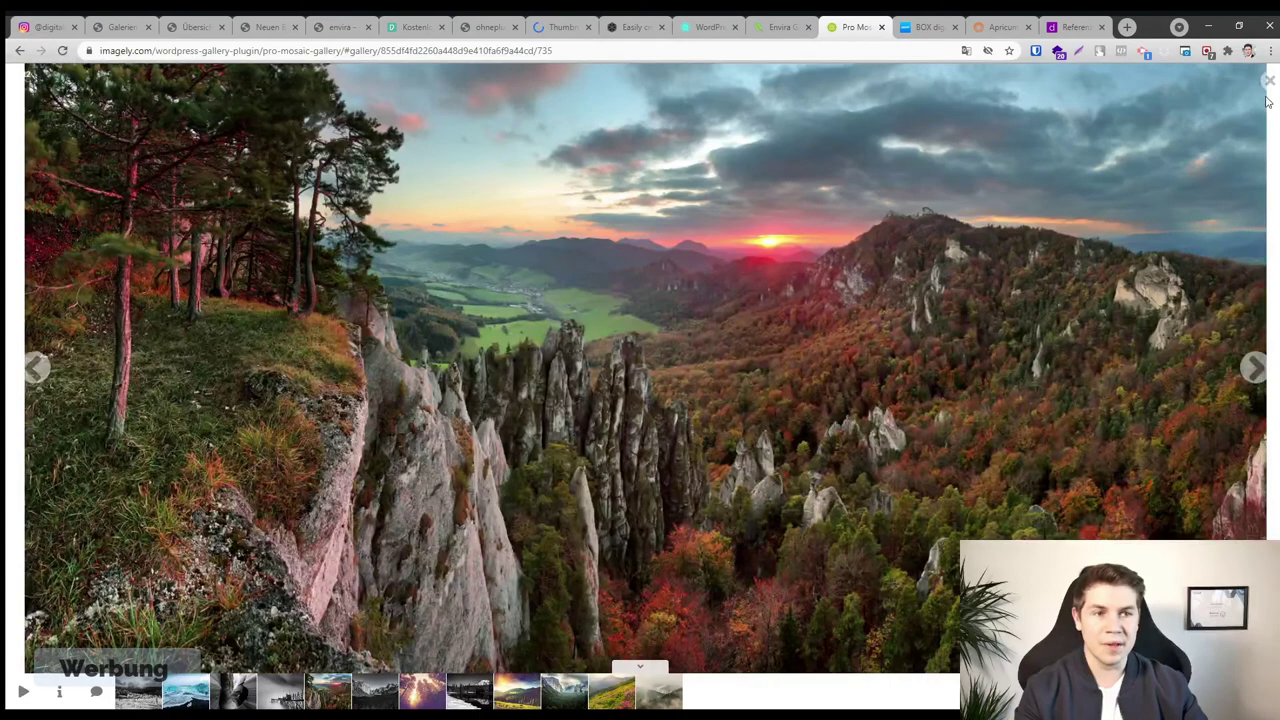
{"action": "left_click", "coordinate": [1267, 81]}
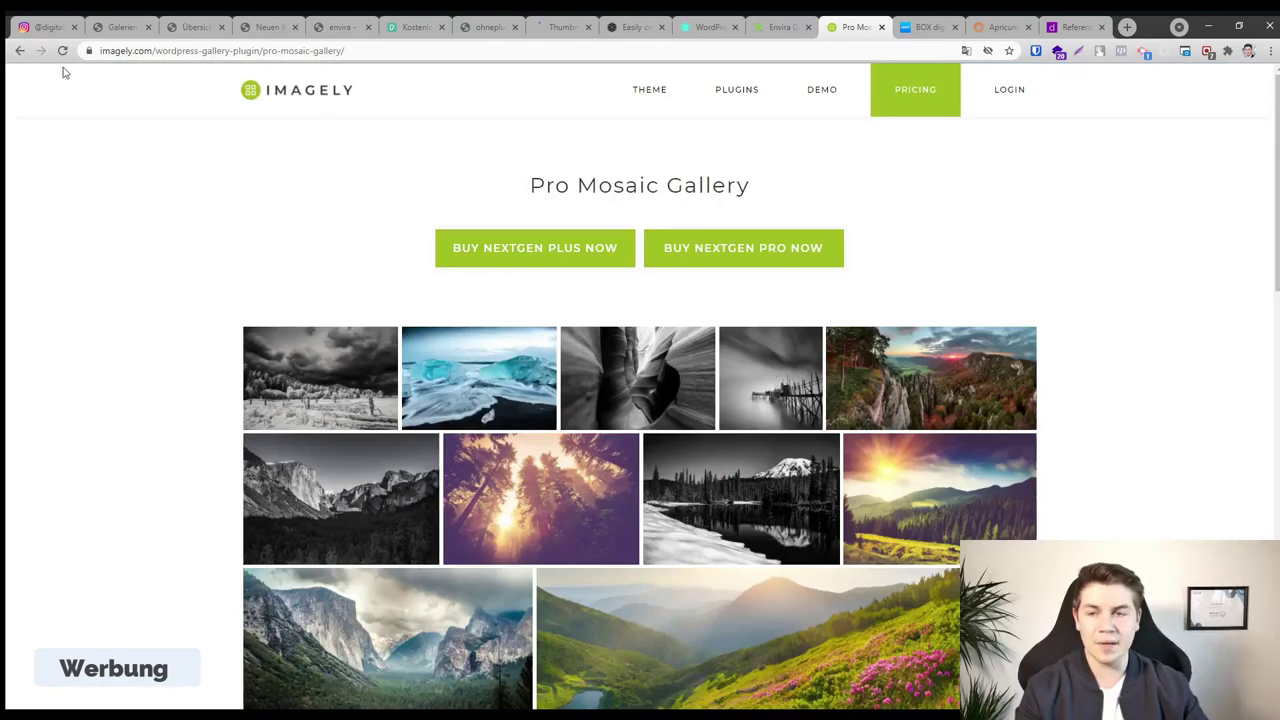
{"action": "left_click", "coordinate": [20, 51]}
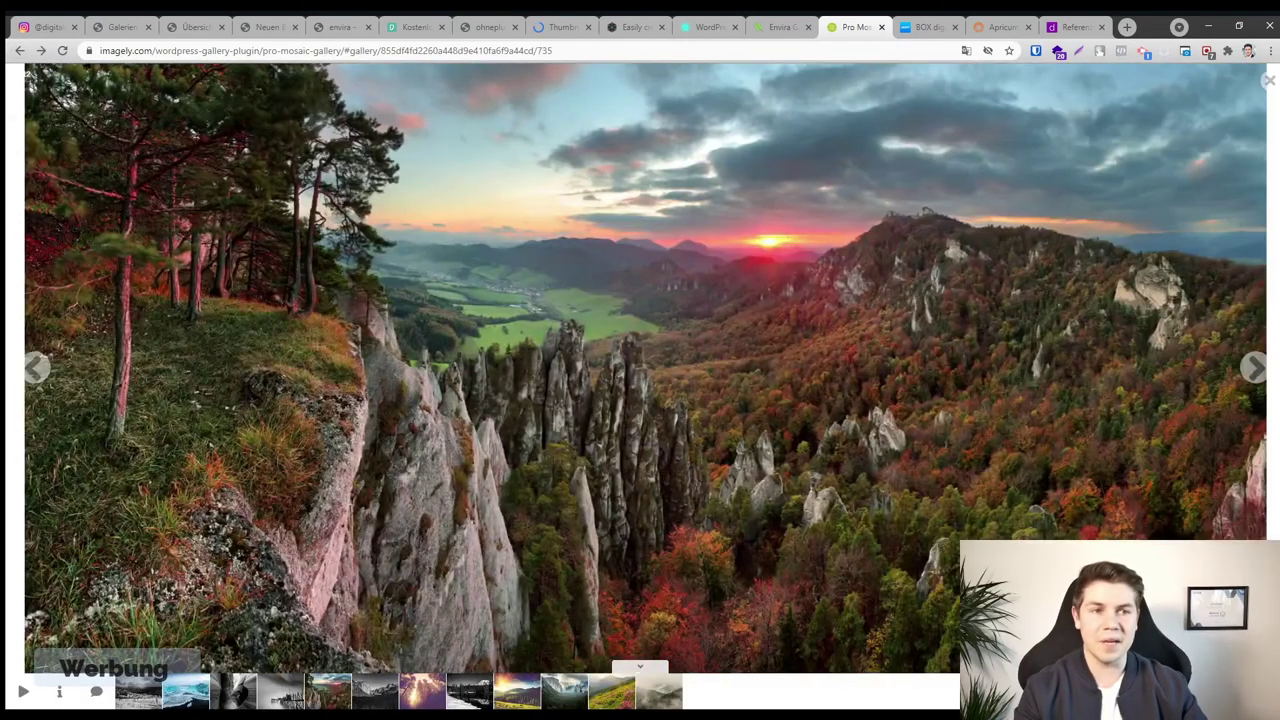
{"action": "left_click", "coordinate": [1270, 83]}
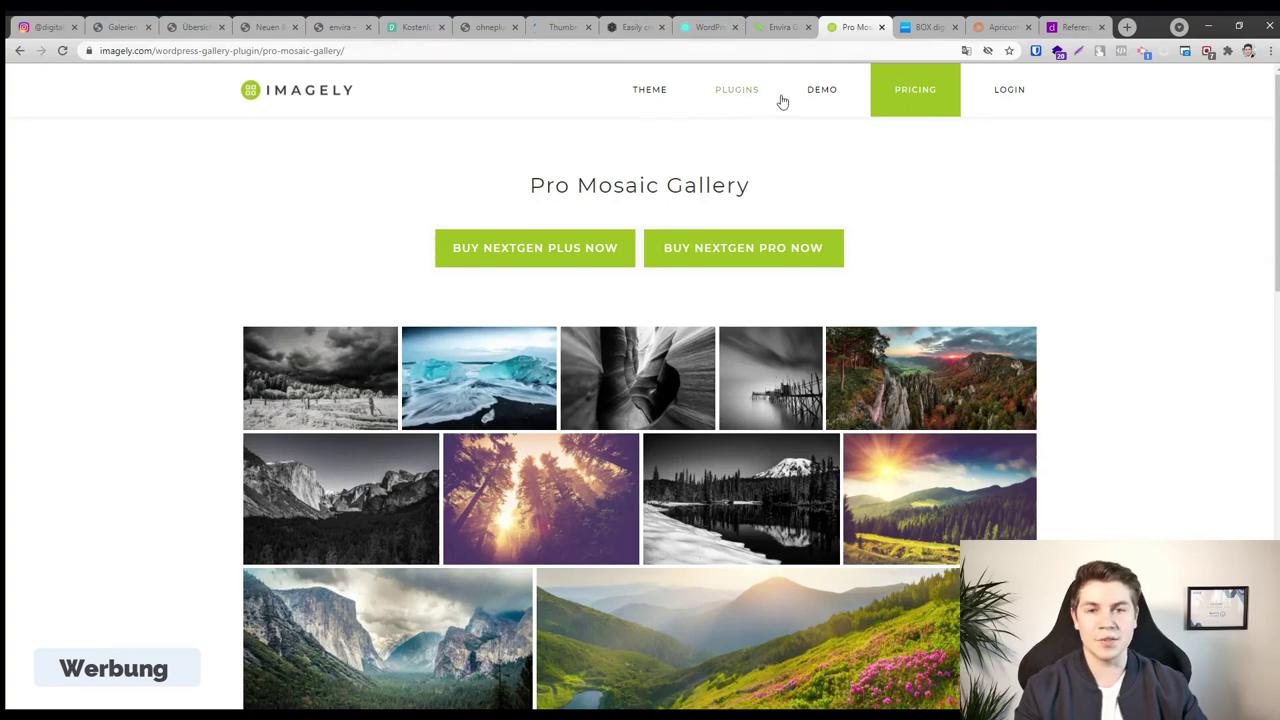
Examine Imagely's gallery demo overview and open the pricing page with the Lifetime, Pro, Plus and Starter plans
{"action": "left_click", "coordinate": [823, 95]}
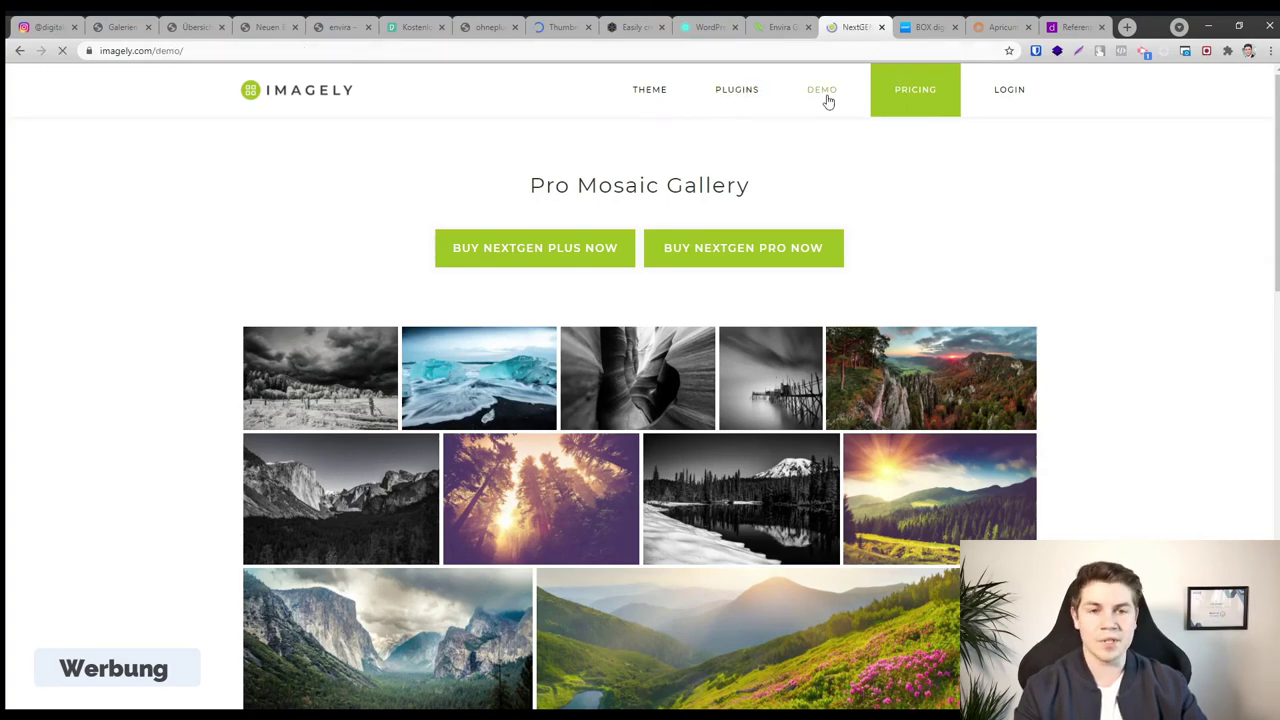
{"action": "scroll", "coordinate": [707, 471], "scroll_direction": "down", "scroll_amount": 5}
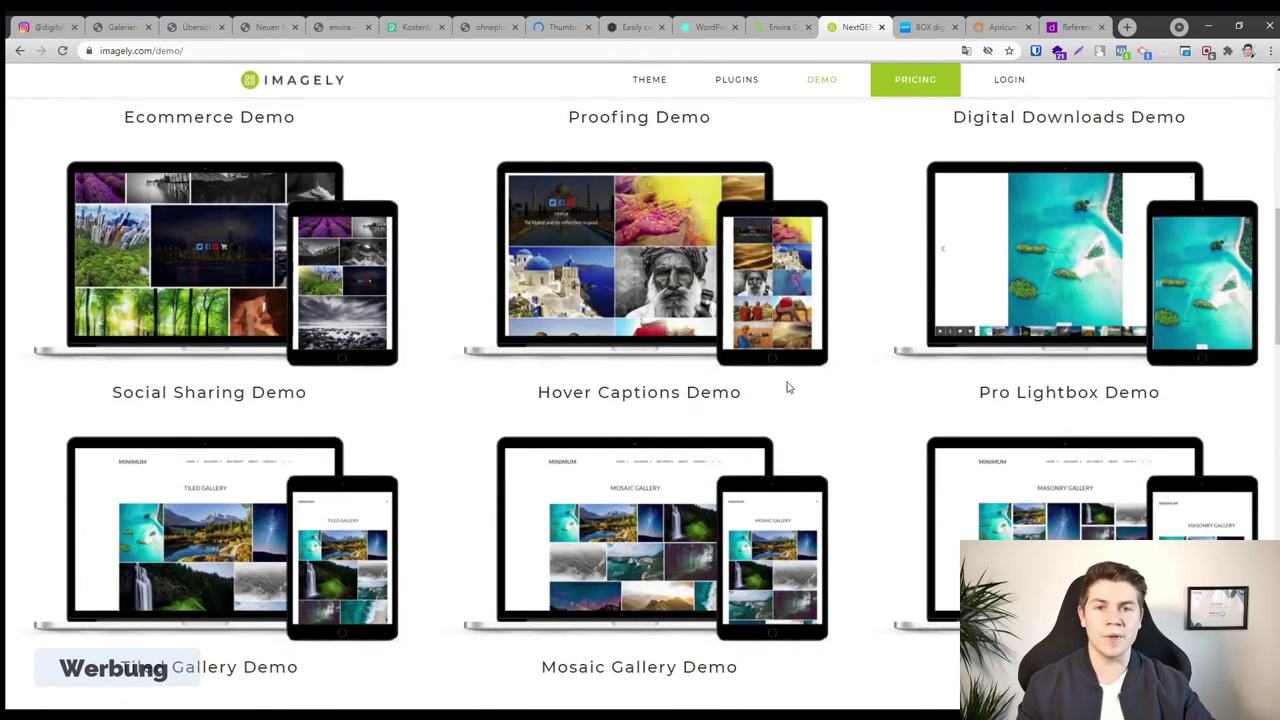
{"action": "scroll", "coordinate": [790, 330], "scroll_direction": "up", "scroll_amount": 5}
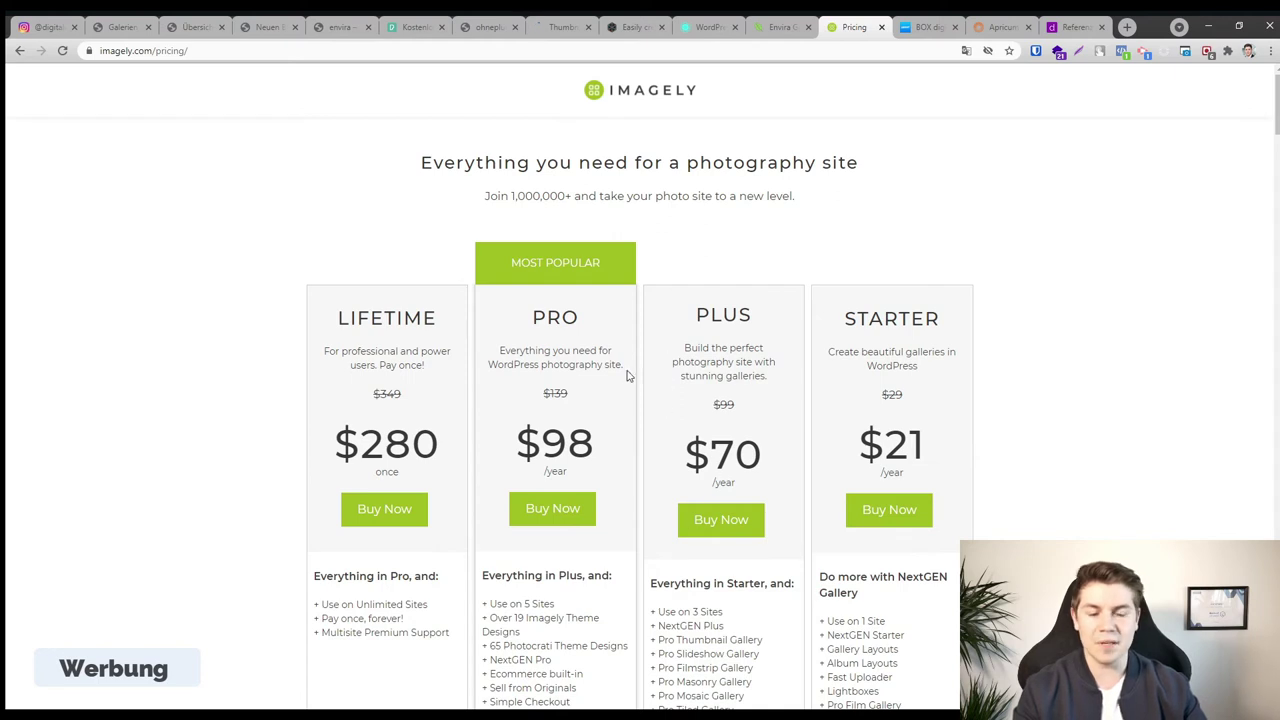
Return to the WordPress admin and create a new page titled nextgen
{"action": "left_click", "coordinate": [128, 27]}
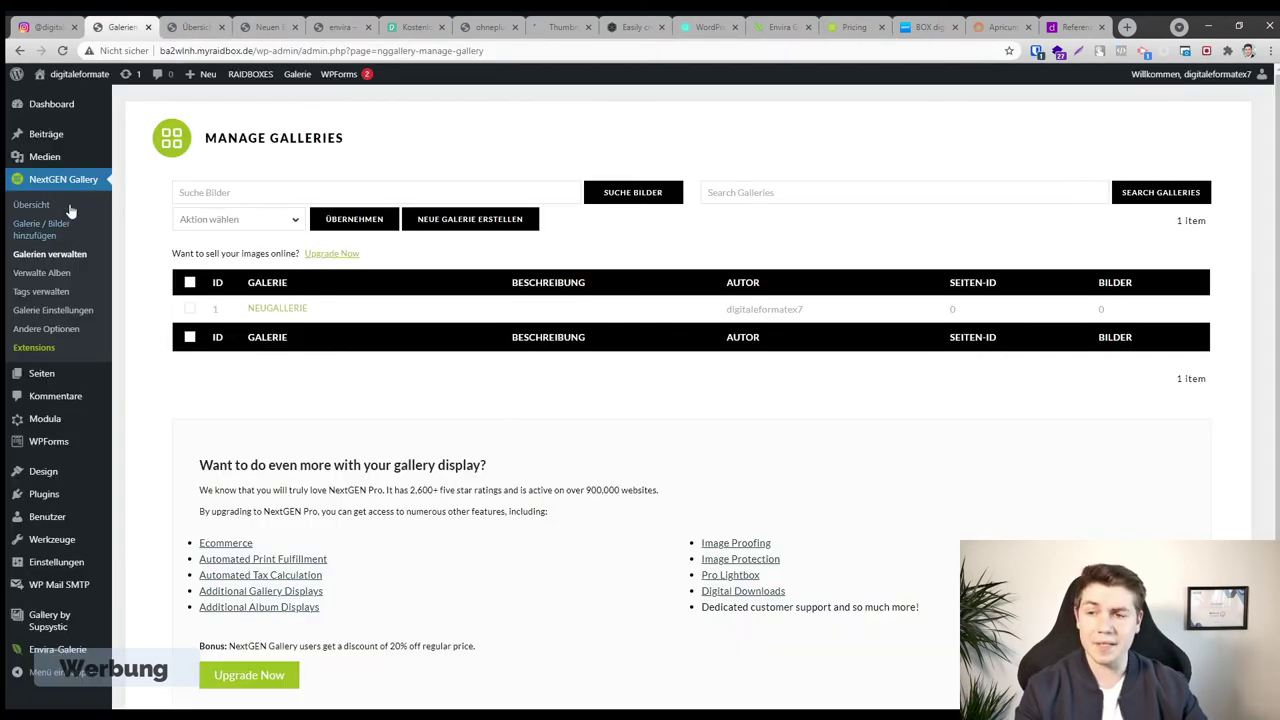
{"action": "mouse_move", "coordinate": [60, 165]}
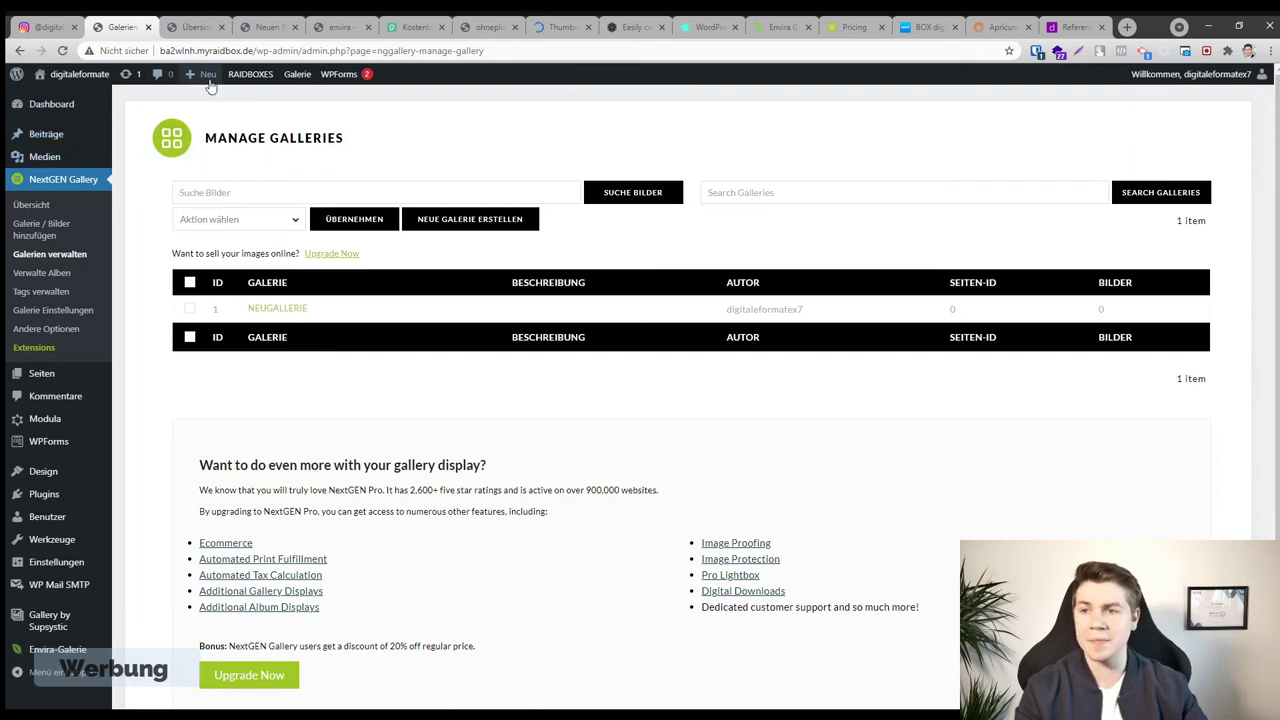
{"action": "mouse_move", "coordinate": [205, 74]}
{"action": "left_click", "coordinate": [208, 134]}
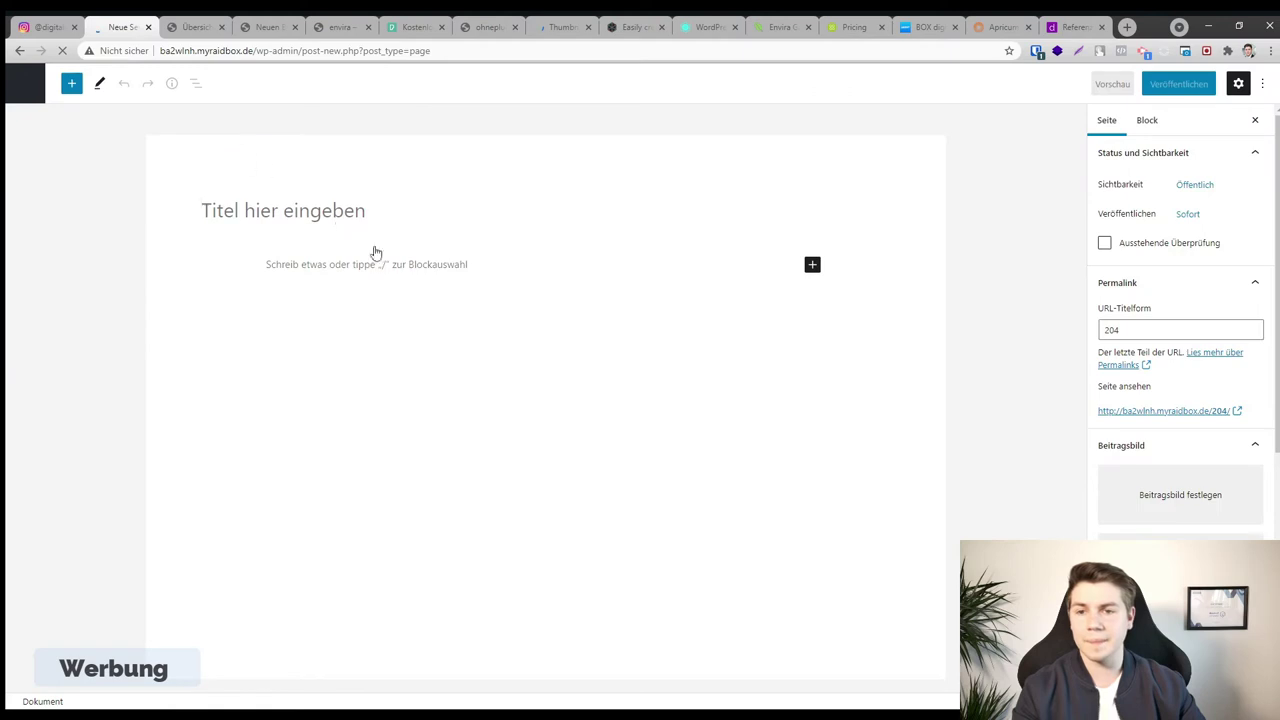
{"action": "left_click", "coordinate": [338, 219]}
{"action": "type", "text": "nextgen"}
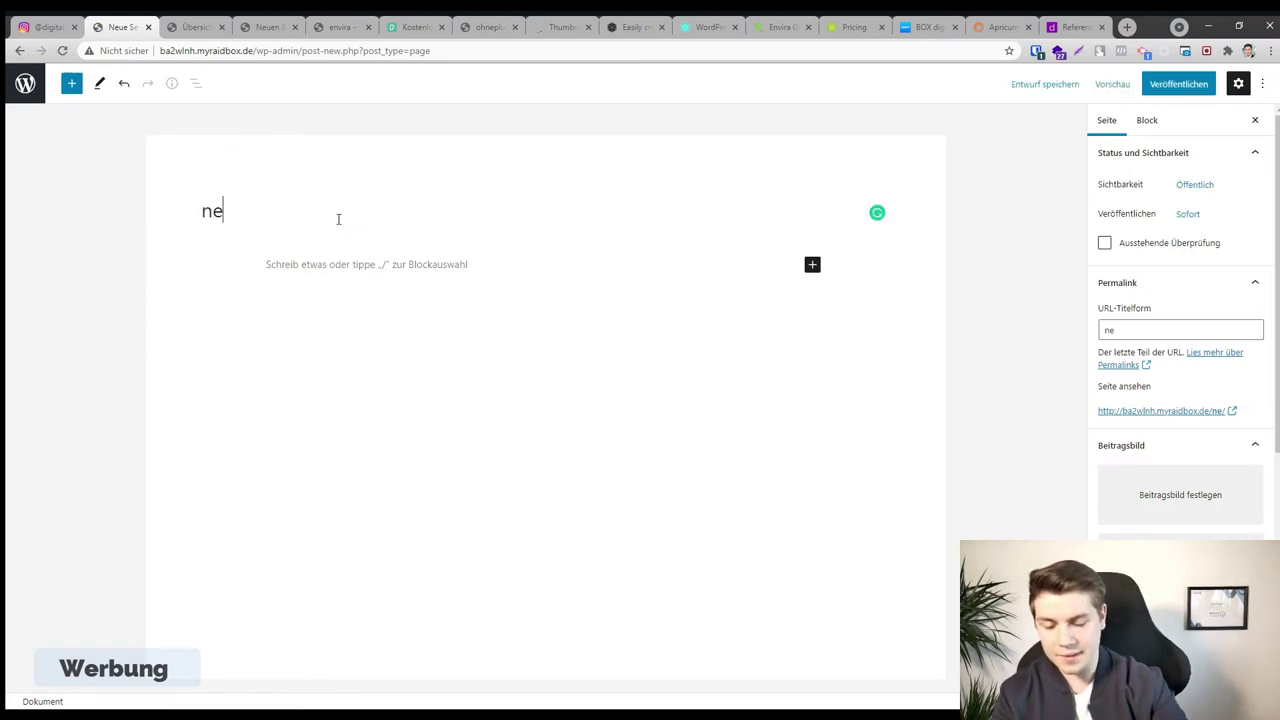
Add a NextGEN Gallery block to the page and insert a gallery with the Basic ImageBrowser display
{"action": "left_click", "coordinate": [812, 264]}
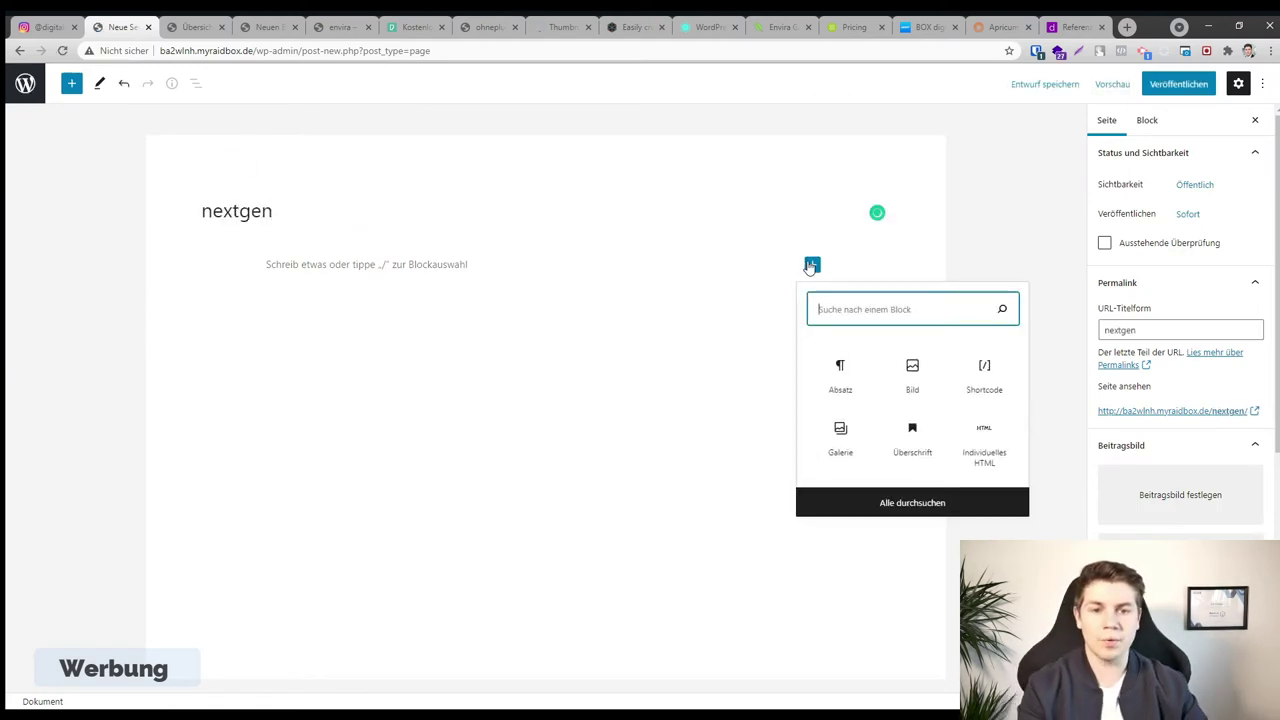
{"action": "left_click", "coordinate": [929, 503]}
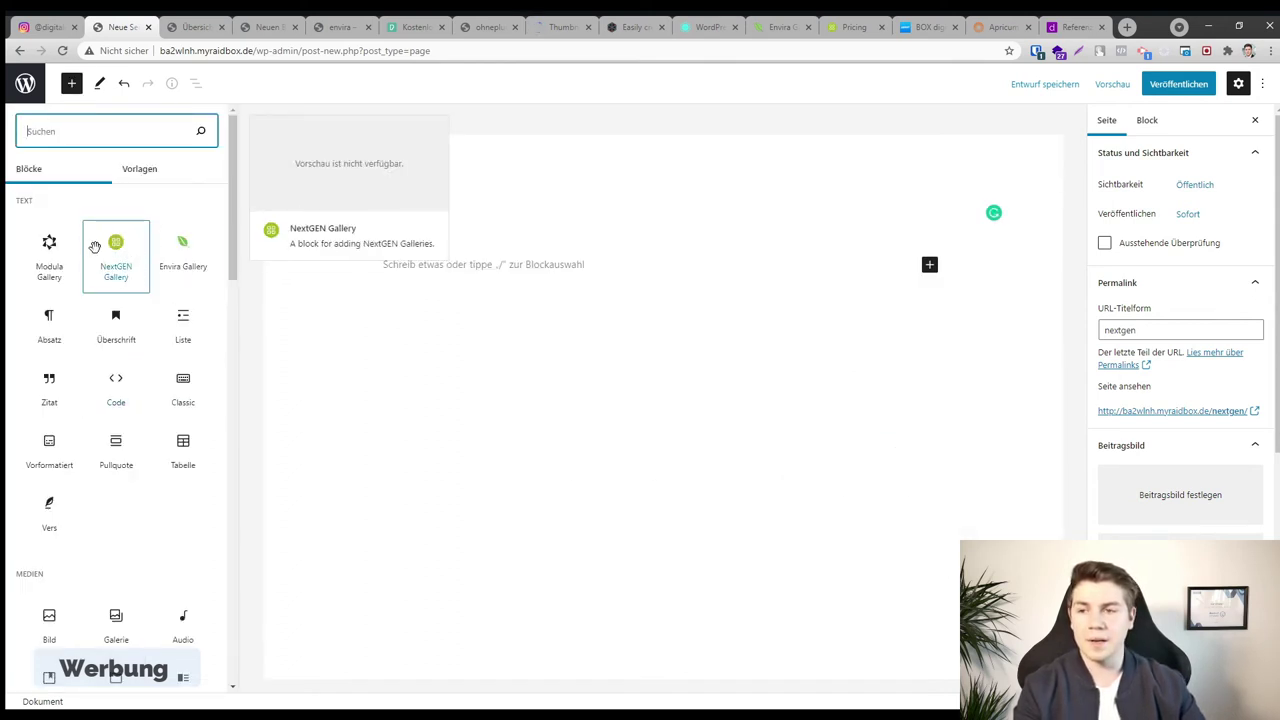
{"action": "left_click_drag", "start_coordinate": [99, 247], "coordinate": [443, 266]}
{"action": "left_click", "coordinate": [652, 338]}
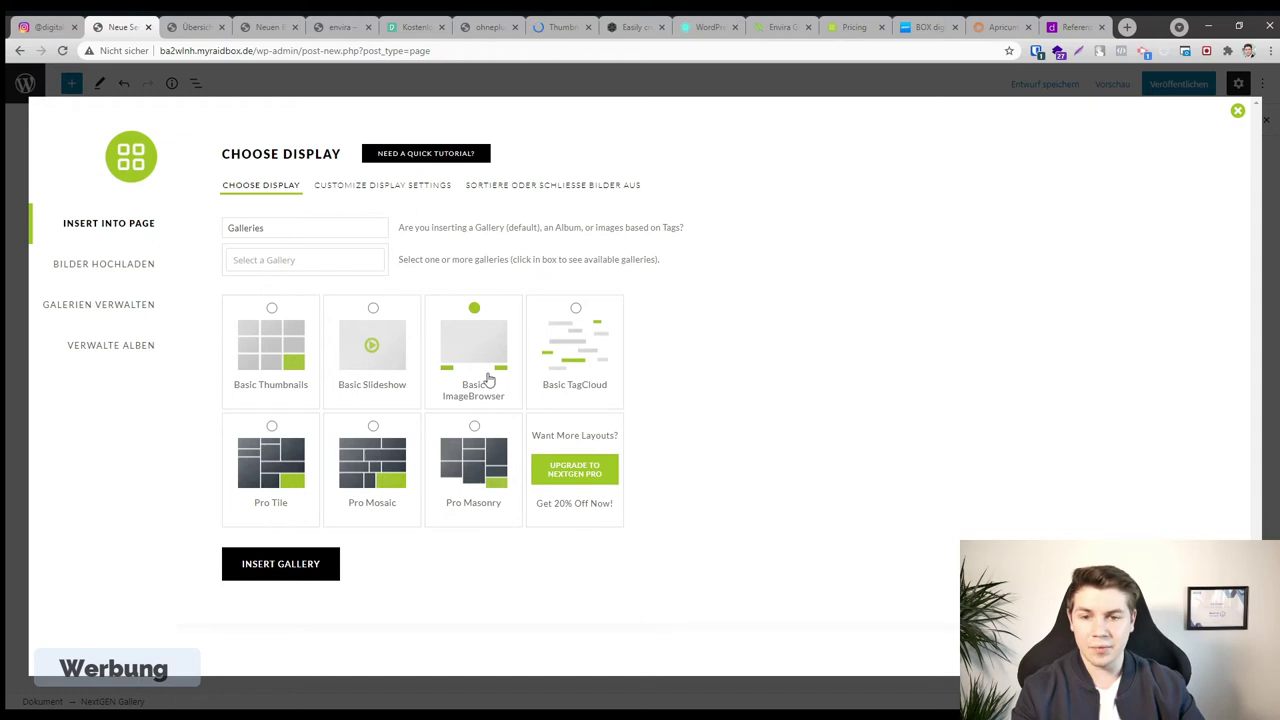
{"action": "left_click", "coordinate": [284, 570]}
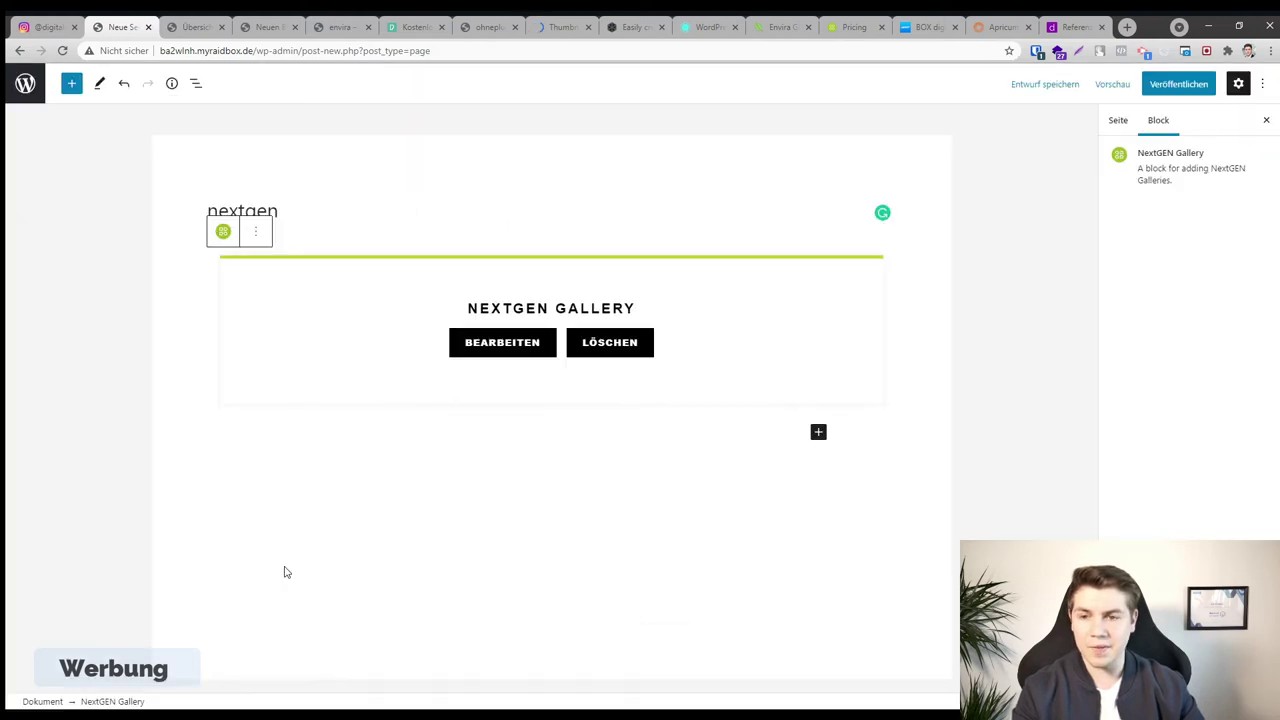
Edit the NextGEN Gallery block, keeping Galleries as the source and selecting the neugallerie gallery
{"action": "left_click", "coordinate": [523, 348]}
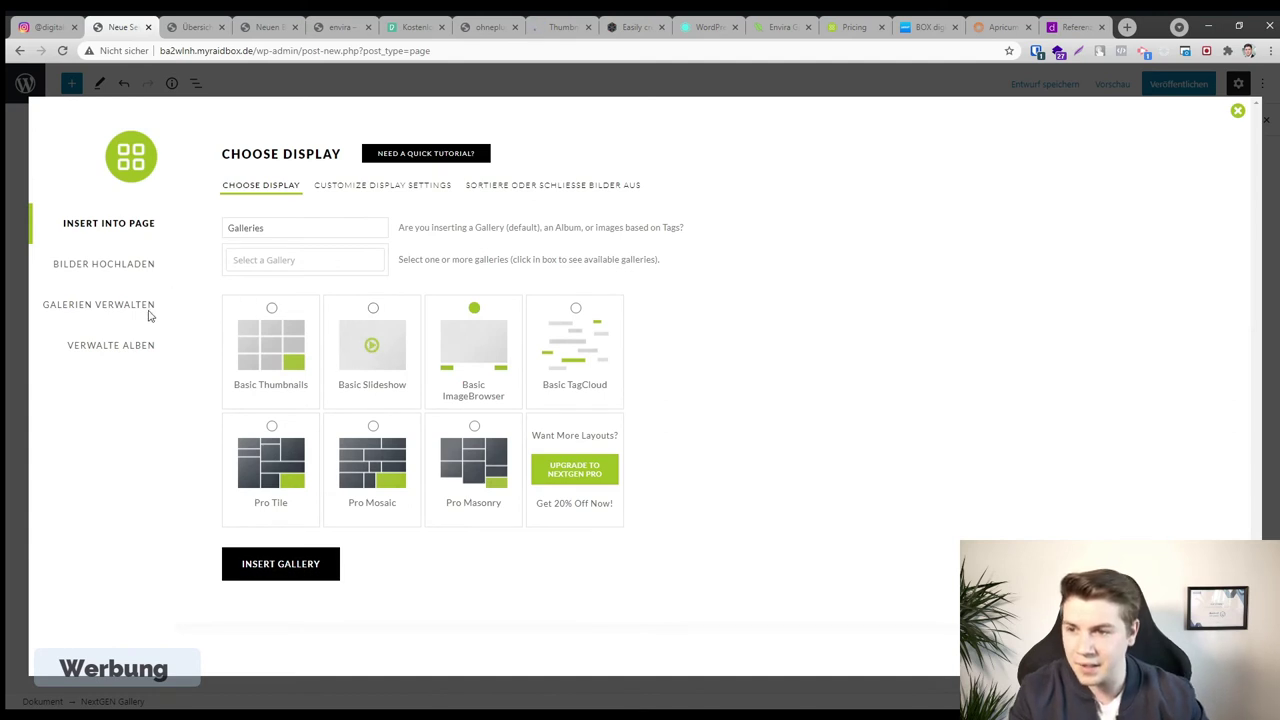
{"action": "left_click", "coordinate": [274, 236]}
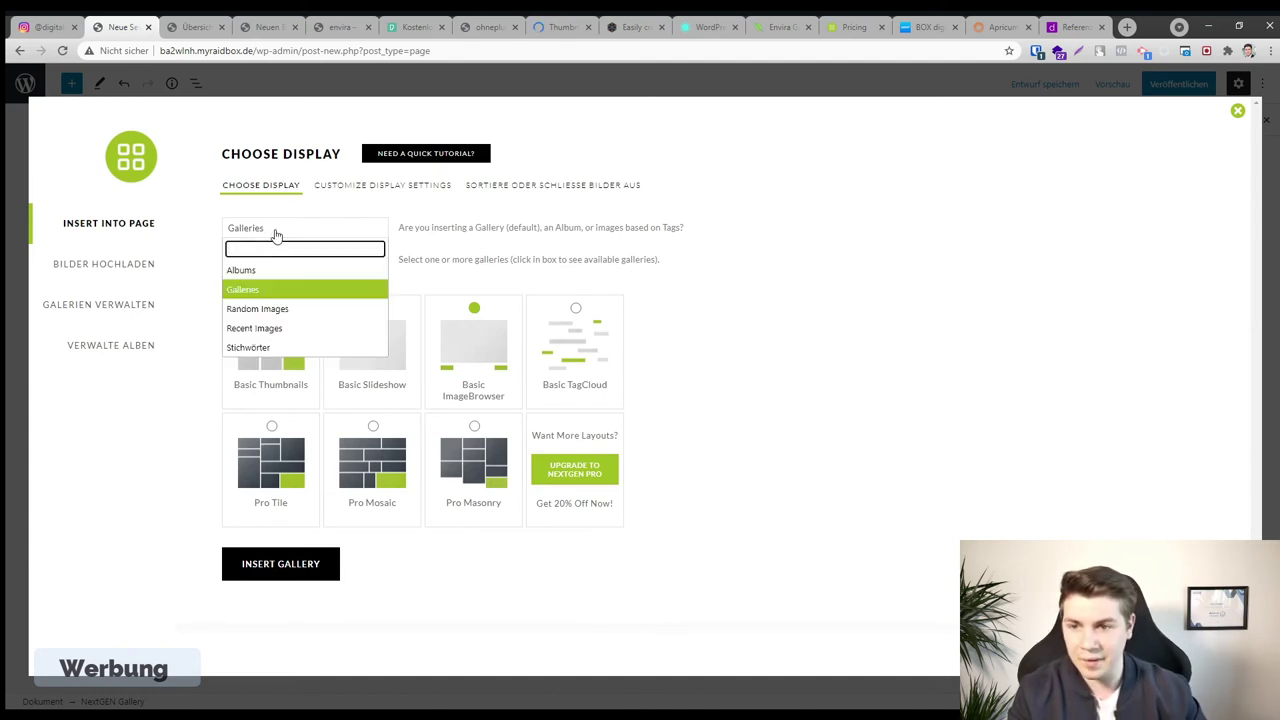
{"action": "left_click", "coordinate": [280, 294]}
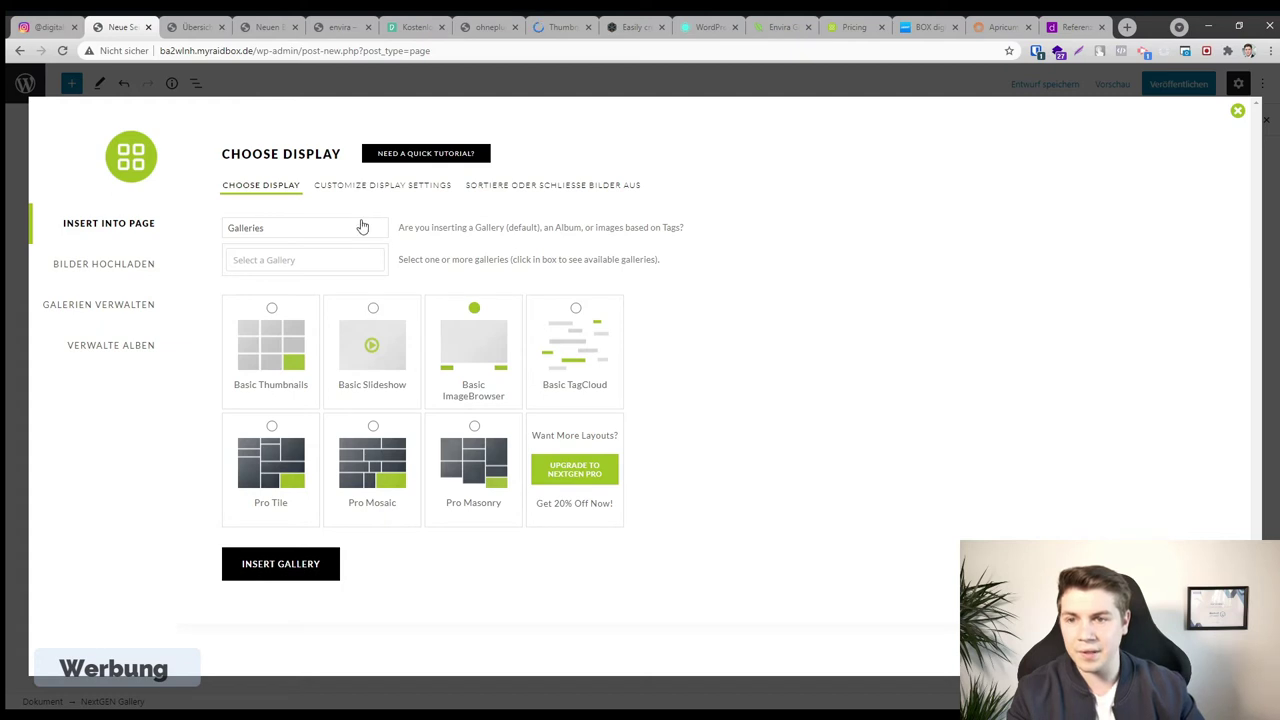
{"action": "left_click", "coordinate": [351, 253]}
{"action": "left_click", "coordinate": [330, 286]}
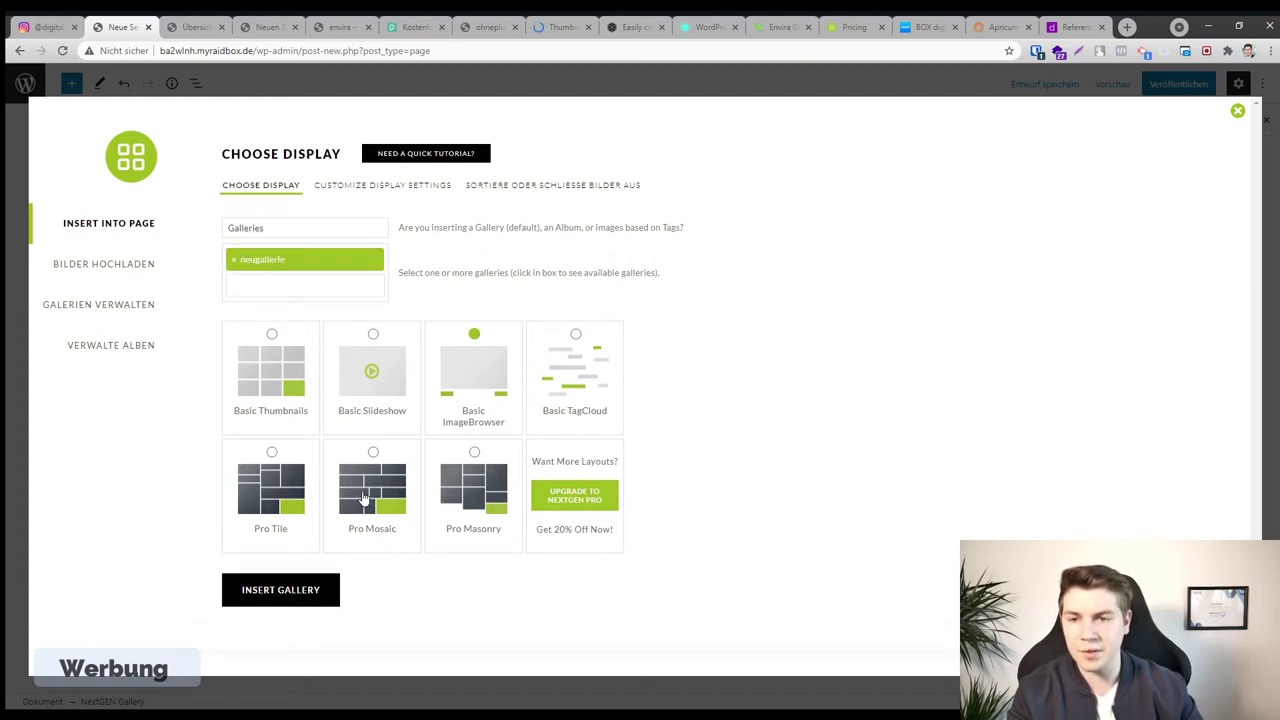
Review the gallery's display settings and image sorting options, then insert the gallery into the page
{"action": "left_click", "coordinate": [390, 187]}
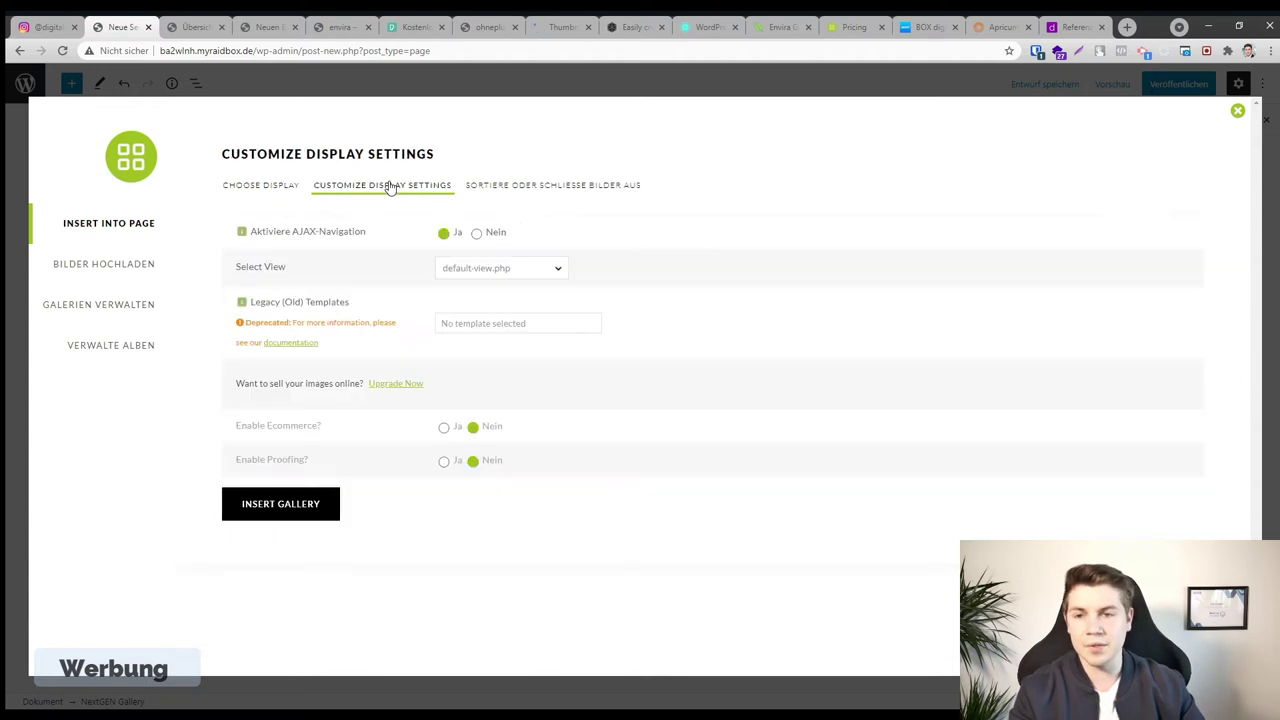
{"action": "left_click", "coordinate": [557, 190]}
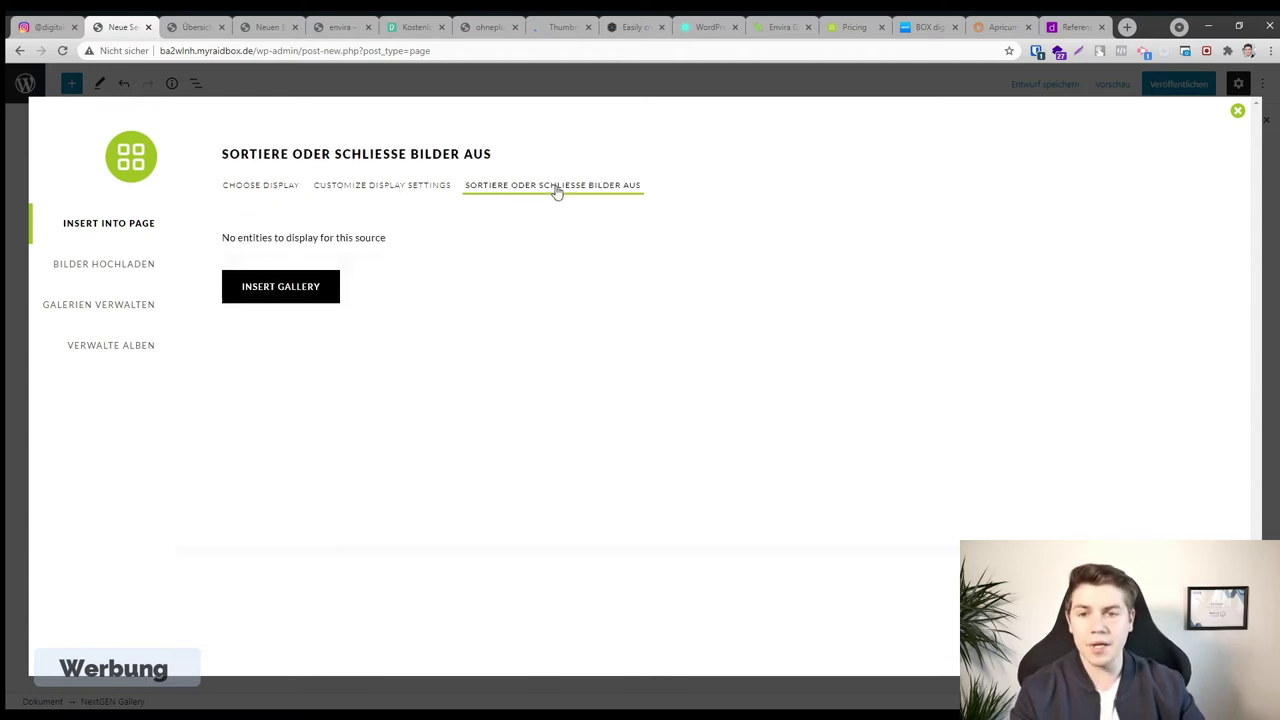
{"action": "left_click", "coordinate": [380, 189]}
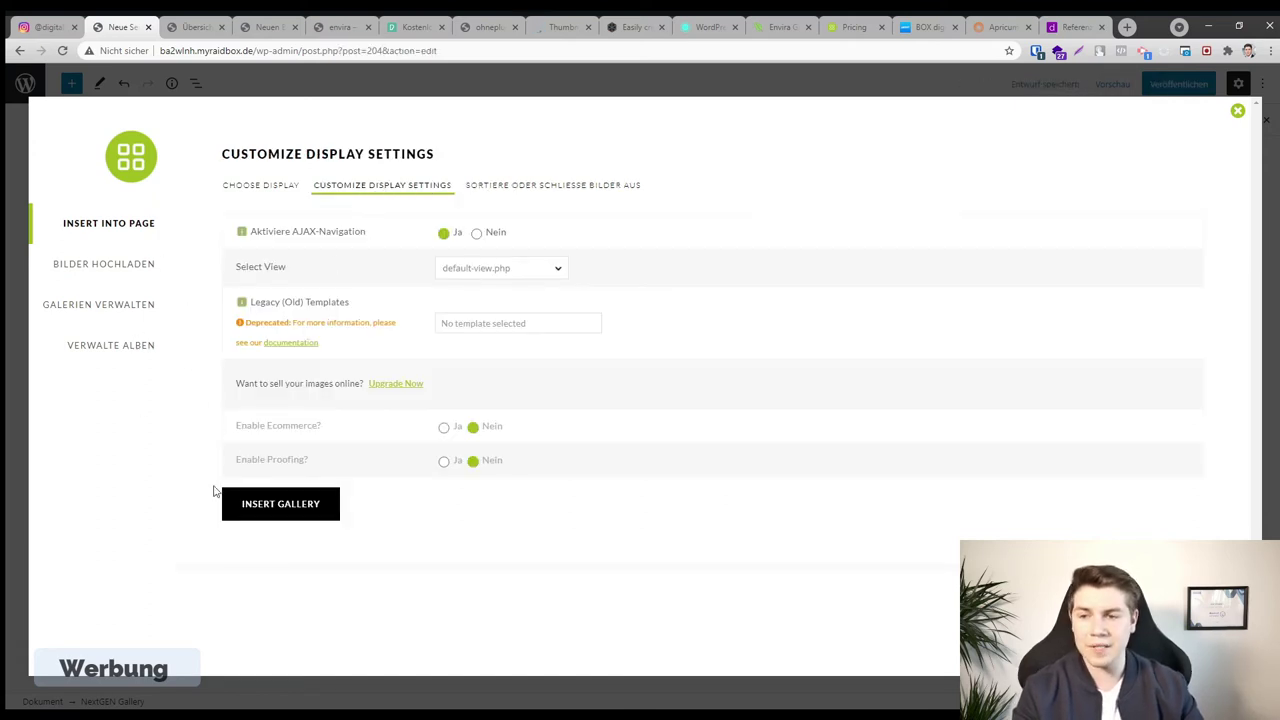
{"action": "left_click", "coordinate": [281, 504]}
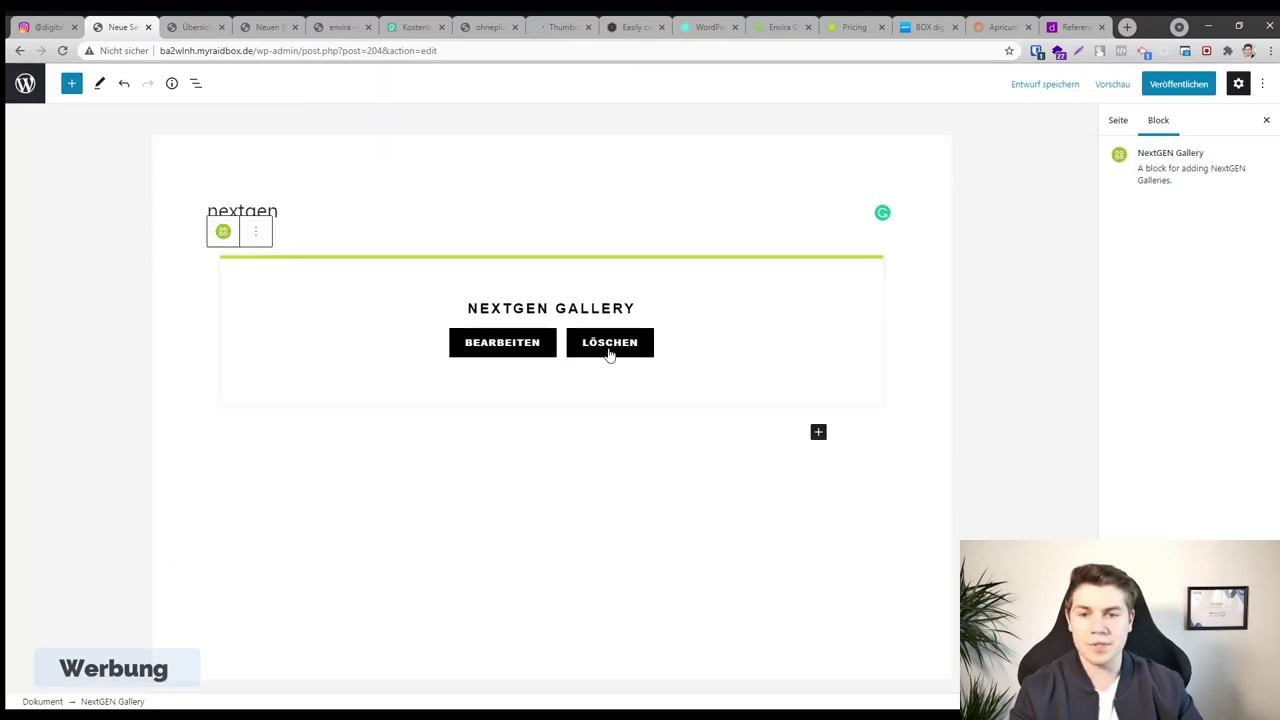
Publish the nextgen page and open it on the live site
{"action": "left_click", "coordinate": [1180, 85]}
{"action": "left_click", "coordinate": [1180, 86]}
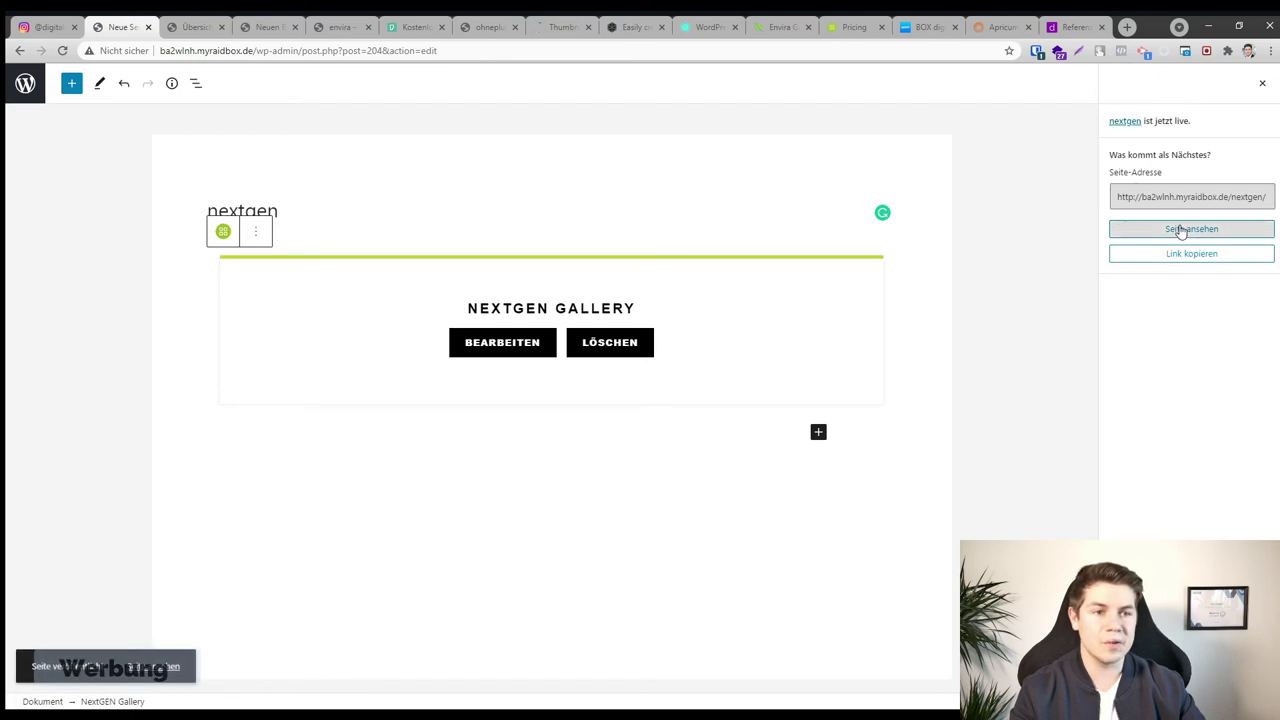
{"action": "left_click", "coordinate": [1175, 231]}
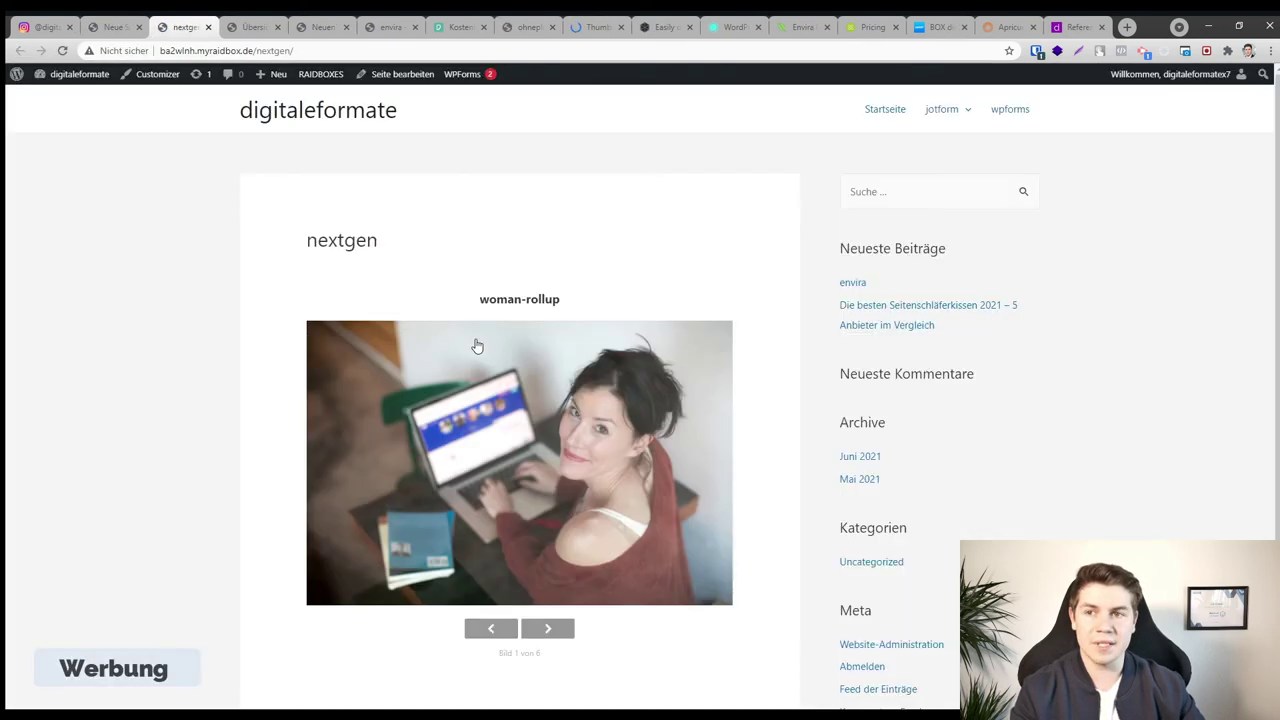
Page forward through the published gallery from woman-rollup to the Bild_Beratung image
{"action": "scroll", "coordinate": [551, 395], "scroll_direction": "down", "scroll_amount": 2}
{"action": "left_click", "coordinate": [548, 495]}
{"action": "left_click", "coordinate": [549, 497]}
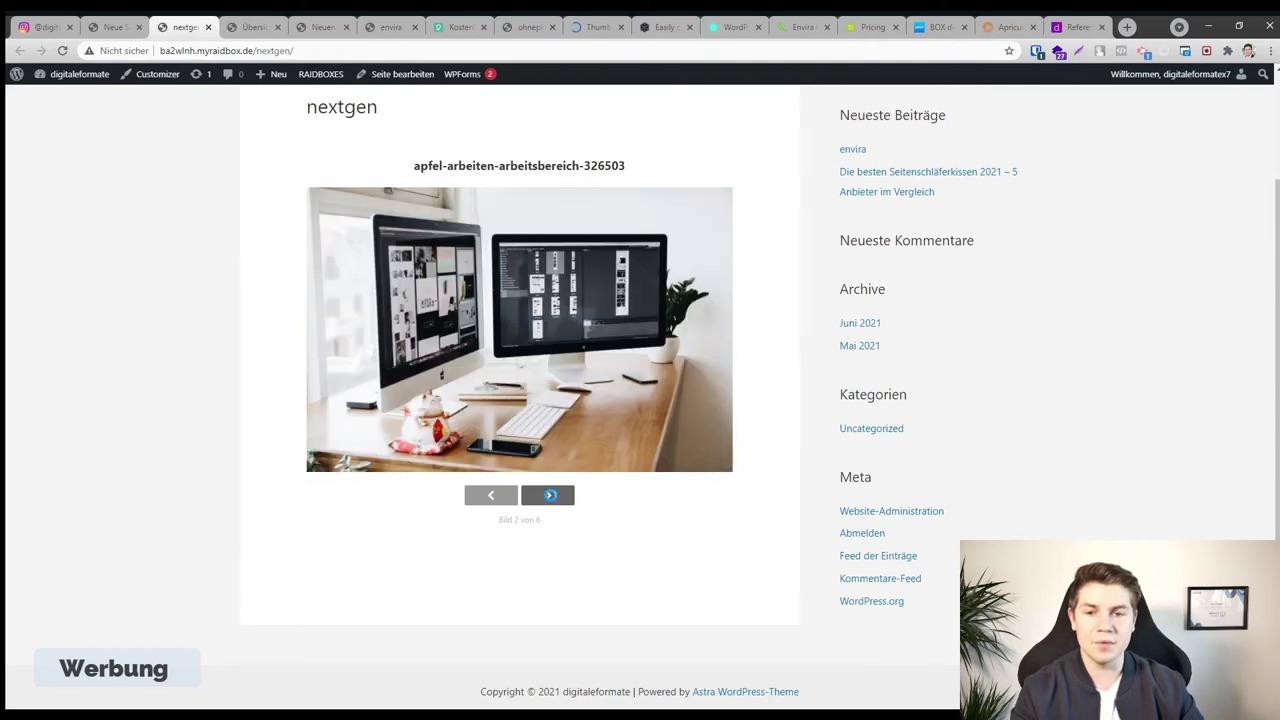
{"action": "left_click", "coordinate": [549, 497]}
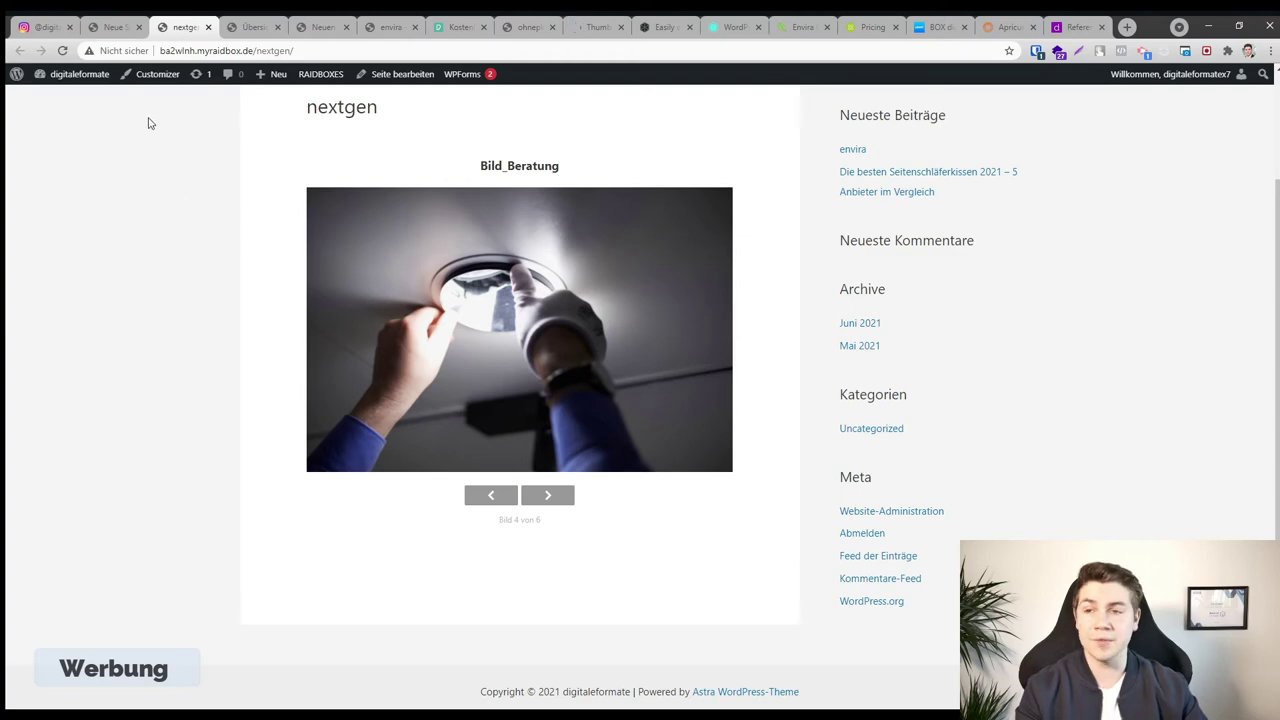
Leave the page editor, open the new gallery page of Gallery by Supsystic and examine its gallery templates
{"action": "left_click", "coordinate": [112, 27]}
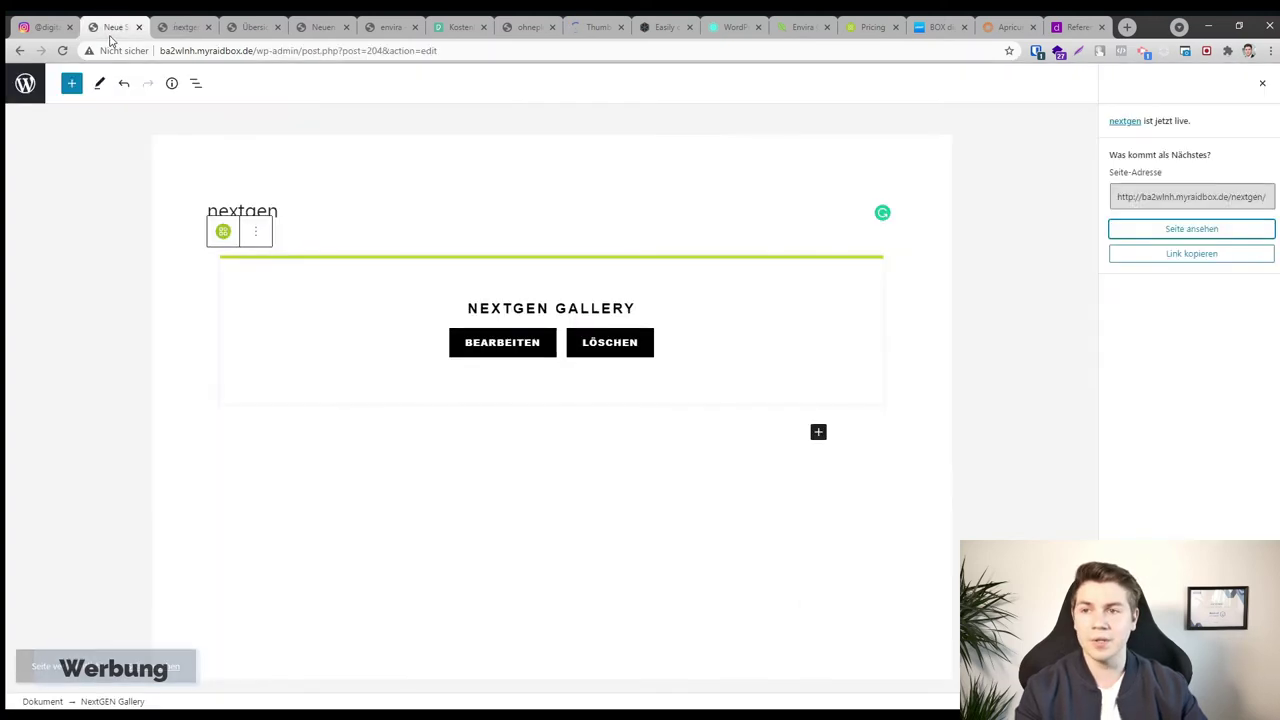
{"action": "left_click", "coordinate": [22, 86]}
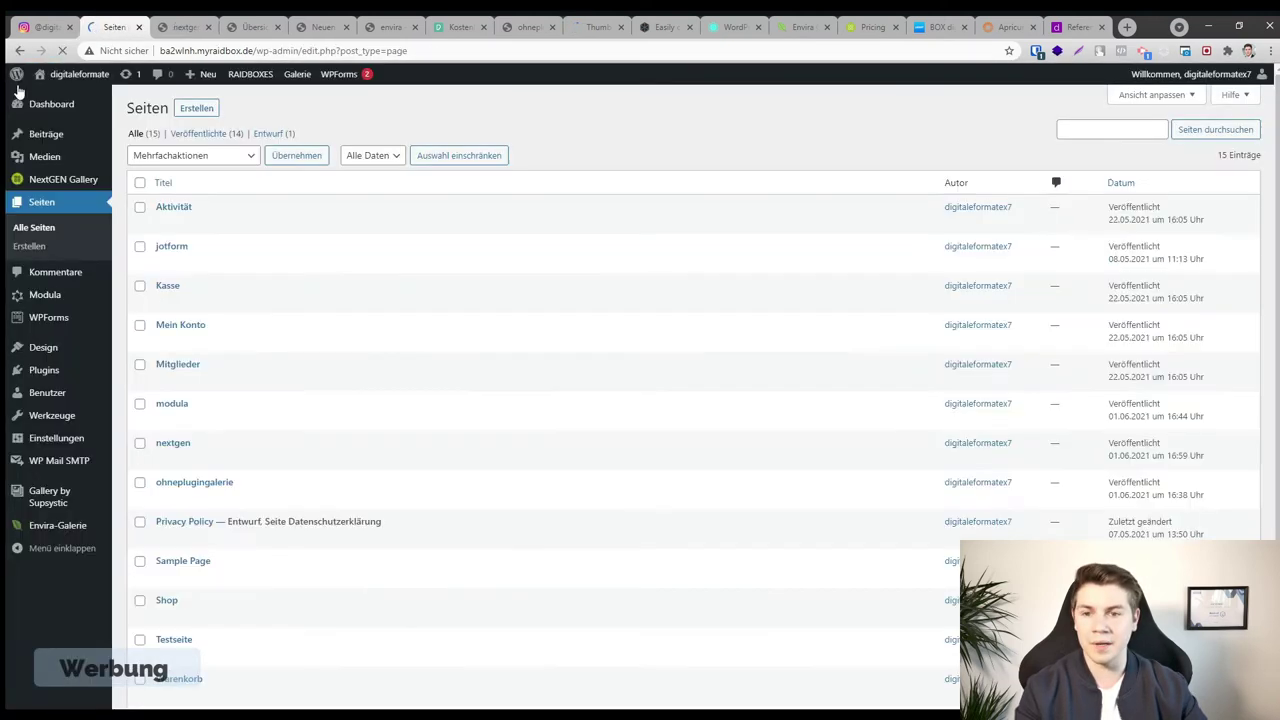
{"action": "mouse_move", "coordinate": [101, 313]}
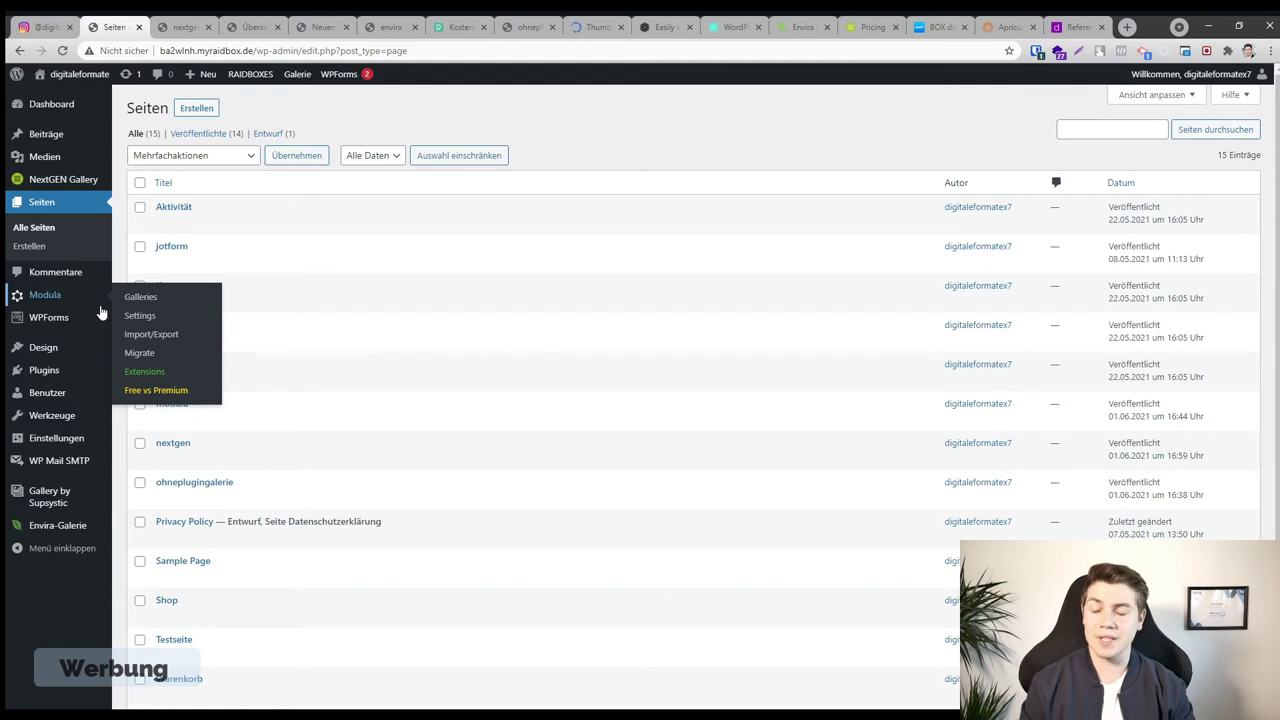
{"action": "mouse_move", "coordinate": [77, 494]}
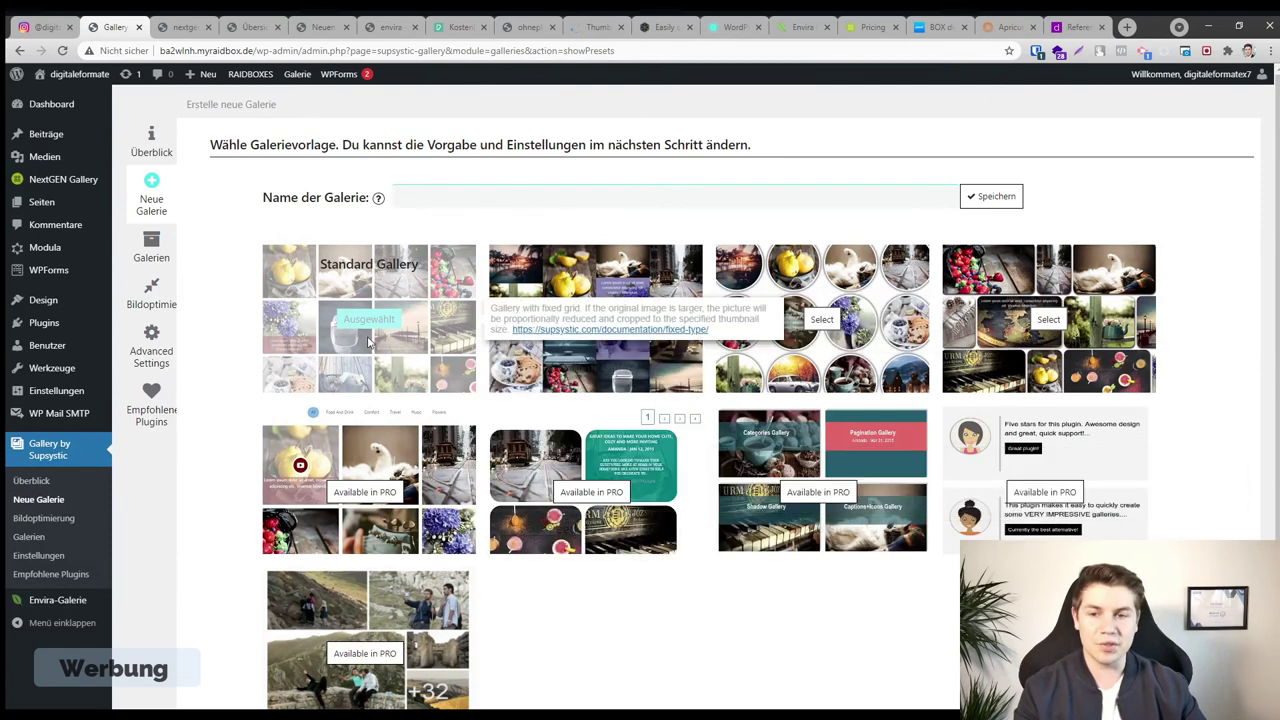
{"action": "scroll", "coordinate": [470, 420], "scroll_direction": "down", "scroll_amount": 1}
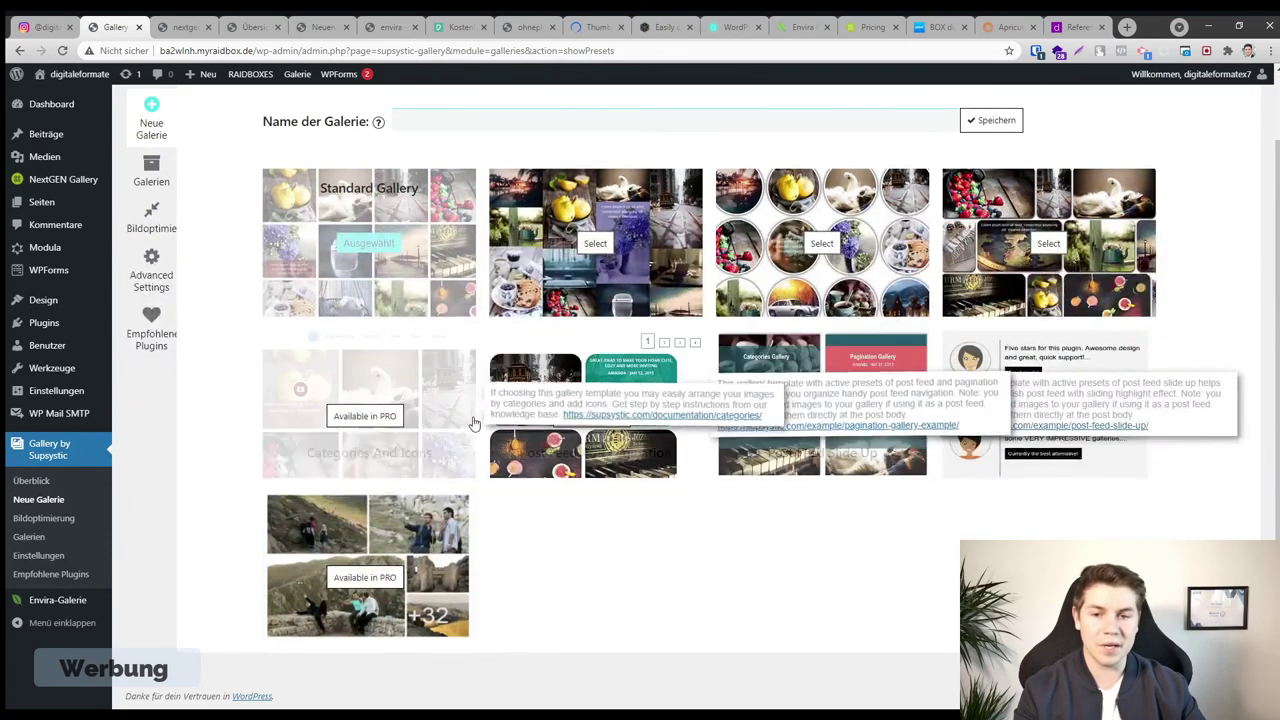
Switch to Supsystic's photo gallery website and view the Vertical and Fixed gallery examples
{"action": "left_click", "coordinate": [728, 27]}
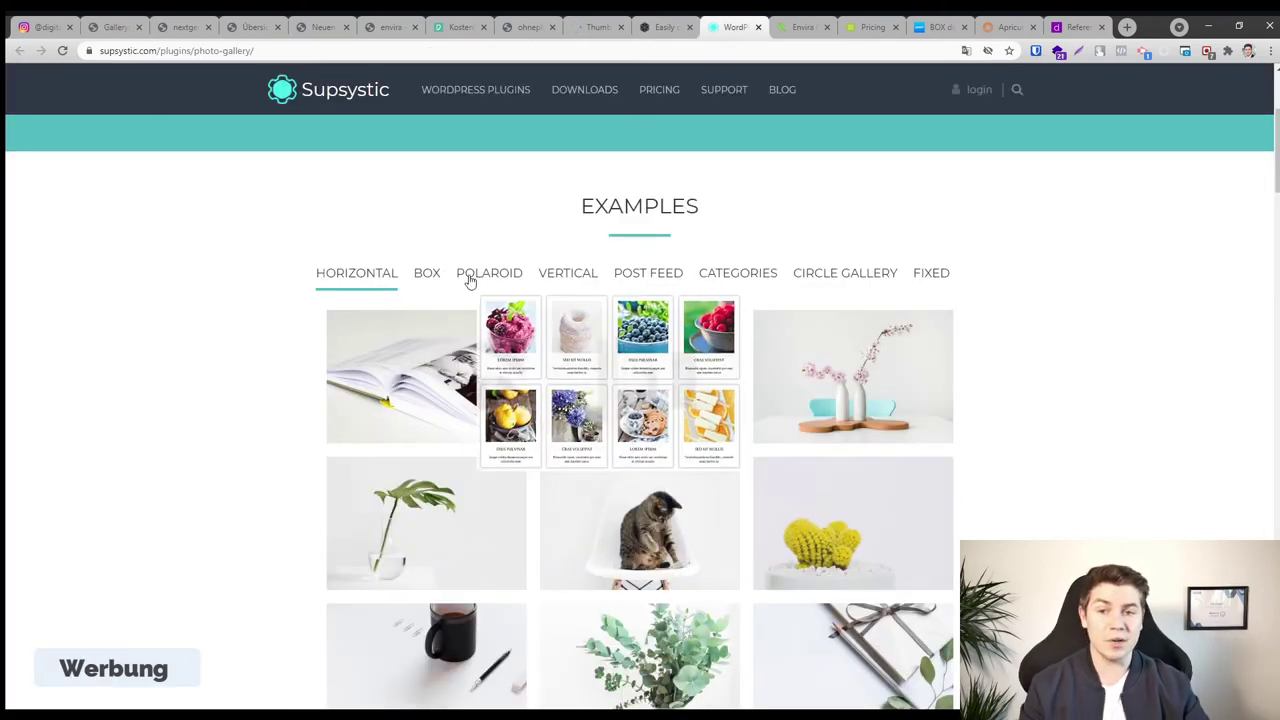
{"action": "left_click", "coordinate": [585, 280]}
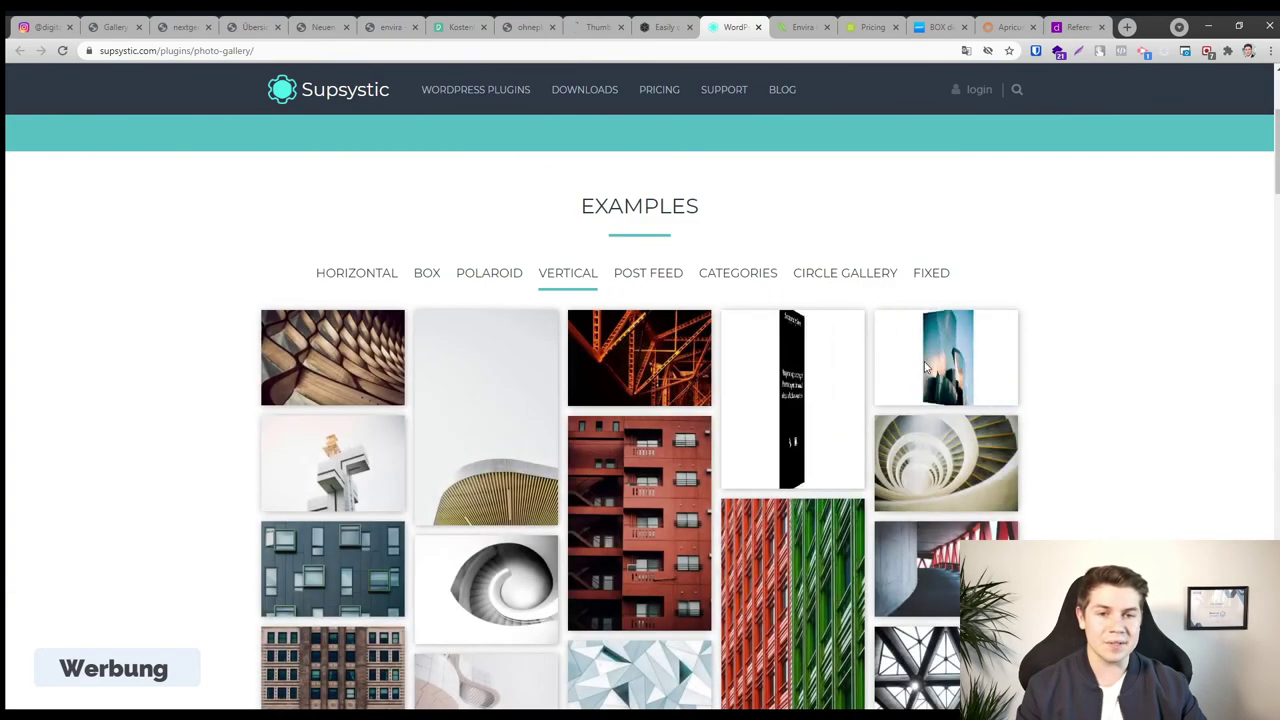
{"action": "left_click", "coordinate": [924, 274]}
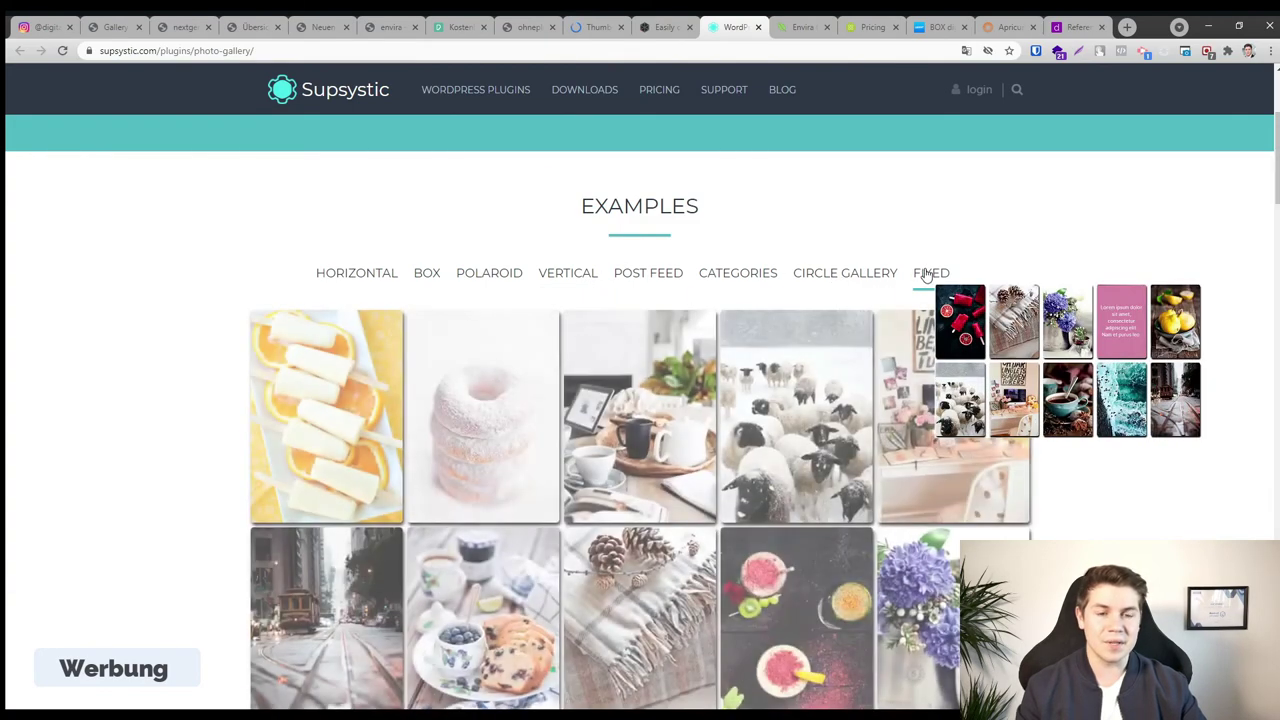
Show the Categories gallery example, view its cat image in the lightbox and close the lightbox
{"action": "left_click", "coordinate": [740, 280]}
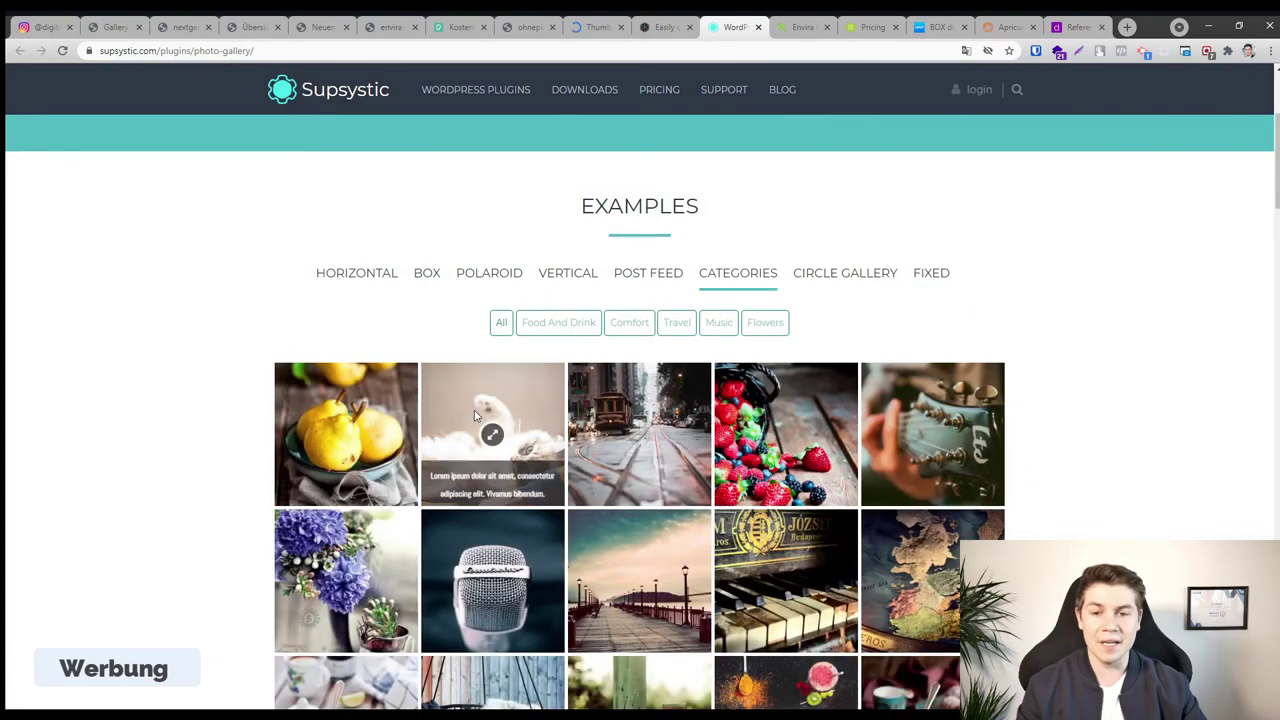
{"action": "left_click", "coordinate": [489, 440]}
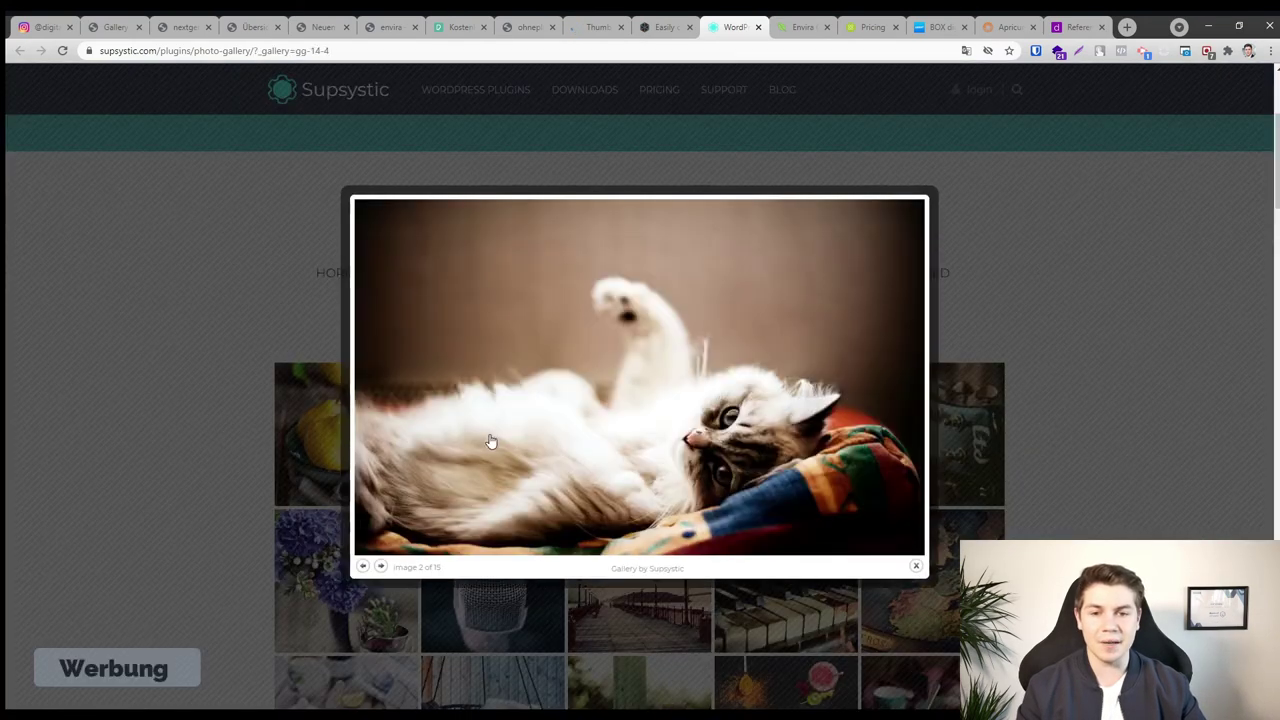
{"action": "left_click", "coordinate": [915, 566]}
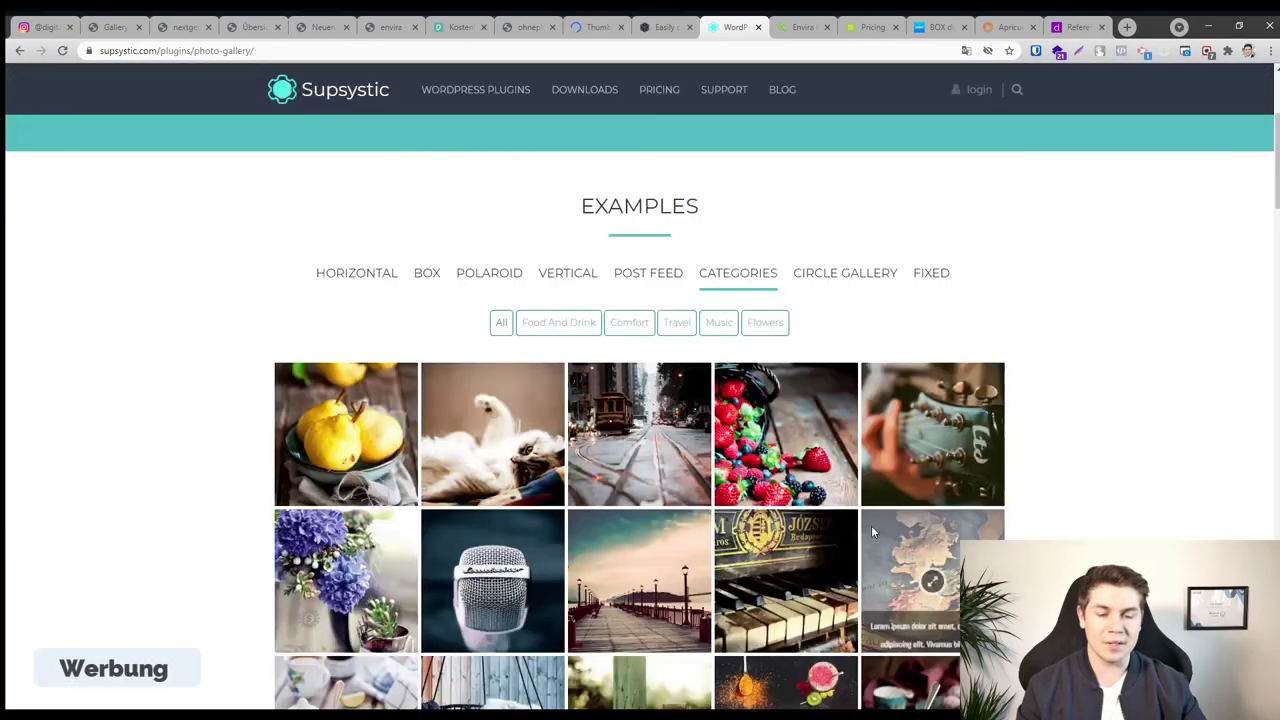
{"action": "mouse_move", "coordinate": [463, 93]}
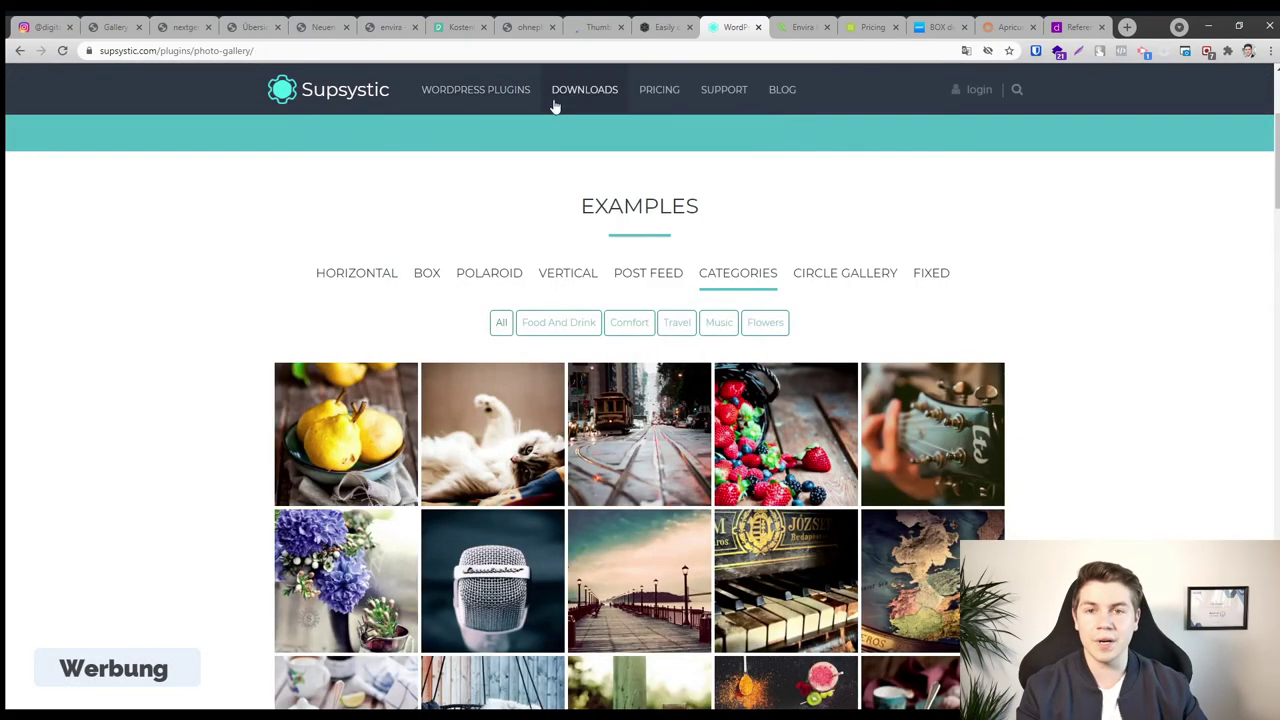
Return to Gallery by Supsystic's new gallery page and create a gallery named standard from the Standard Gallery template
{"action": "left_click", "coordinate": [736, 270]}
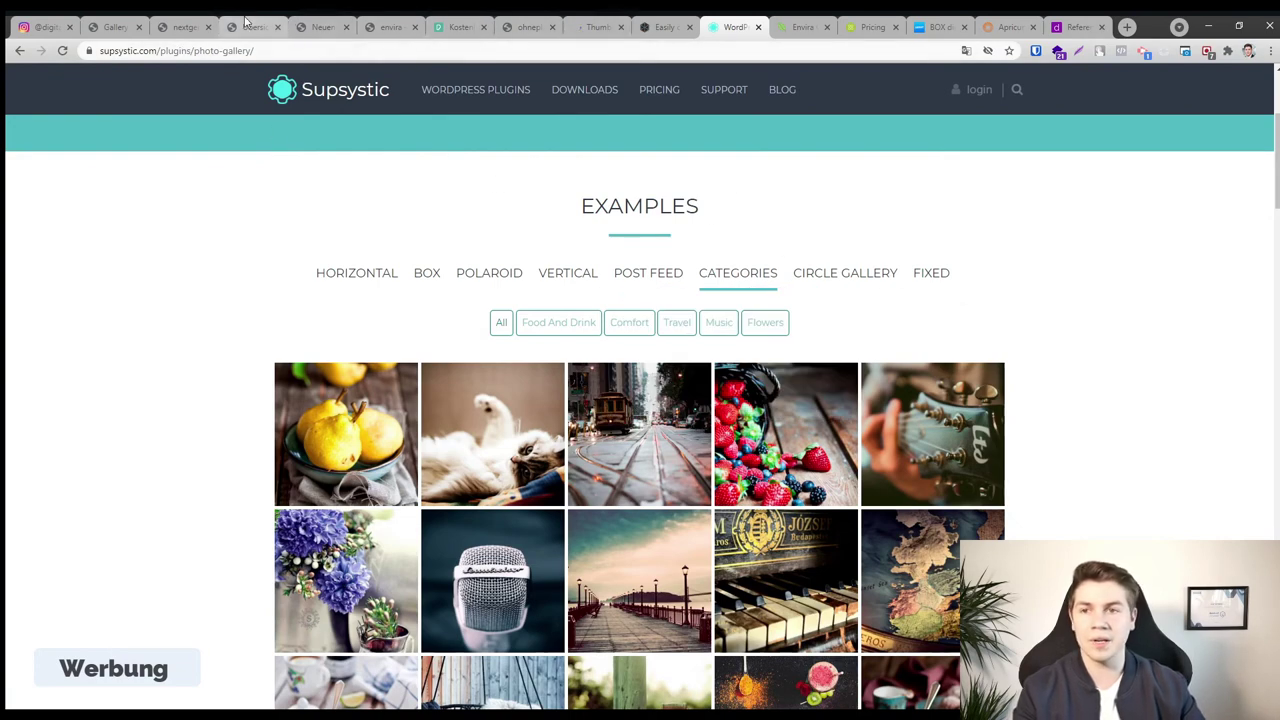
{"action": "left_click", "coordinate": [185, 27]}
{"action": "left_click", "coordinate": [252, 27]}
{"action": "left_click", "coordinate": [300, 24]}
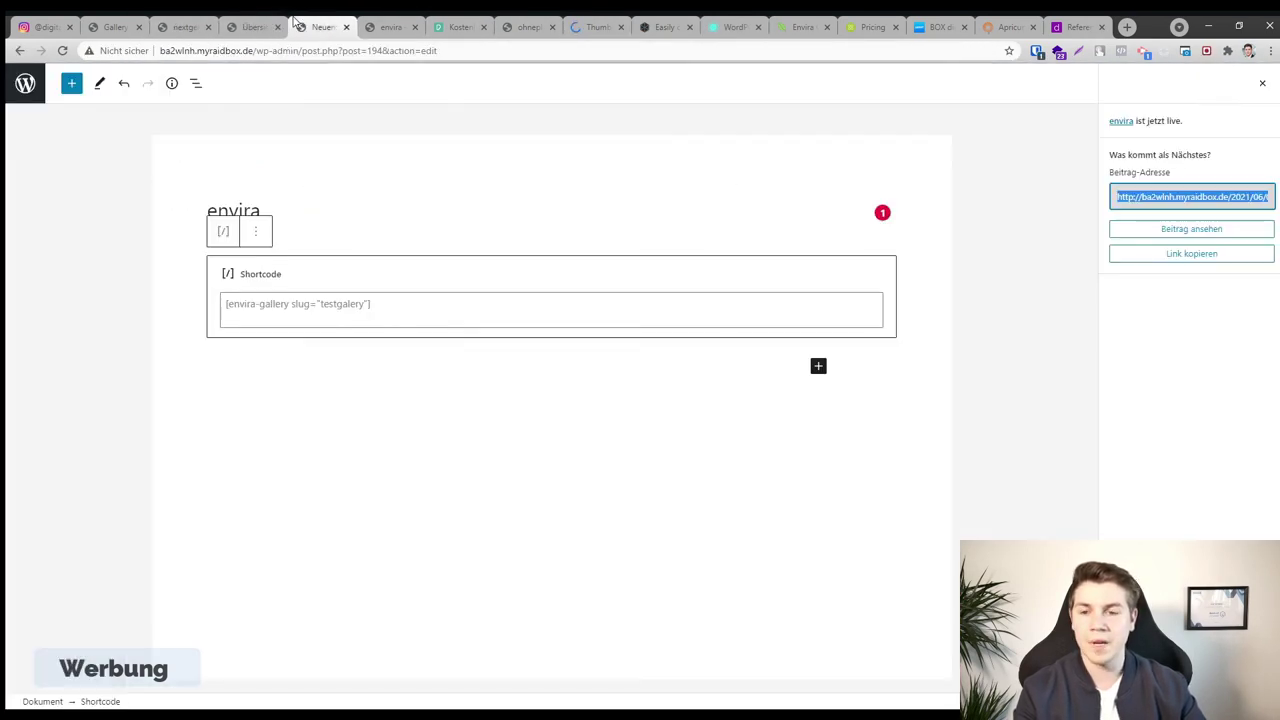
{"action": "left_click", "coordinate": [115, 25]}
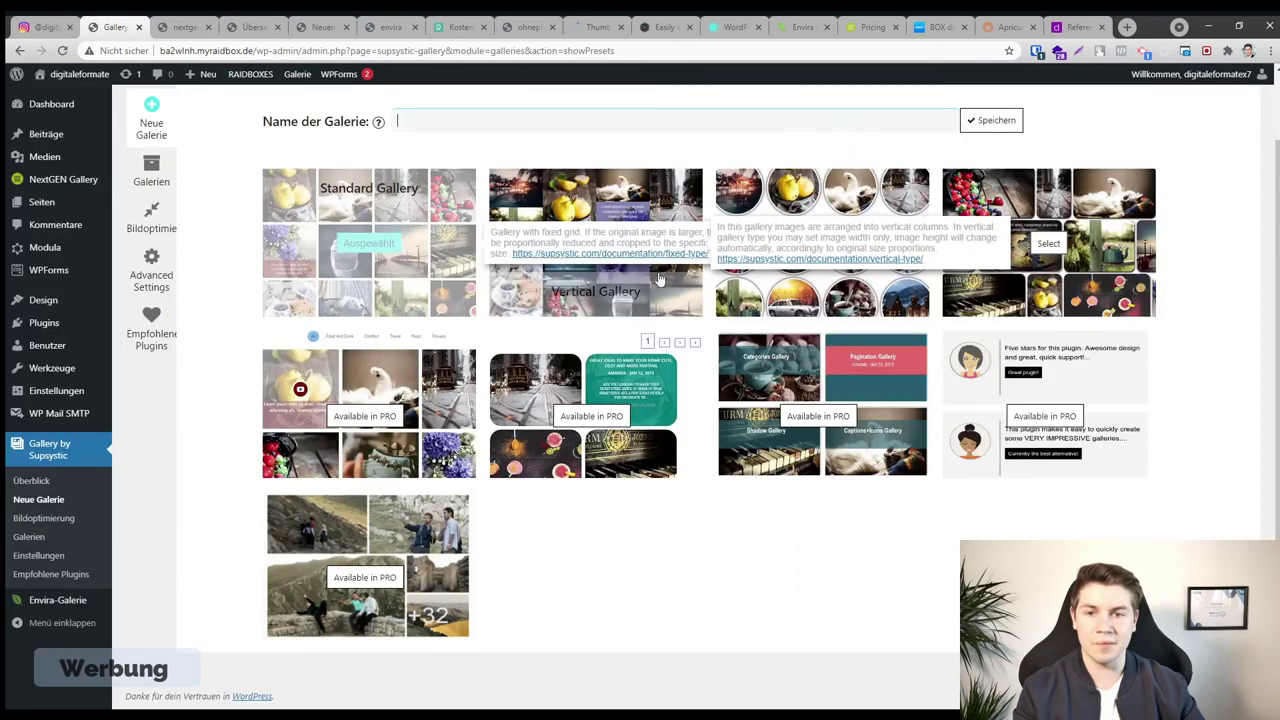
{"action": "scroll", "coordinate": [700, 332], "scroll_direction": "up", "scroll_amount": 2}
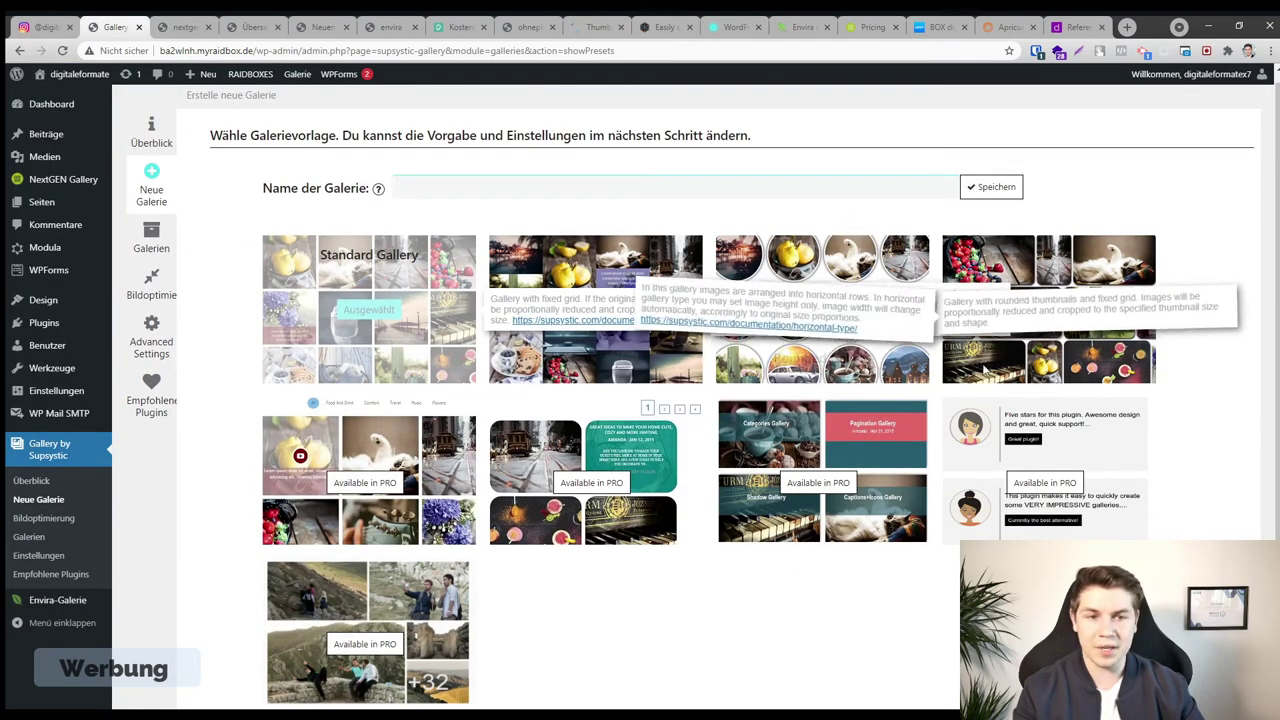
{"action": "scroll", "coordinate": [894, 506], "scroll_direction": "down", "scroll_amount": 2}
{"action": "scroll", "coordinate": [894, 506], "scroll_direction": "up", "scroll_amount": 2}
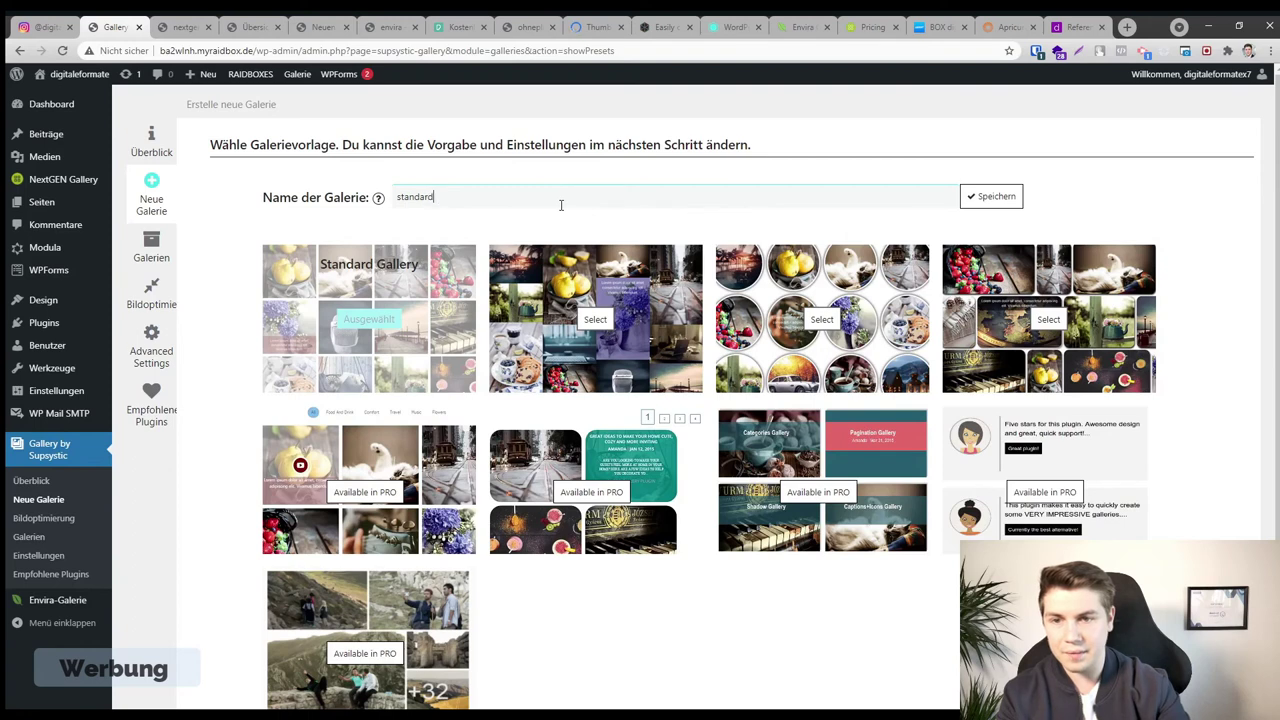
{"action": "left_click", "coordinate": [1008, 203]}
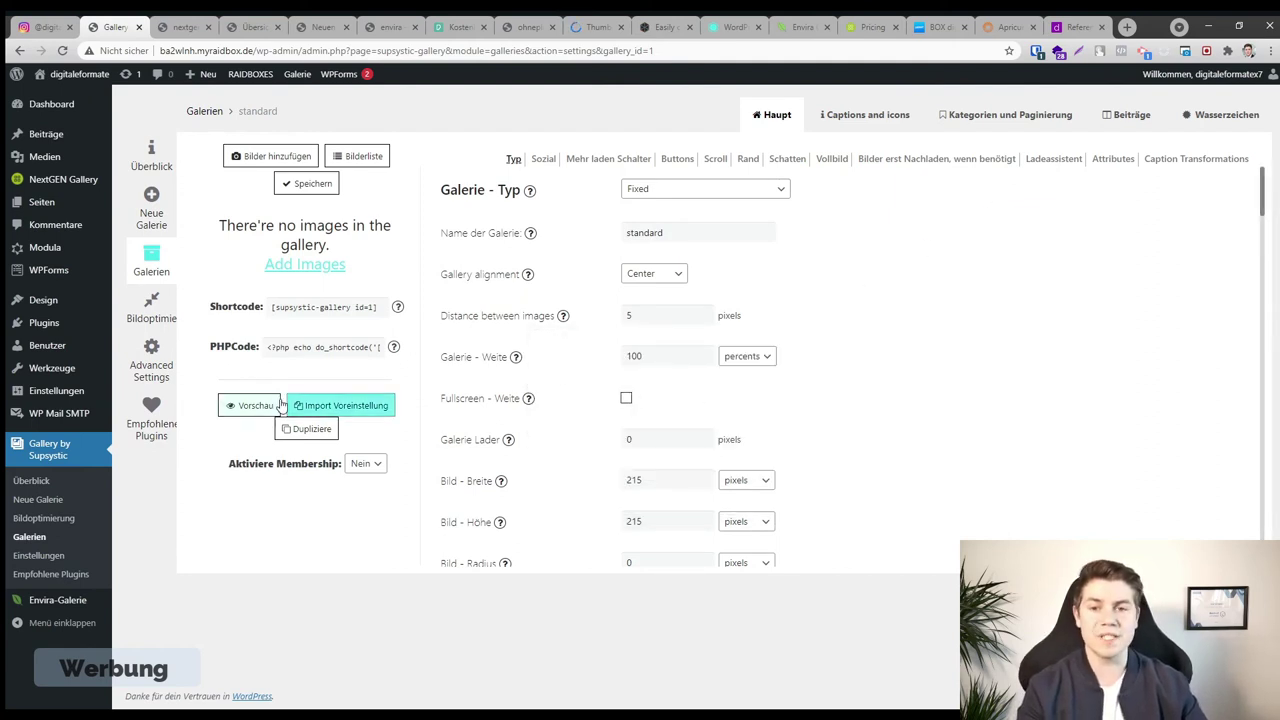
Look over the new gallery's shortcode, gallery type and load-more settings
{"action": "left_click", "coordinate": [351, 312]}
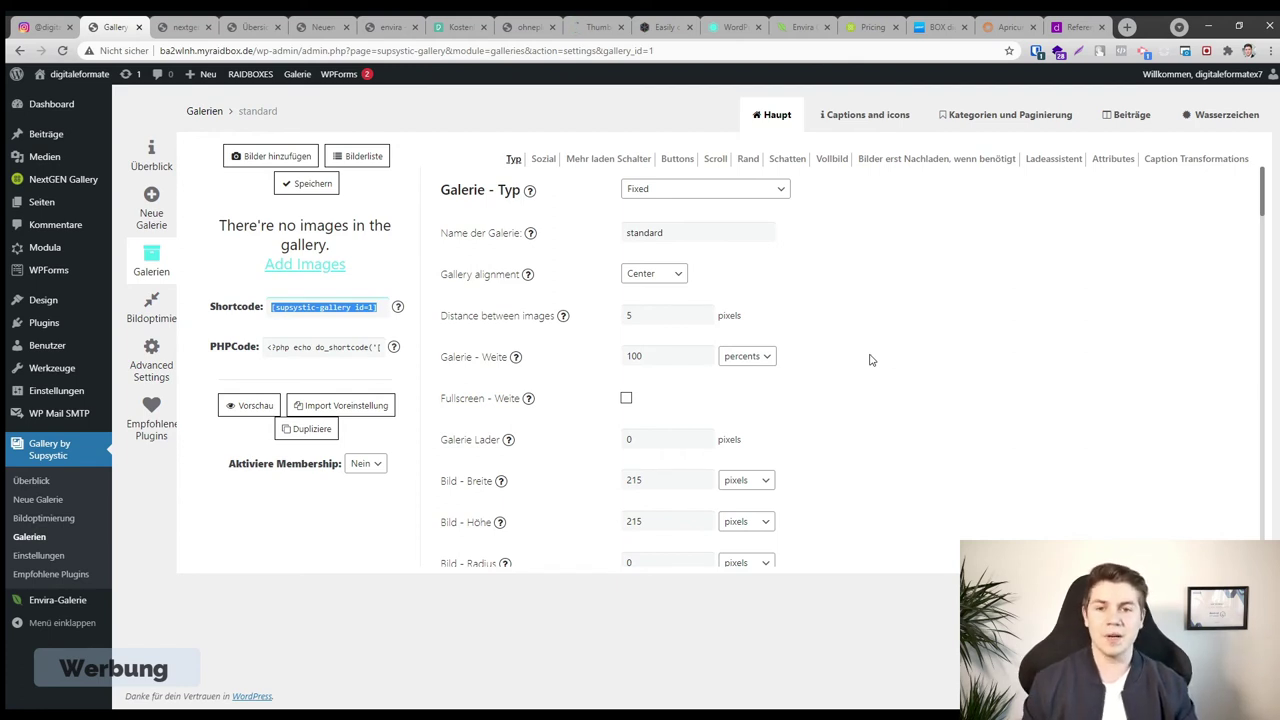
{"action": "left_click", "coordinate": [717, 192]}
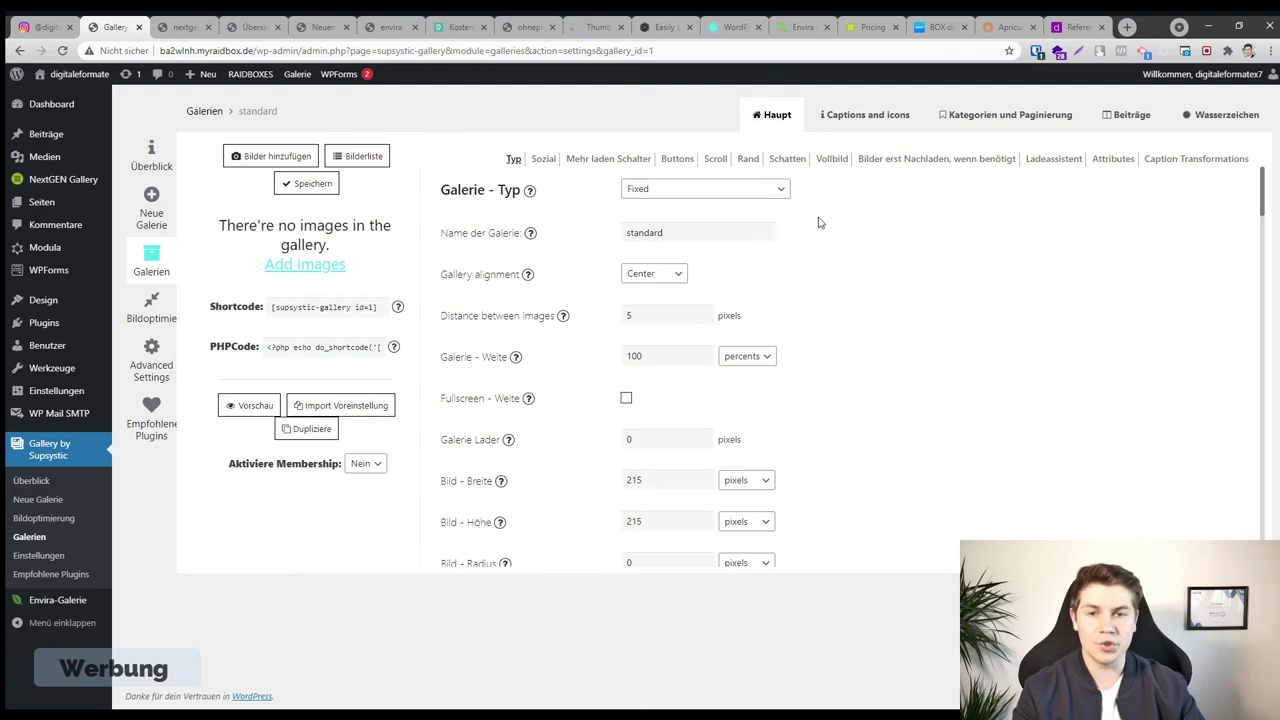
{"action": "left_click", "coordinate": [587, 165]}
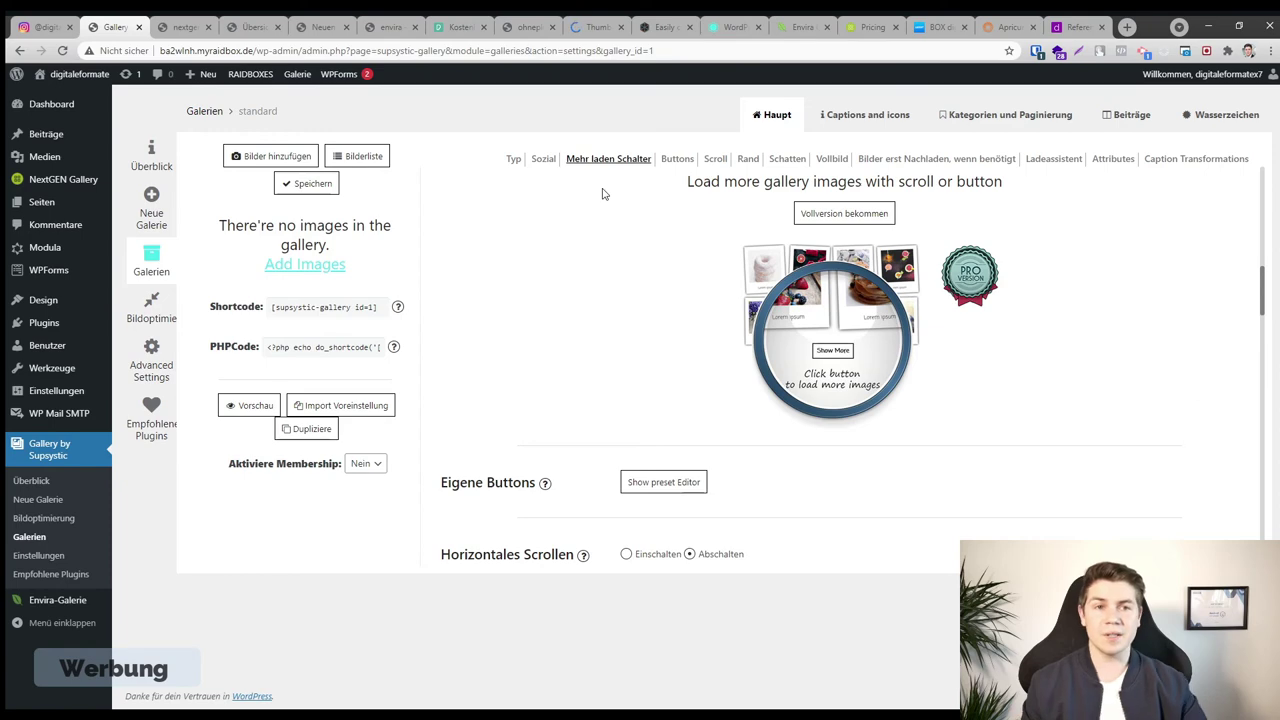
Switch to the digitaleformate references page and view the "Mehr laden" button below the reference projects
{"action": "left_click", "coordinate": [1078, 27]}
{"action": "scroll", "coordinate": [342, 316], "scroll_direction": "down", "scroll_amount": 4}
{"action": "scroll", "coordinate": [342, 316], "scroll_direction": "up", "scroll_amount": 1}
{"action": "scroll", "coordinate": [342, 316], "scroll_direction": "down", "scroll_amount": 2}
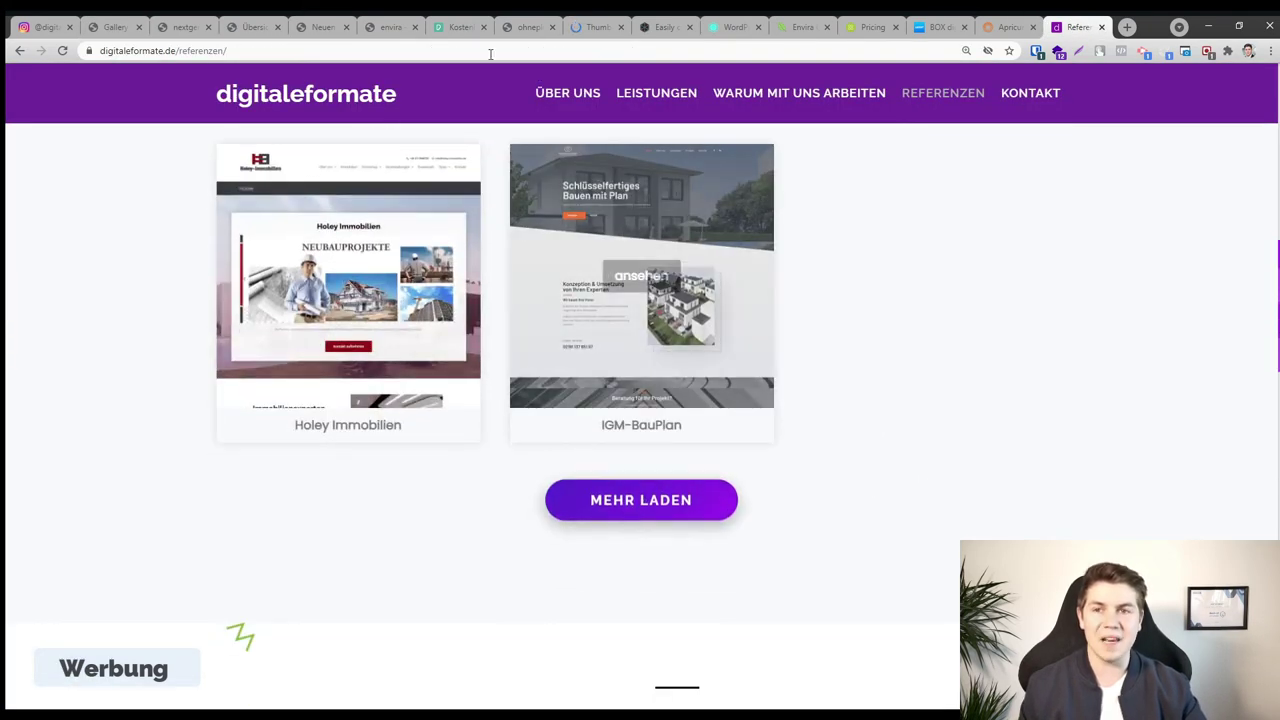
Return to the standard gallery's settings and examine its type, custom button, horizontal scrolling, border and shadow options
{"action": "left_click", "coordinate": [188, 27]}
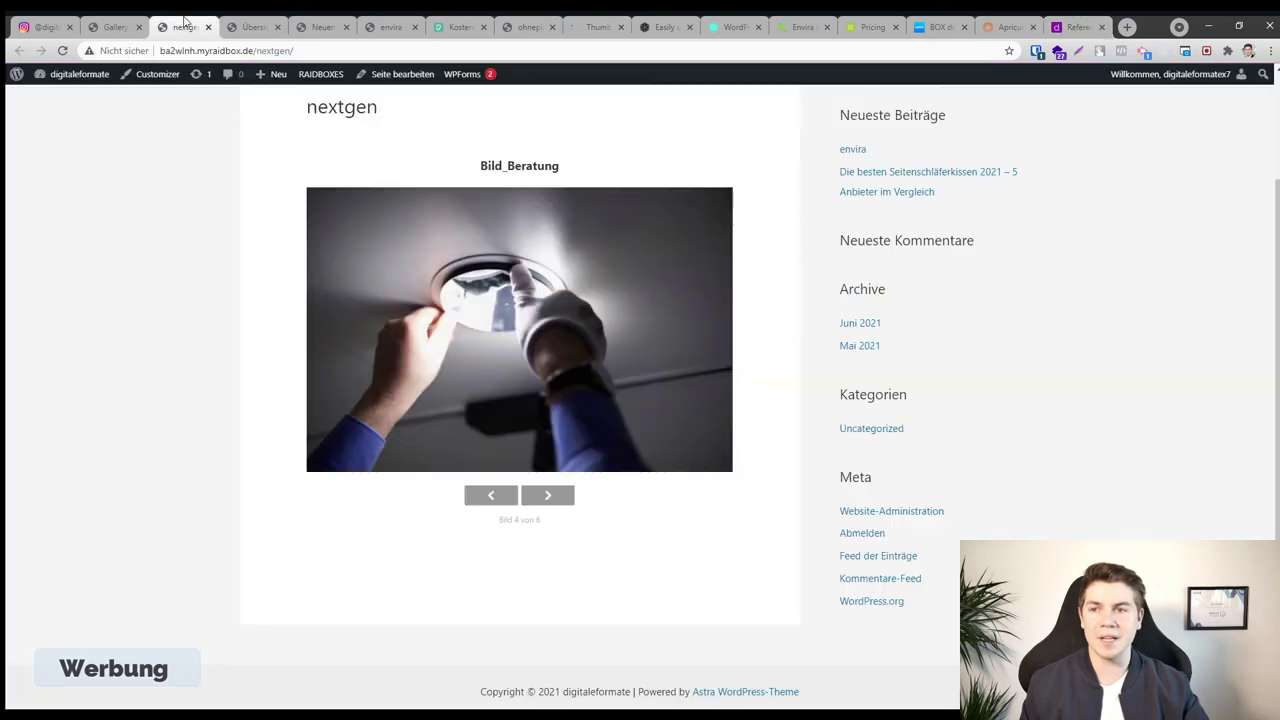
{"action": "left_click", "coordinate": [115, 27]}
{"action": "scroll", "coordinate": [733, 365], "scroll_direction": "up", "scroll_amount": 2}
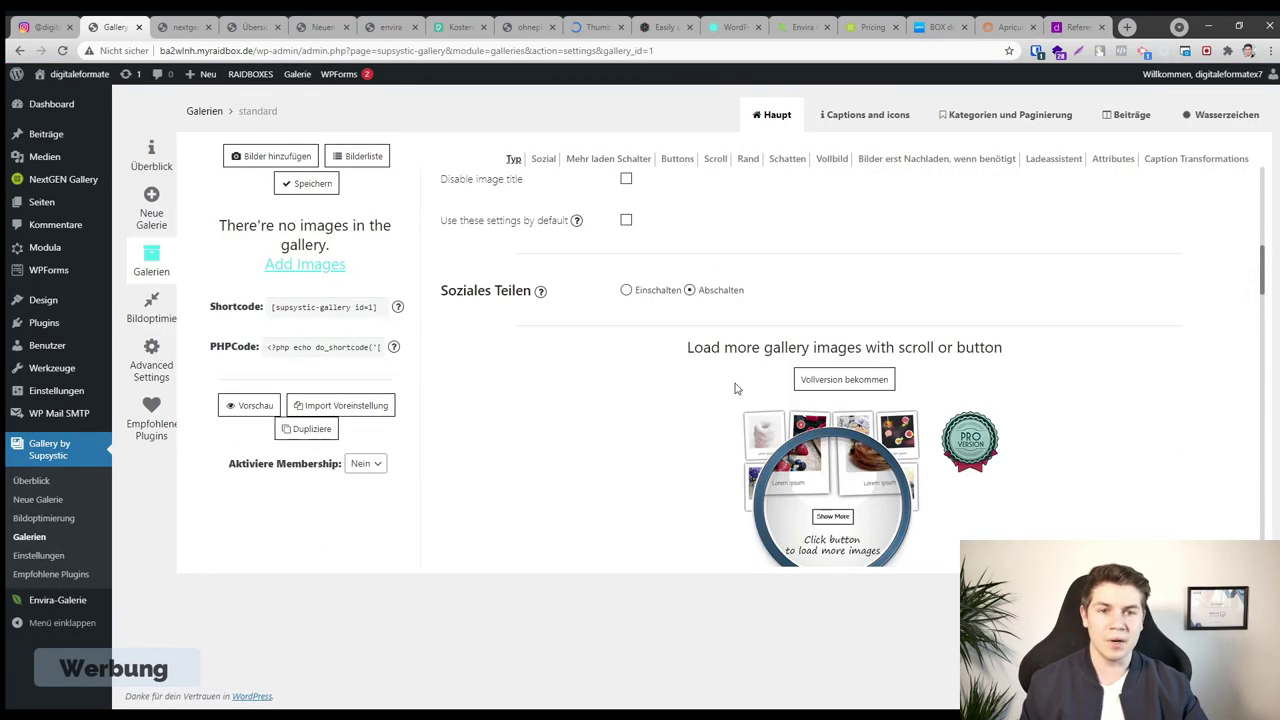
{"action": "scroll", "coordinate": [1015, 372], "scroll_direction": "up", "scroll_amount": 10}
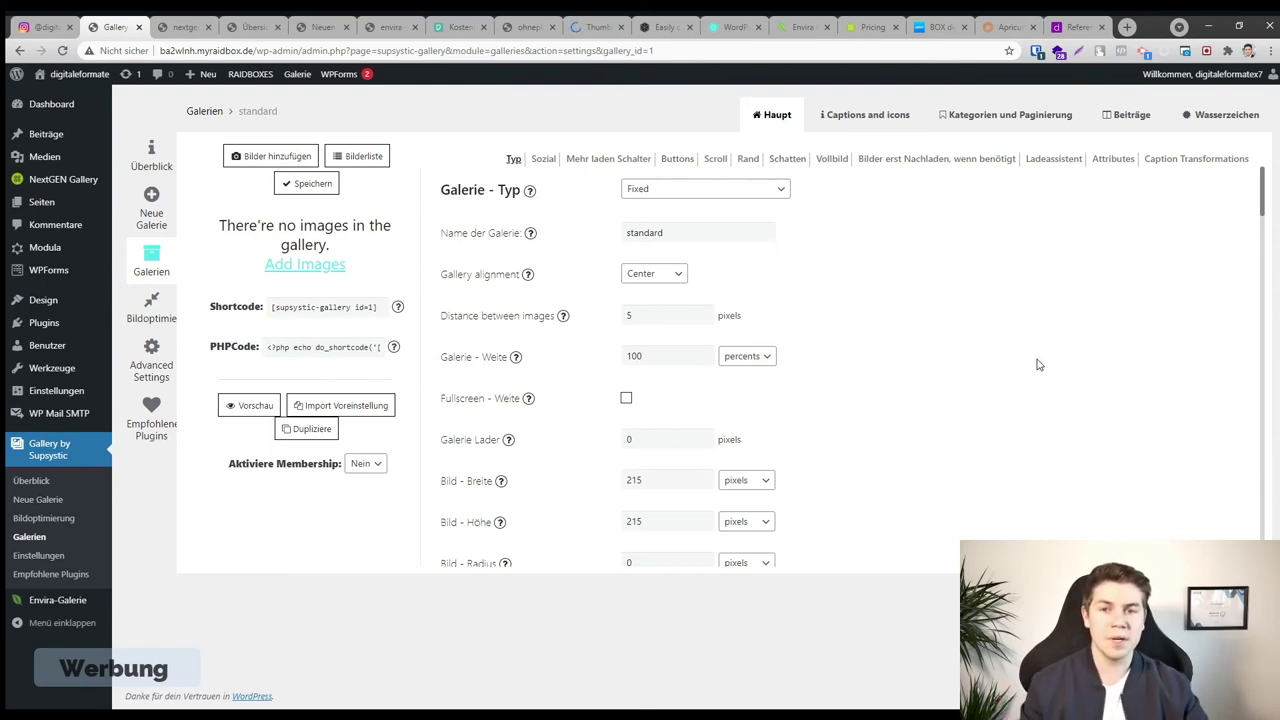
{"action": "left_click", "coordinate": [715, 160]}
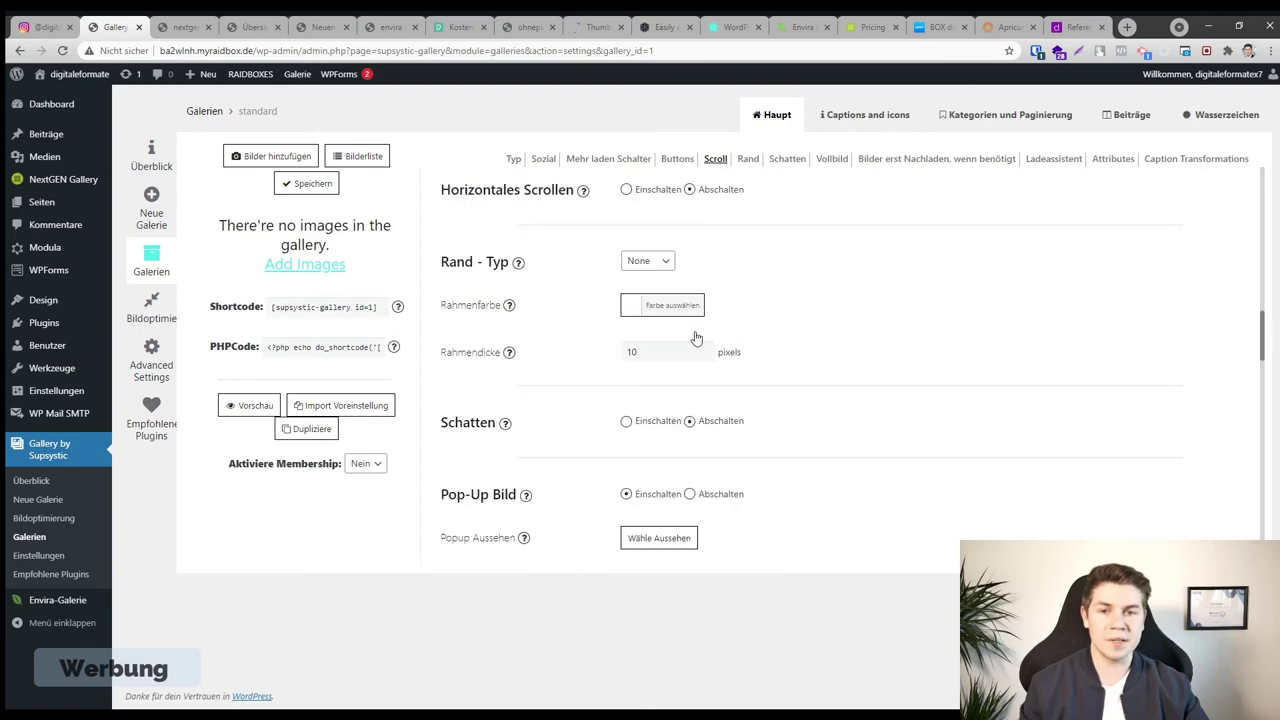
{"action": "scroll", "coordinate": [760, 380], "scroll_direction": "up", "scroll_amount": 2}
{"action": "scroll", "coordinate": [805, 432], "scroll_direction": "up", "scroll_amount": 2}
{"action": "scroll", "coordinate": [841, 413], "scroll_direction": "down", "scroll_amount": 3}
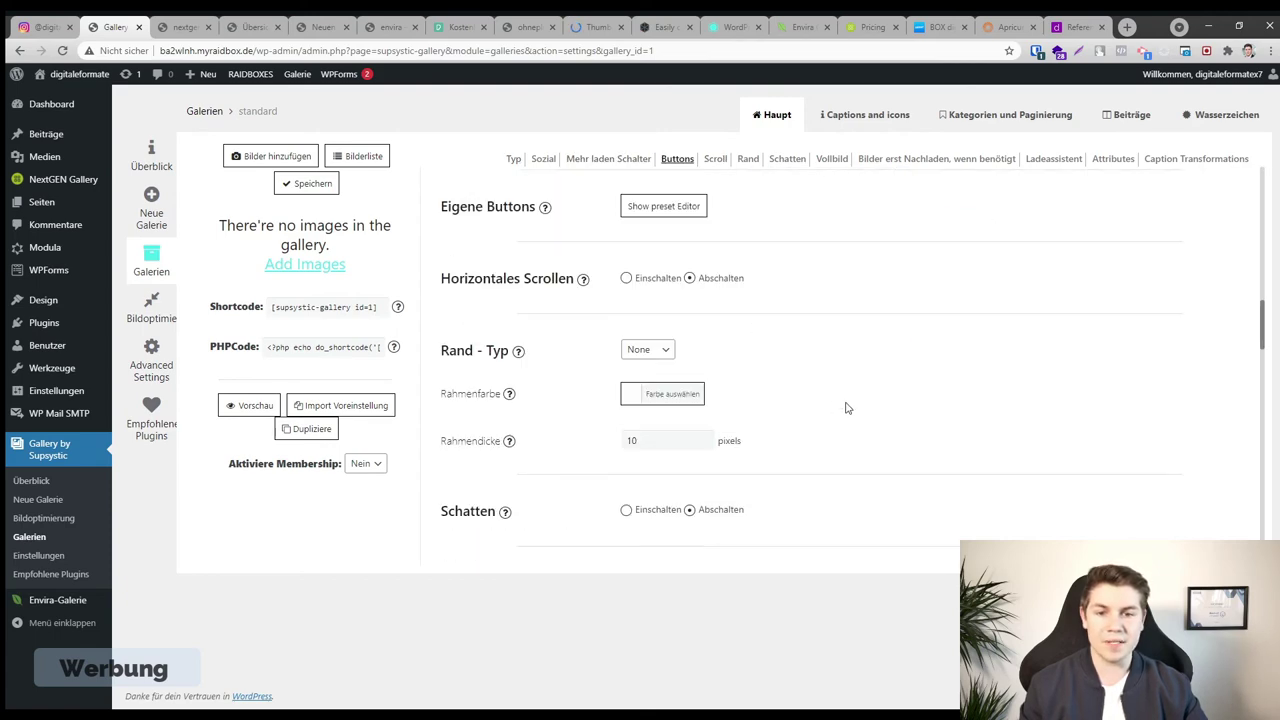
{"action": "scroll", "coordinate": [1095, 295], "scroll_direction": "up", "scroll_amount": 5}
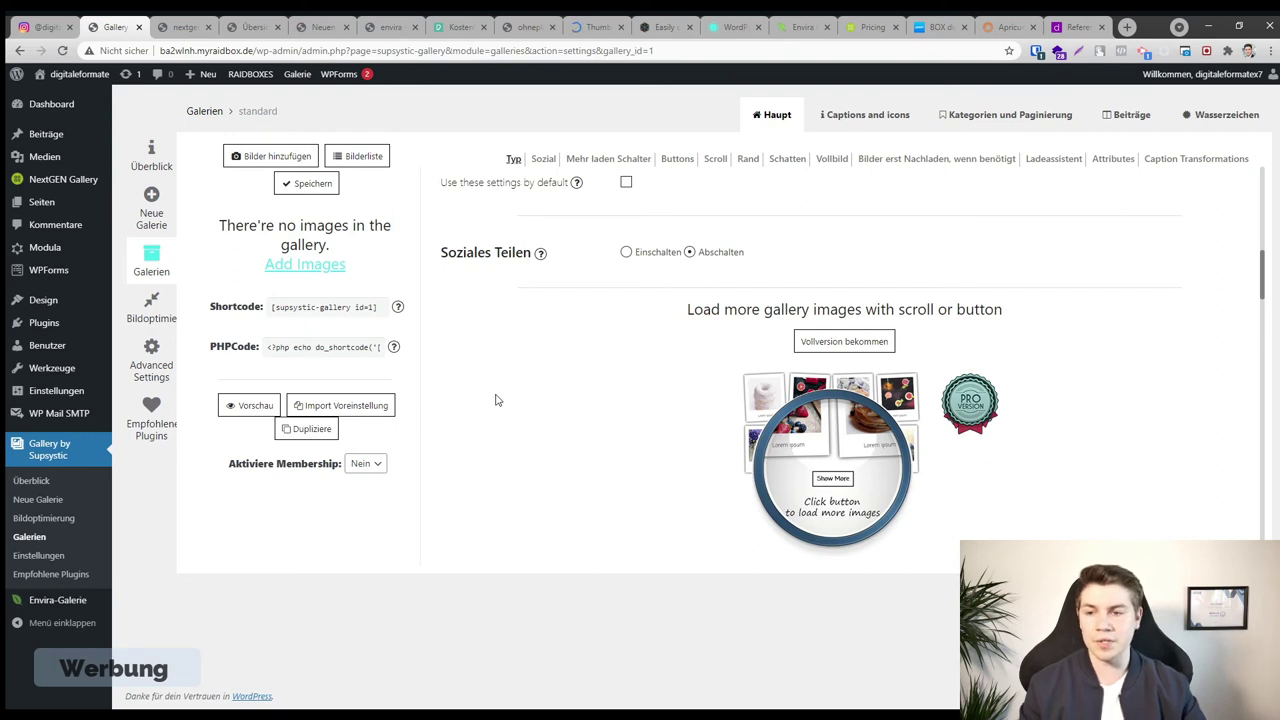
Open the list of Supsystic galleries and copy the standard gallery's shortcode
{"action": "left_click", "coordinate": [167, 365]}
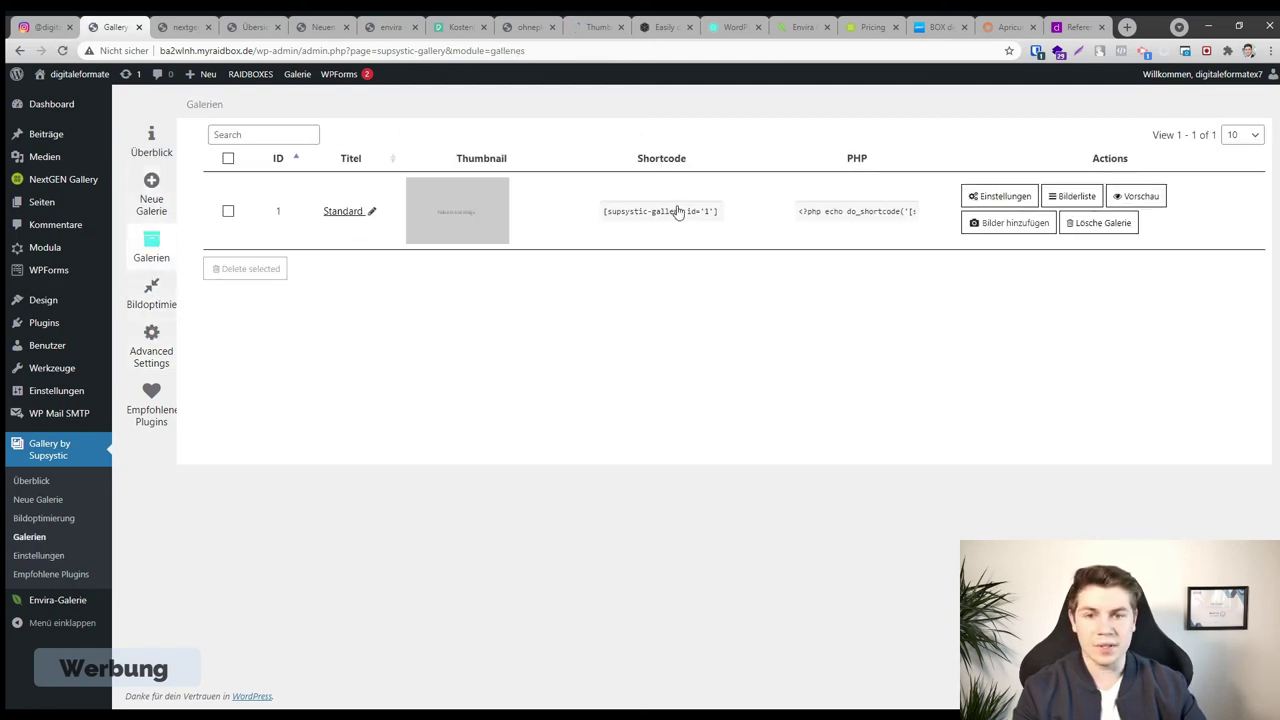
{"action": "left_click", "coordinate": [677, 211]}
{"action": "key", "text": "ctrl+c"}
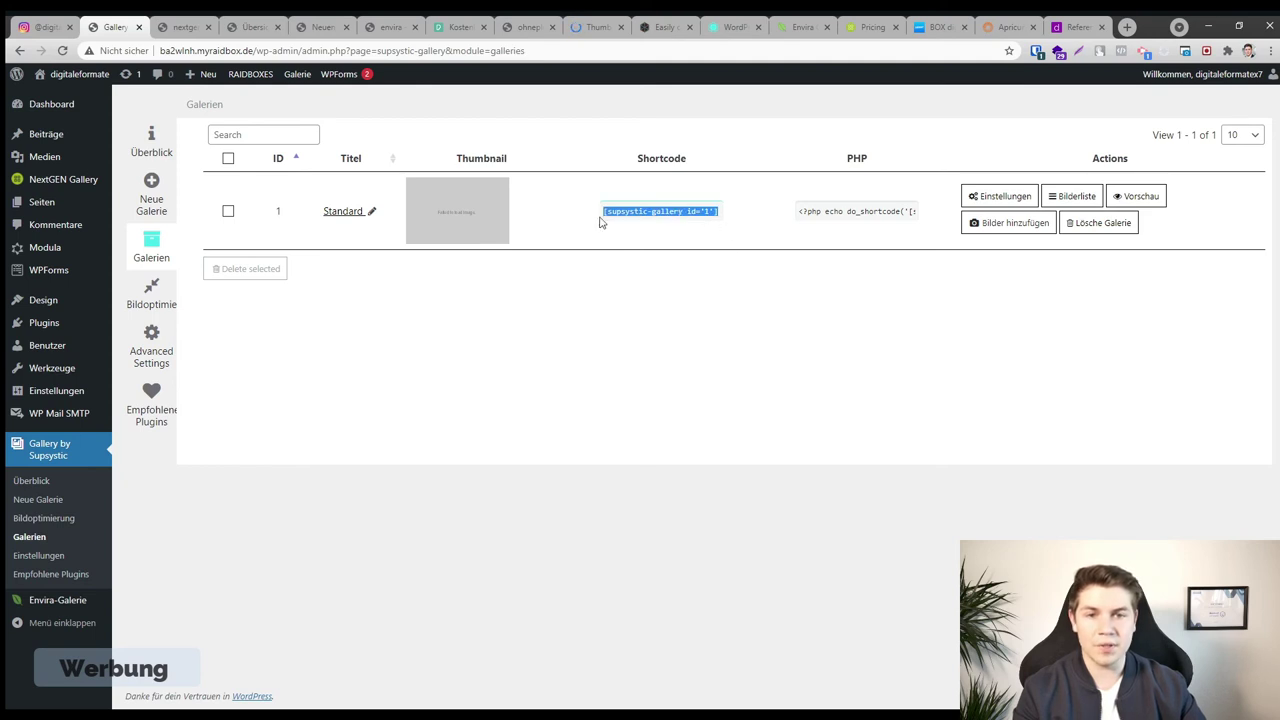
Create a new post titled gallery_5 with a Shortcode block containing [supsystic-gallery id='1']
{"action": "left_click", "coordinate": [207, 78]}
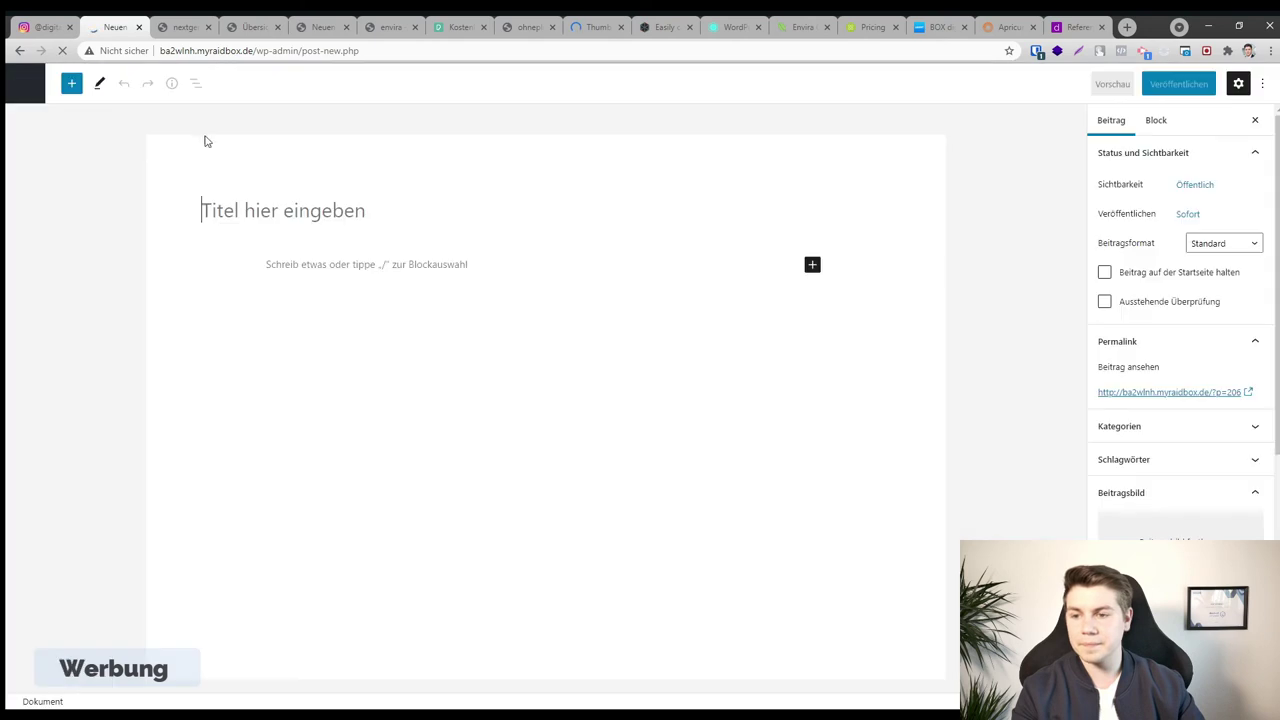
{"action": "type", "text": "gallery"}
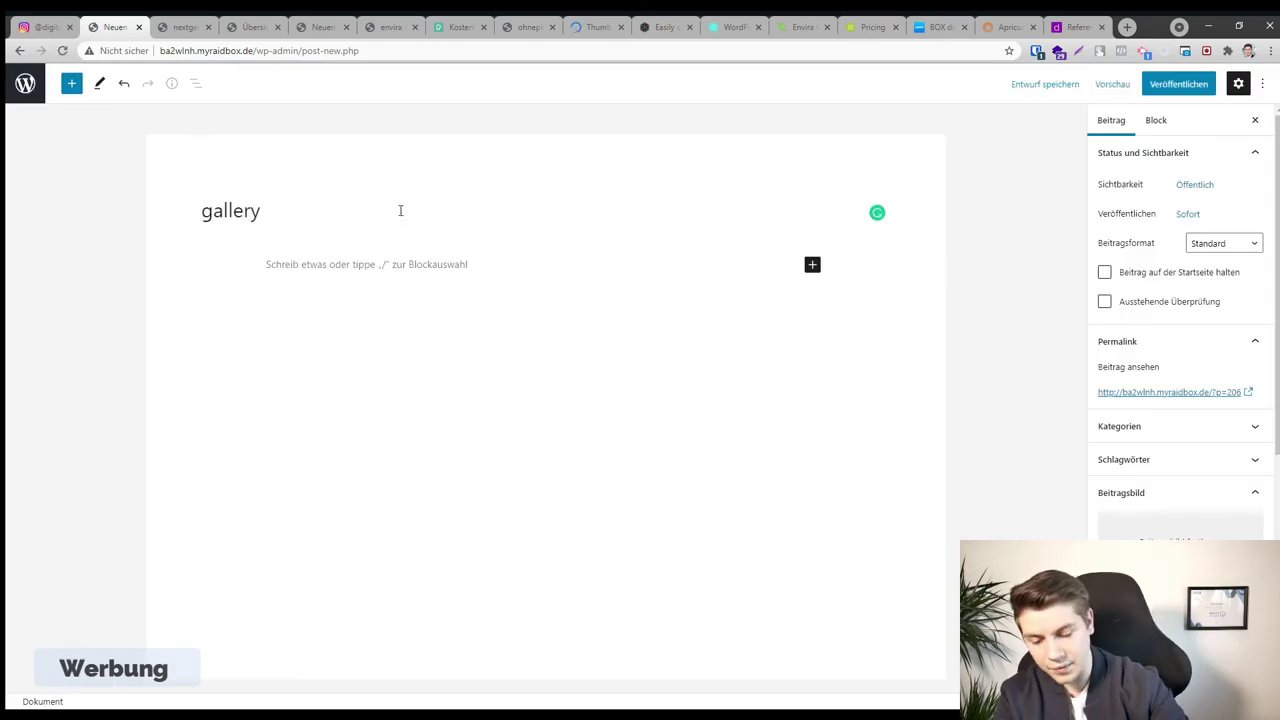
{"action": "type", "text": "_5"}
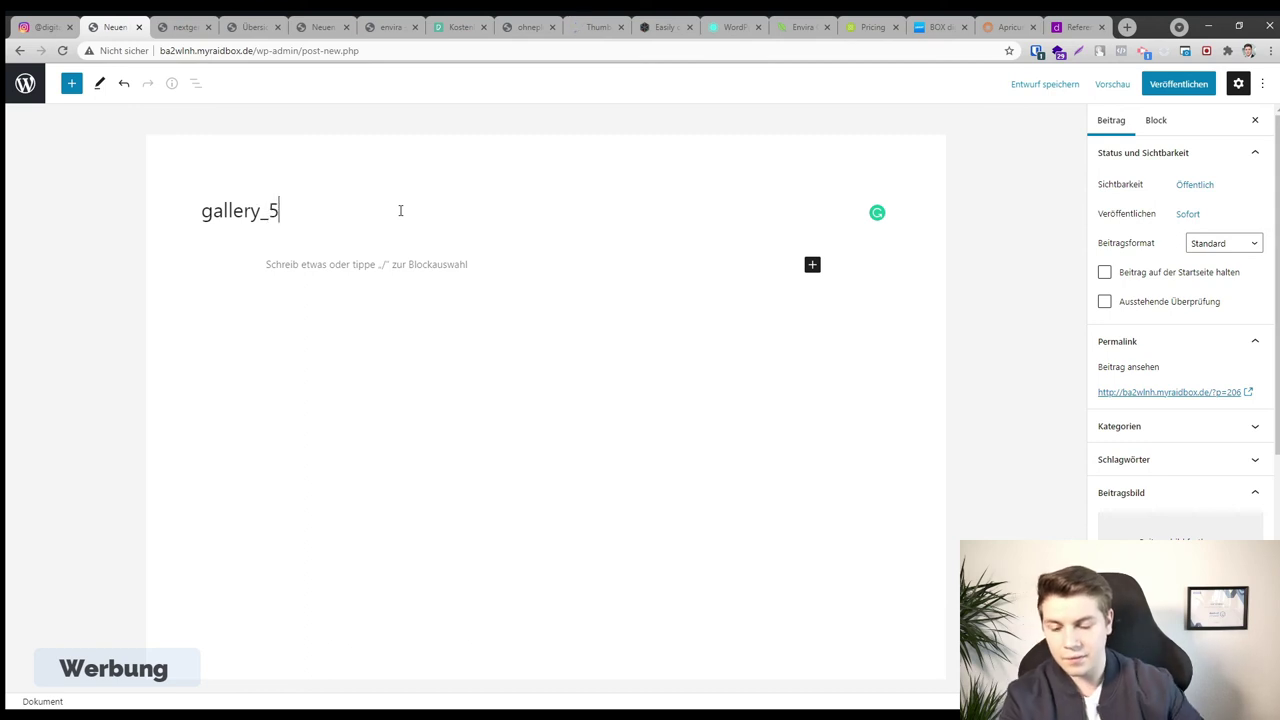
{"action": "left_click", "coordinate": [812, 265]}
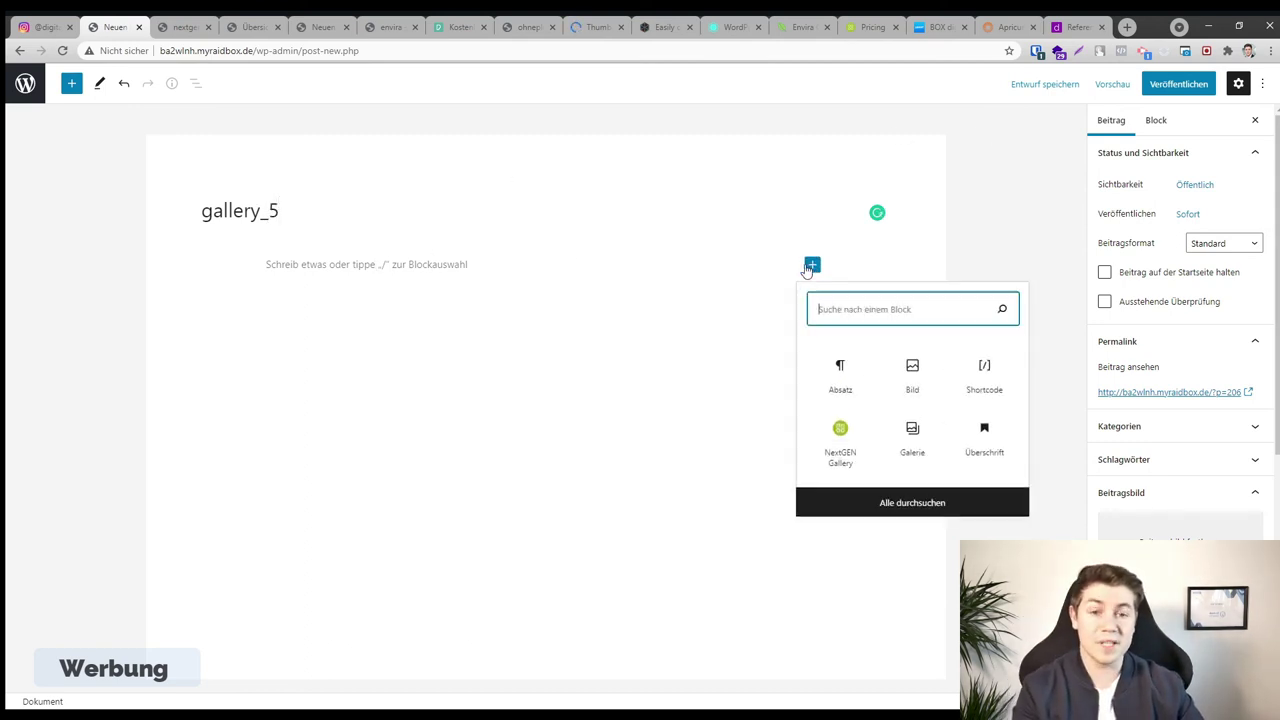
{"action": "left_click", "coordinate": [984, 375]}
{"action": "key", "text": "ctrl+v"}
Publish the gallery_5 post and view it on the live site
{"action": "left_click", "coordinate": [1185, 86]}
{"action": "left_click", "coordinate": [1170, 88]}
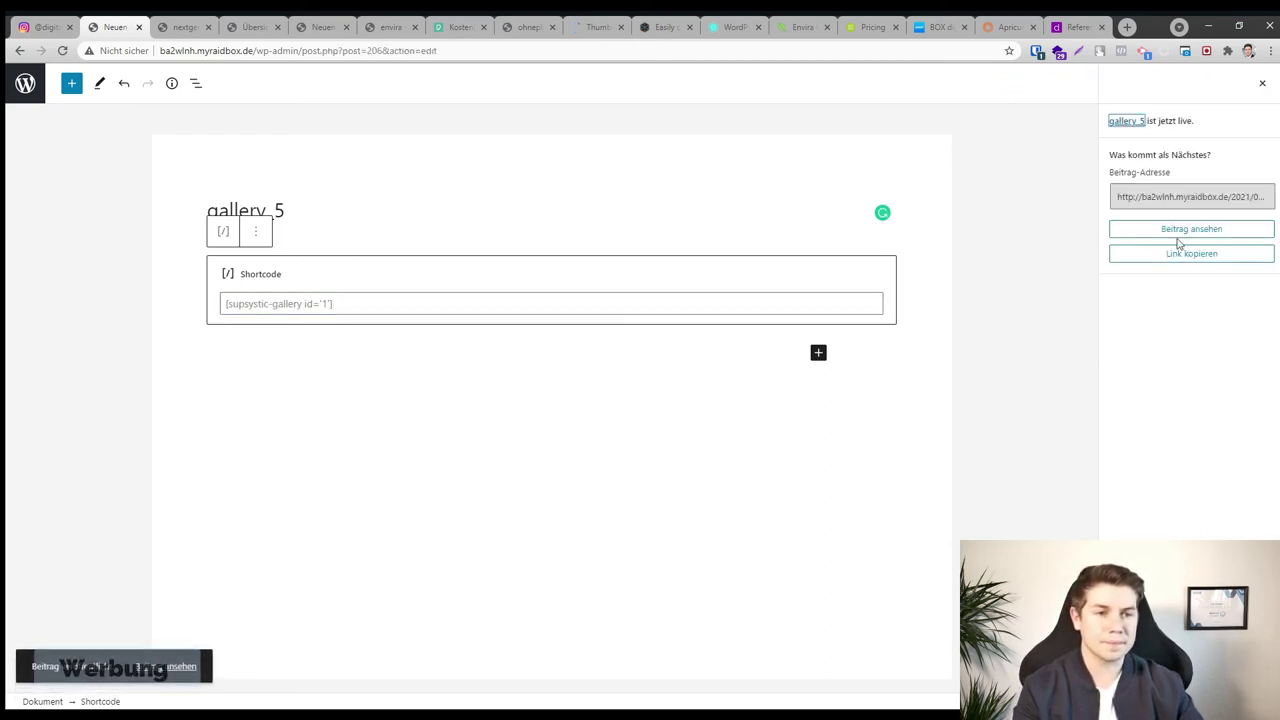
{"action": "left_click", "coordinate": [1182, 229]}
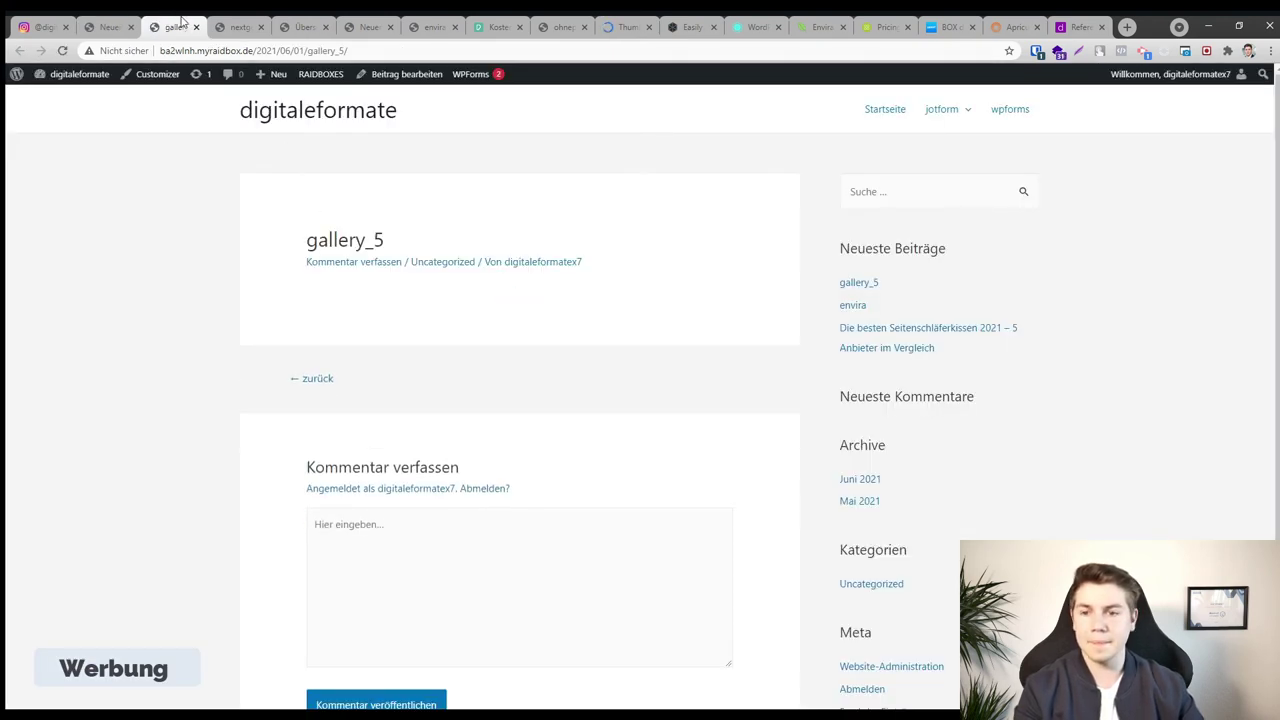
Leave the post editor and create a new page titled gallery with a Shortcode block containing [supsystic-gallery id='1']
{"action": "left_click", "coordinate": [110, 27]}
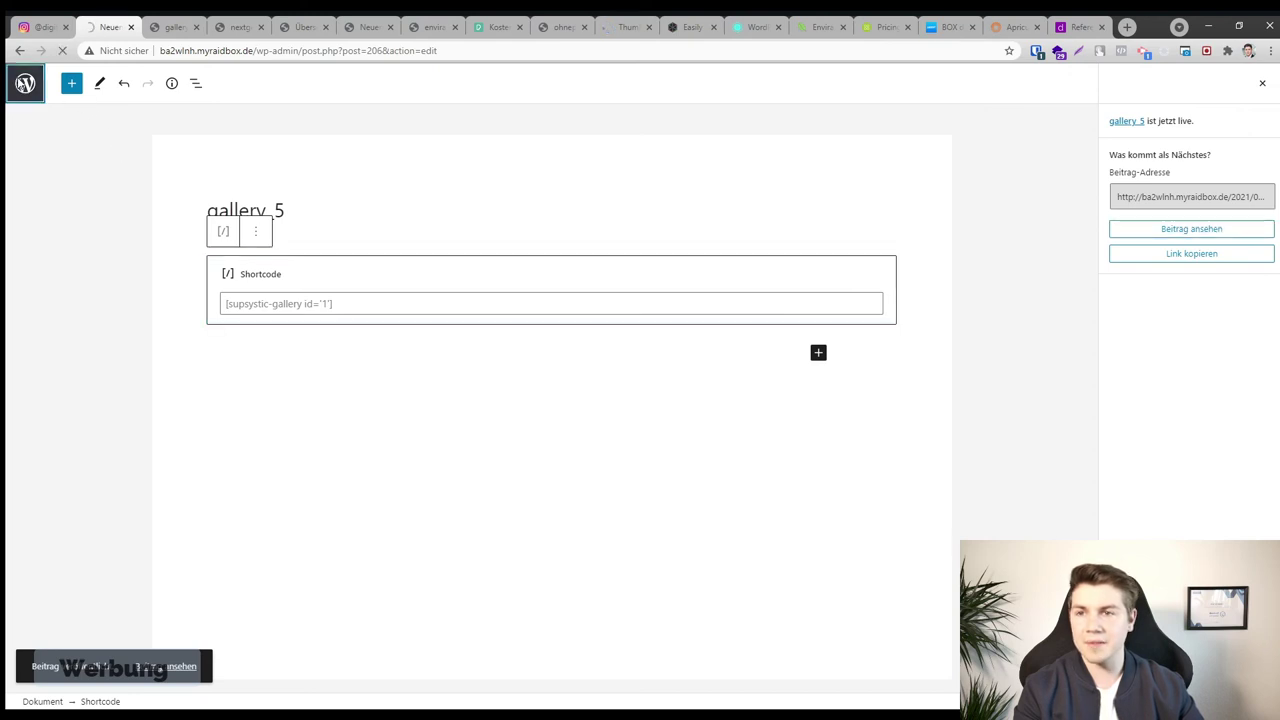
{"action": "left_click", "coordinate": [43, 92]}
{"action": "mouse_move", "coordinate": [207, 75]}
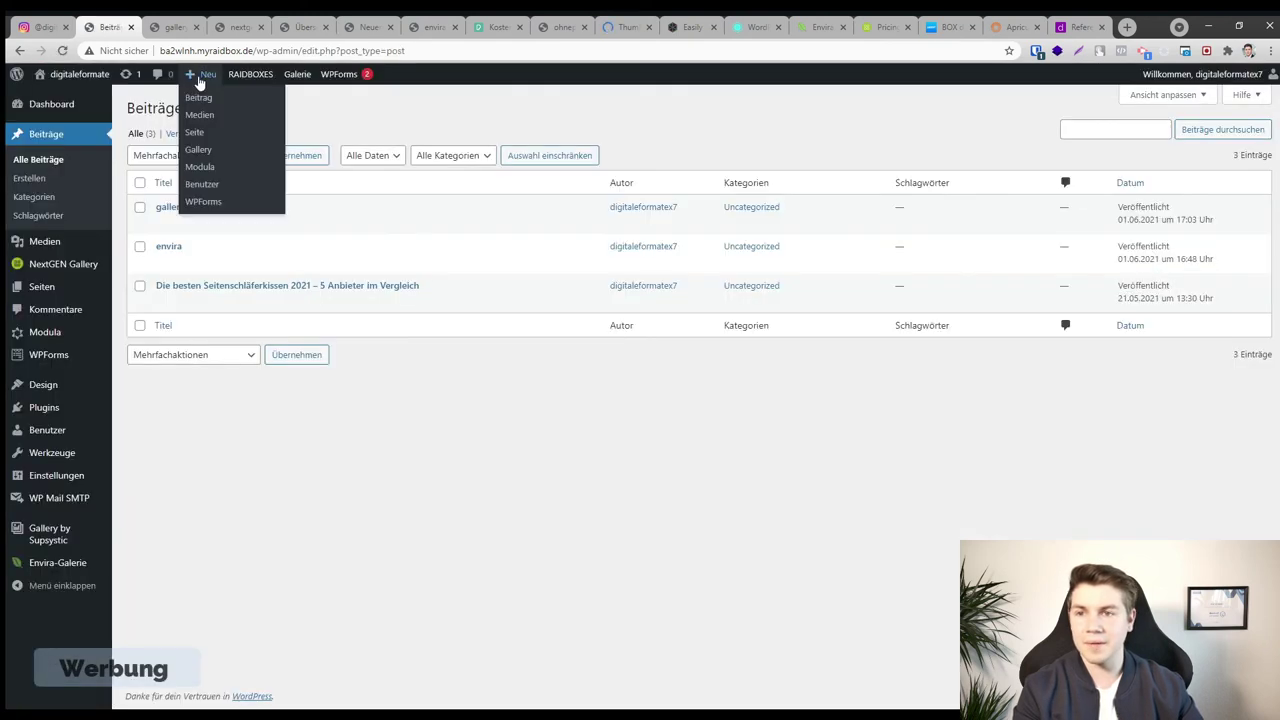
{"action": "left_click", "coordinate": [211, 136]}
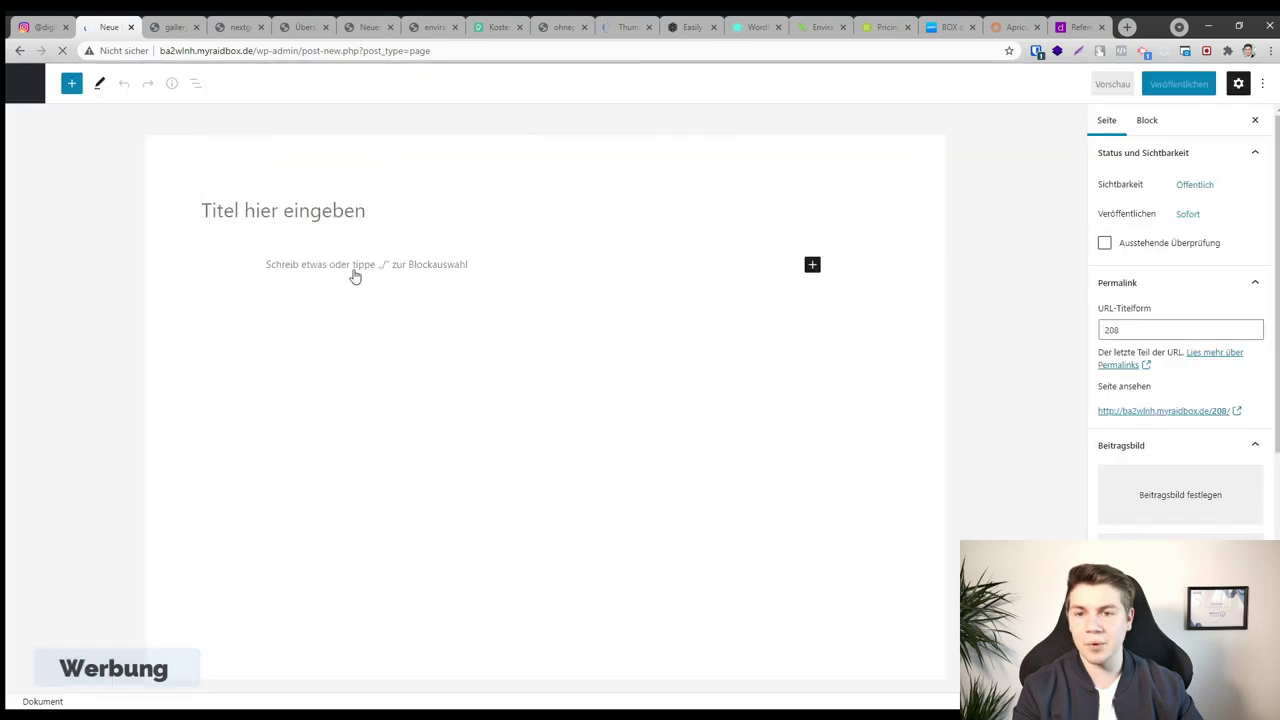
{"action": "left_click", "coordinate": [286, 211]}
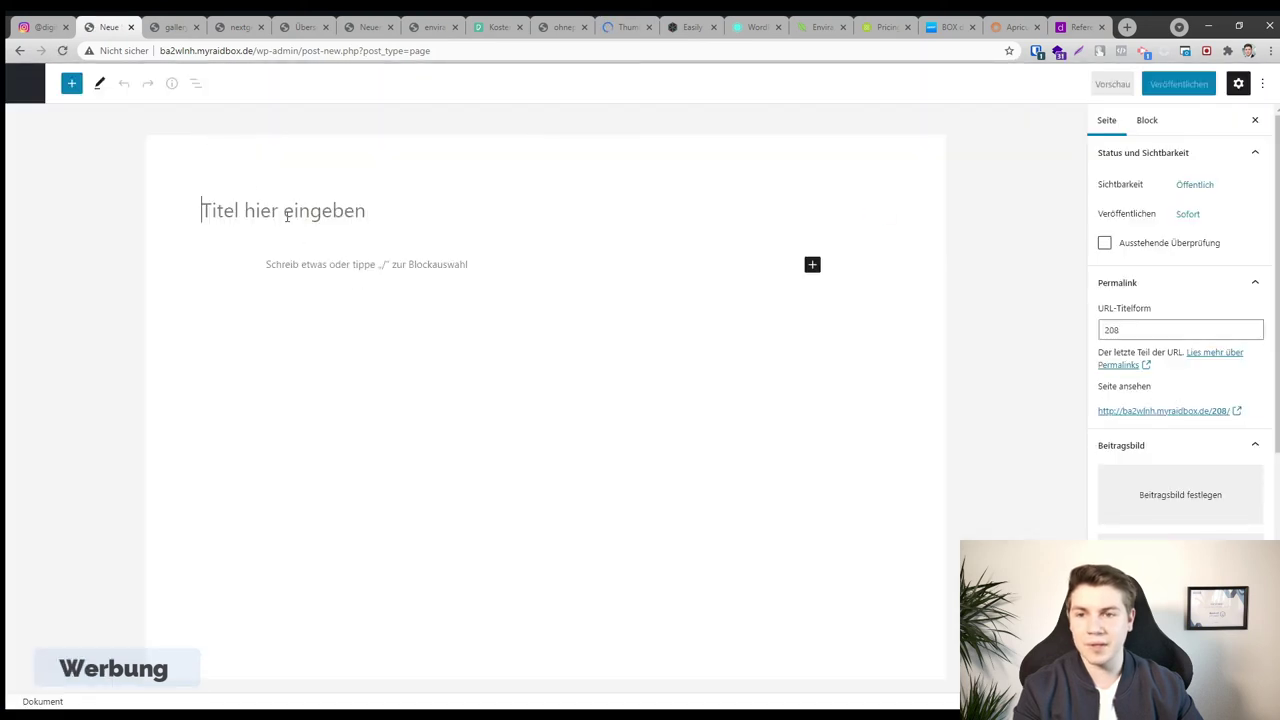
{"action": "type", "text": "gallery"}
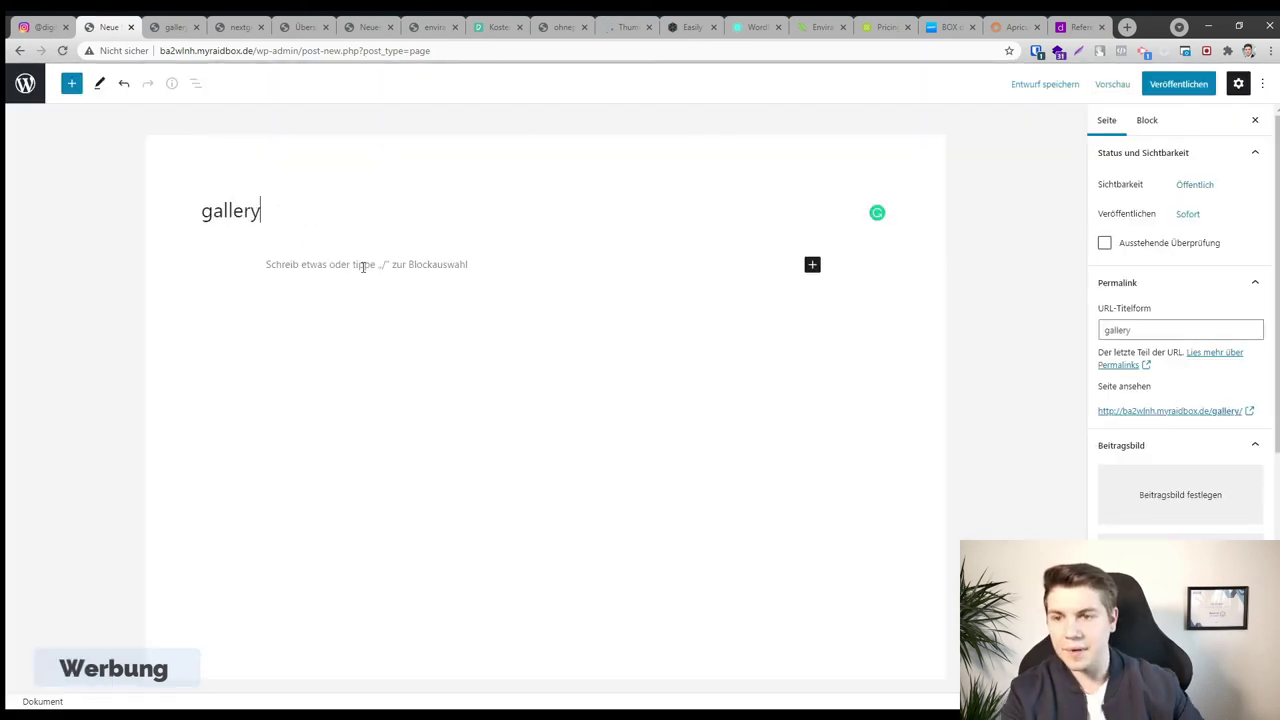
{"action": "left_click", "coordinate": [811, 266]}
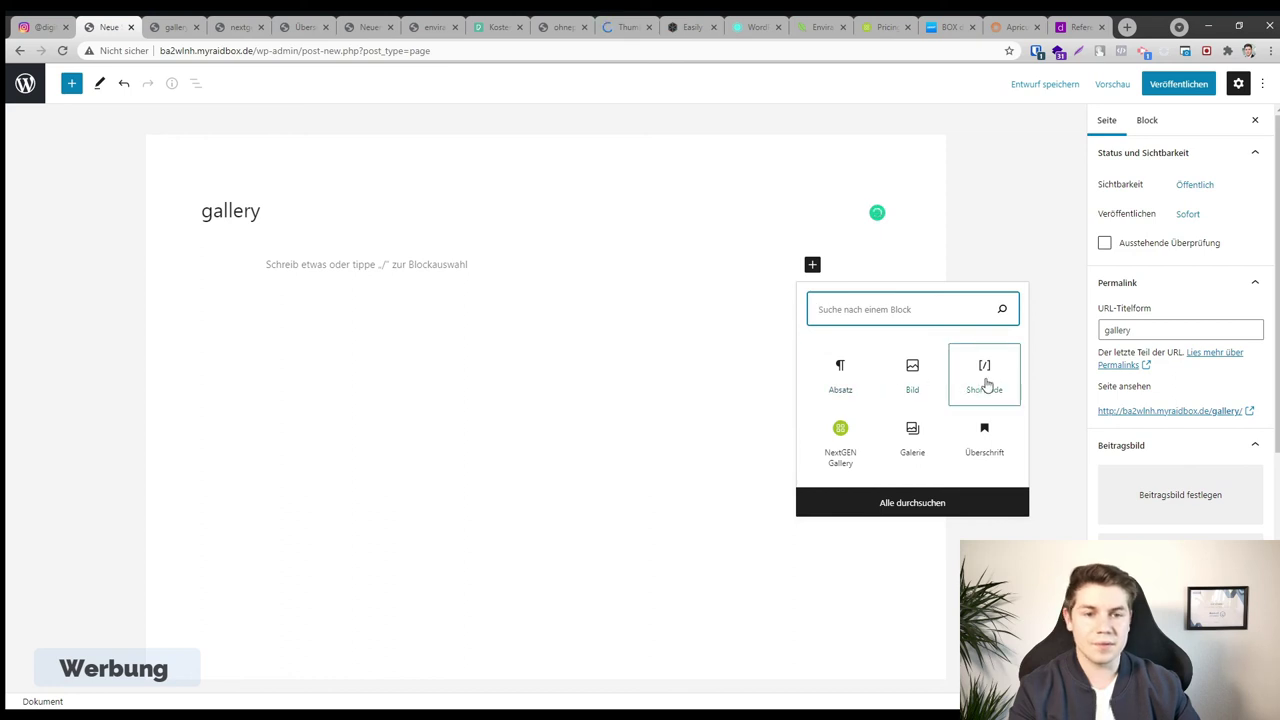
{"action": "left_click", "coordinate": [984, 378]}
{"action": "type", "text": "[supsystic-gallery id='1']"}
Publish the gallery page and view it on the live site
{"action": "left_click", "coordinate": [1172, 86]}
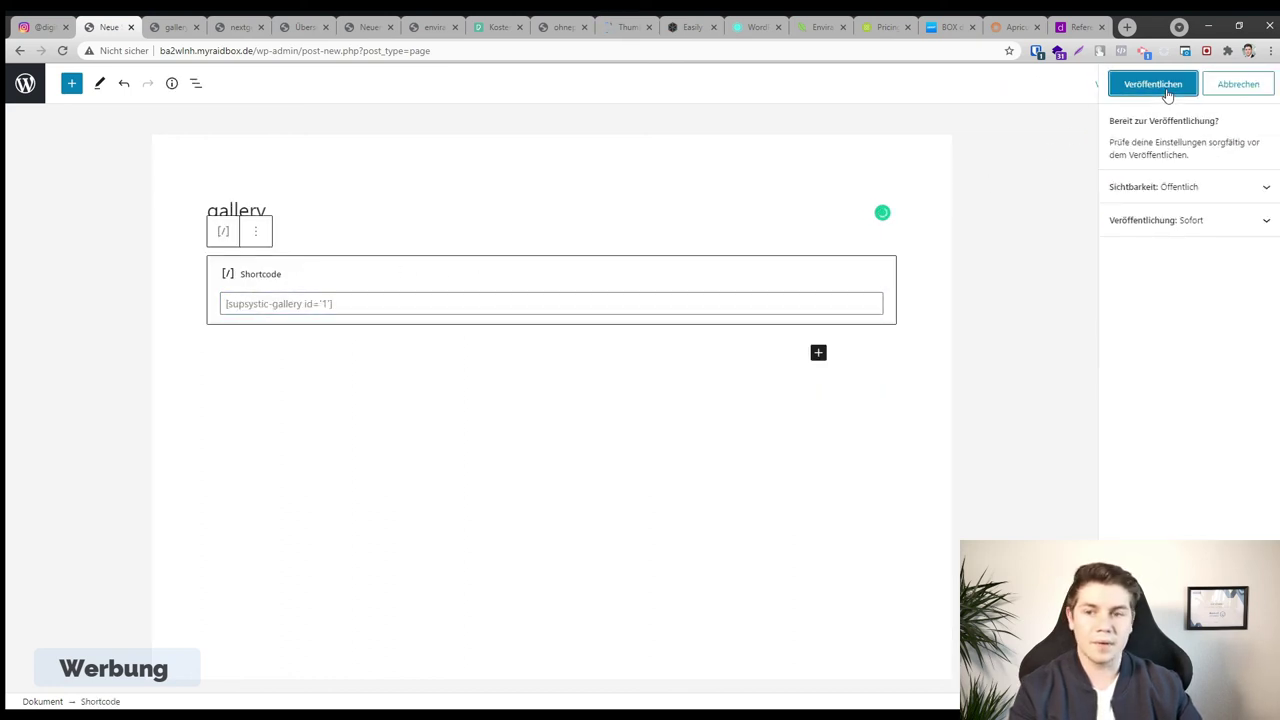
{"action": "left_click", "coordinate": [1160, 86]}
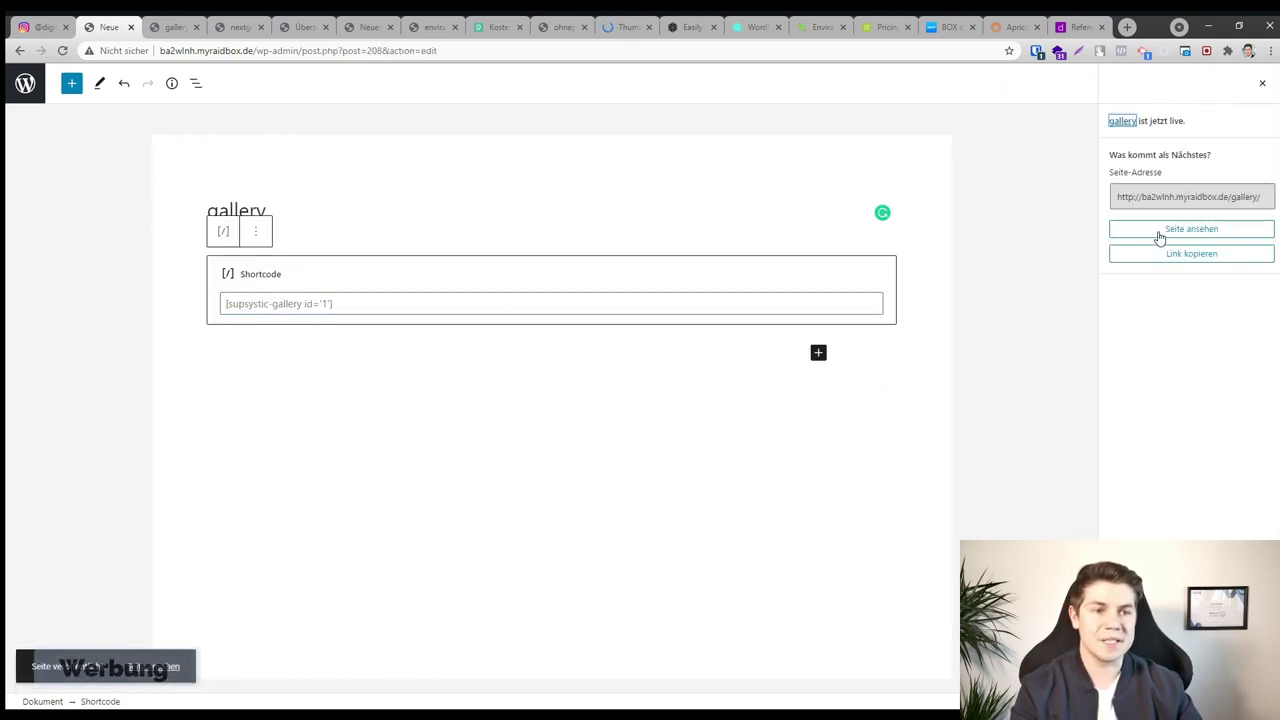
{"action": "left_click", "coordinate": [1166, 231]}
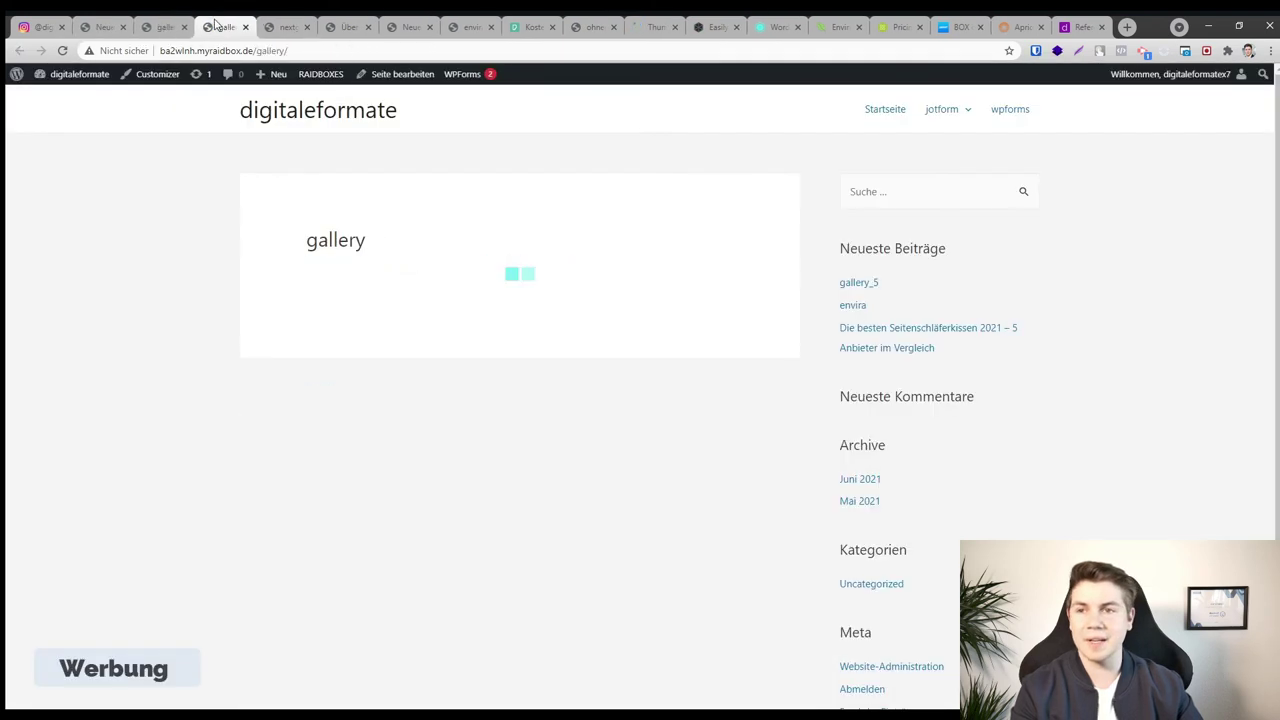
{"action": "left_click_drag", "start_coordinate": [182, 22], "coordinate": [160, 22]}
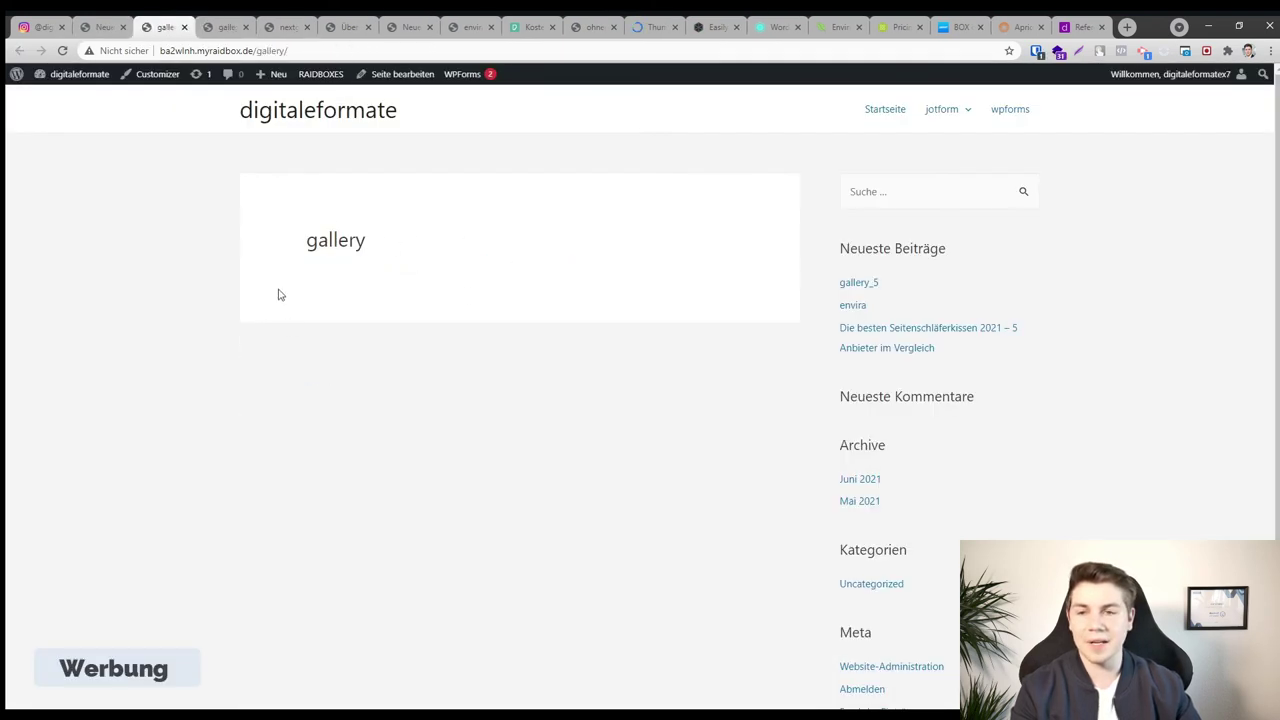
Return to the WordPress admin and open the settings of the Gallery by Supsystic gallery named standard
{"action": "left_click", "coordinate": [117, 22]}
{"action": "left_click", "coordinate": [36, 86]}
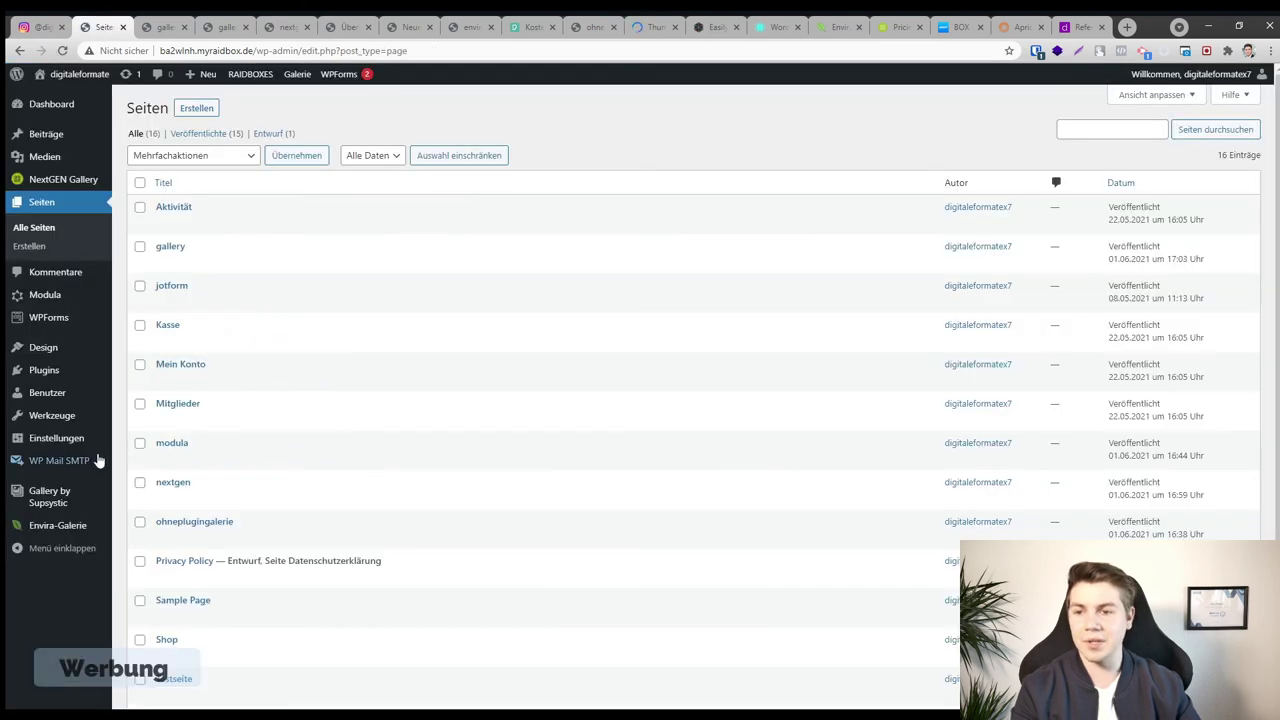
{"action": "left_click", "coordinate": [47, 507]}
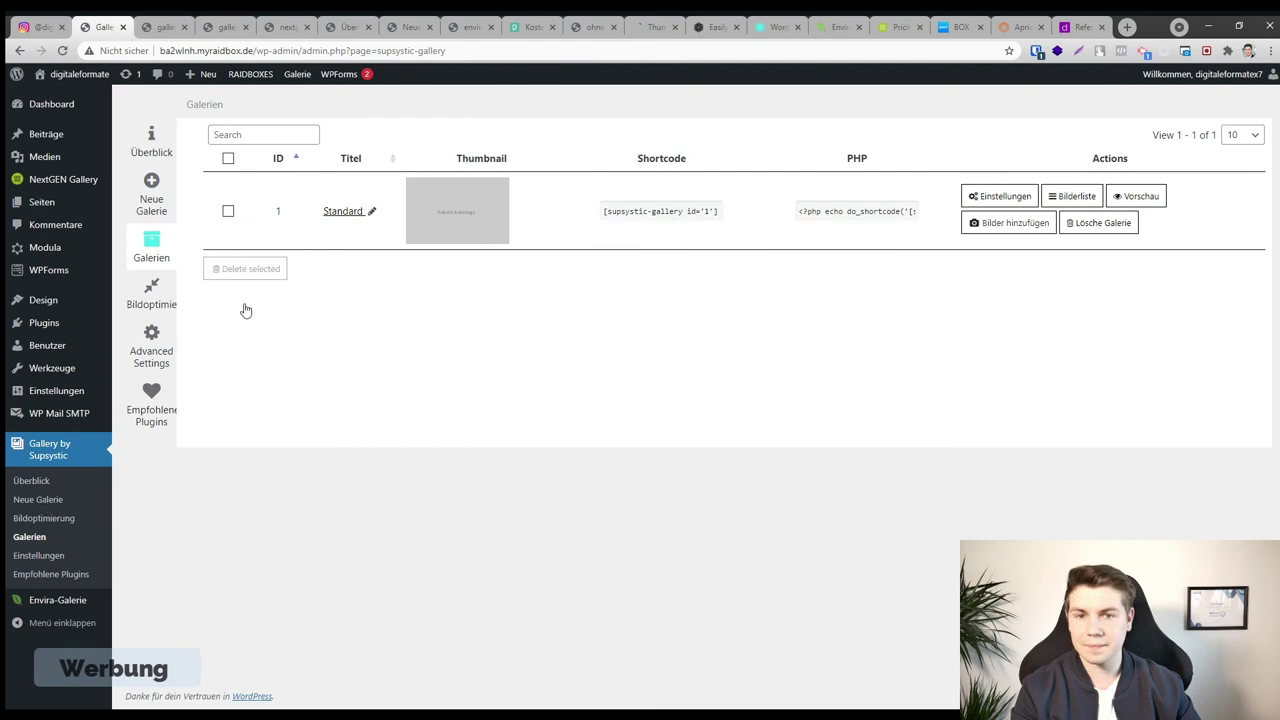
{"action": "left_click", "coordinate": [356, 215]}
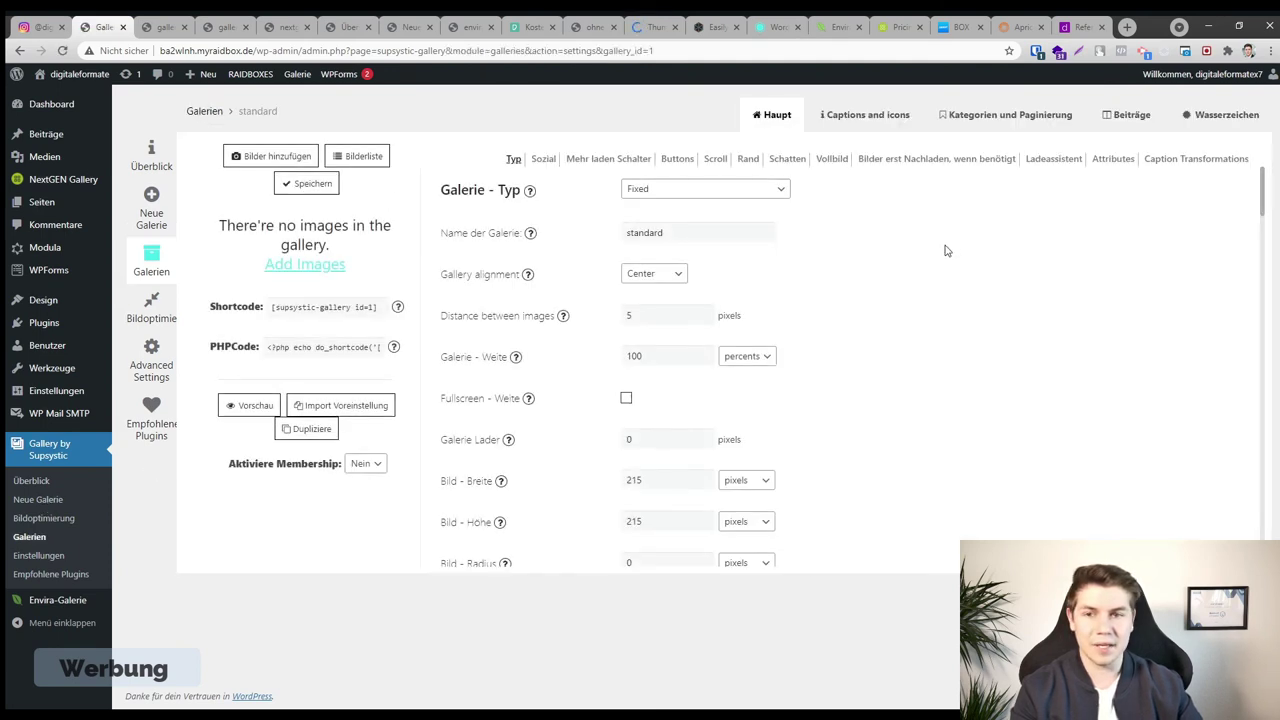
Import the first six images from the WordPress media library into the standard gallery
{"action": "left_click", "coordinate": [271, 157]}
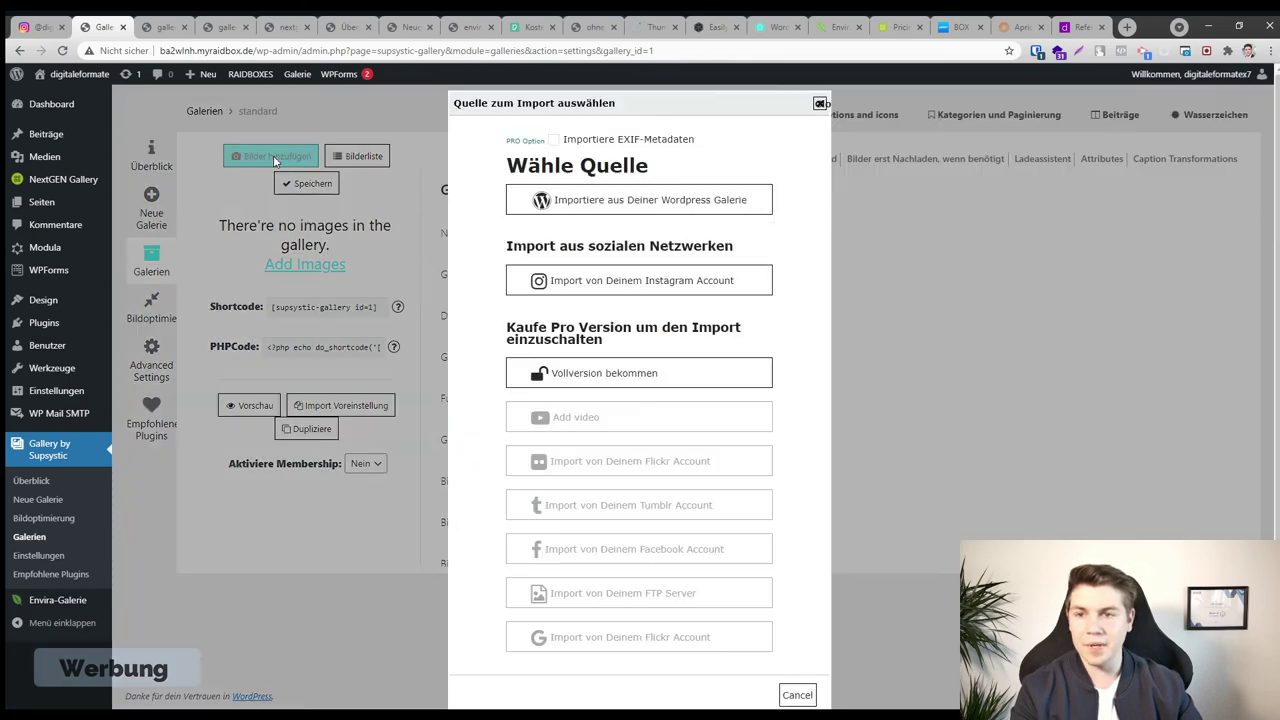
{"action": "left_click", "coordinate": [631, 204]}
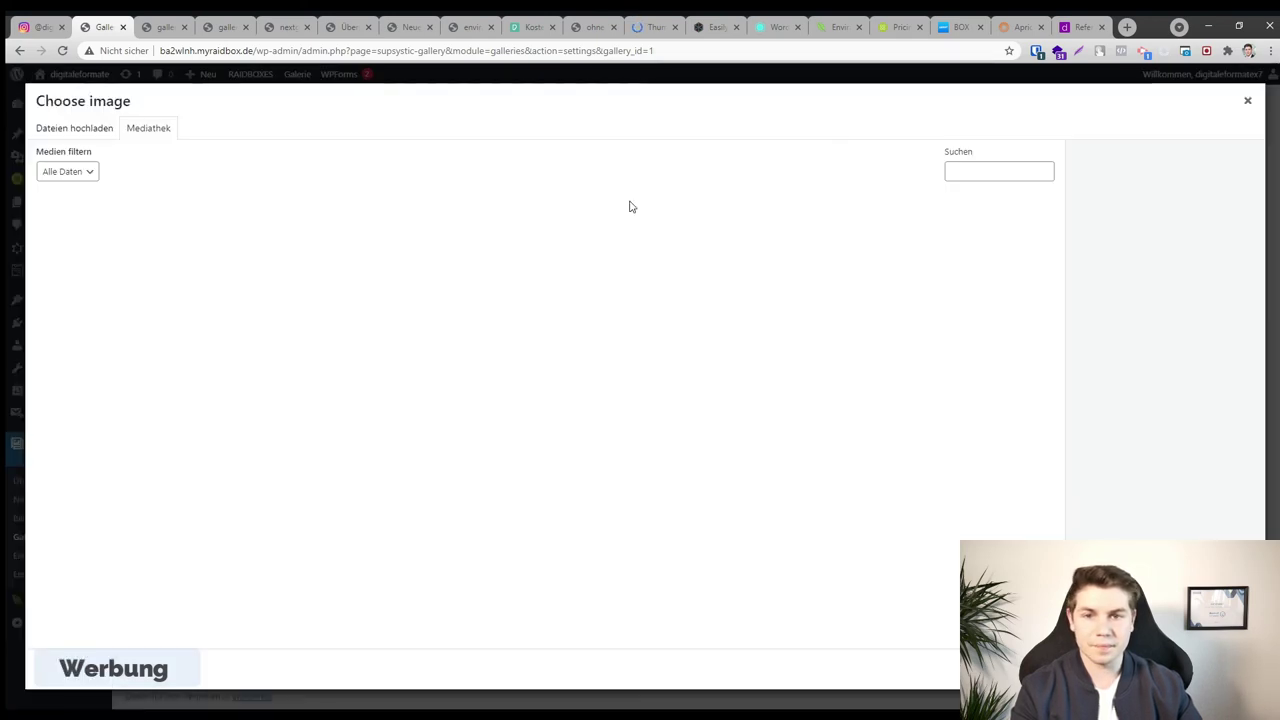
{"action": "left_click", "coordinate": [96, 238]}
{"action": "left_click", "coordinate": [168, 236]}
{"action": "left_click", "coordinate": [288, 238]}
{"action": "left_click", "coordinate": [390, 238]}
{"action": "left_click", "coordinate": [493, 238]}
{"action": "left_click", "coordinate": [598, 236]}
{"action": "left_click", "coordinate": [1210, 668]}
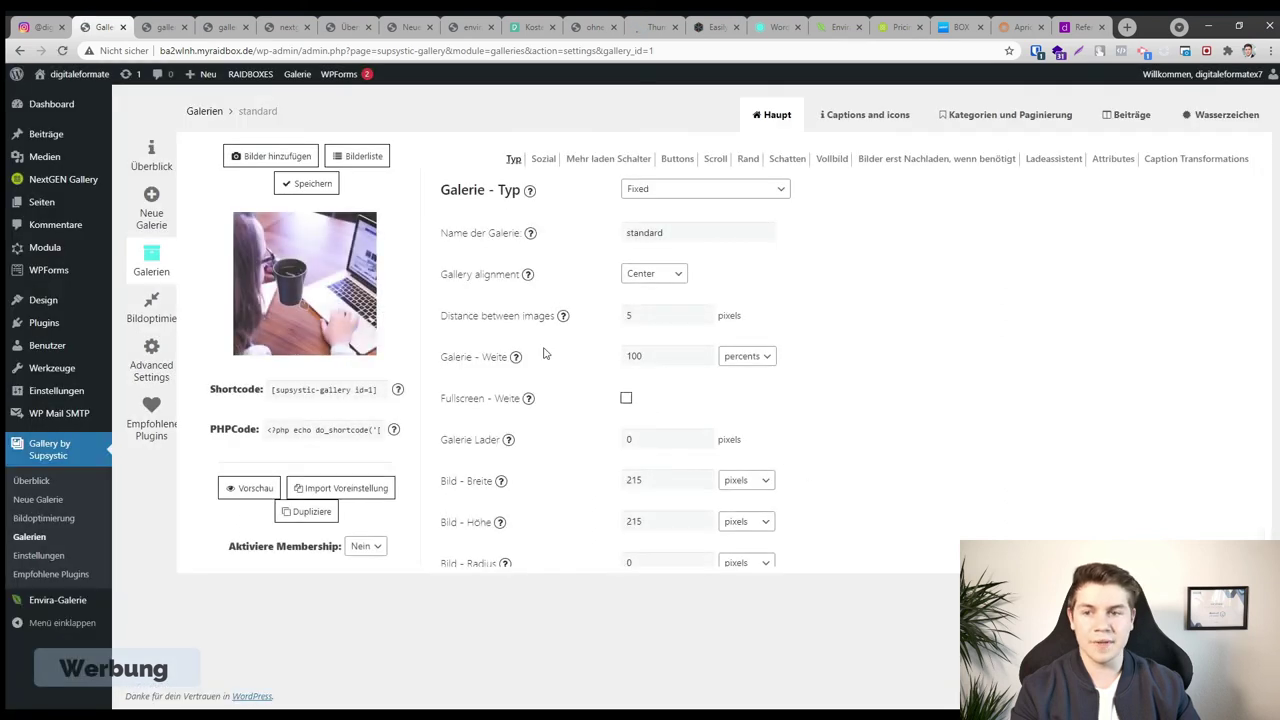
Save the standard gallery and look over the import sources offered for adding images
{"action": "left_click", "coordinate": [321, 183]}
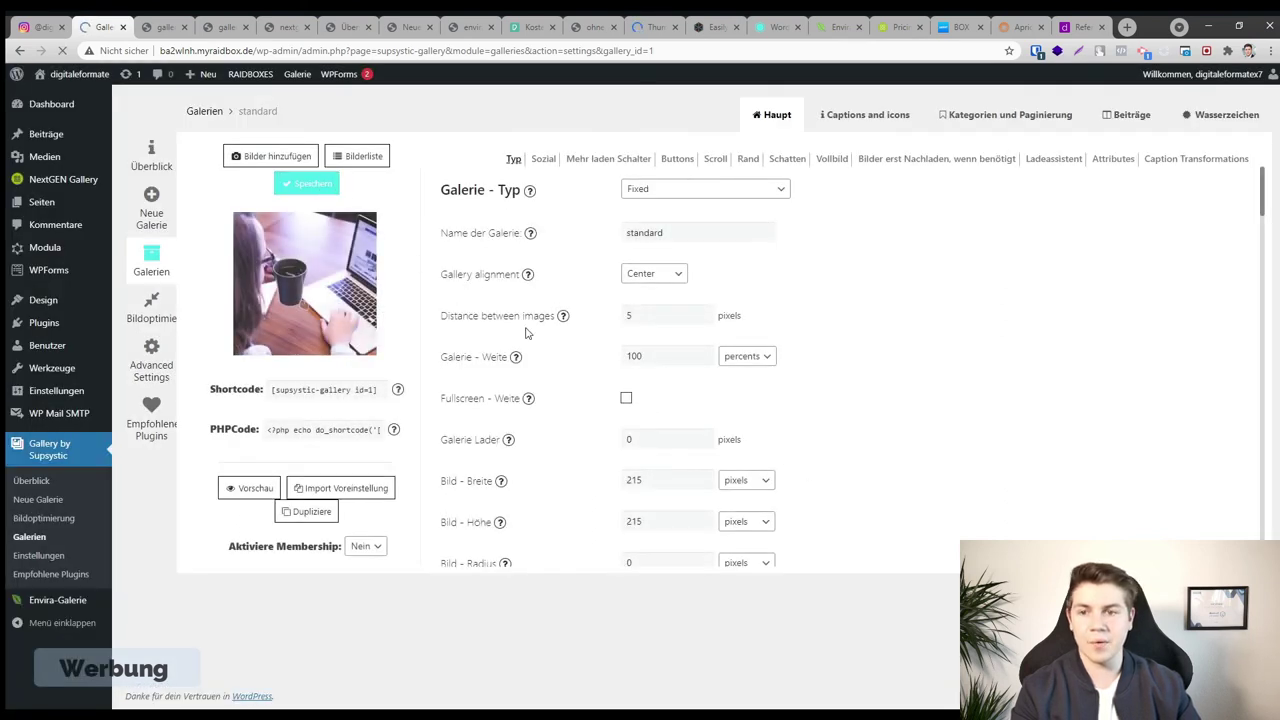
{"action": "left_click", "coordinate": [278, 157]}
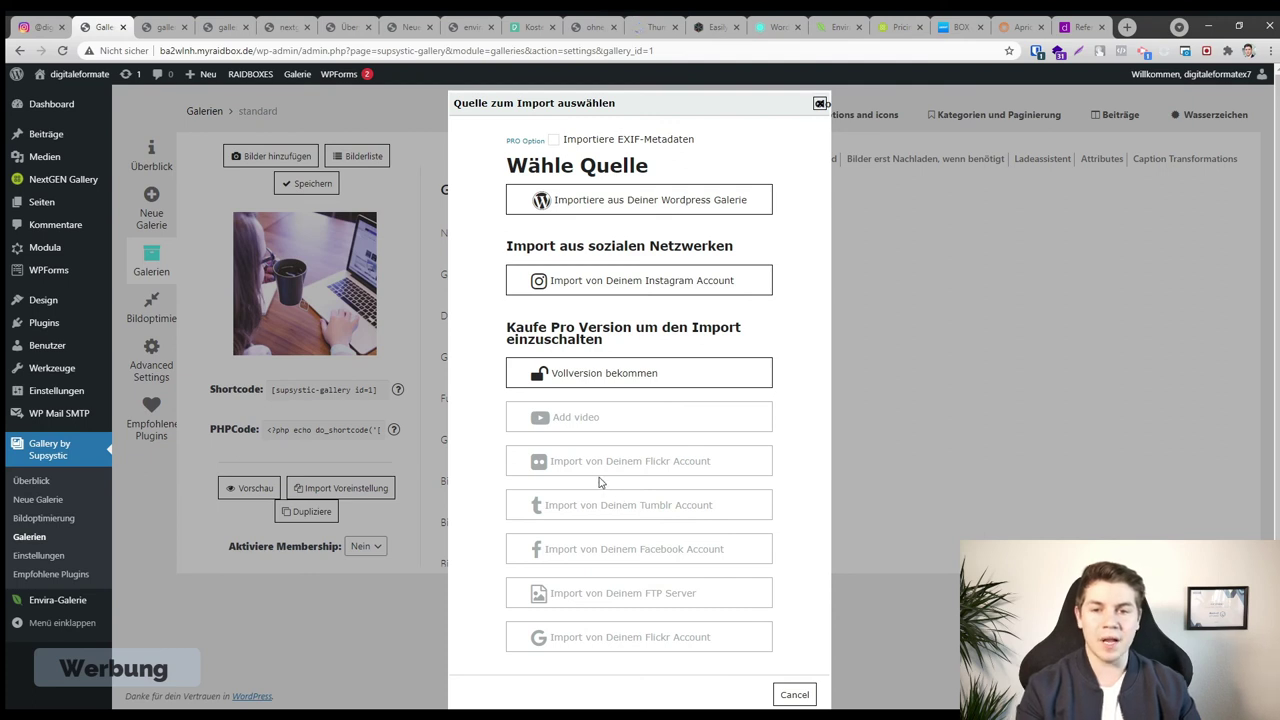
{"action": "left_click", "coordinate": [819, 106]}
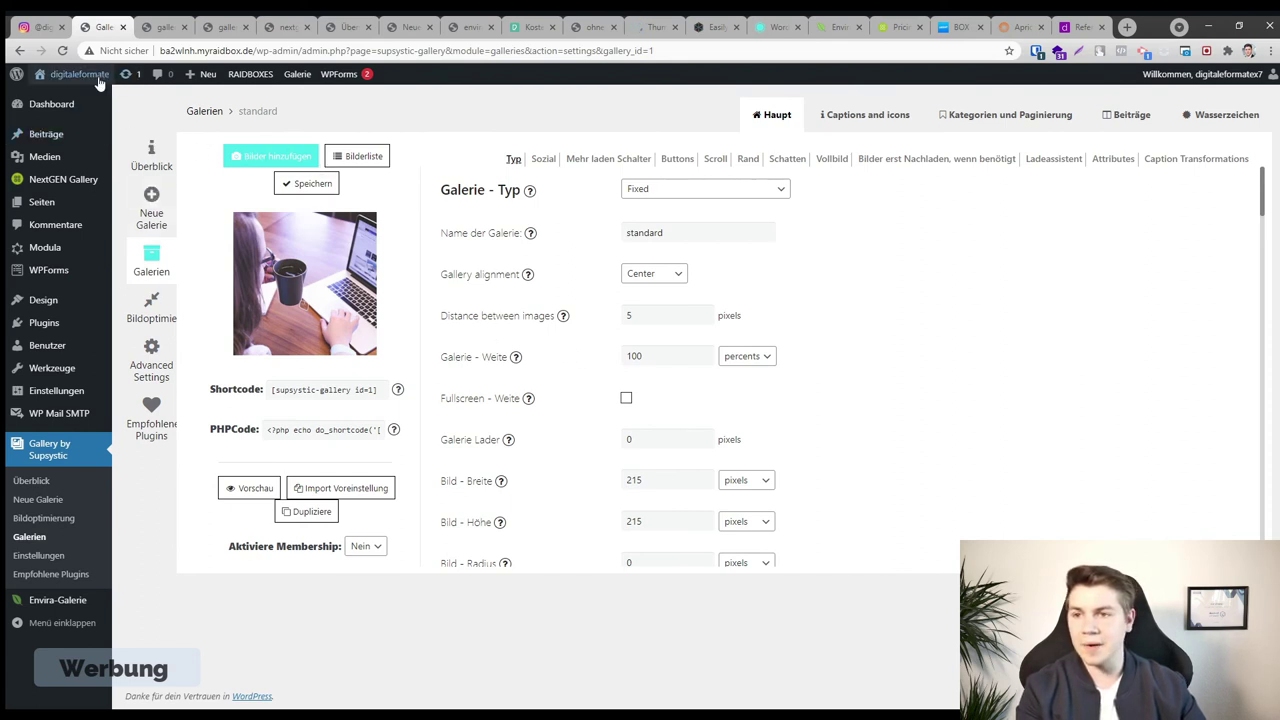
View the published gallery page in a separate browser tab and look over its image grid
{"action": "left_click", "coordinate": [60, 205]}
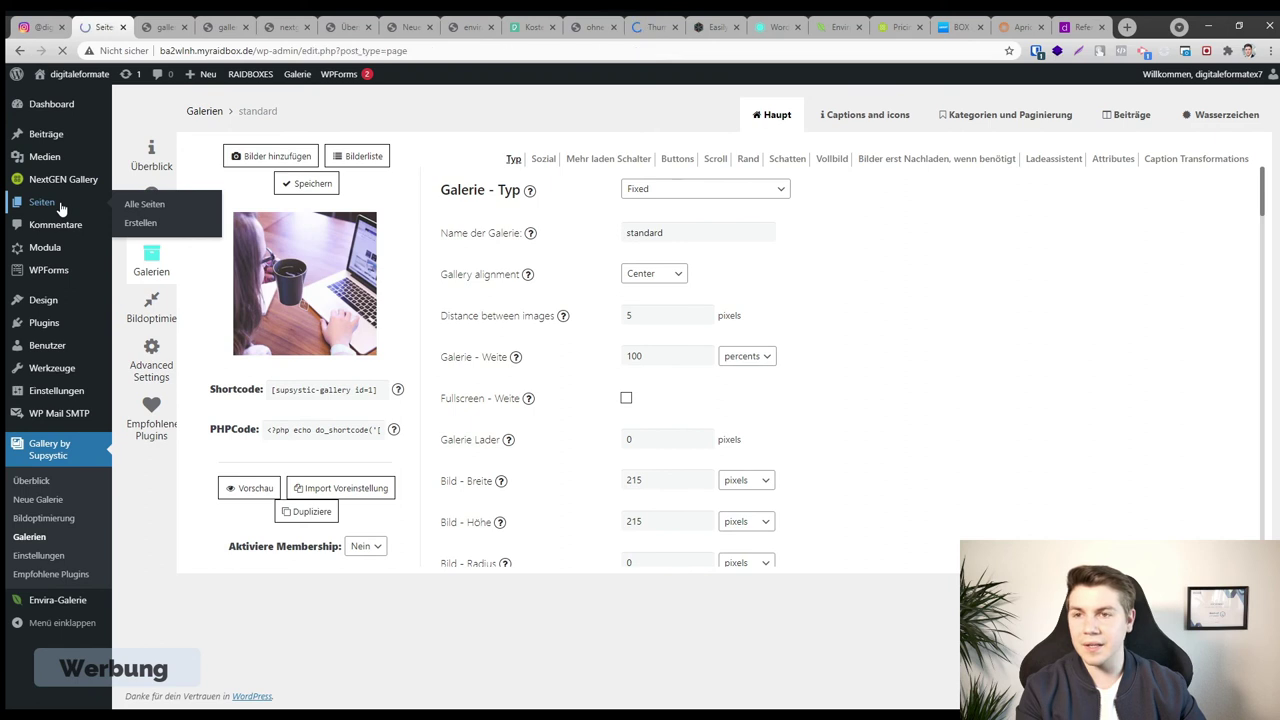
{"action": "left_click", "coordinate": [316, 262], "text": "ctrl"}
{"action": "left_click_drag", "start_coordinate": [272, 27], "coordinate": [160, 27]}
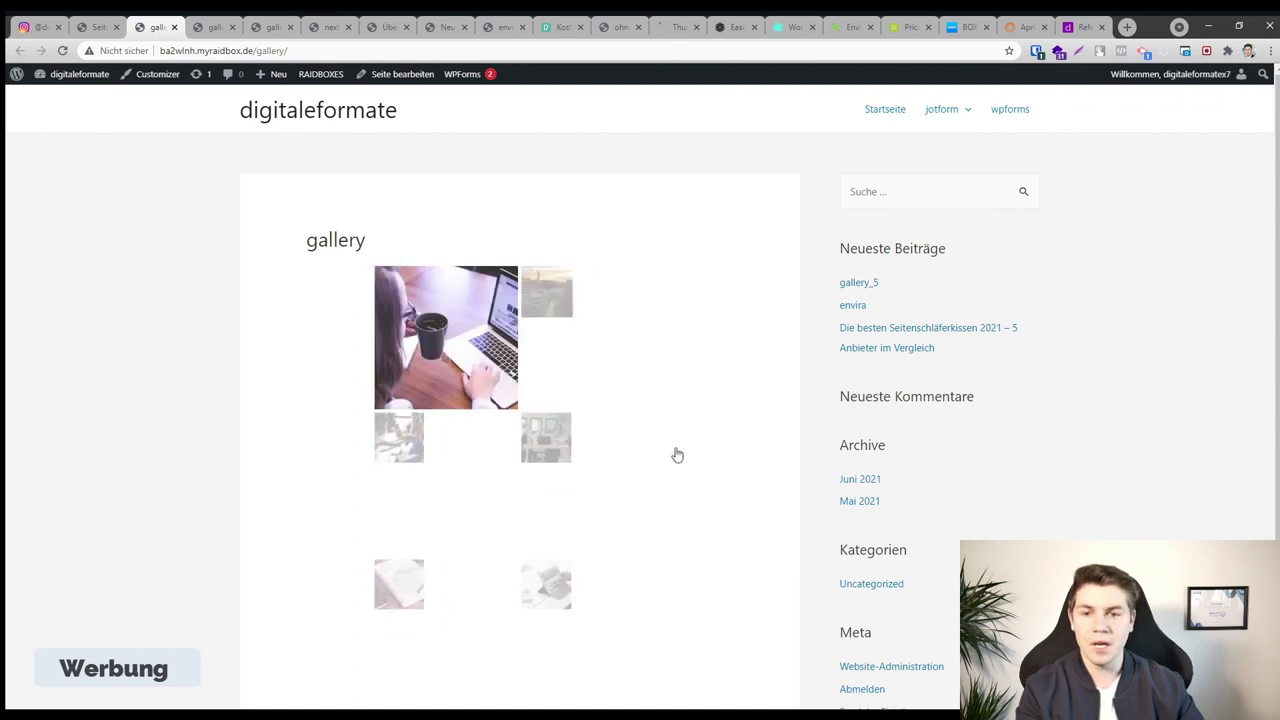
{"action": "scroll", "coordinate": [730, 462], "scroll_direction": "down", "scroll_amount": 3}
{"action": "scroll", "coordinate": [729, 456], "scroll_direction": "up", "scroll_amount": 2}
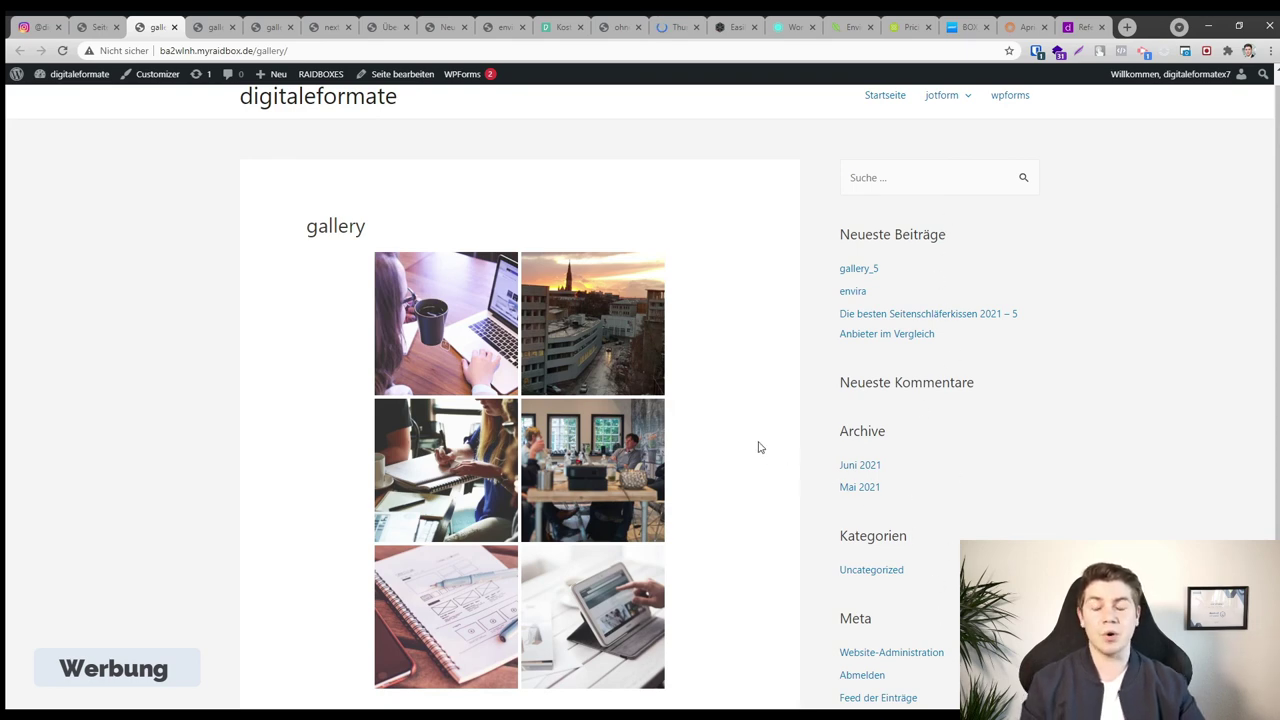
Open the sunset city image in the lightbox and browse forward and back through the neighbouring images
{"action": "left_click", "coordinate": [556, 341]}
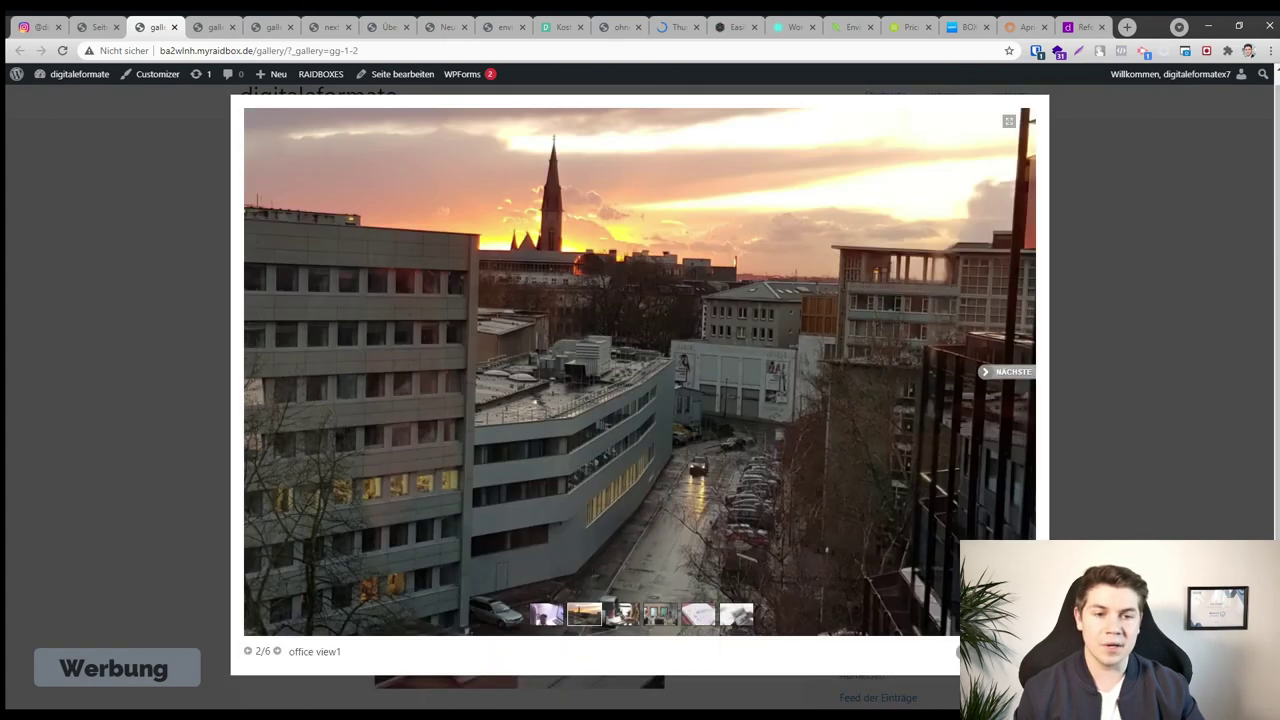
{"action": "left_click", "coordinate": [1004, 376]}
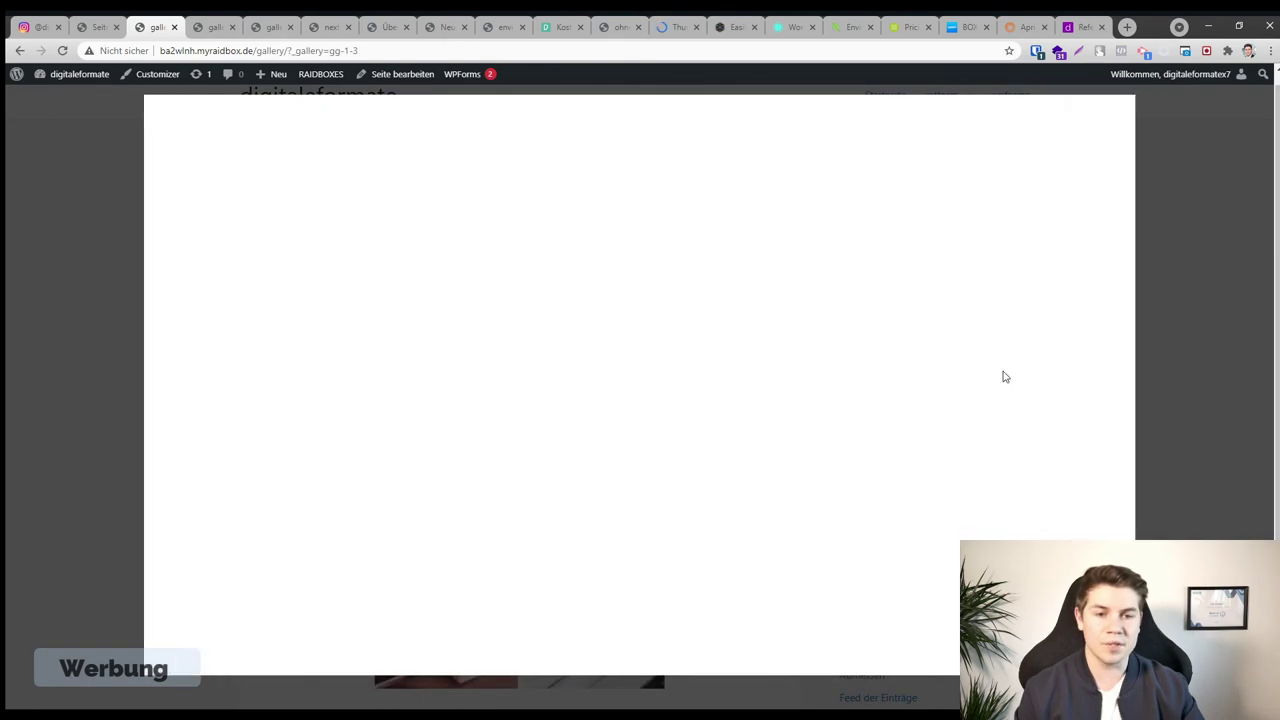
{"action": "left_click", "coordinate": [1004, 376]}
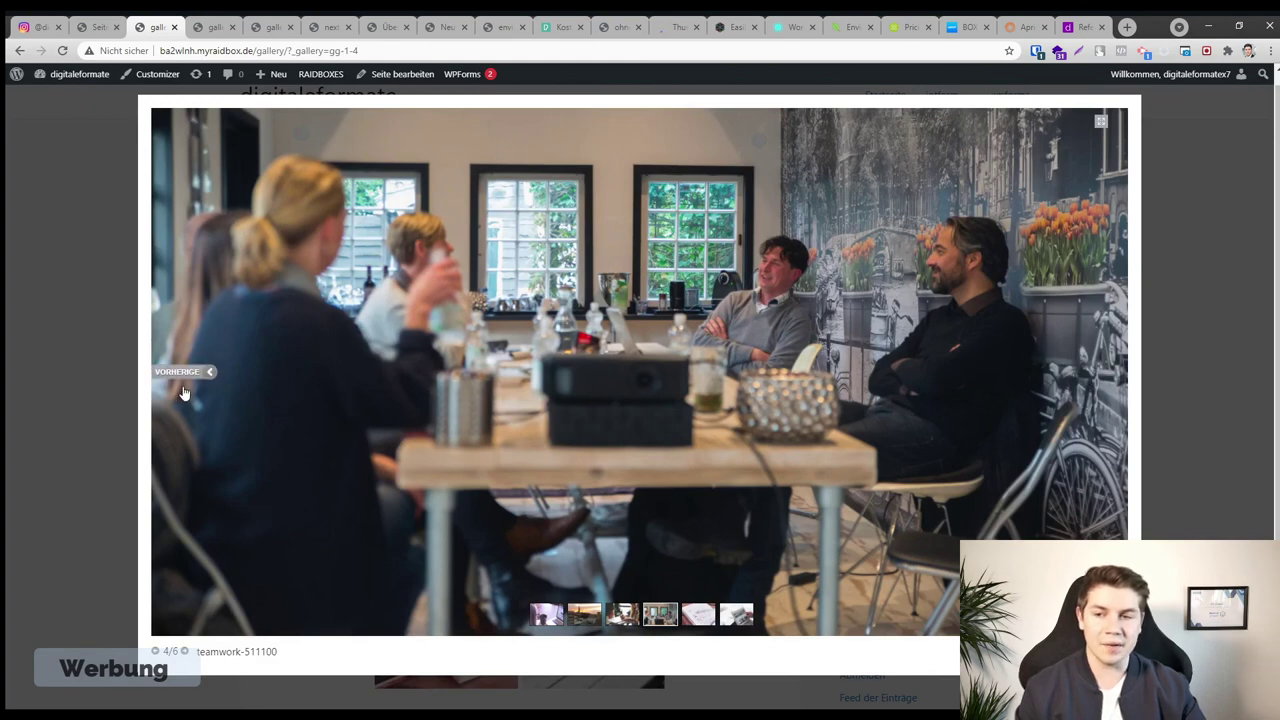
{"action": "left_click", "coordinate": [185, 397]}
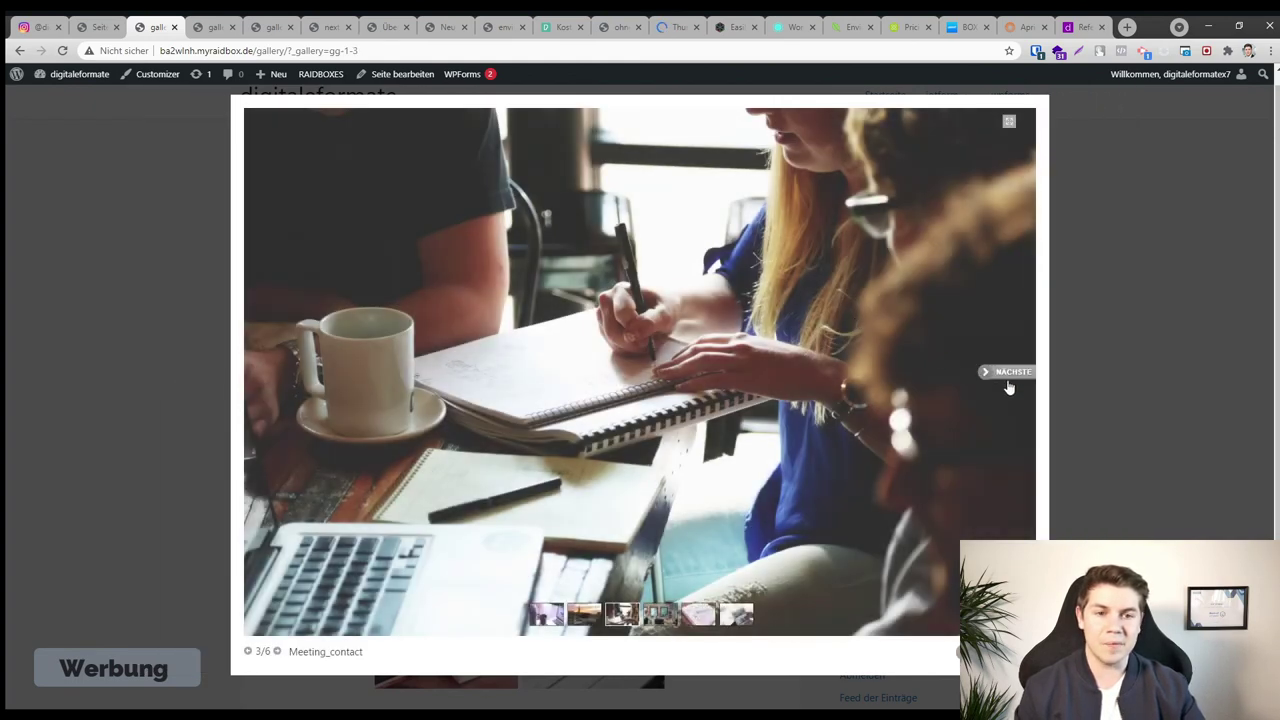
{"action": "left_click", "coordinate": [1009, 387]}
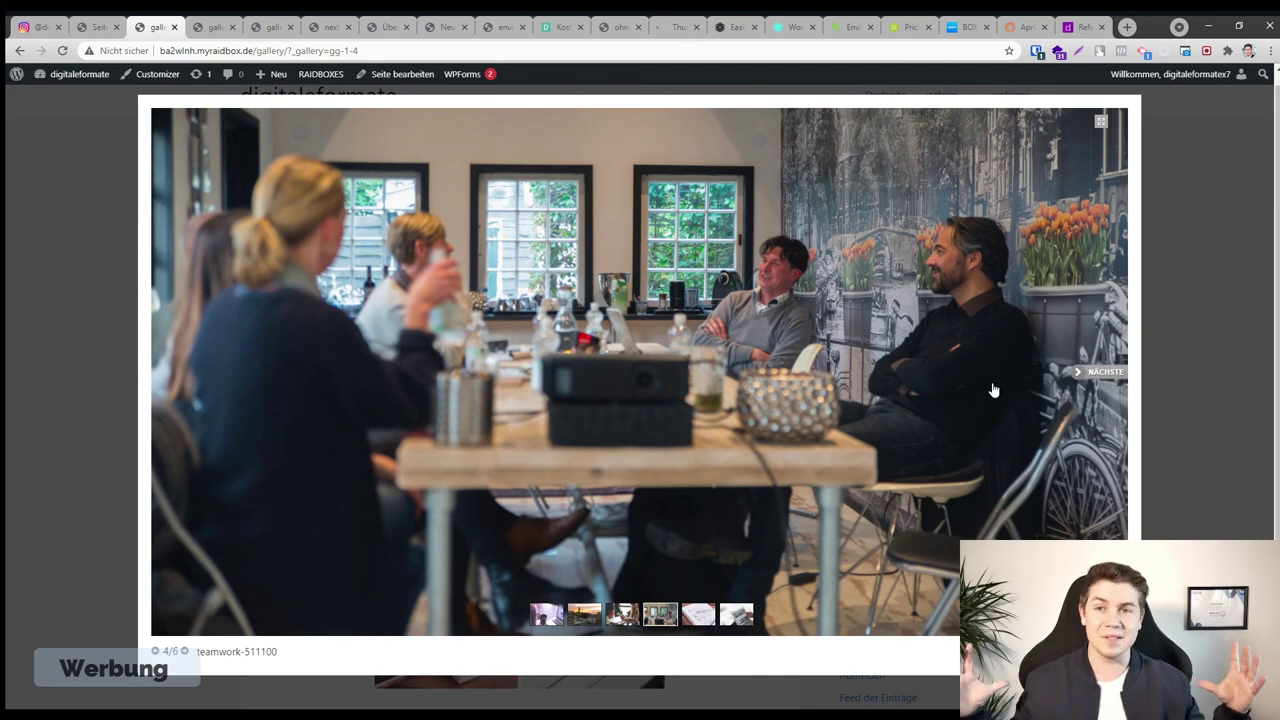
View the teamwork image enlarged in the lightbox, close the lightbox and return to the admin pages list
{"action": "left_click", "coordinate": [1100, 121]}
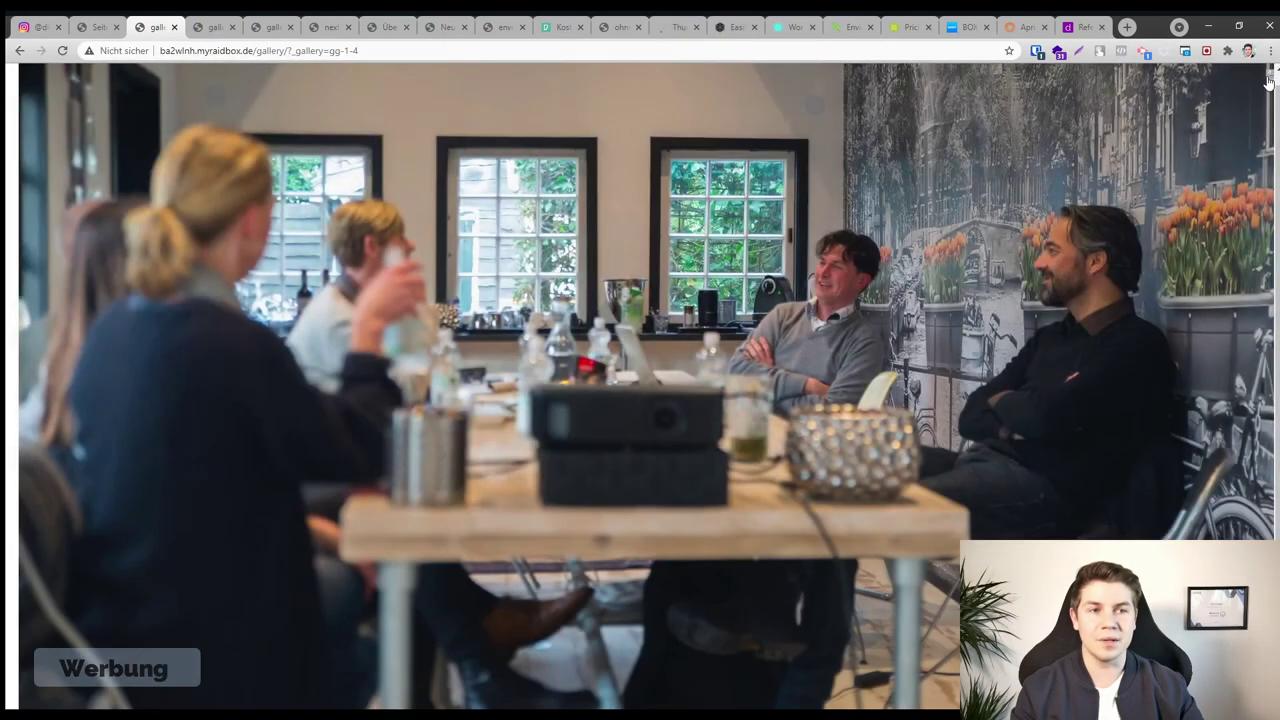
{"action": "left_click", "coordinate": [1268, 80]}
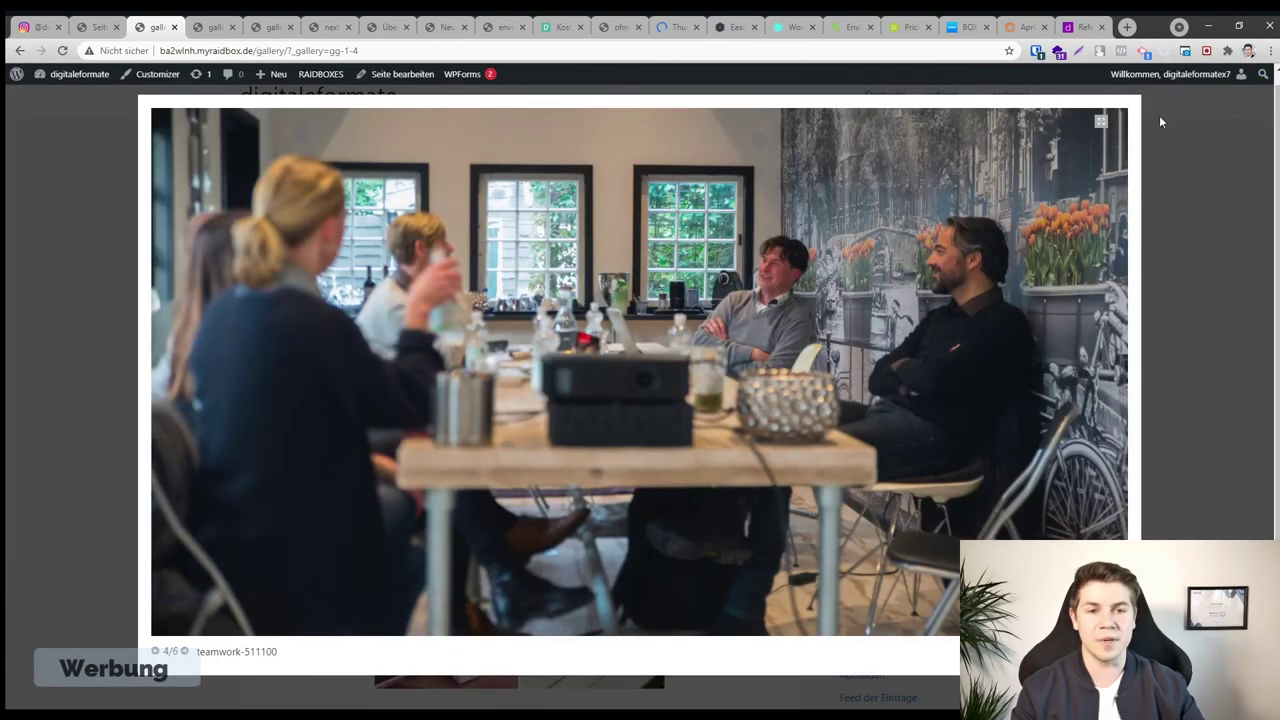
{"action": "key", "text": "Escape"}
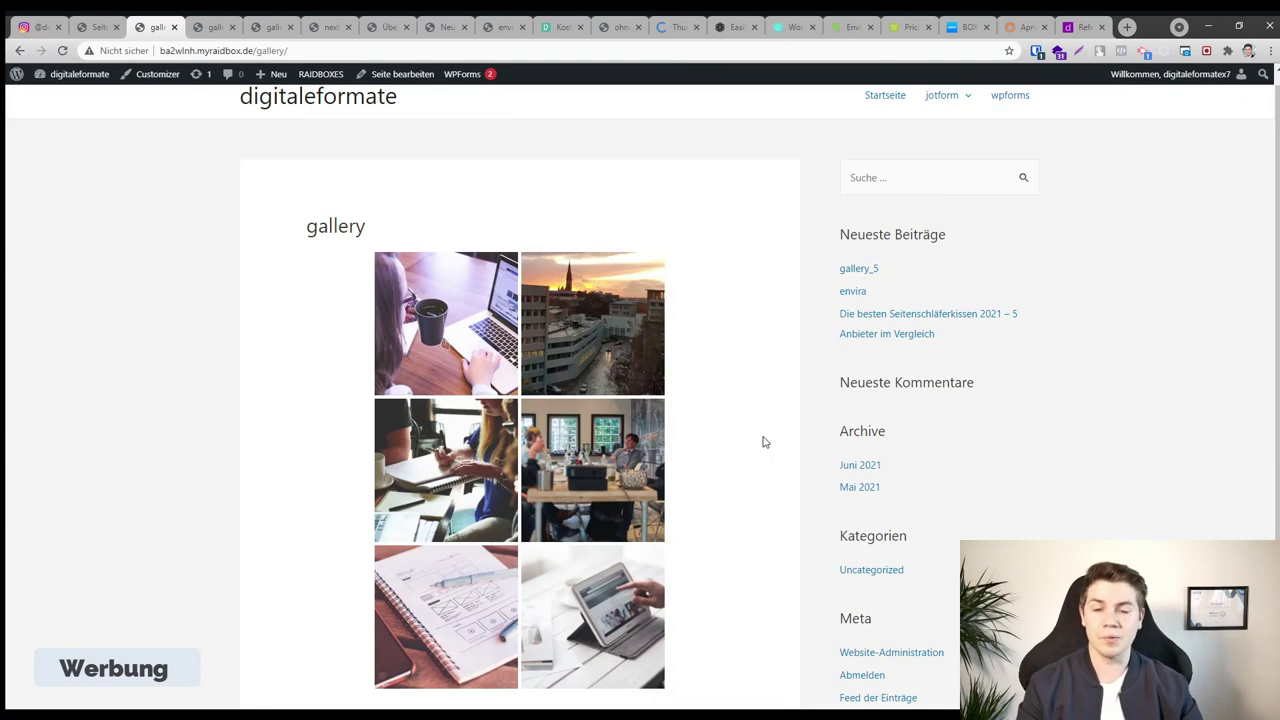
{"action": "left_click", "coordinate": [98, 27]}
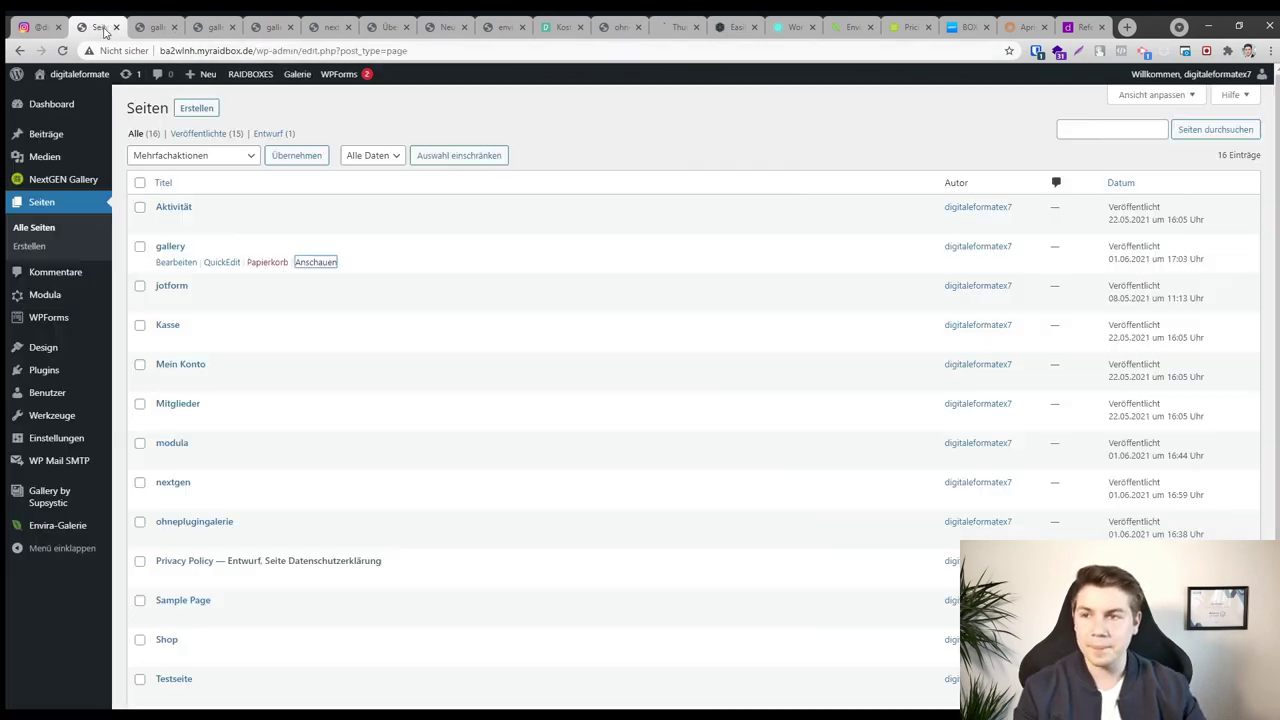